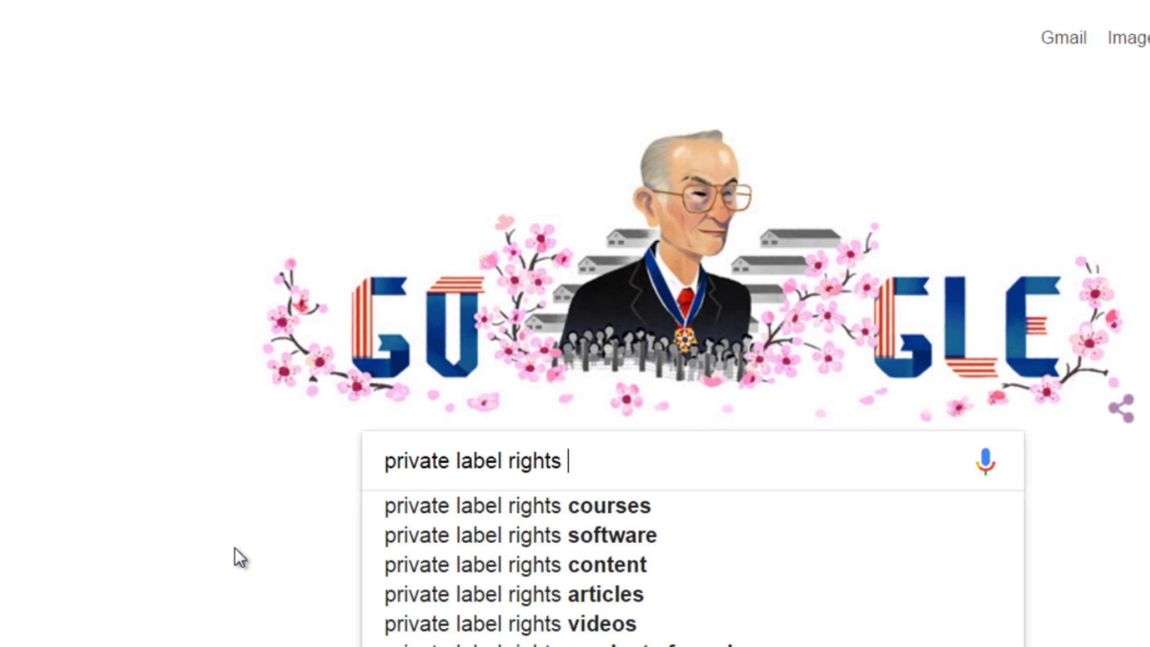
# Search Google for "private label rights lower cholesterol" and look through the results.
pyautogui.write('lower')
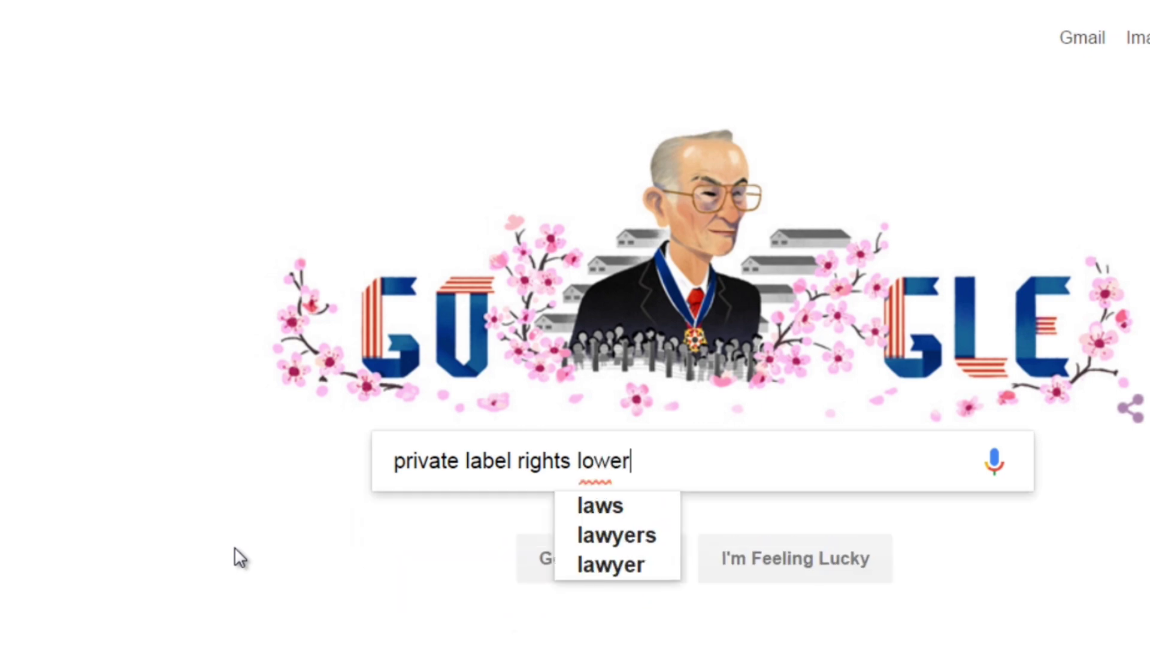
pyautogui.write(' cholesterol')
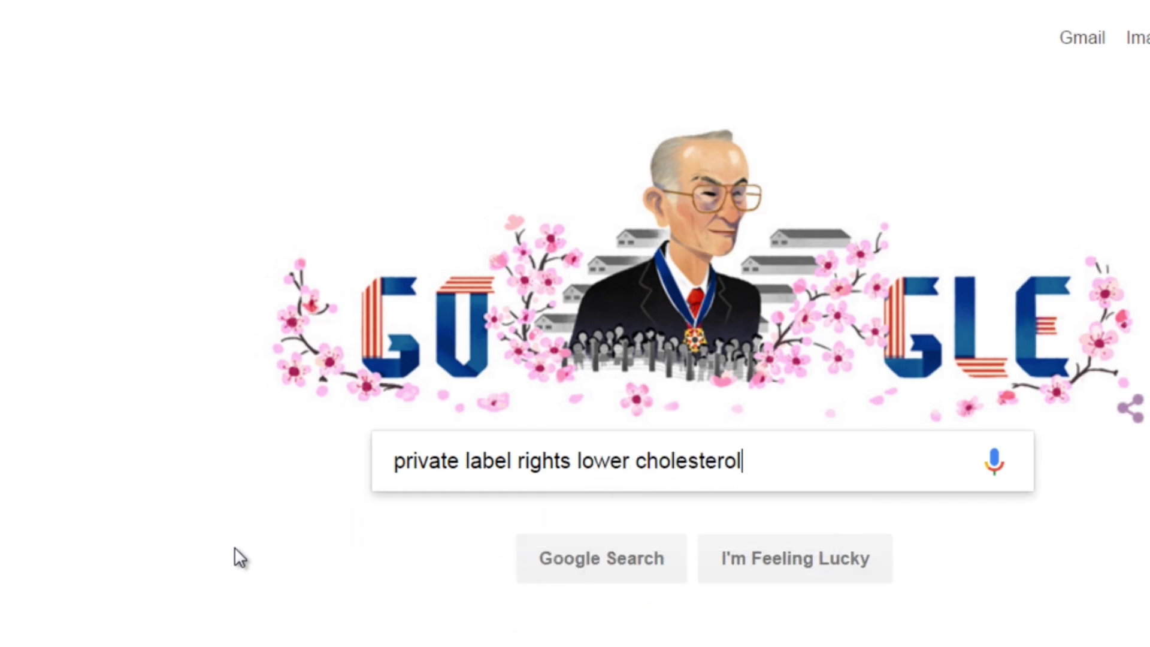
pyautogui.press('Return')
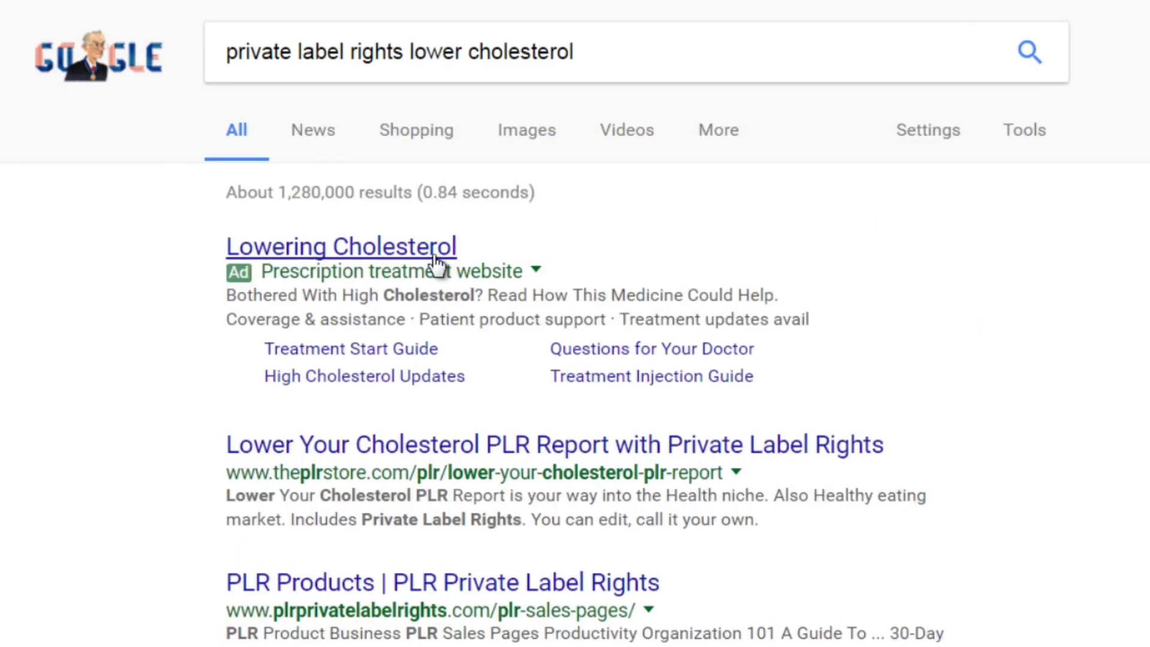
pyautogui.scroll(-7, 159, 248)
pyautogui.scroll(2, 159, 248)
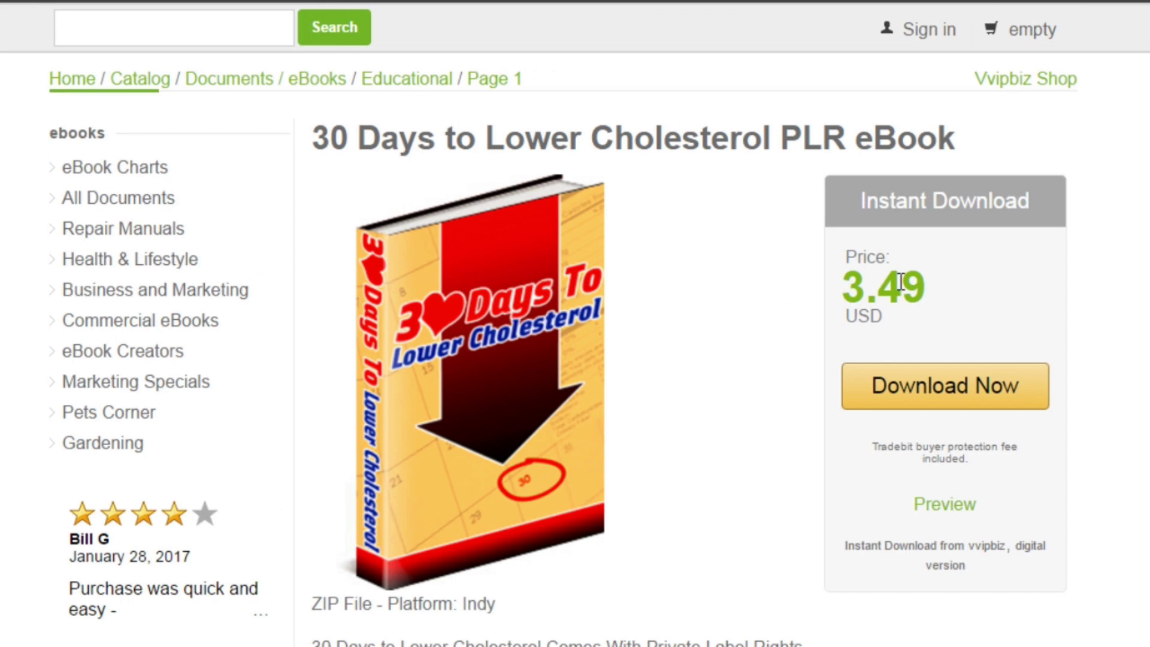
# Examine the 30 Days to Lower Cholesterol PLR eBook page, highlighting its price and the full table of contents.
pyautogui.moveTo(930, 286); pyautogui.dragTo(854, 286)
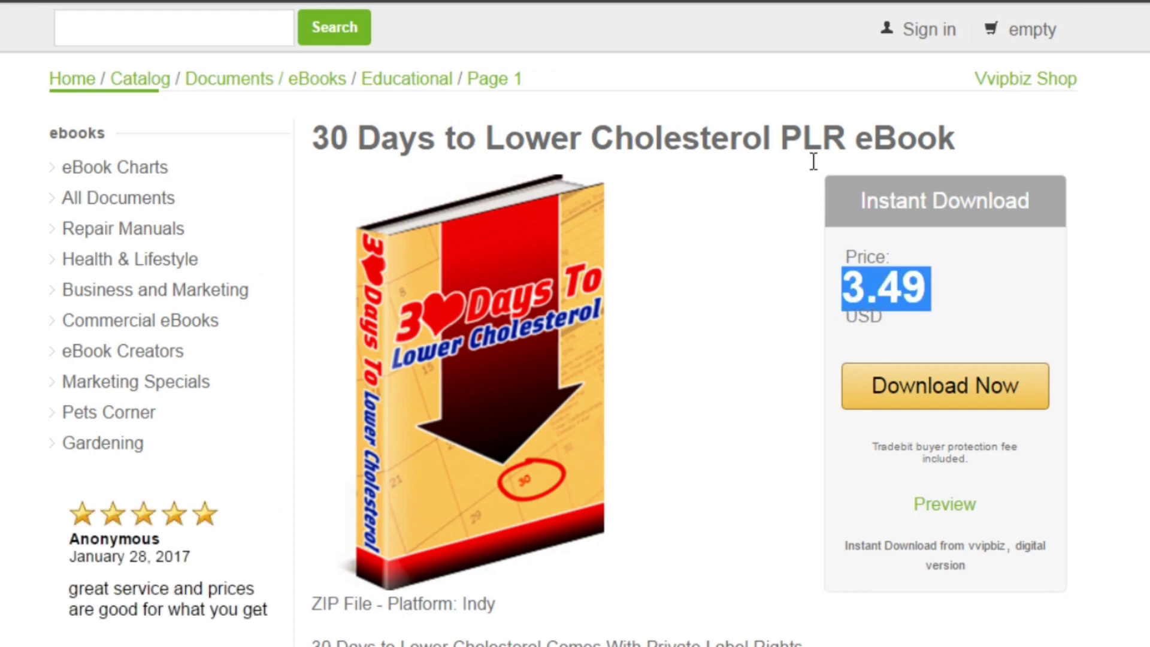
pyautogui.scroll(-9, 735, 288)
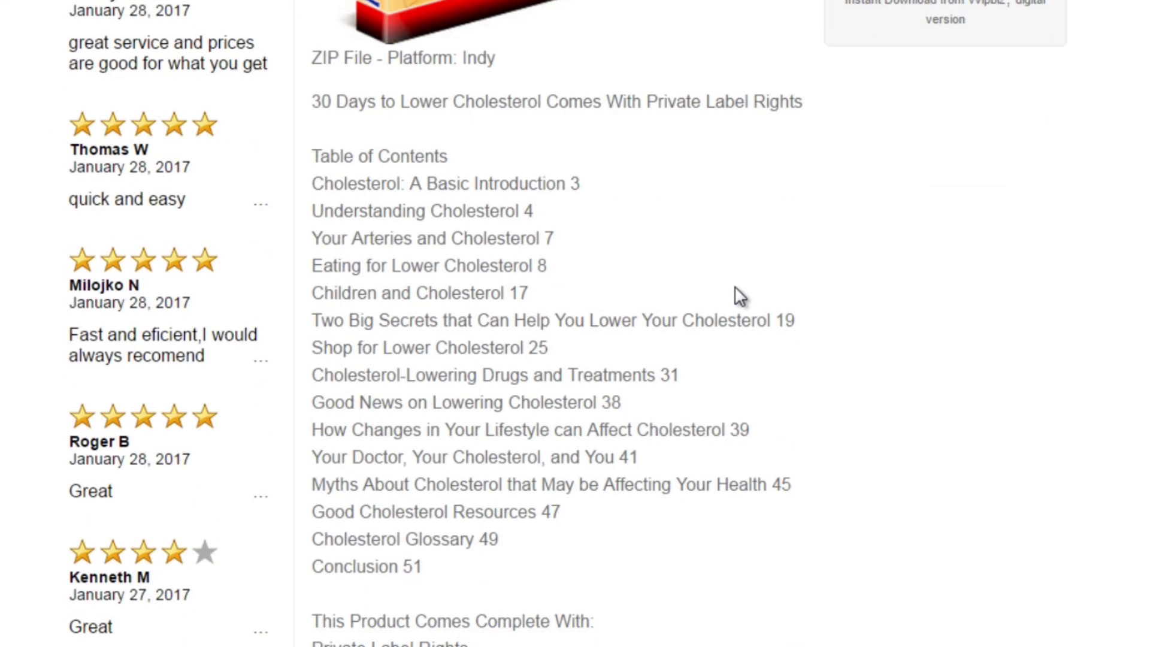
pyautogui.scroll(-2, 735, 289)
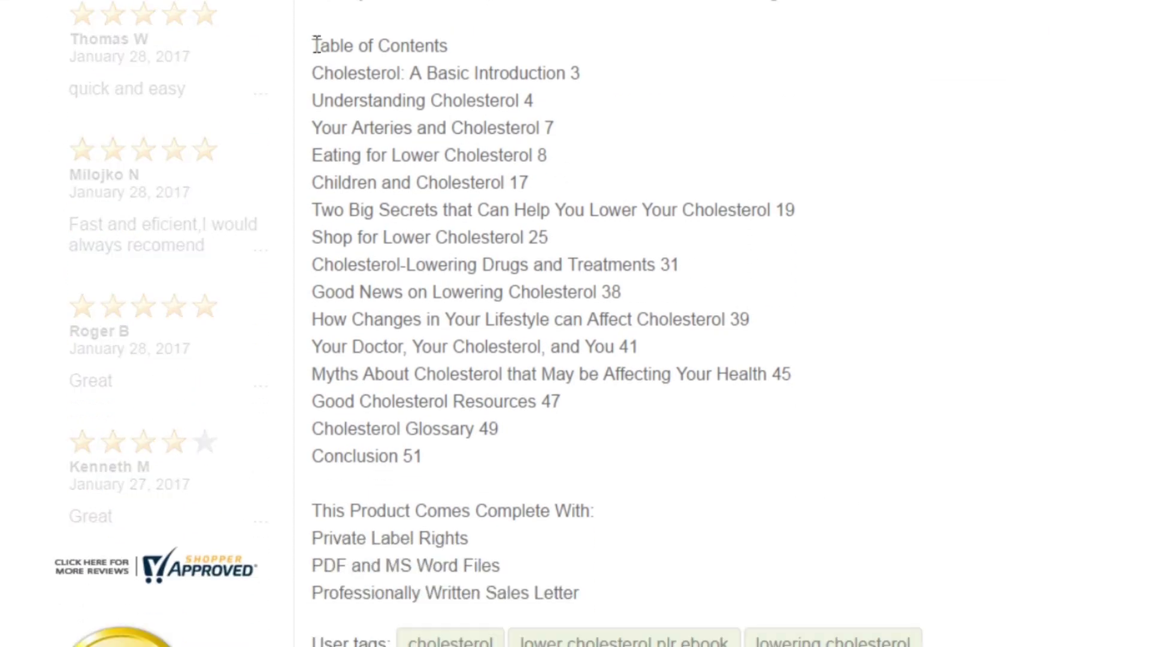
pyautogui.moveTo(314, 45); pyautogui.dragTo(631, 458)
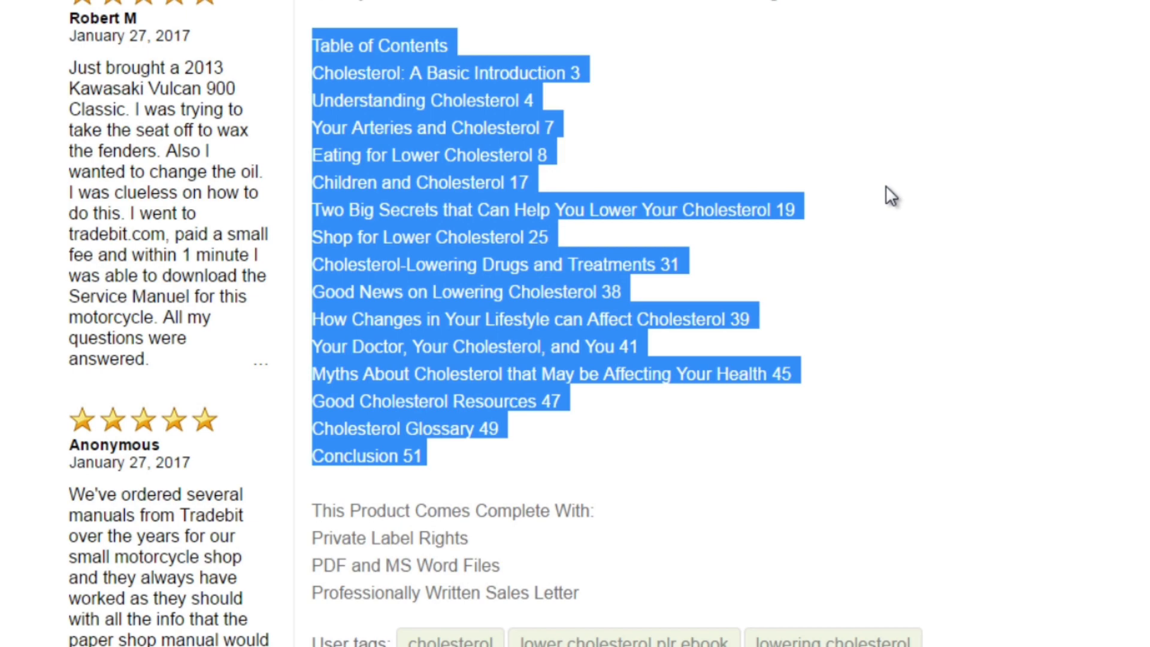
pyautogui.scroll(-6, 885, 192)
pyautogui.scroll(4, 850, 213)
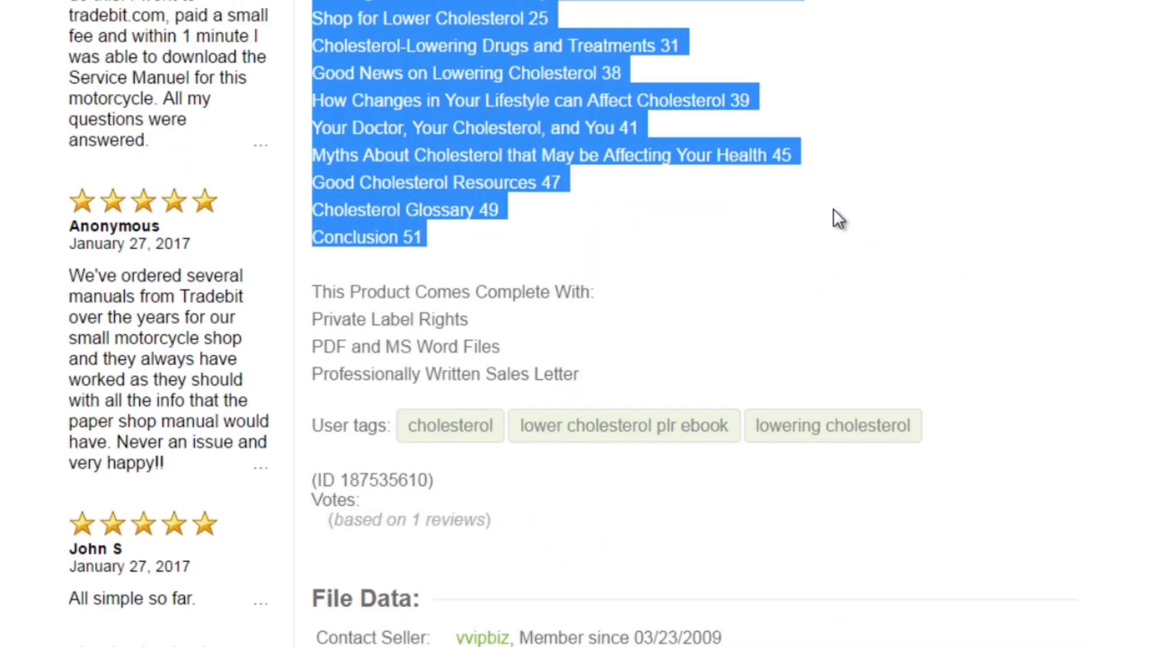
pyautogui.scroll(3, 838, 218)
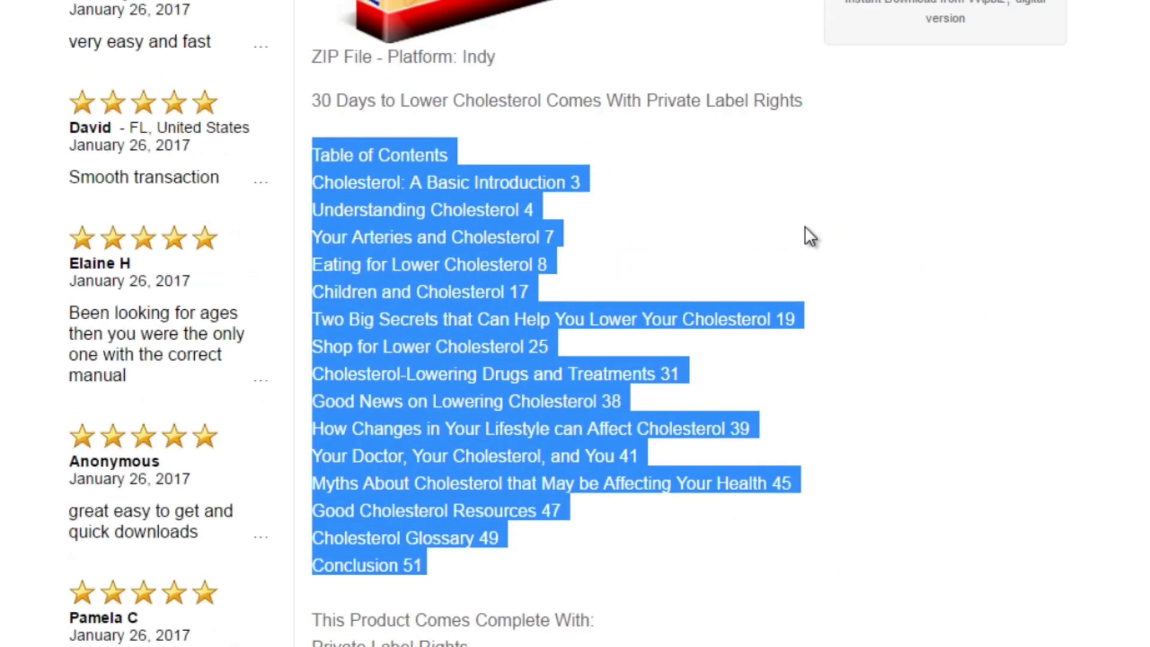
pyautogui.scroll(-1, 811, 235)
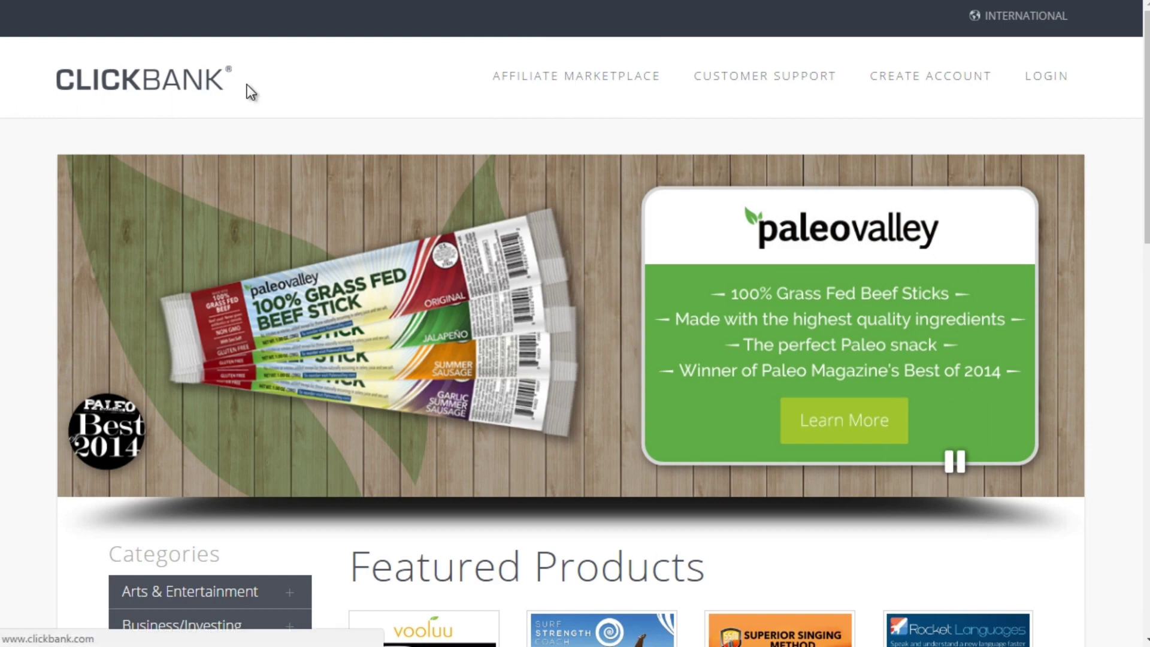
# Open ClickBank's affiliate marketplace and search its products for "cholesterol".
pyautogui.click(554, 78)
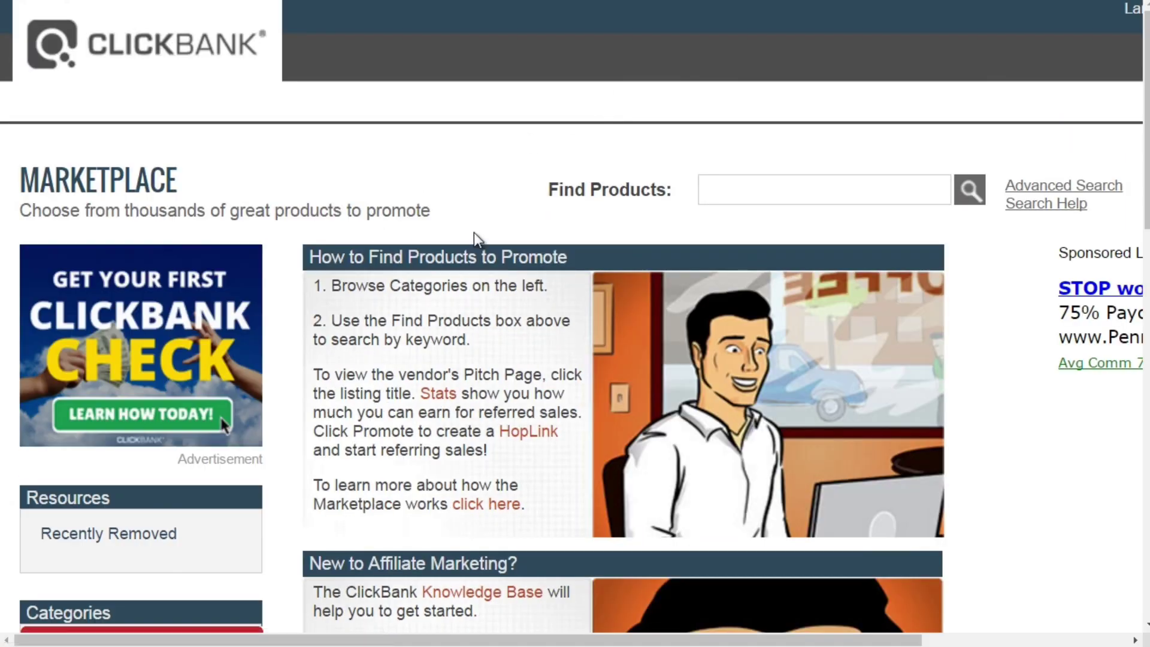
pyautogui.click(749, 186)
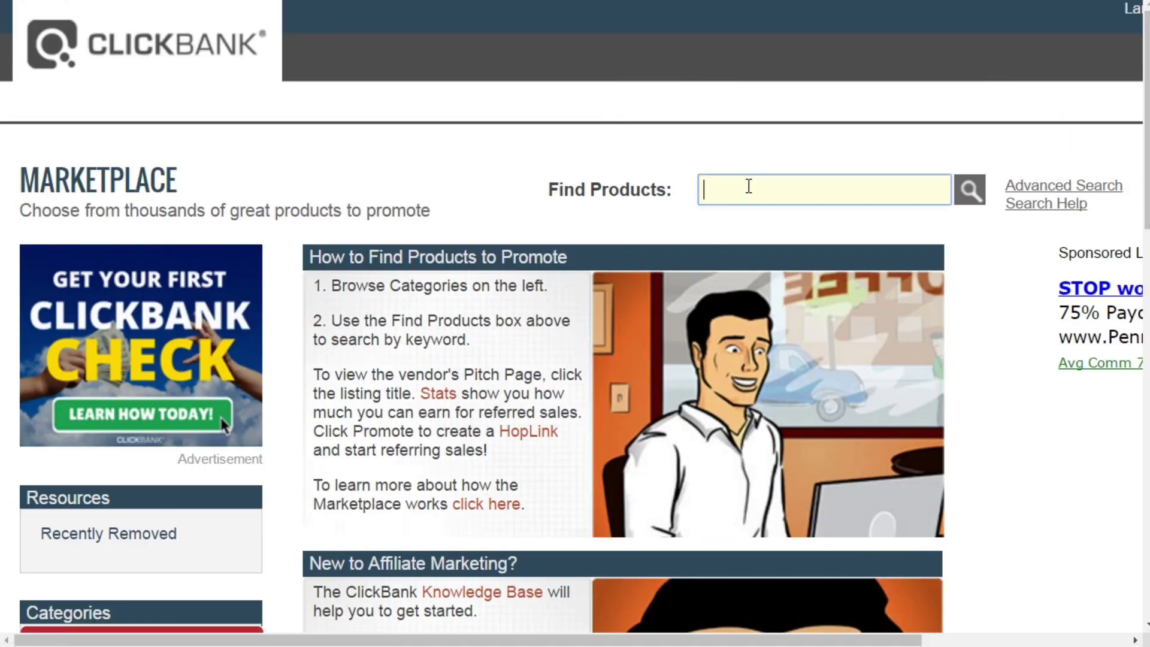
pyautogui.write('cholesterol')
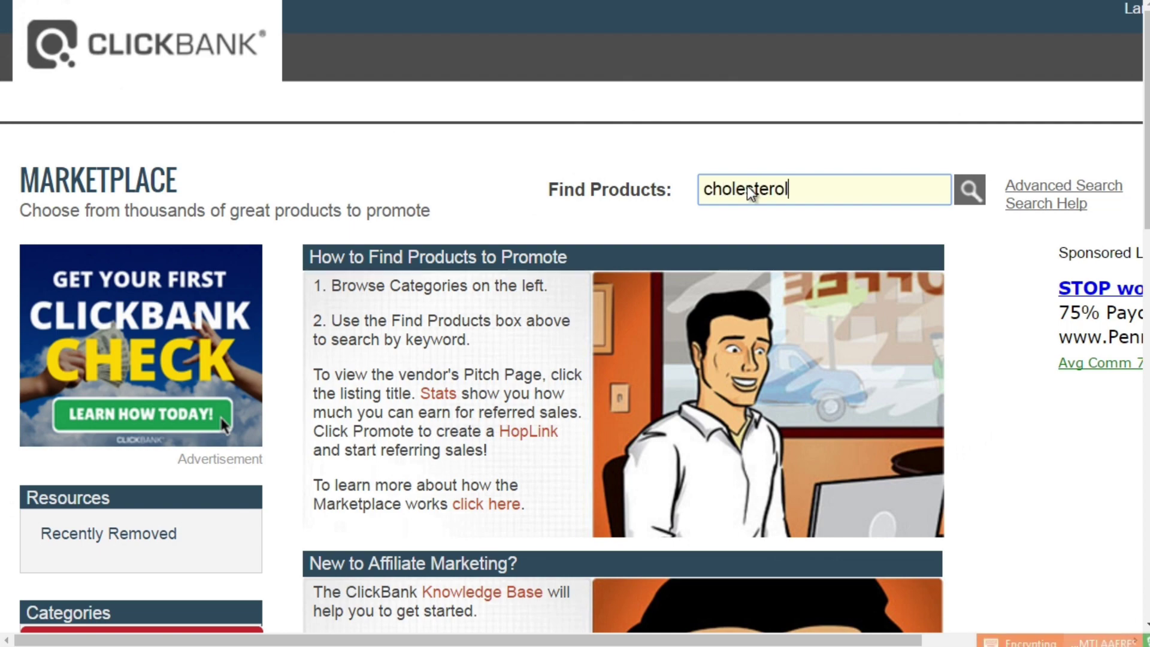
pyautogui.press('Return')
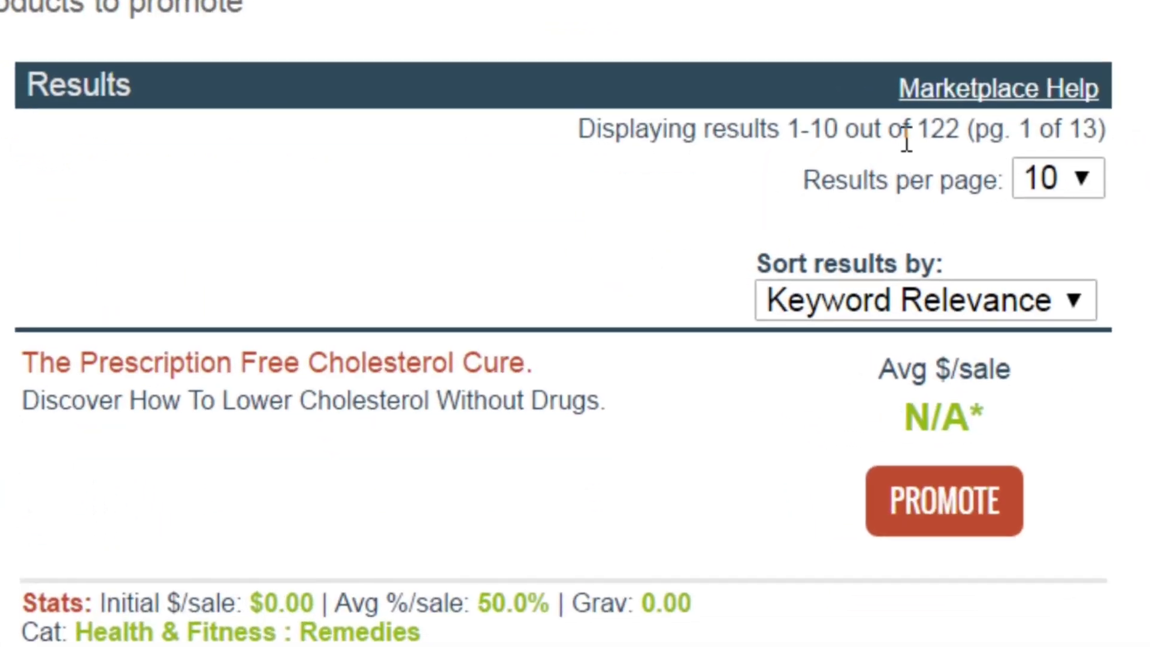
# Review the first page of marketplace results, highlighting the result total and the Crunch Cholesterol listing's initial sale and average rebill amounts.
pyautogui.moveTo(918, 129); pyautogui.dragTo(959, 131)
pyautogui.scroll(-5, 563, 323)
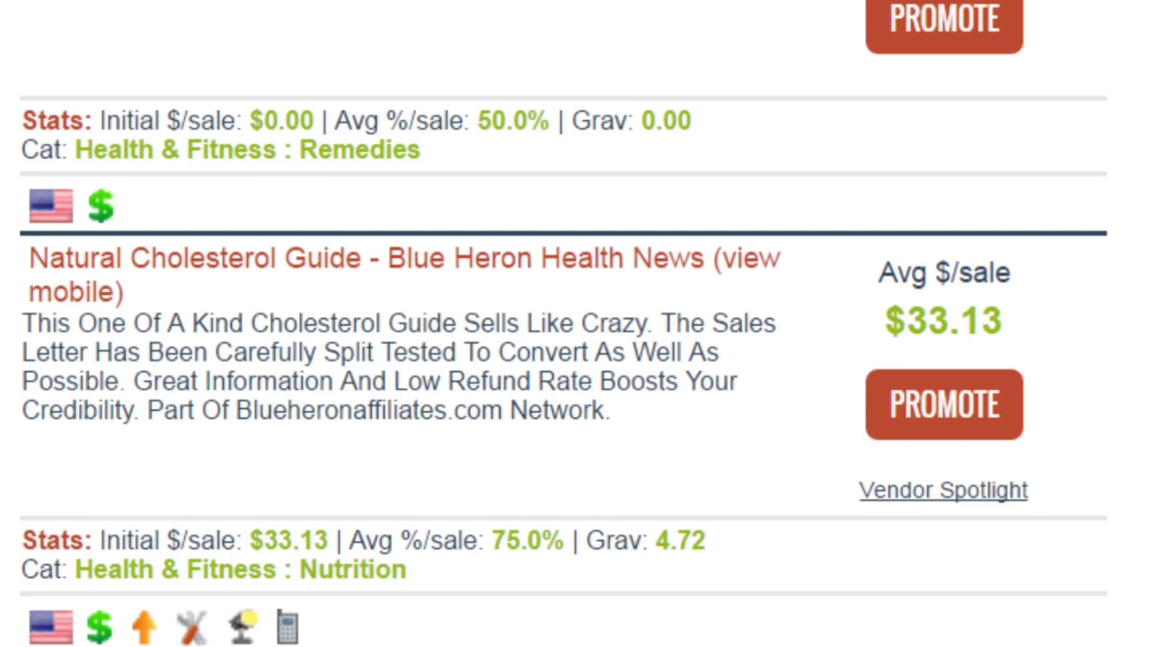
pyautogui.scroll(-5, 437, 276)
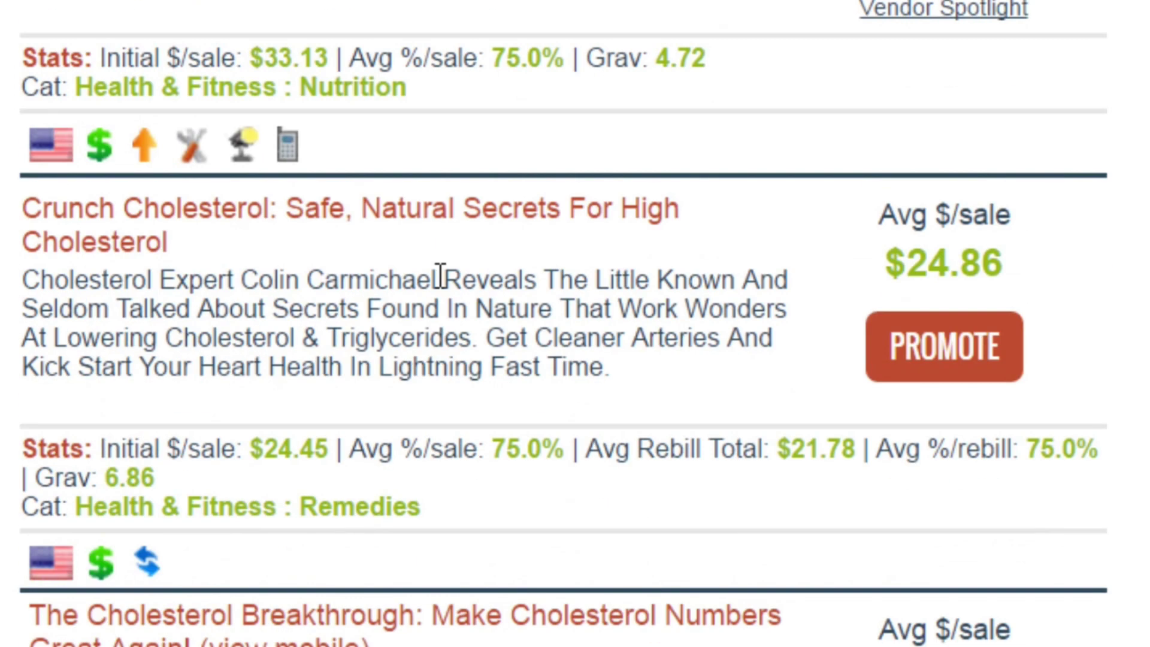
pyautogui.scroll(-3, 517, 288)
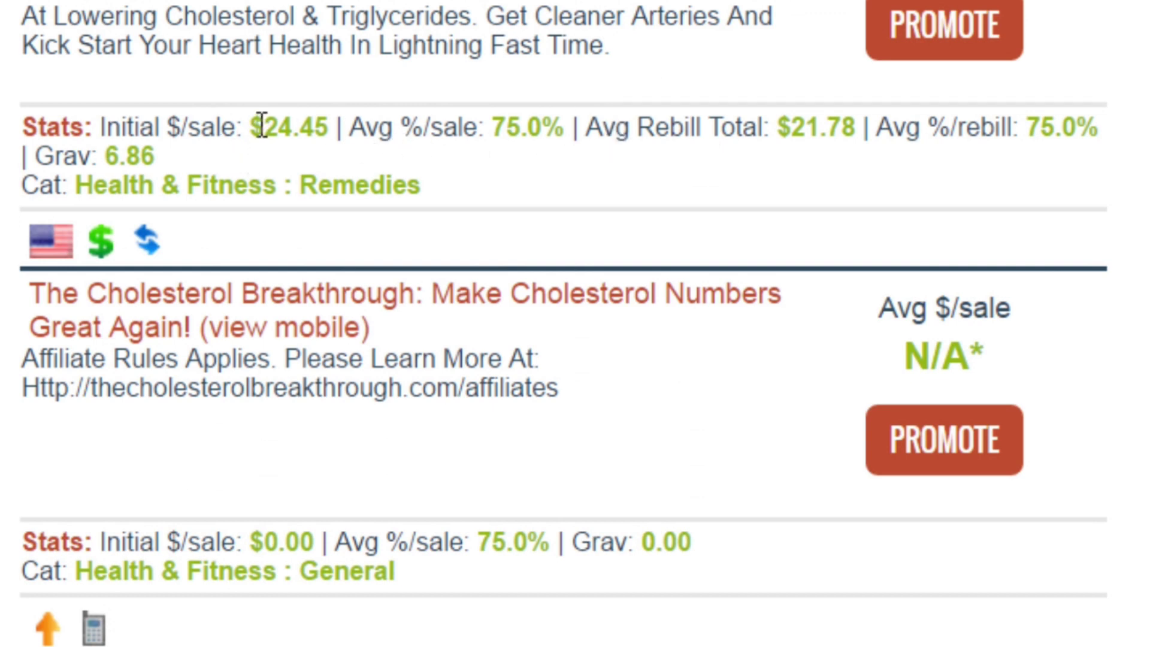
pyautogui.moveTo(263, 123); pyautogui.dragTo(329, 128)
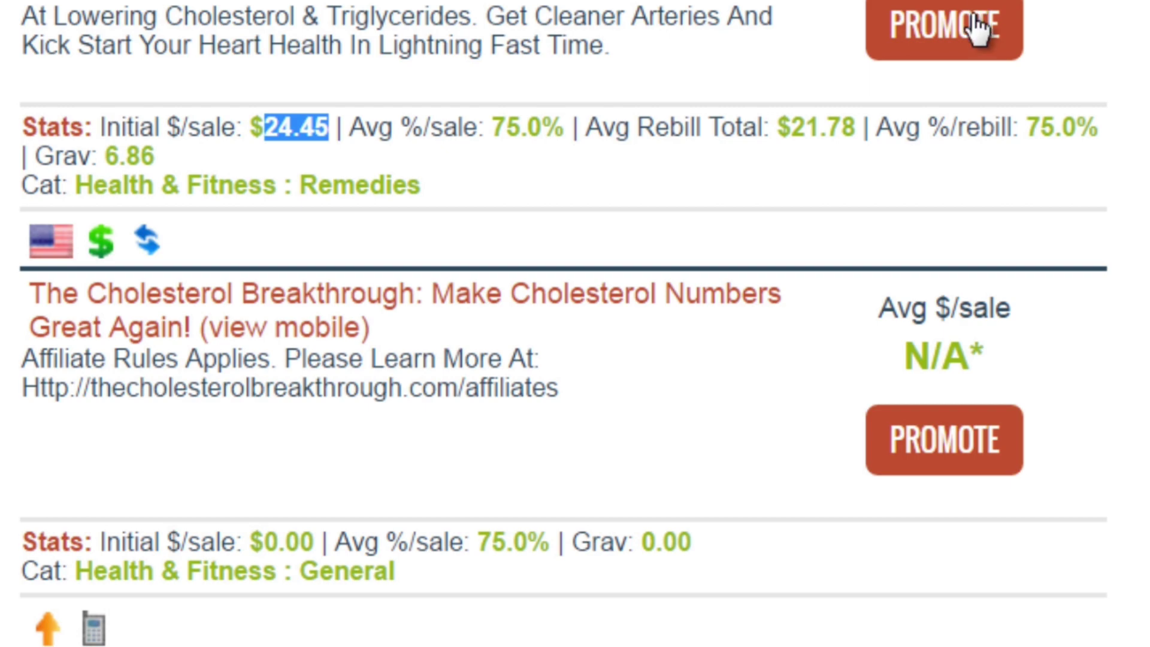
pyautogui.scroll(-5, 1108, 217)
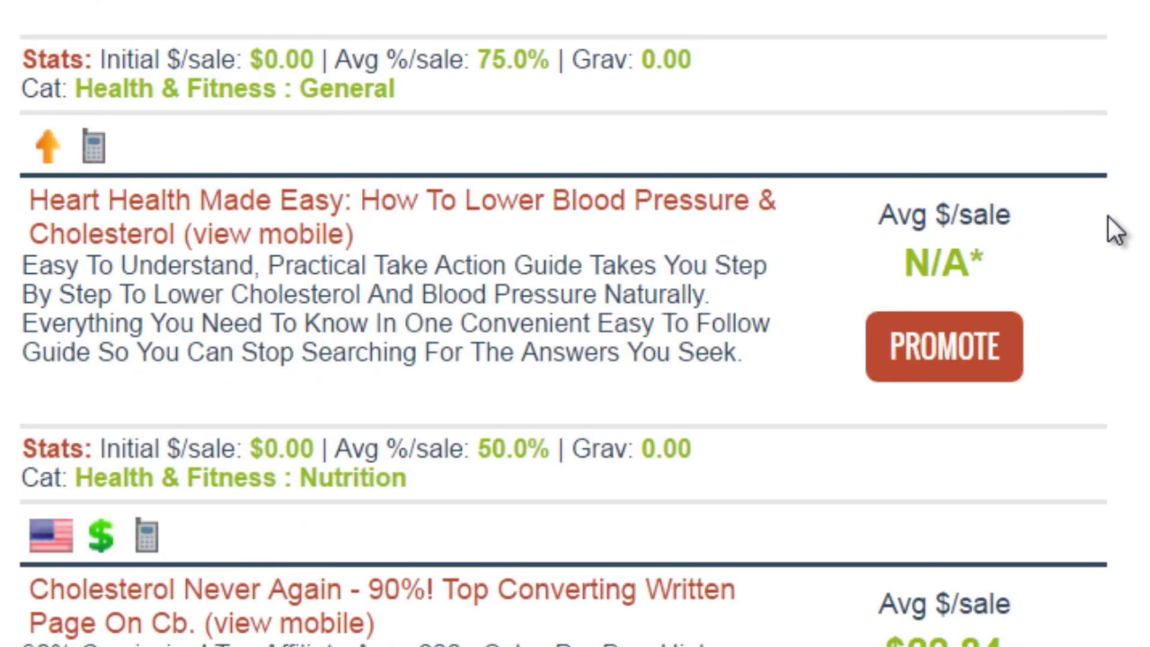
pyautogui.scroll(5, 1068, 202)
pyautogui.moveTo(634, 127); pyautogui.dragTo(861, 125)
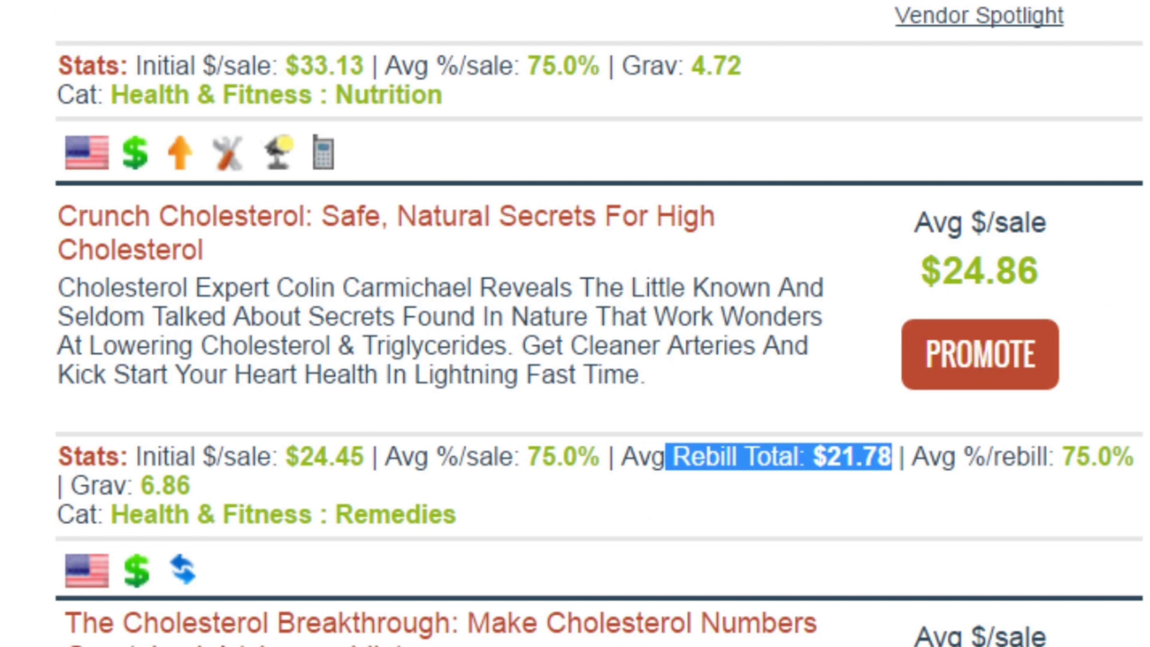
# Look through the remaining first-page listings and browse page 3 of the cholesterol results.
pyautogui.scroll(5, 575, 324)
pyautogui.scroll(-20, 575, 323)
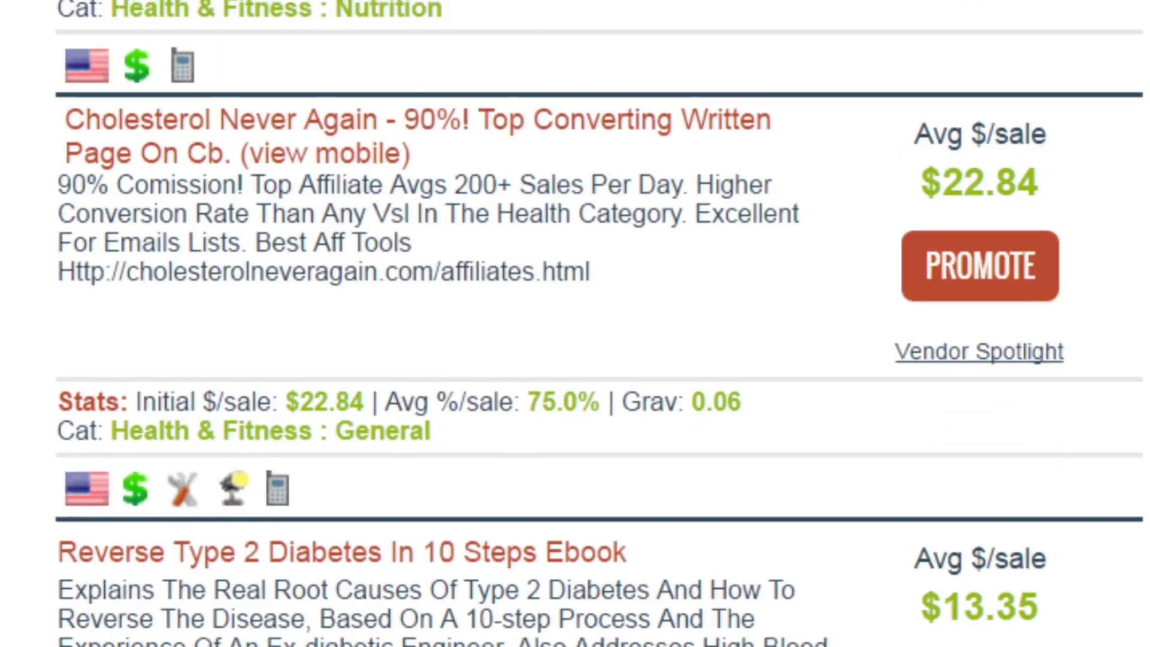
pyautogui.scroll(3, 599, 449)
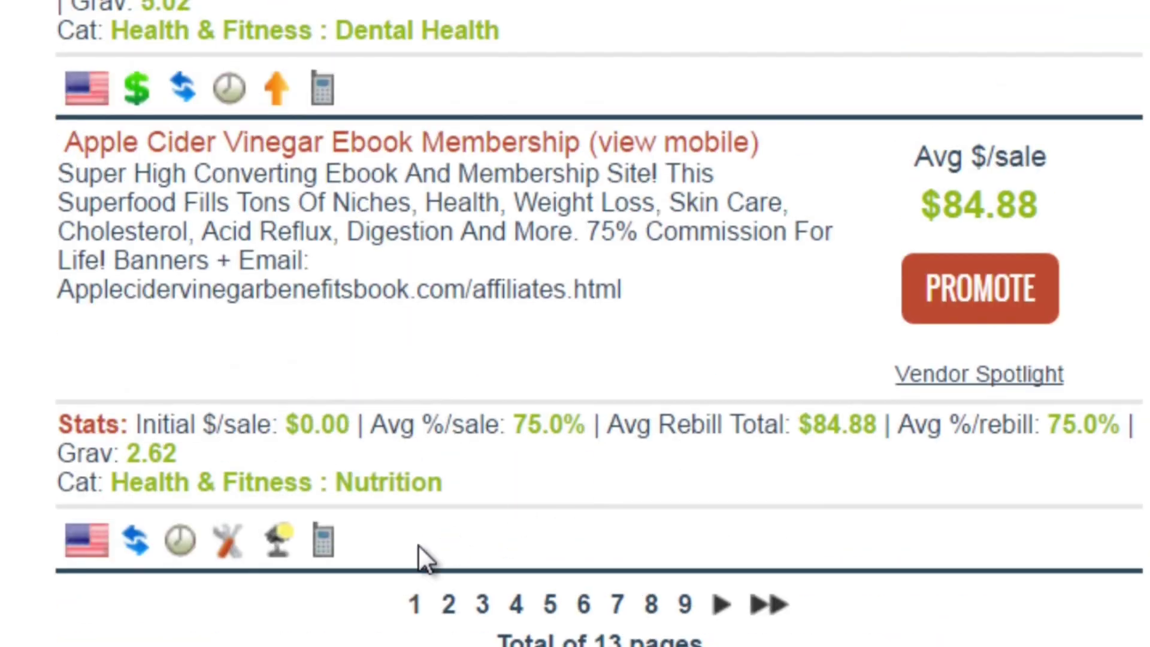
pyautogui.click(484, 605)
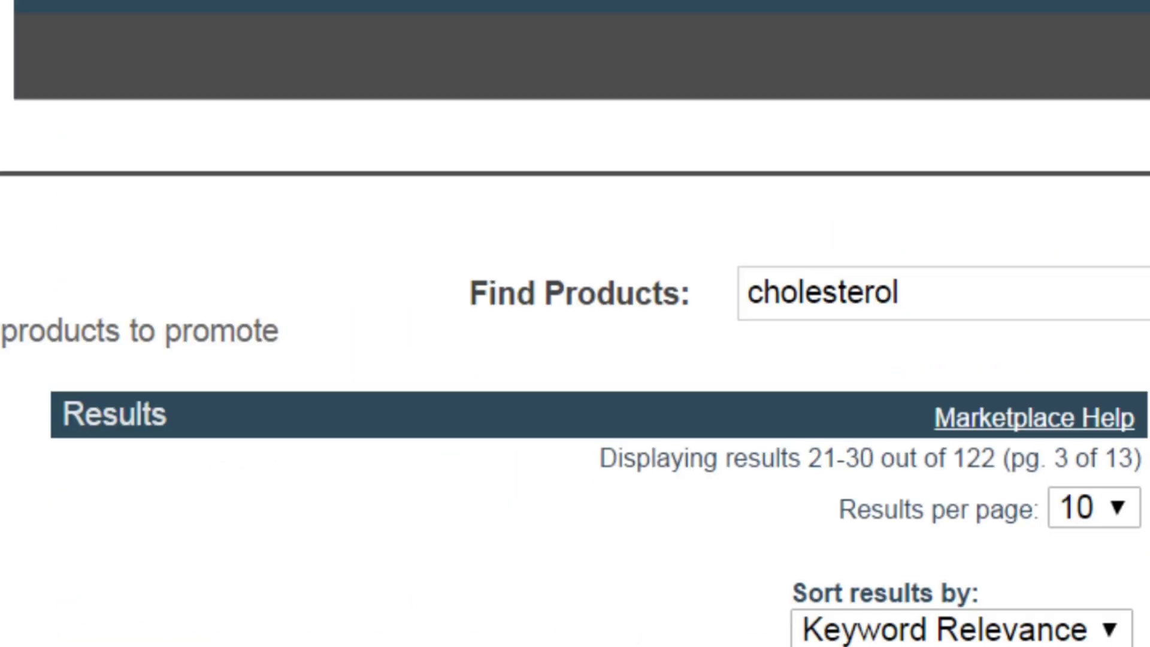
pyautogui.scroll(-10, 633, 611)
pyautogui.scroll(-15, 713, 634)
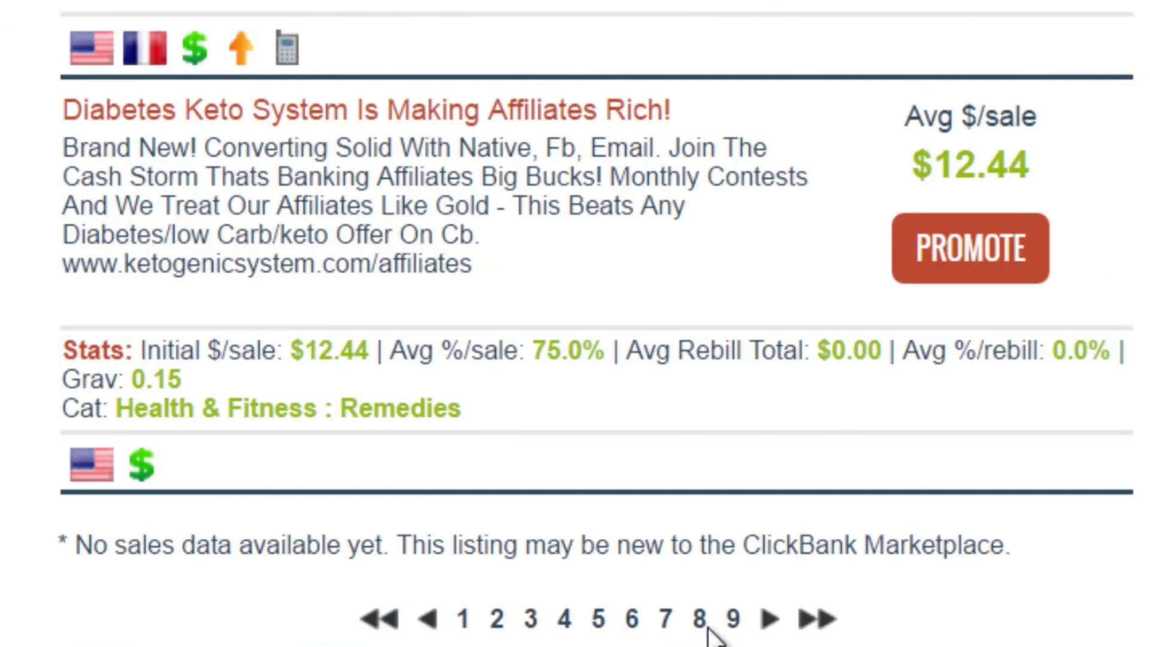
# Browse page 9 of the cholesterol results and highlight the total number of products found.
pyautogui.click(732, 626)
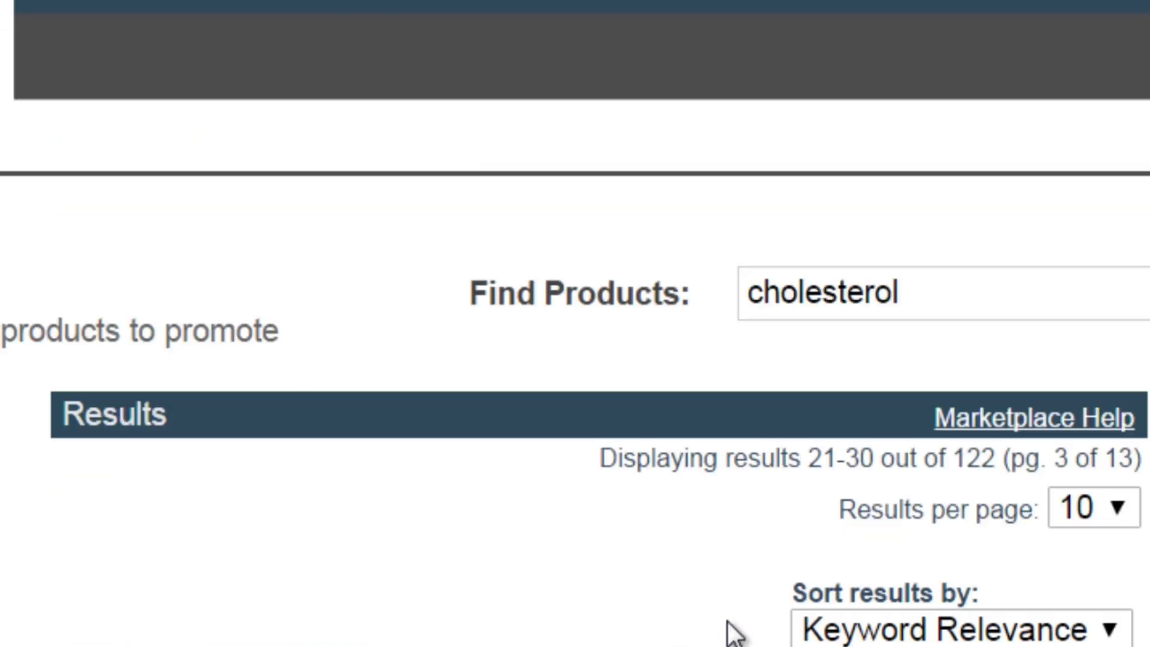
pyautogui.scroll(-15, 575, 323)
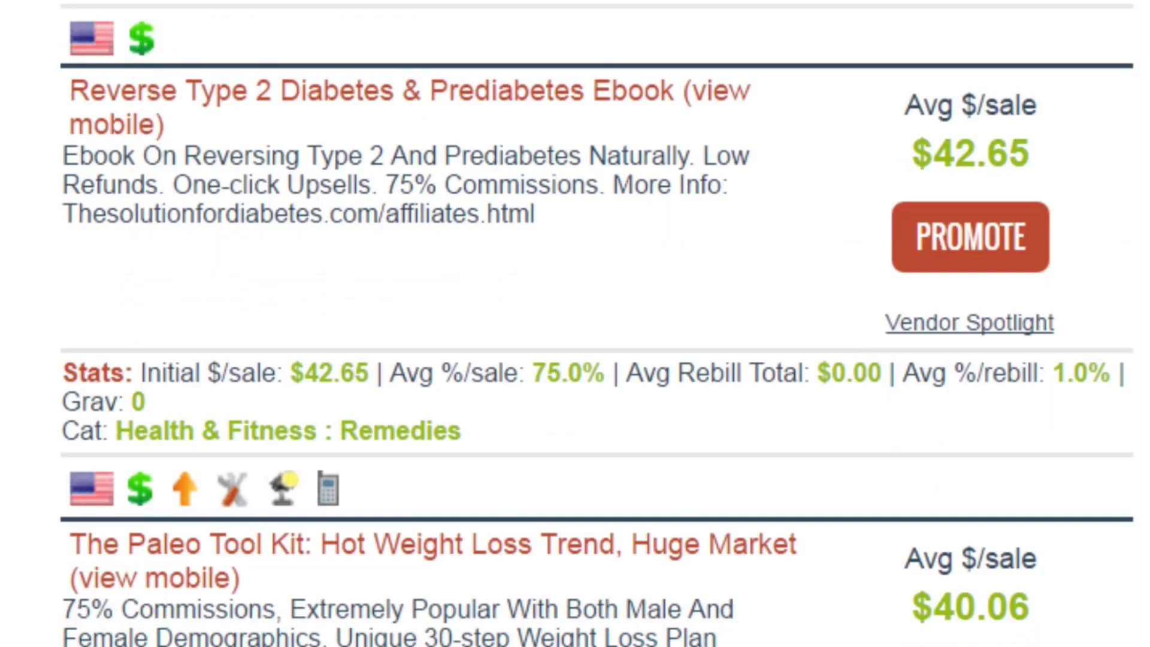
pyautogui.scroll(-15, 575, 324)
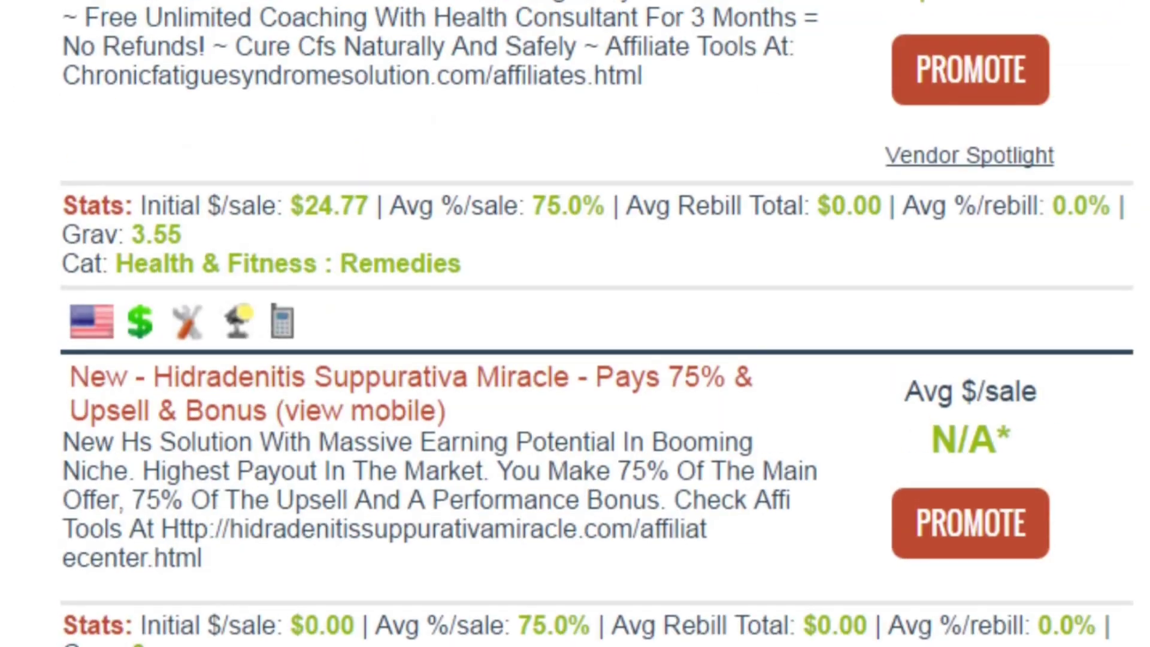
pyautogui.scroll(20, 954, 308)
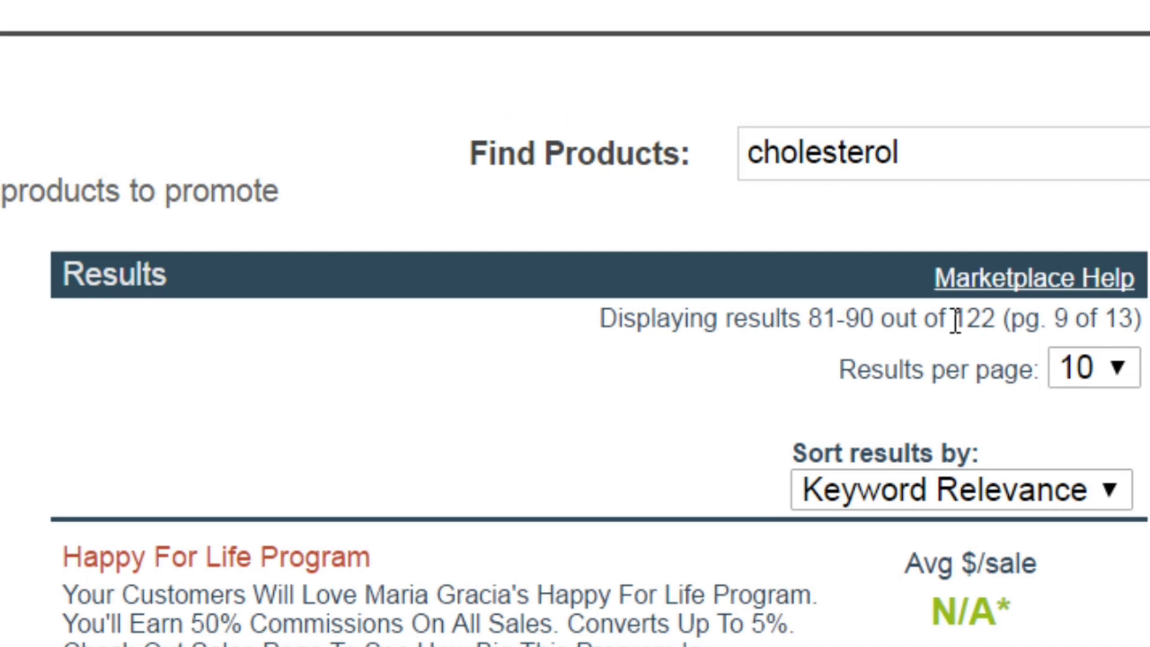
pyautogui.moveTo(953, 318); pyautogui.dragTo(995, 319)
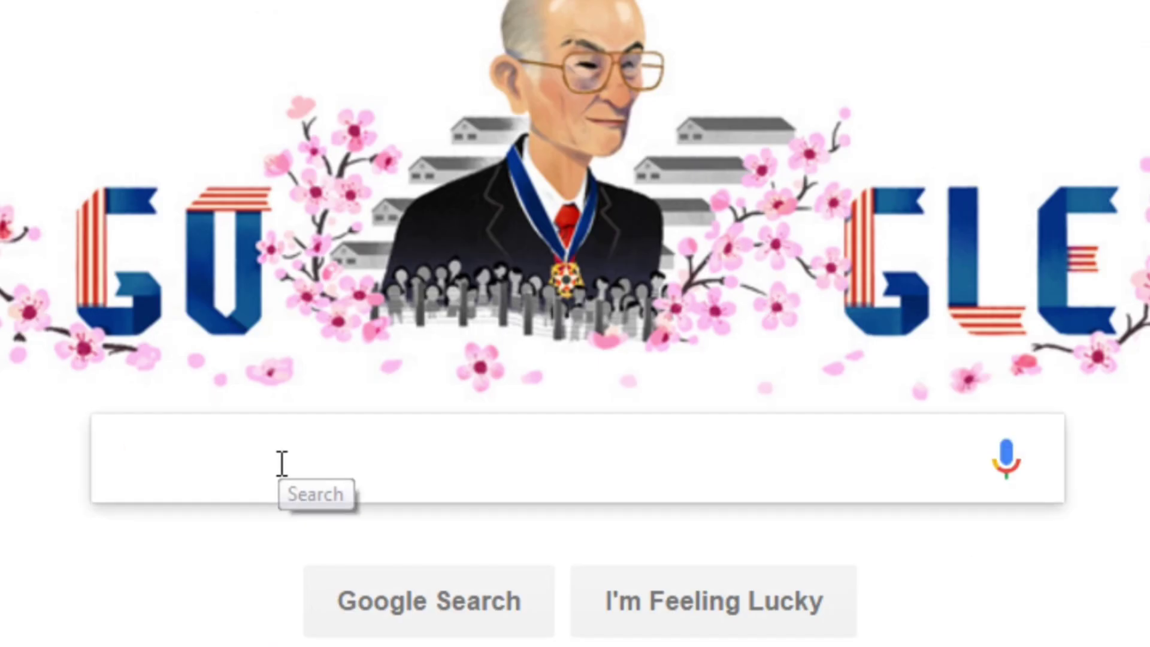
# Search Google for "cholesterol affiliate program" and look through the programs listed in the results.
pyautogui.write('lower cholester')
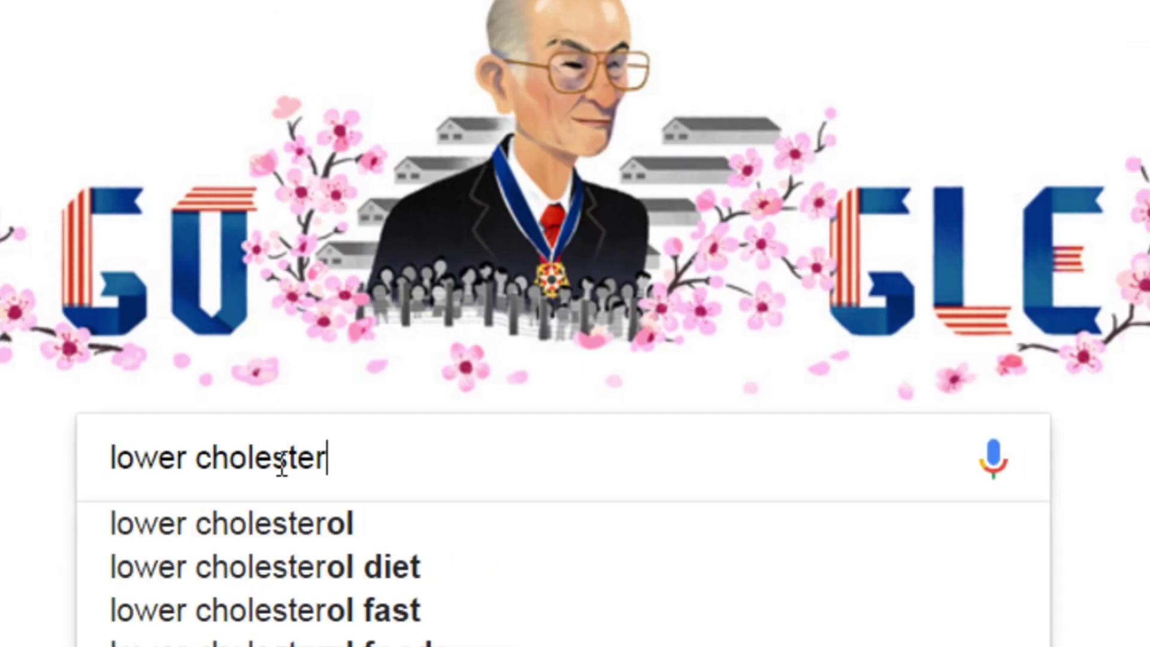
pyautogui.hotkey('ctrl', 'a')
pyautogui.write('cho')
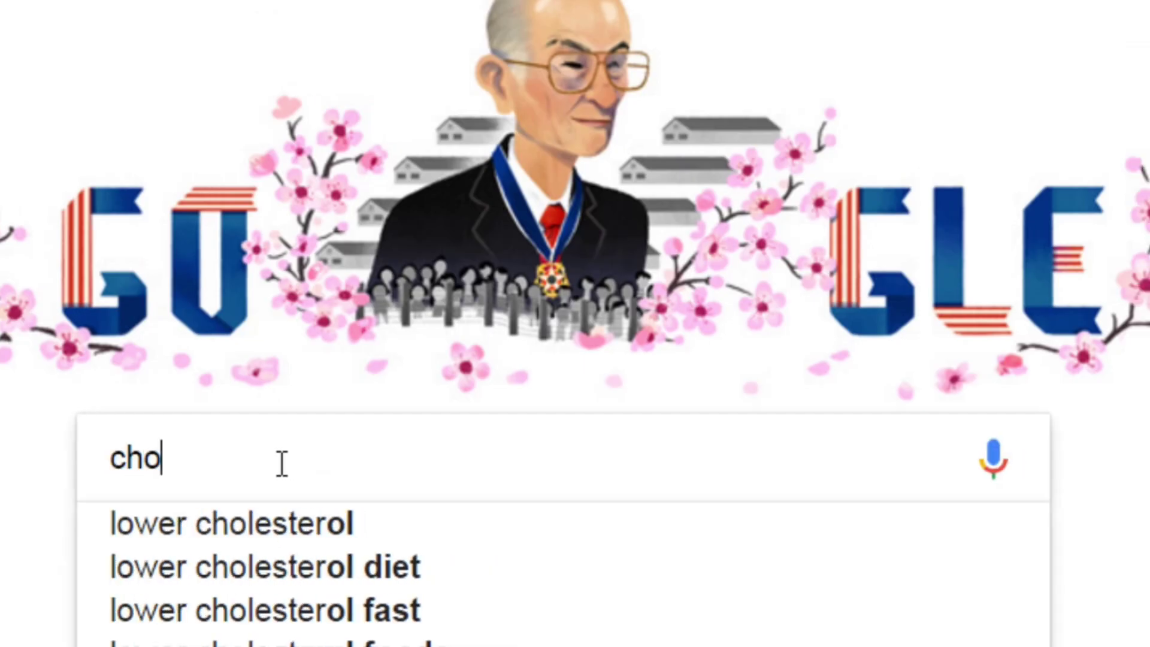
pyautogui.write('lesterol affiliate program')
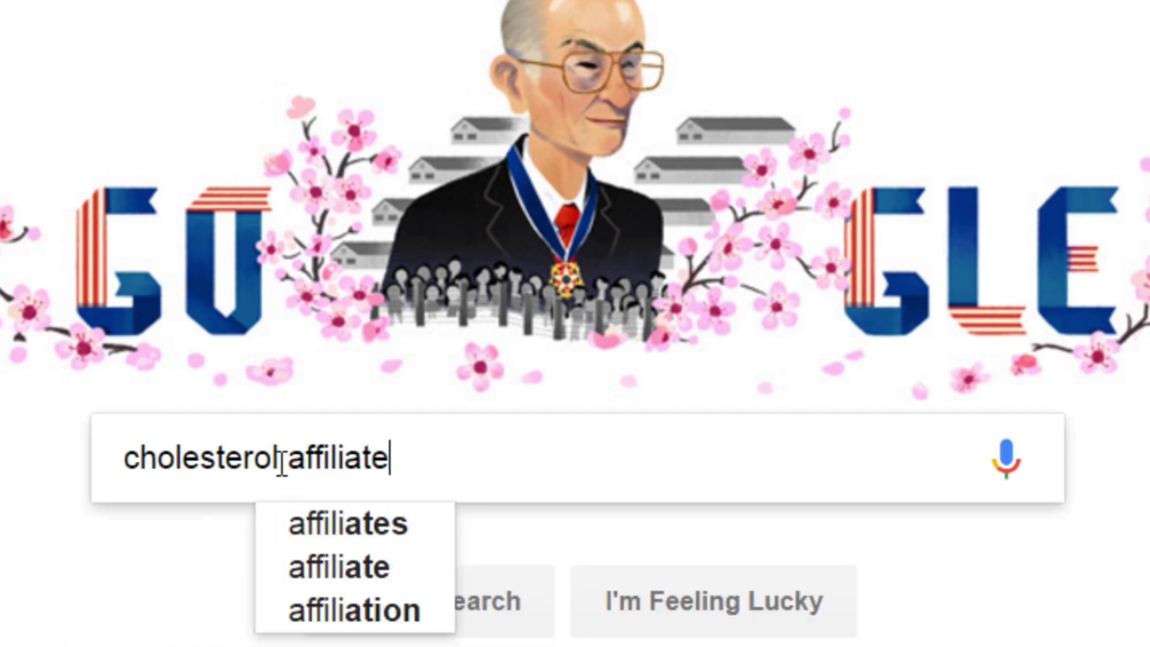
pyautogui.press('Return')
pyautogui.scroll(-10, 152, 190)
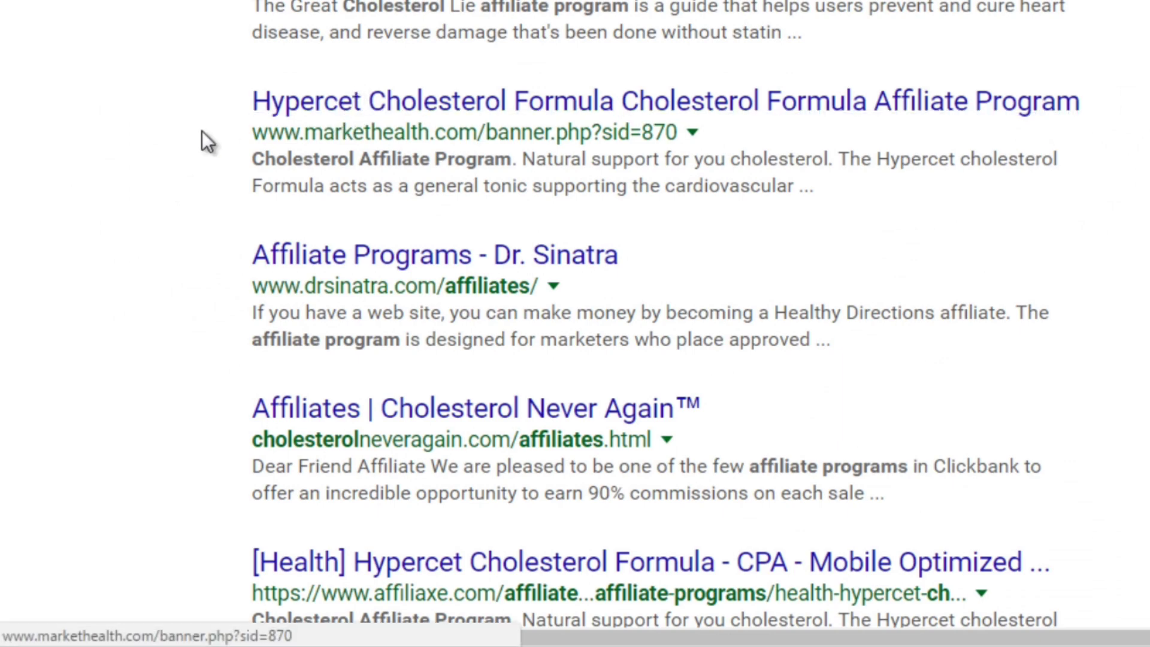
pyautogui.scroll(-10, 203, 130)
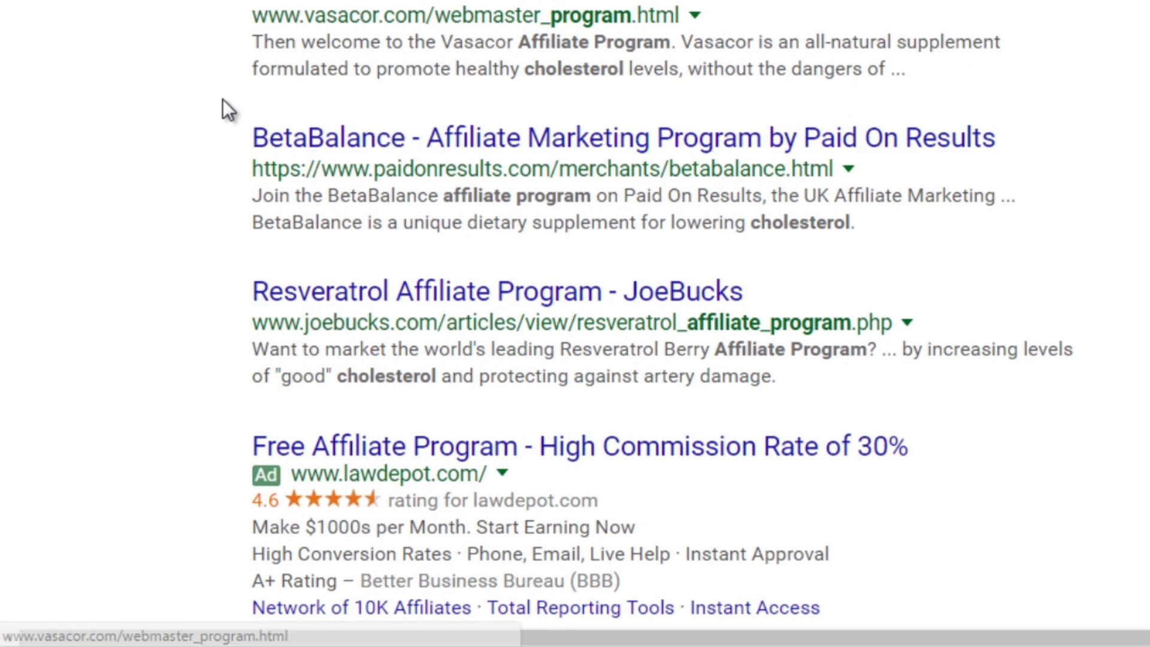
# Look through the remaining cholesterol affiliate program results, from the Cholesterol Never Again listing to the Resveratrol listing and ads.
pyautogui.scroll(-4, 223, 102)
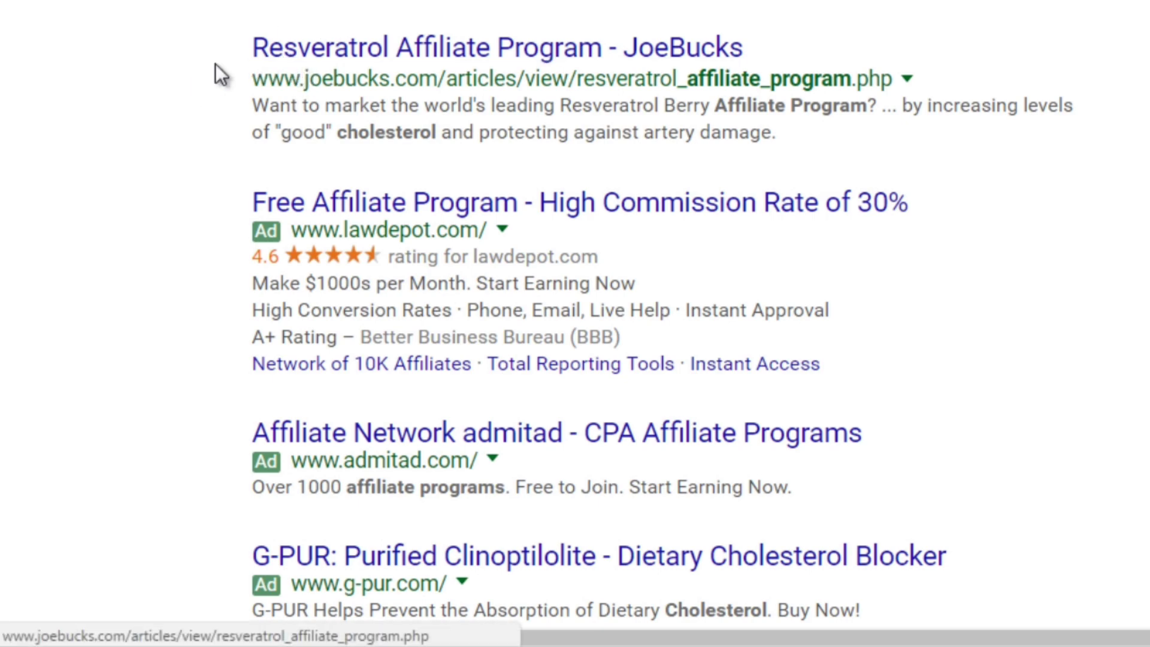
pyautogui.scroll(5, 215, 59)
pyautogui.scroll(7, 214, 56)
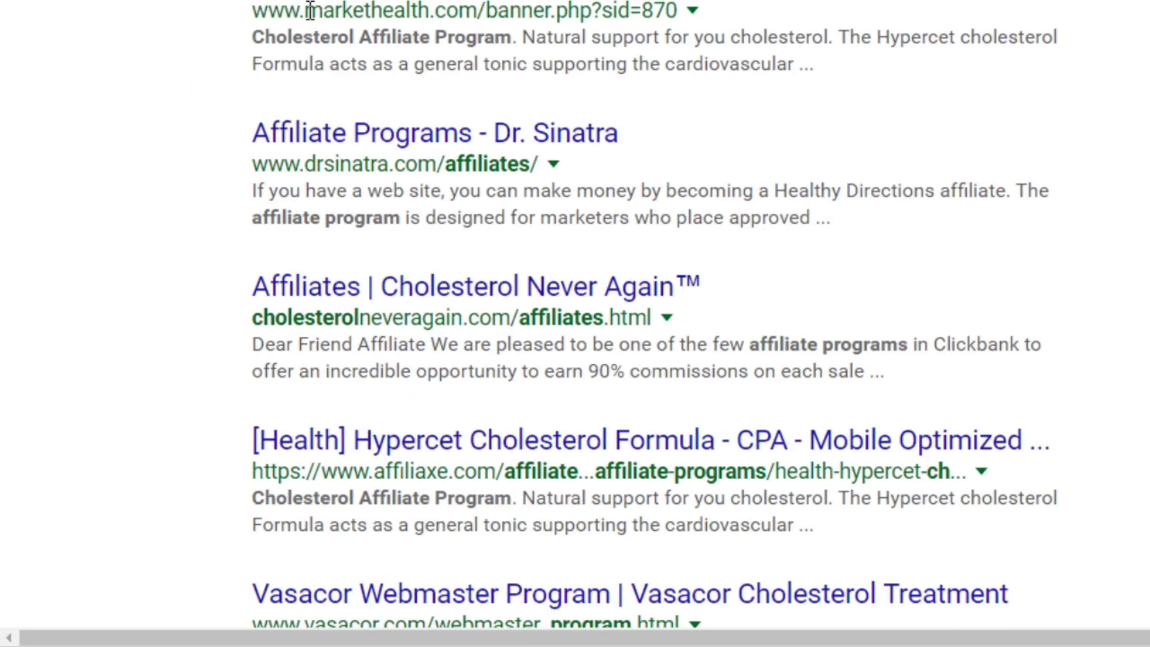
pyautogui.scroll(-4, 197, 167)
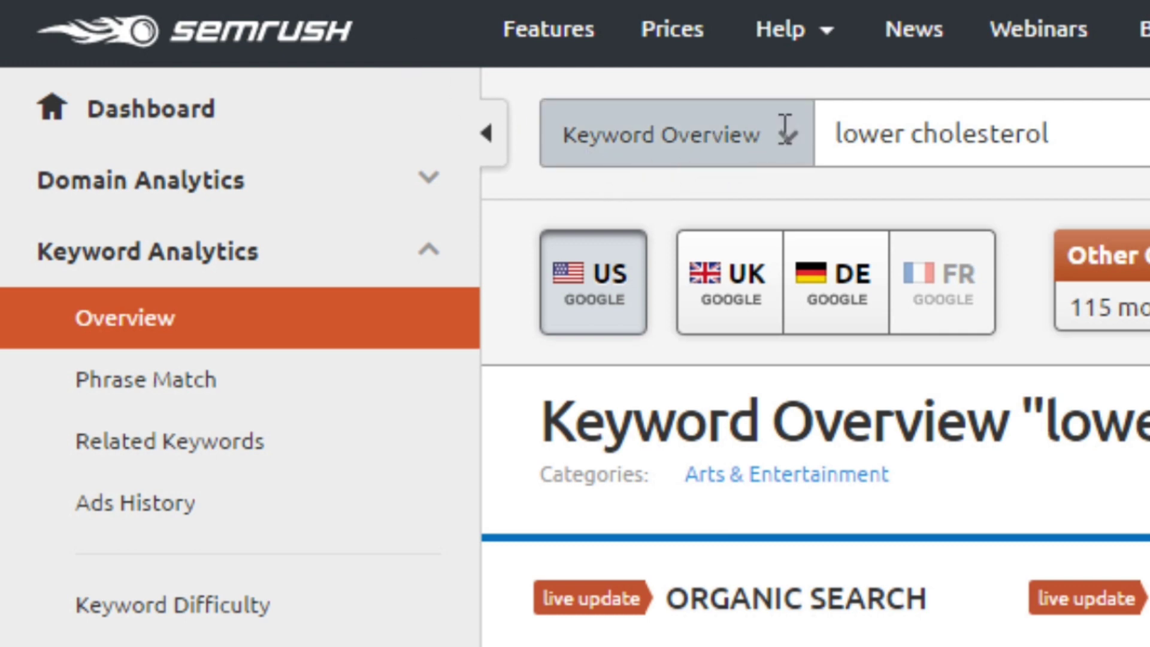
# In SEMrush, review the US keyword overview for "lower cholesterol", including search volume, CPC, trend, phrase match keywords and related keywords.
pyautogui.click(1050, 133)
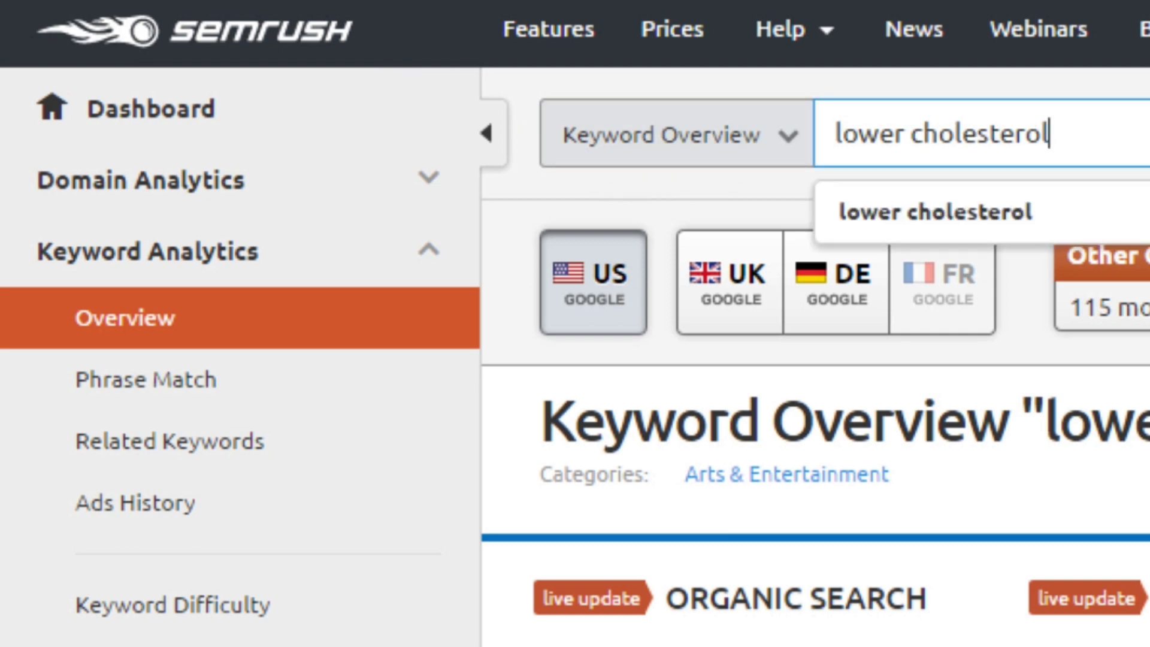
pyautogui.press('Escape')
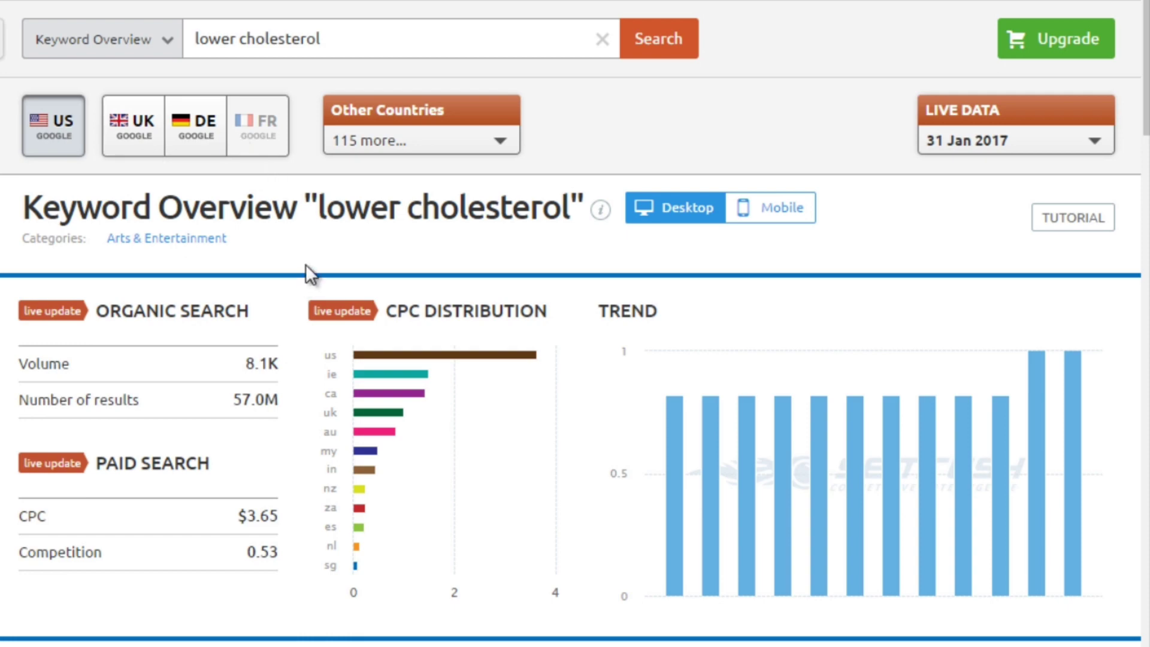
pyautogui.scroll(-4, 306, 265)
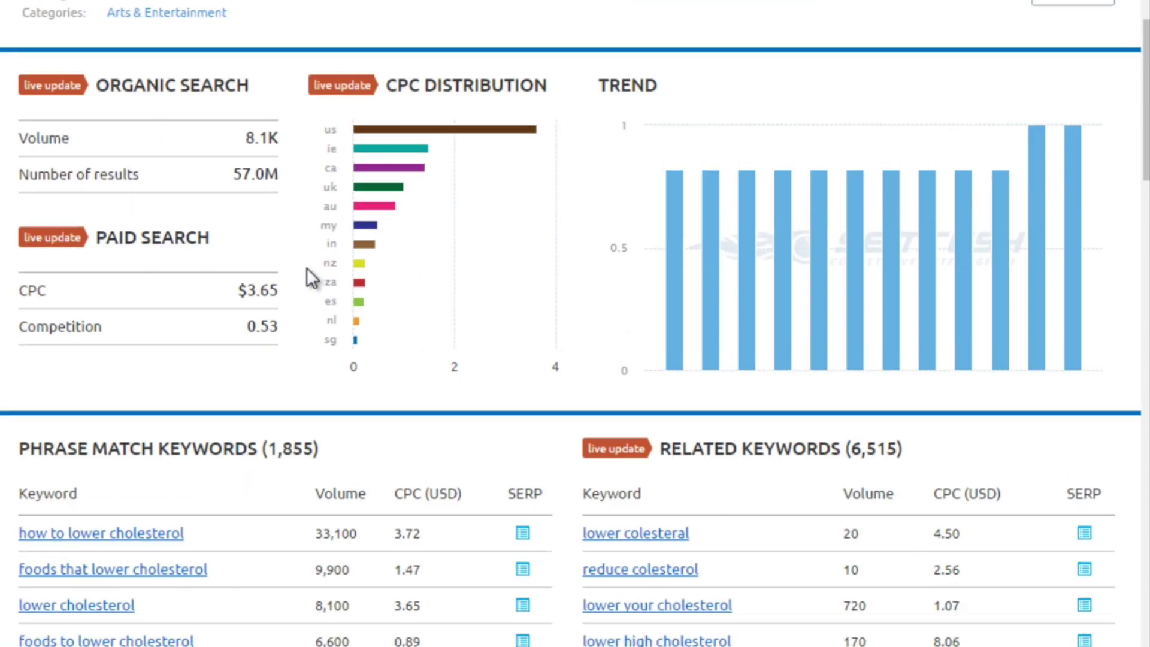
pyautogui.scroll(-5, 306, 269)
pyautogui.scroll(-4, 307, 269)
pyautogui.scroll(2, 307, 278)
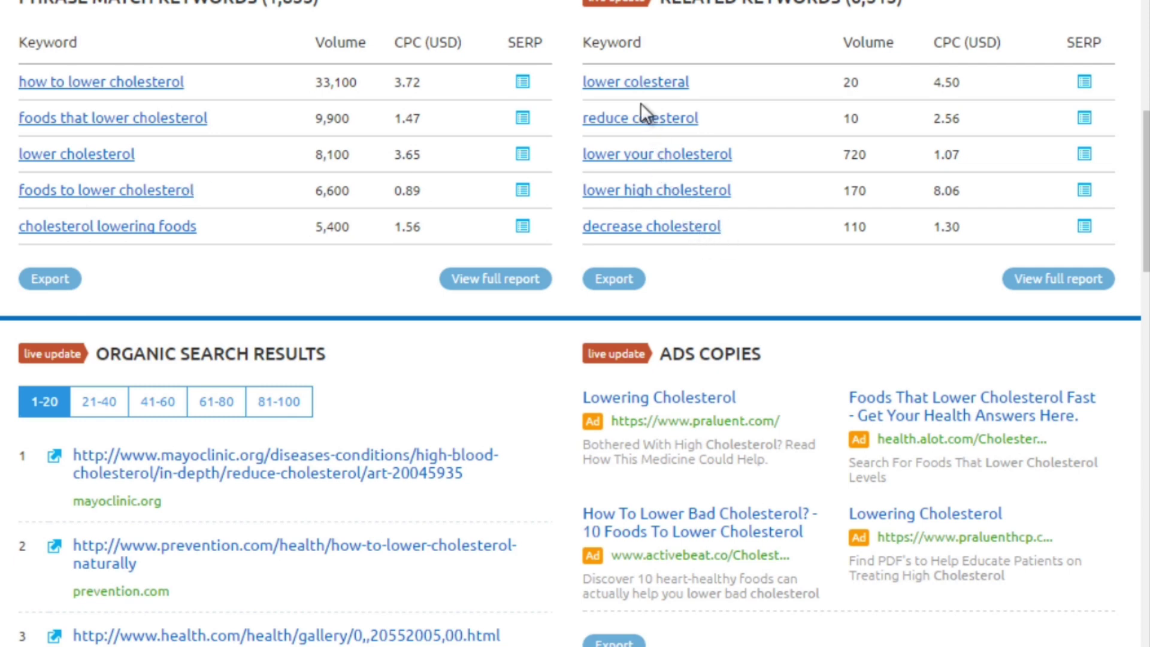
# Examine the report's organic search results, ad copies and ads history for "lower cholesterol".
pyautogui.scroll(-7, 541, 264)
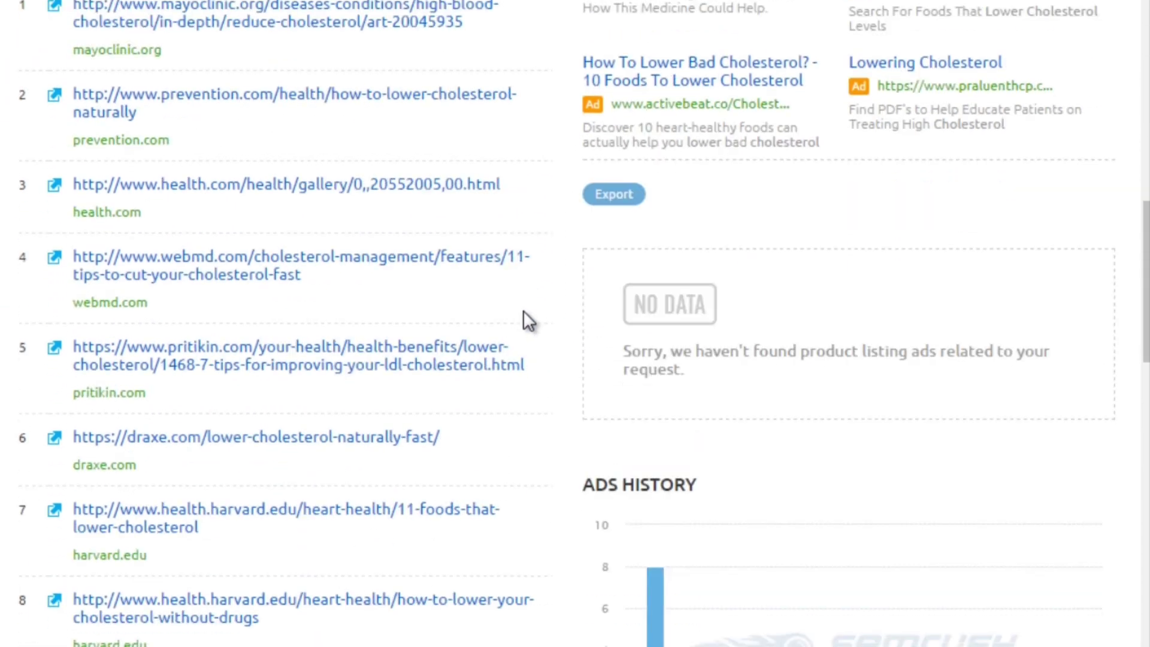
pyautogui.scroll(2, 526, 318)
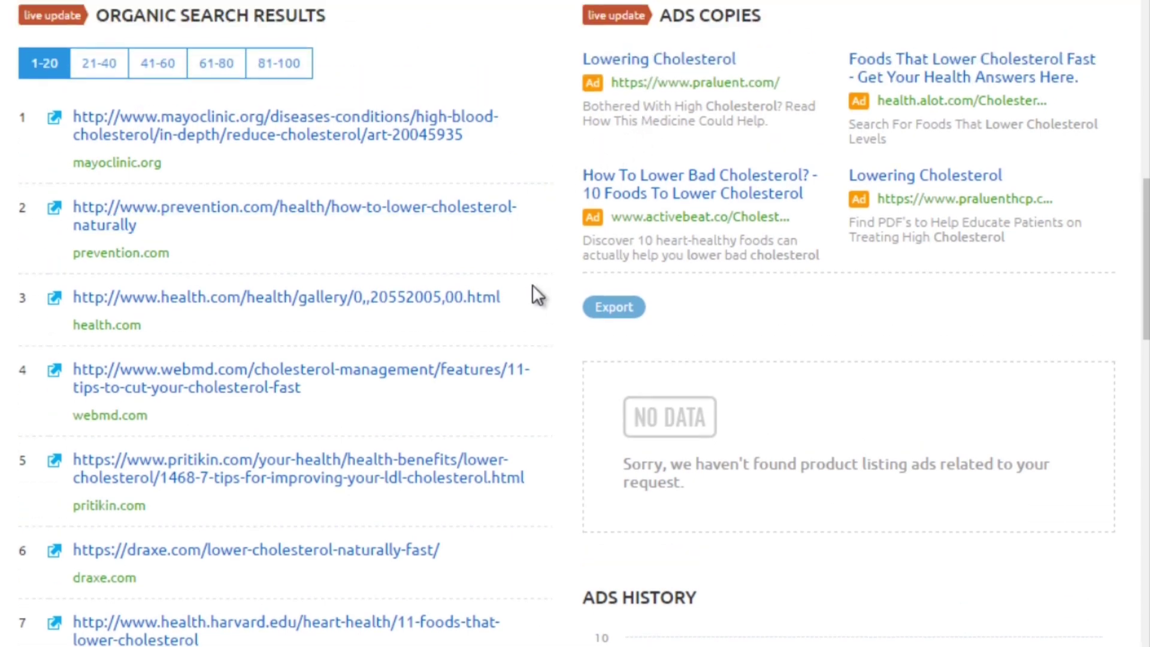
pyautogui.scroll(-10, 534, 285)
pyautogui.scroll(3, 534, 283)
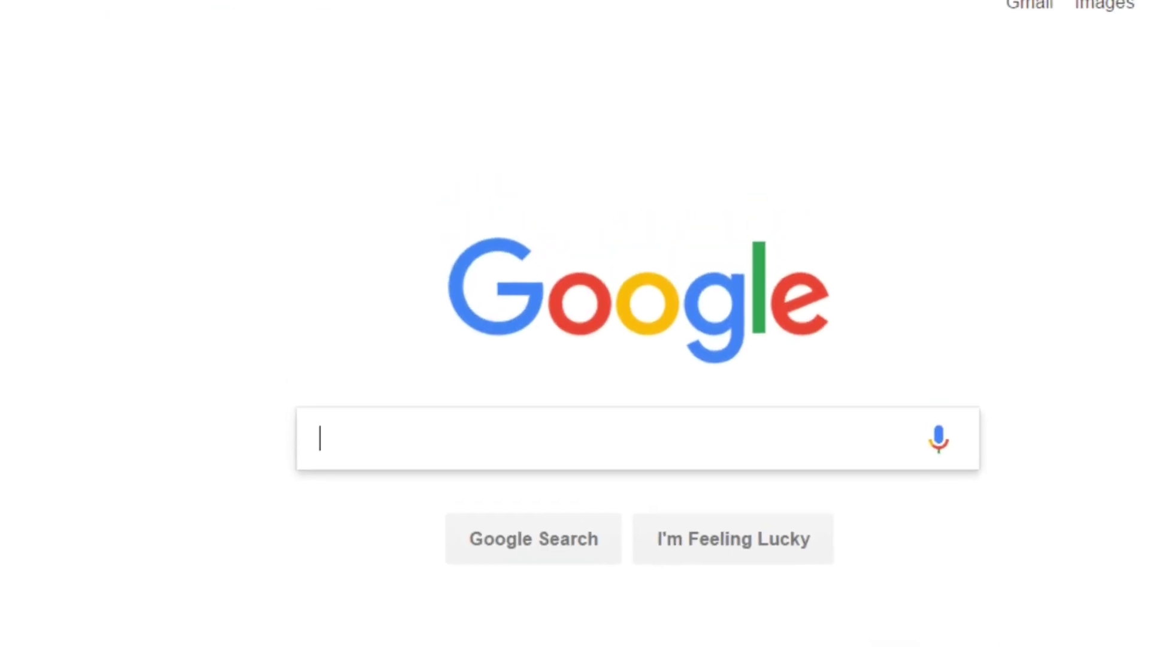
# Check Google's autocomplete suggestions for "lower cholesterol" and run the search without the suggested word "diet".
pyautogui.click(346, 18)
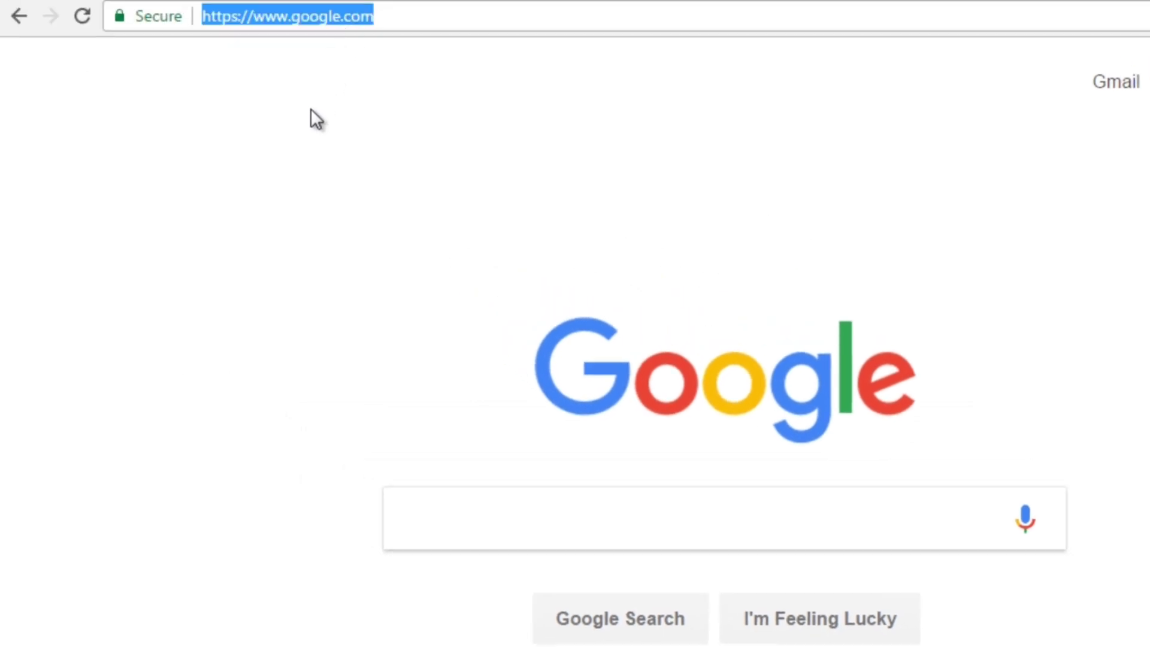
pyautogui.write('lower cholesterol')
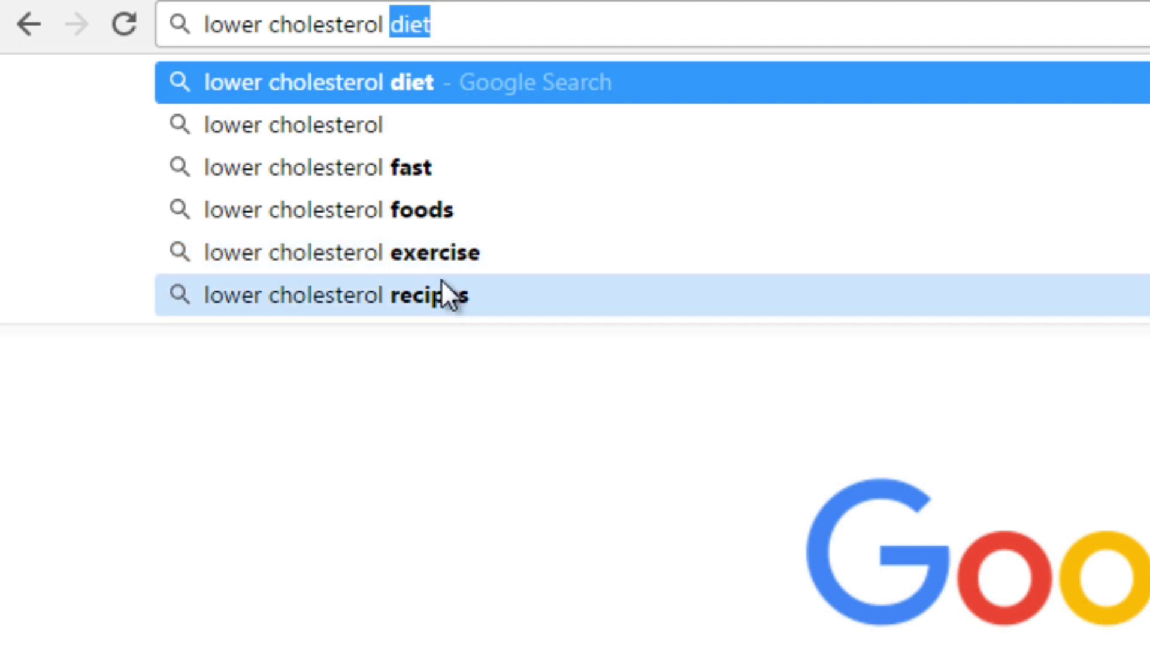
pyautogui.click(444, 22)
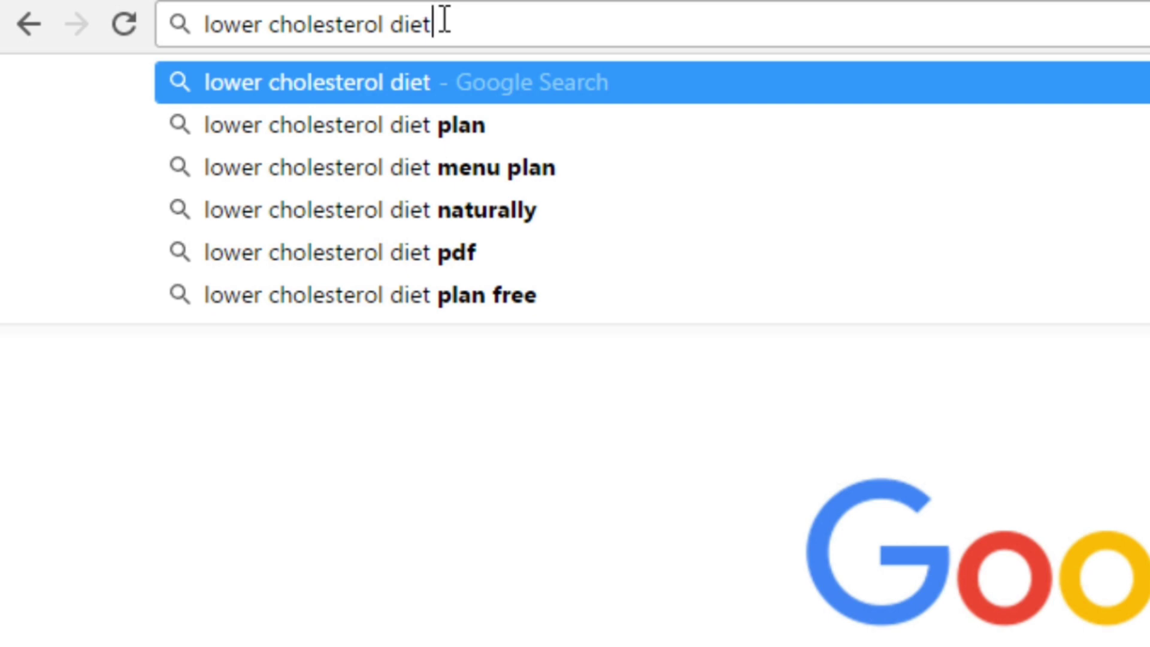
pyautogui.press('BackSpace')
pyautogui.press('BackSpace')
pyautogui.press('BackSpace')
pyautogui.press('BackSpace')
pyautogui.press('BackSpace')
pyautogui.press('Return')
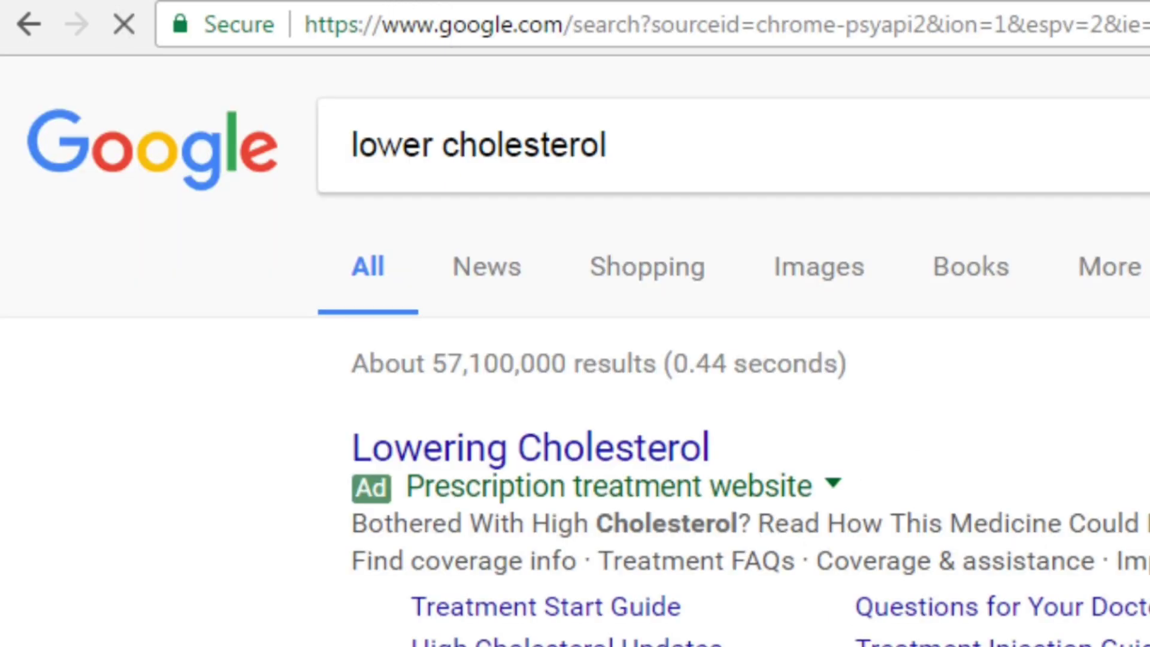
# Review the searches related to lower cholesterol, highlighting the whole list and clearing the highlight.
pyautogui.scroll(-15, 575, 336)
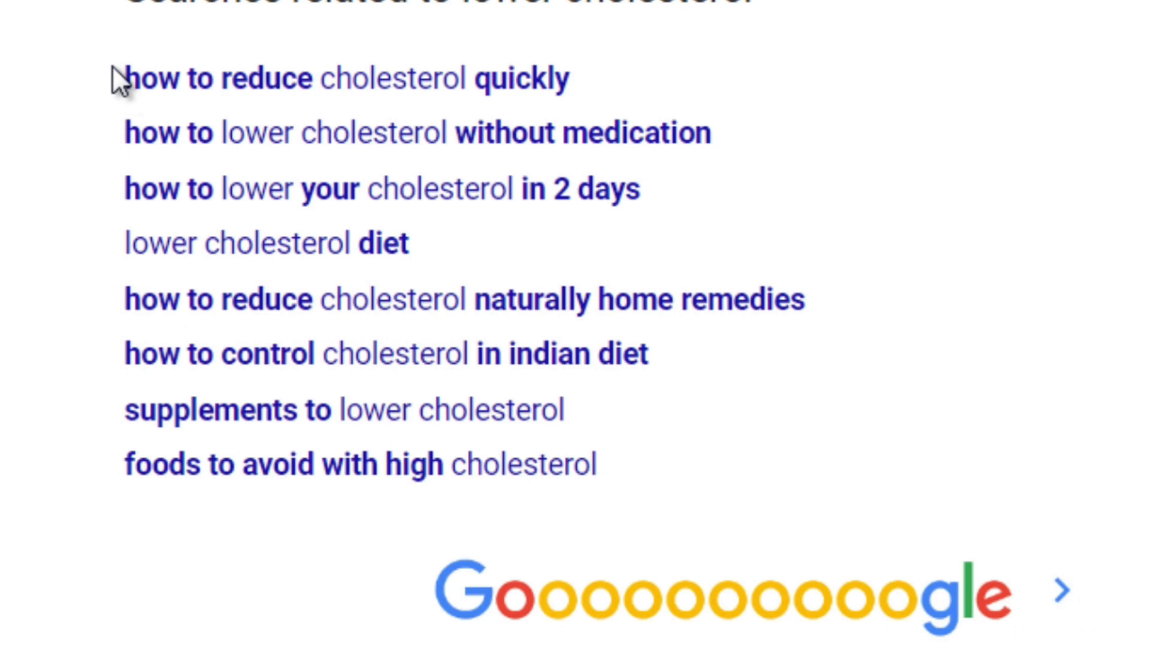
pyautogui.moveTo(113, 82); pyautogui.dragTo(641, 485)
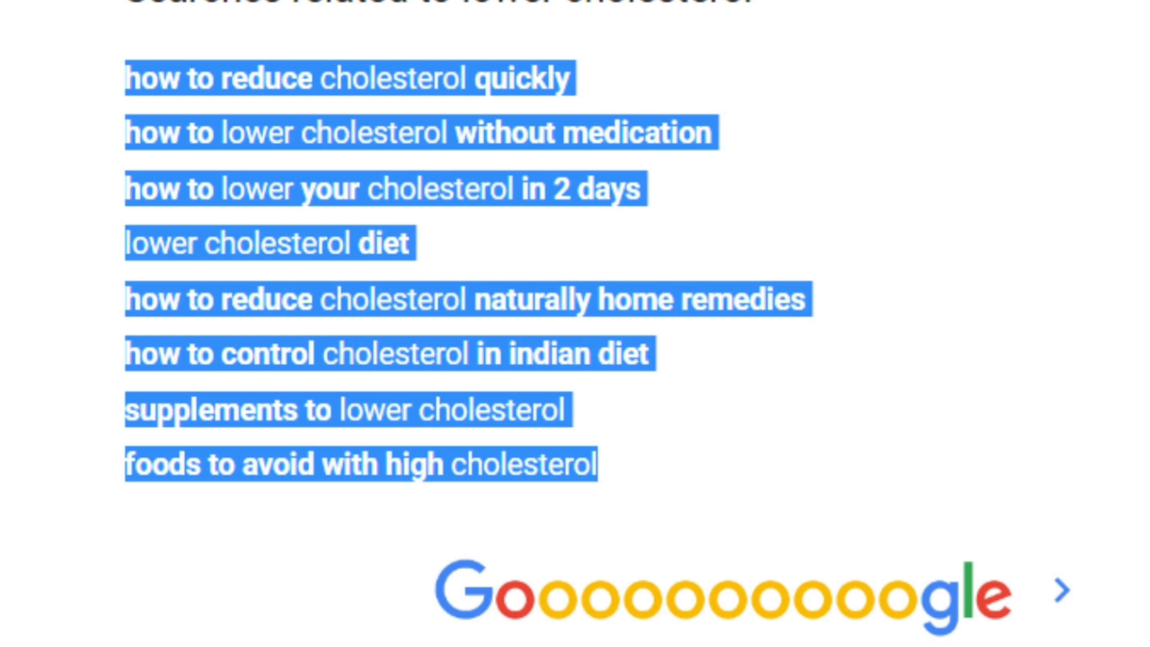
pyautogui.scroll(5, 64, 20)
pyautogui.scroll(-5, 226, 416)
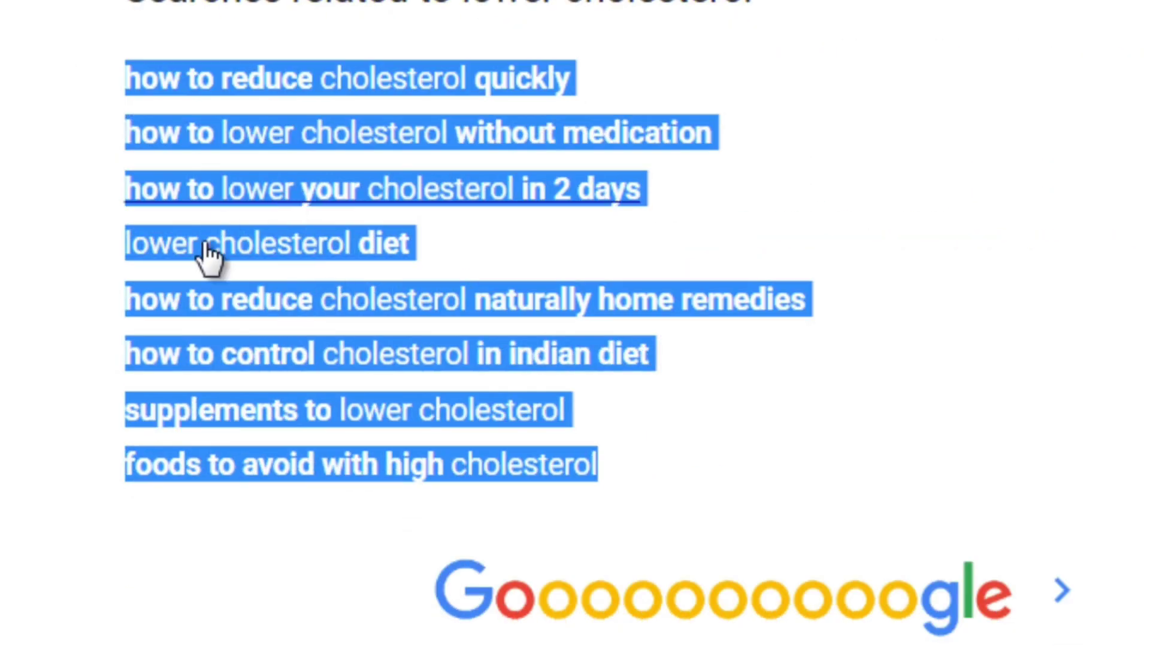
pyautogui.click(54, 170)
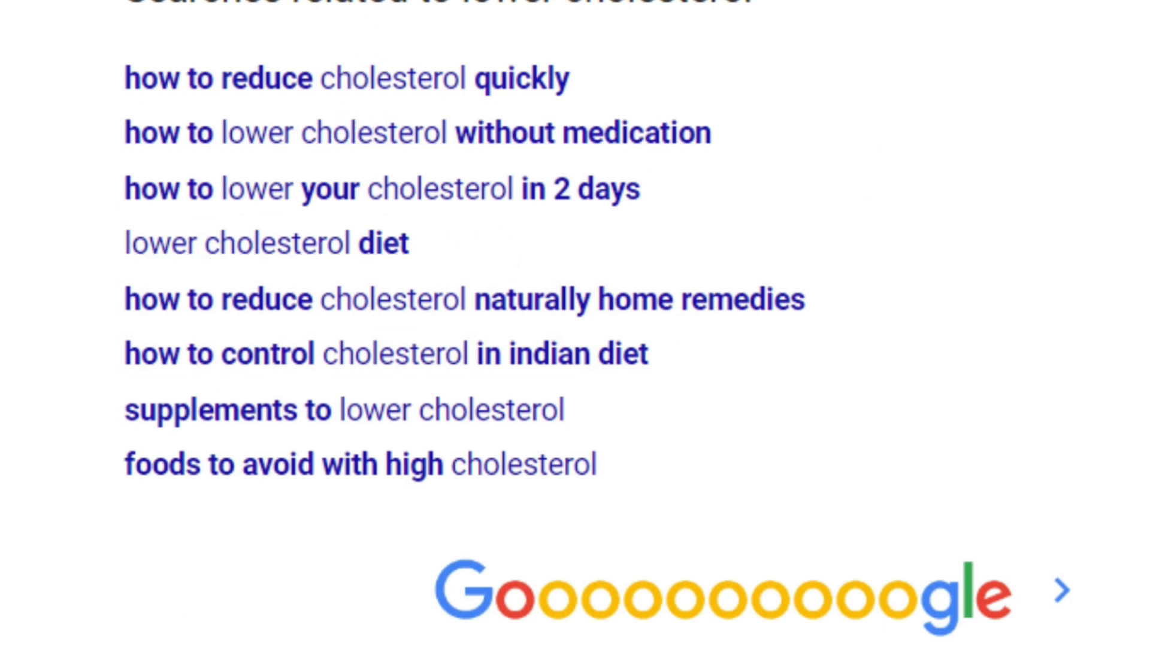
# Search Google for "lower cholesterol foods" and highlight the related searches beneath the results.
pyautogui.click(708, 16)
pyautogui.write('lower ')
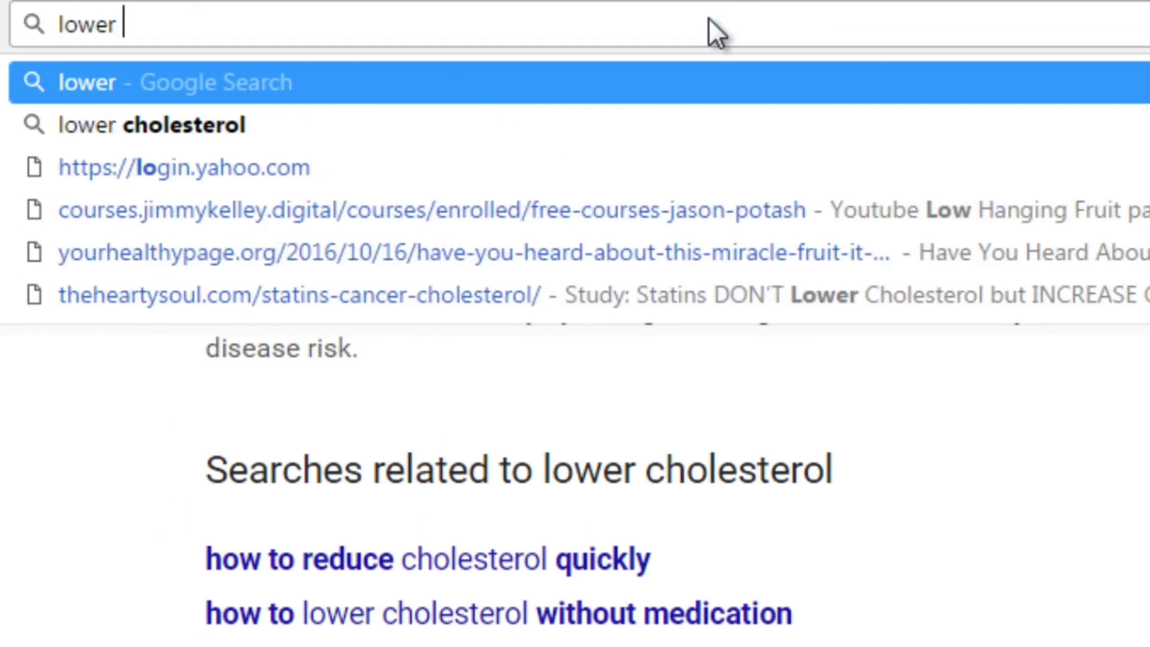
pyautogui.write('cholesterol ')
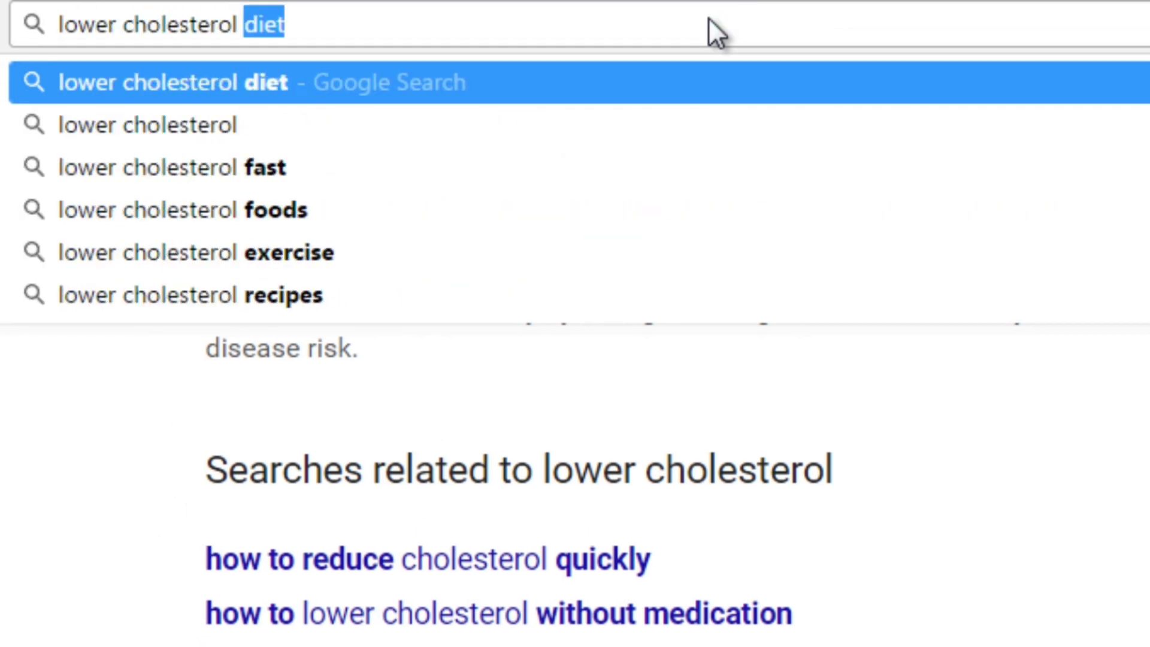
pyautogui.write('foods')
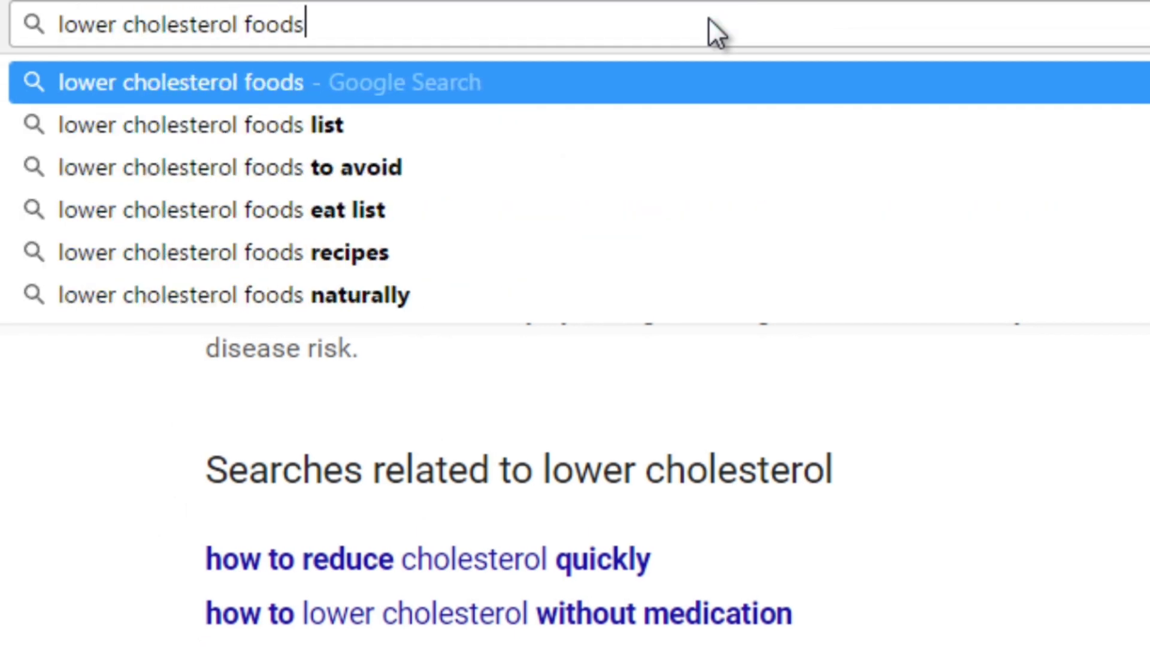
pyautogui.press('Return')
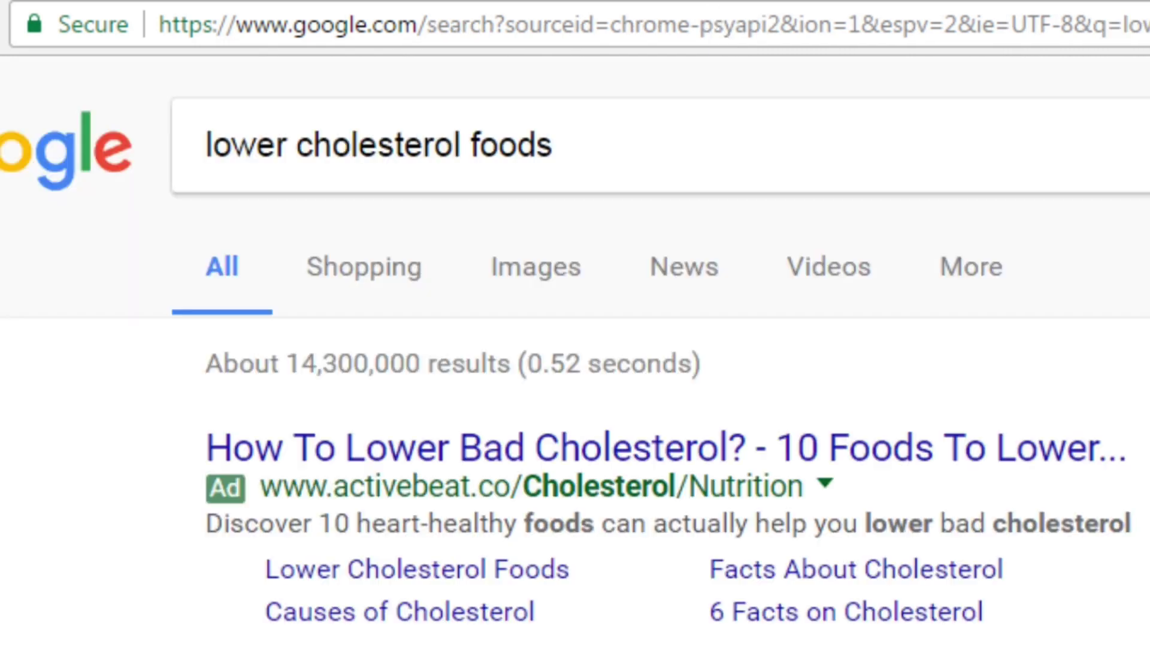
pyautogui.scroll(-20, 575, 359)
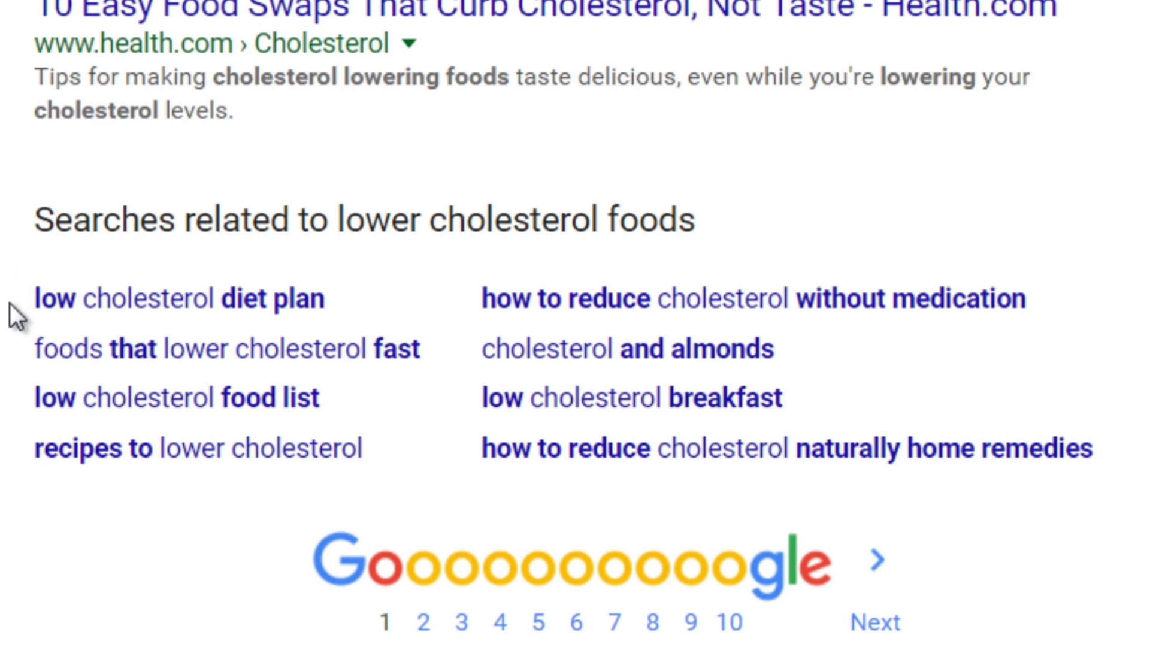
pyautogui.moveTo(9, 294); pyautogui.dragTo(1147, 476)
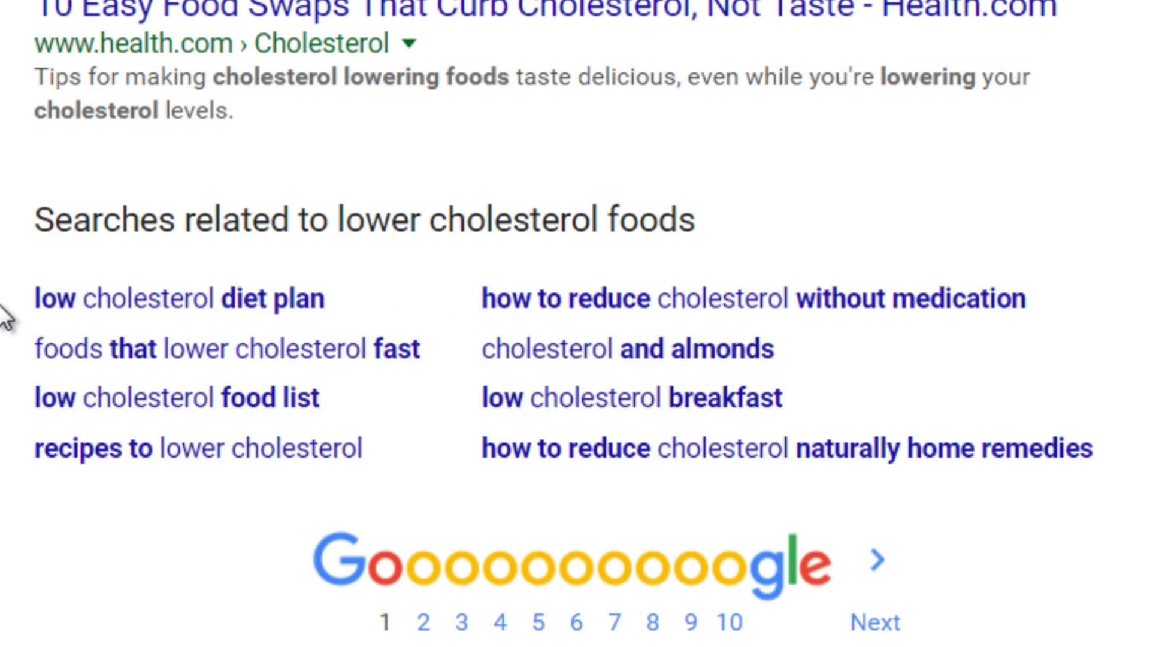
pyautogui.moveTo(3, 304); pyautogui.dragTo(521, 372)
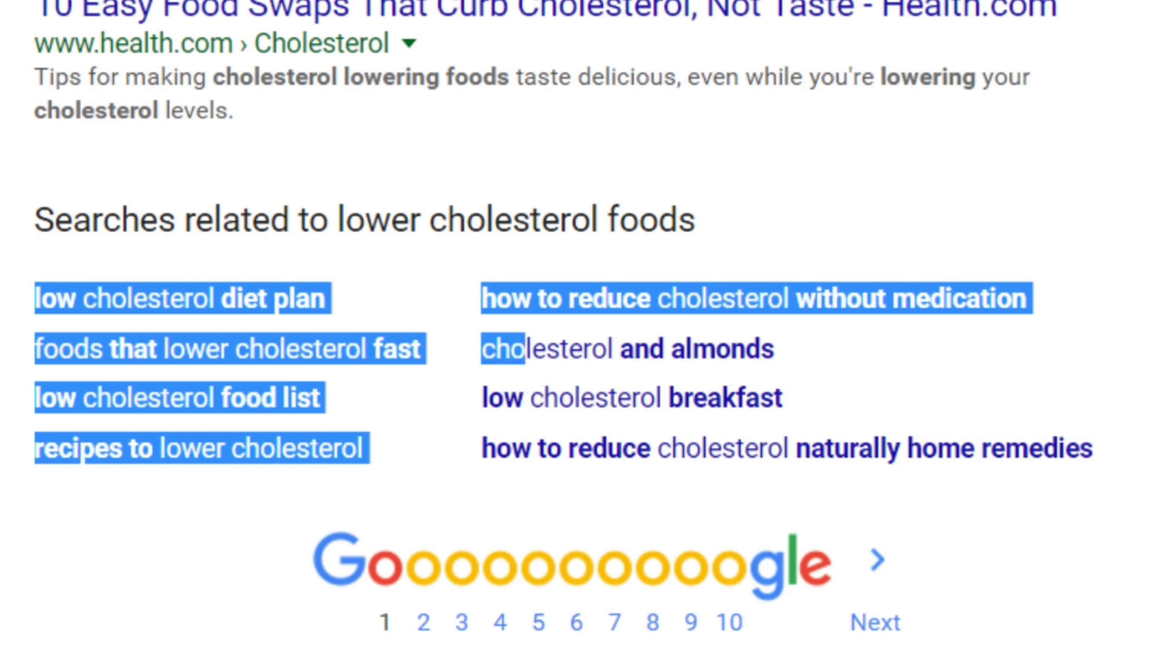
# Search Google for "lower cholesterol plan" and review the related searches beneath the results.
pyautogui.click(335, 23)
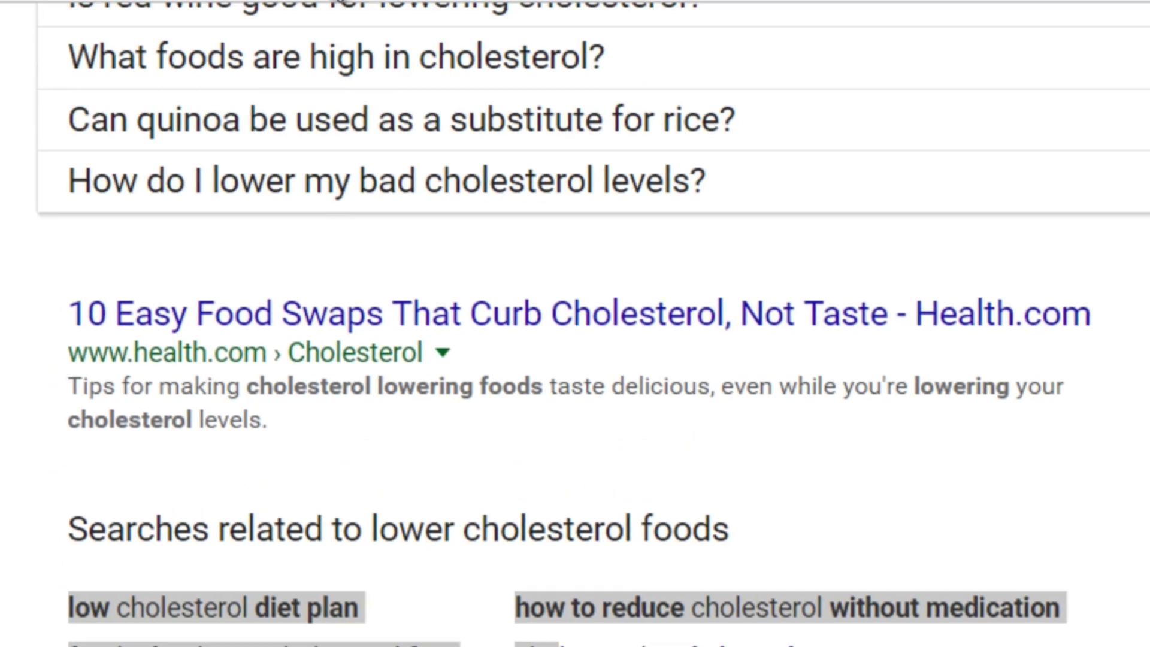
pyautogui.write('lower cholesterol pla')
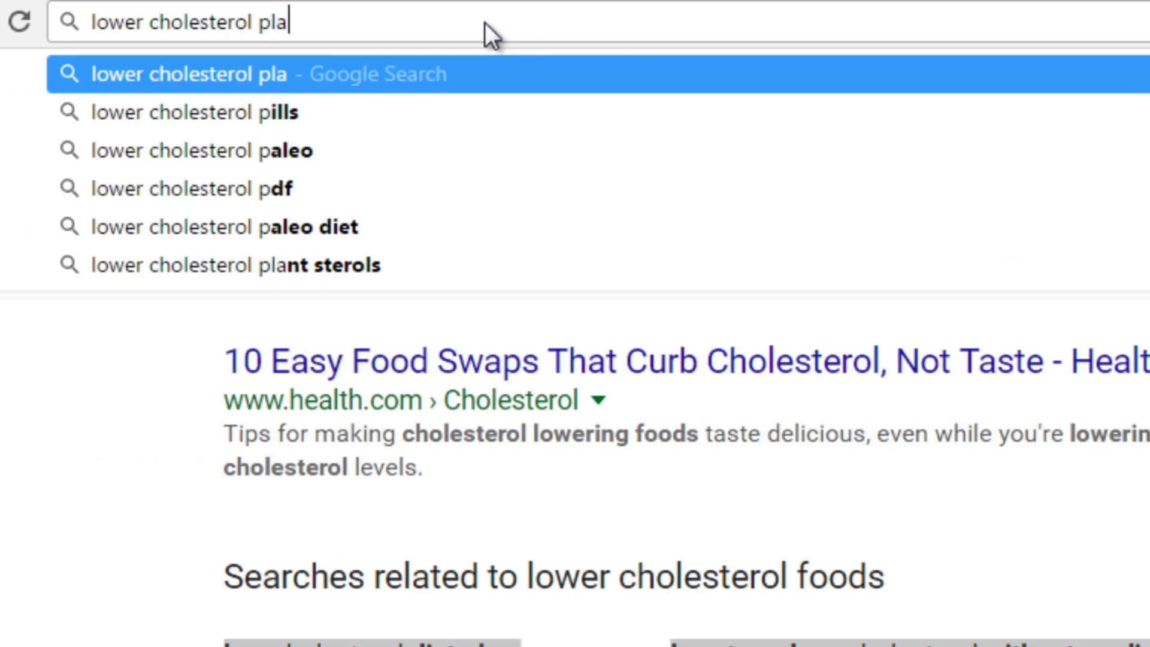
pyautogui.write('n')
pyautogui.press('Return')
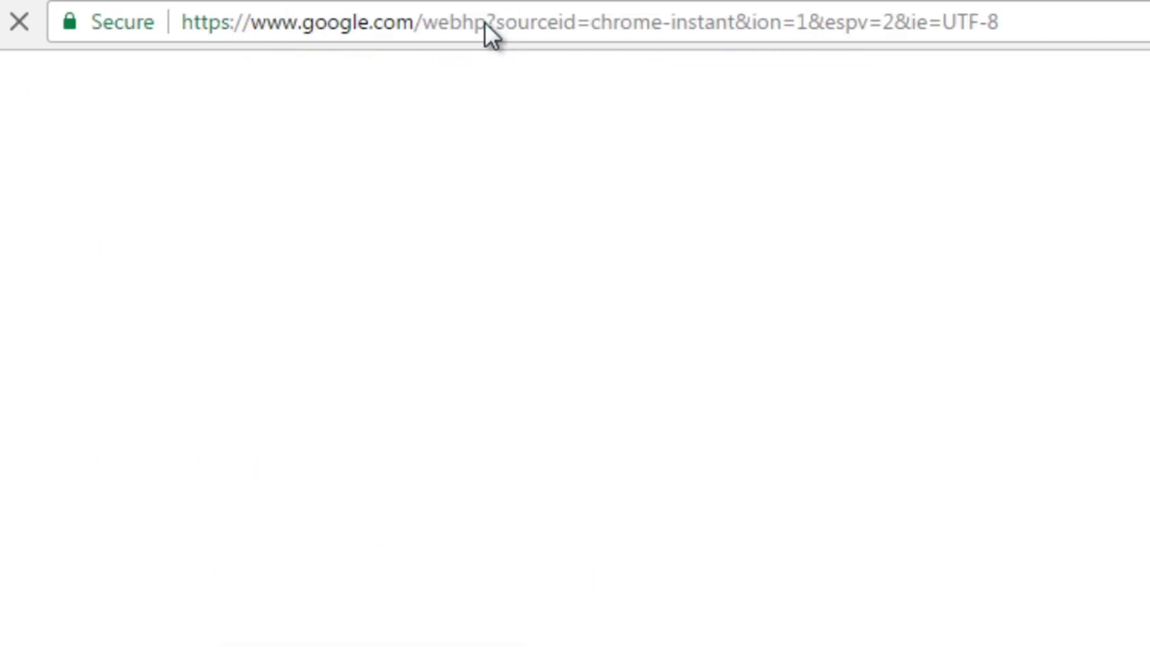
pyautogui.scroll(-15, 575, 359)
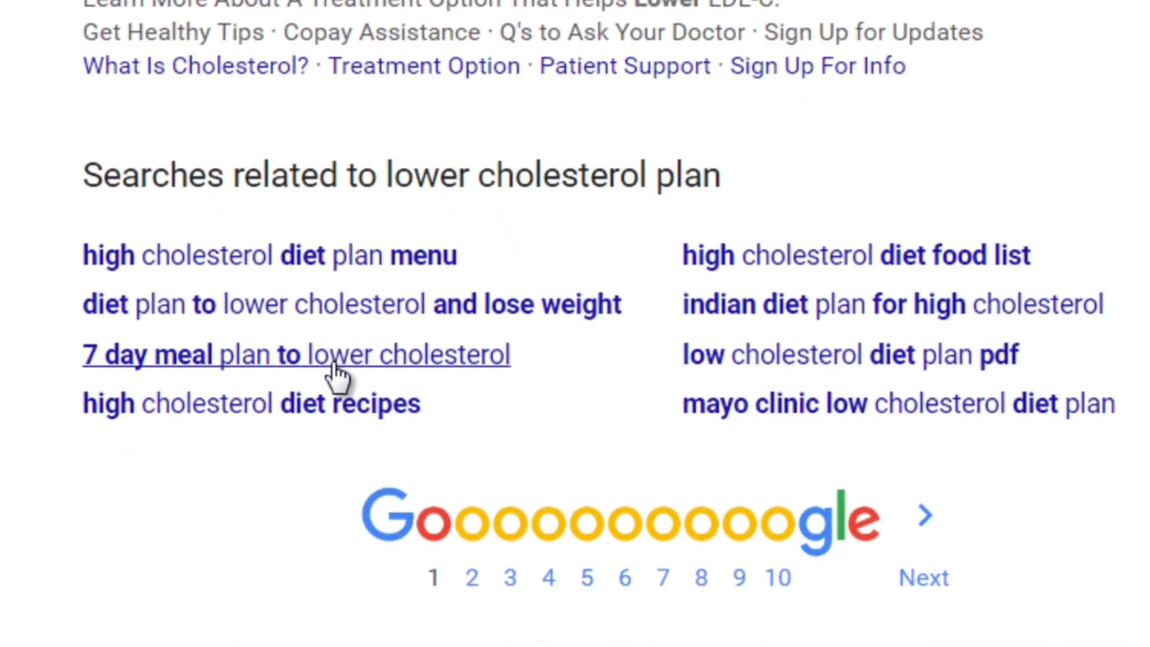
pyautogui.scroll(2, 6, 174)
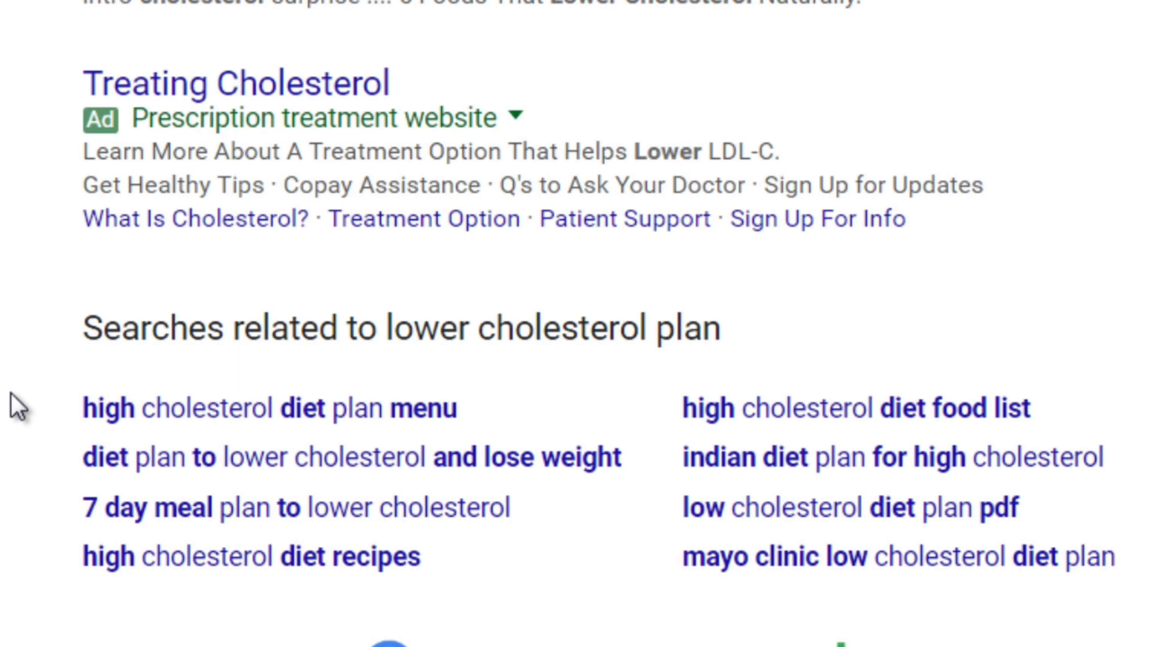
# Open a blank Notepad document over the browser and enter the heading "lower cholesterol" followed by a blank line.
pyautogui.press('super')
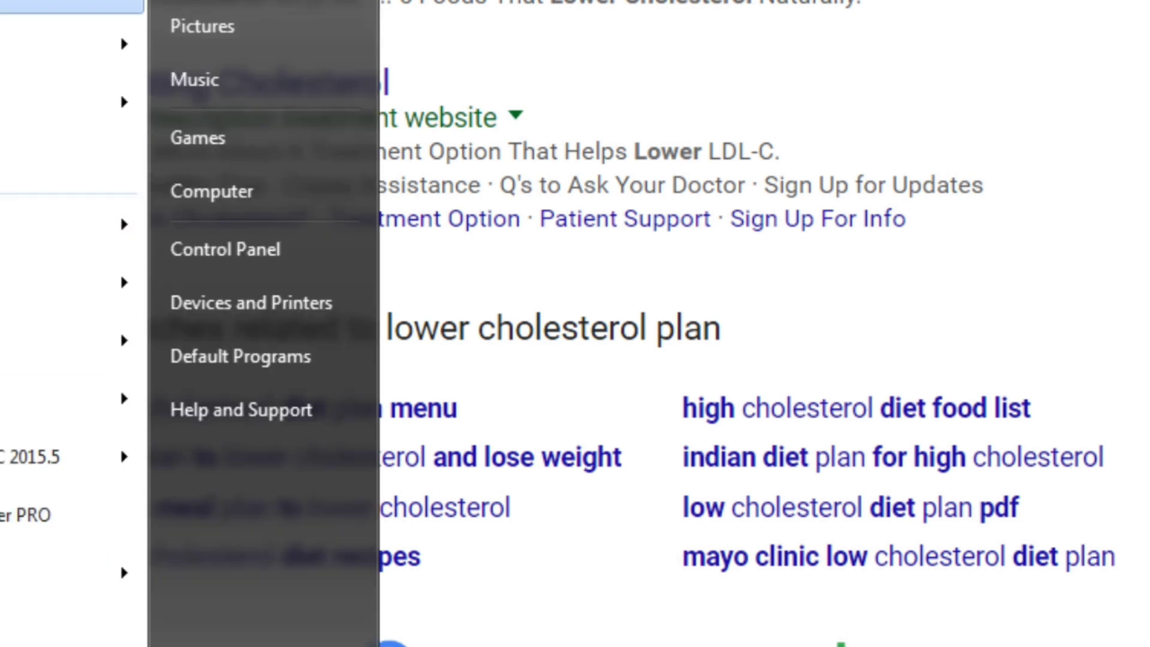
pyautogui.click(72, 5)
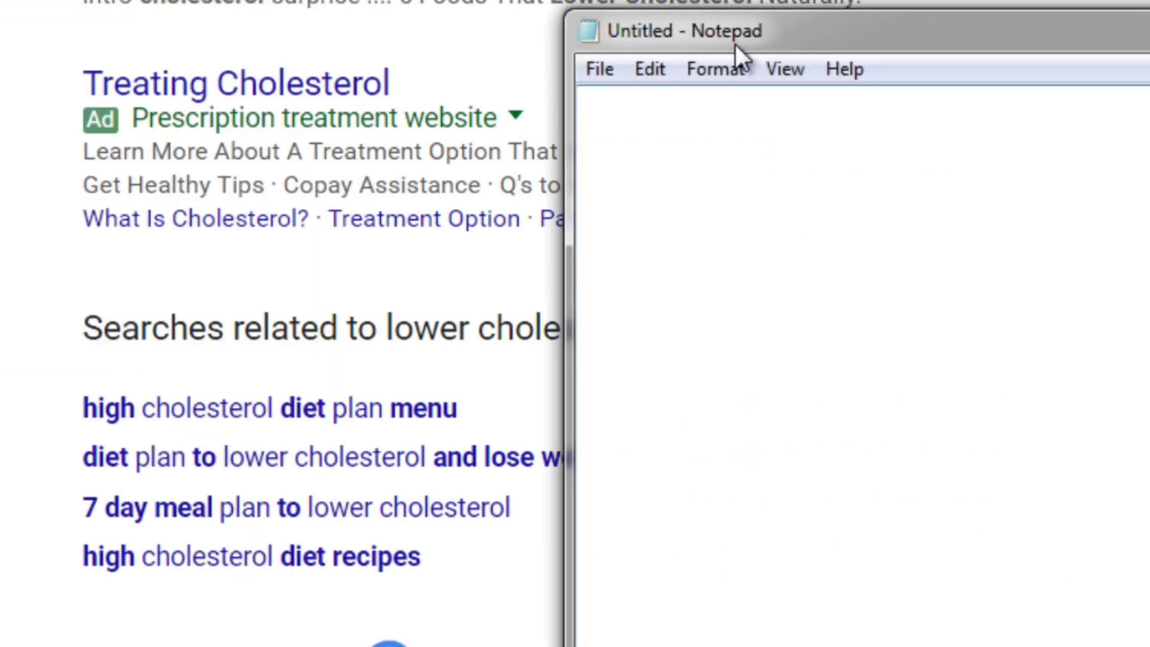
pyautogui.moveTo(736, 36); pyautogui.dragTo(229, 12)
pyautogui.write('lower ')
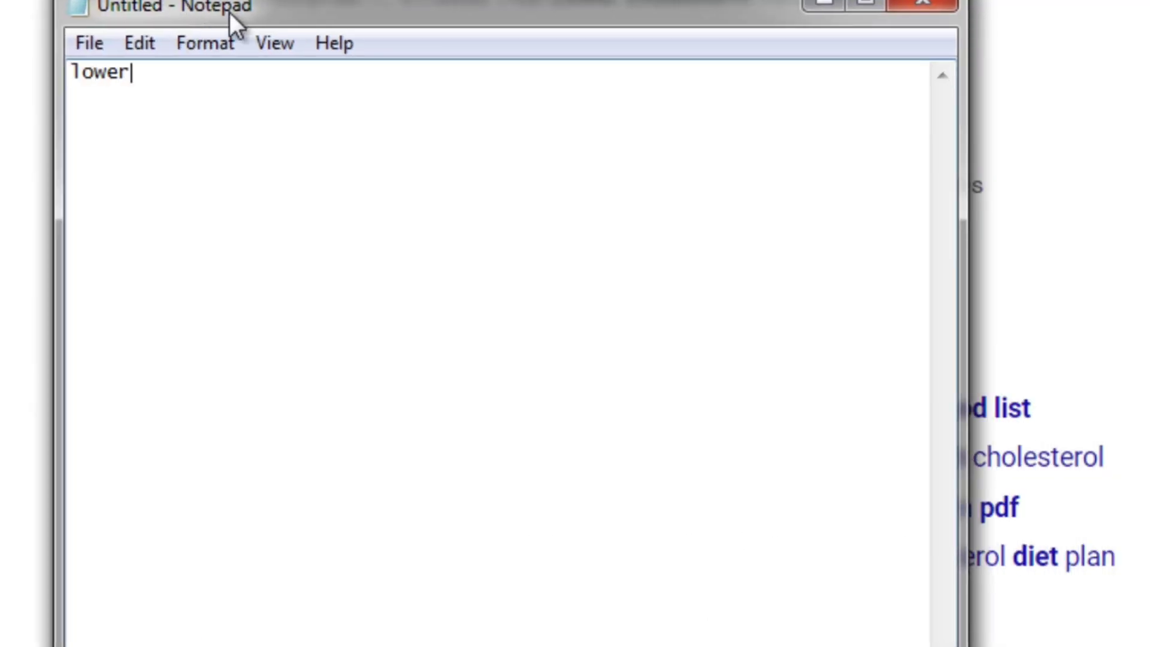
pyautogui.write('cholesterol')
pyautogui.press('Return')
pyautogui.press('Return')
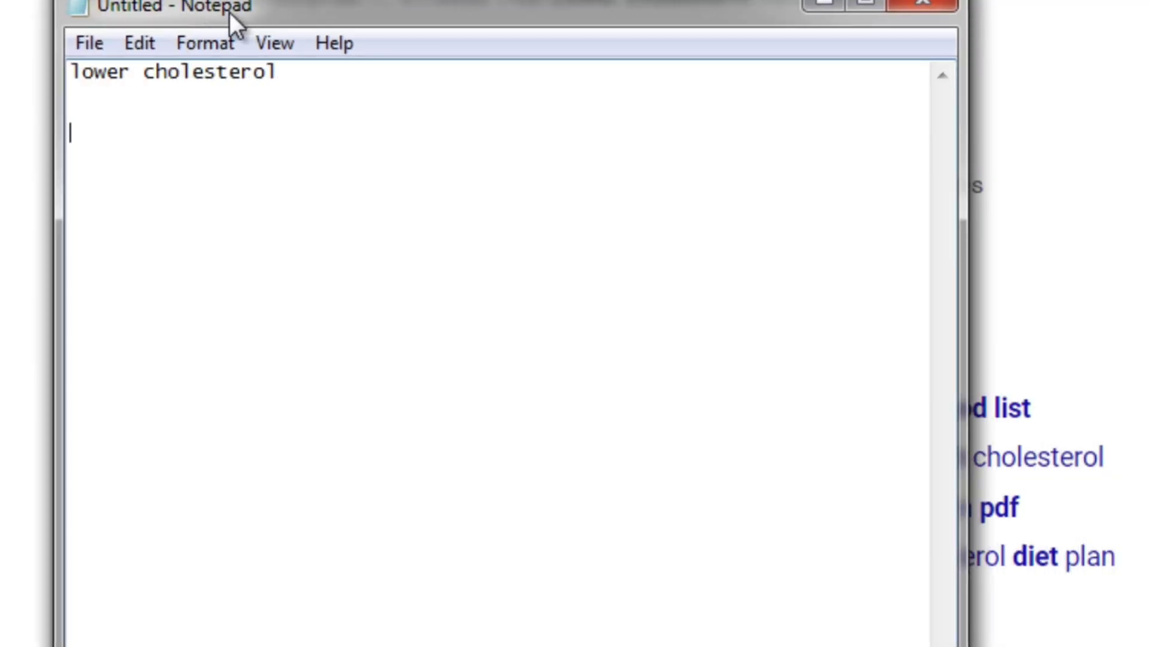
# Enter the first subtopic line "diet -> reciples" beneath the "lower cholesterol" heading.
pyautogui.write('diet')
pyautogui.press('Return')
pyautogui.write('reciples')
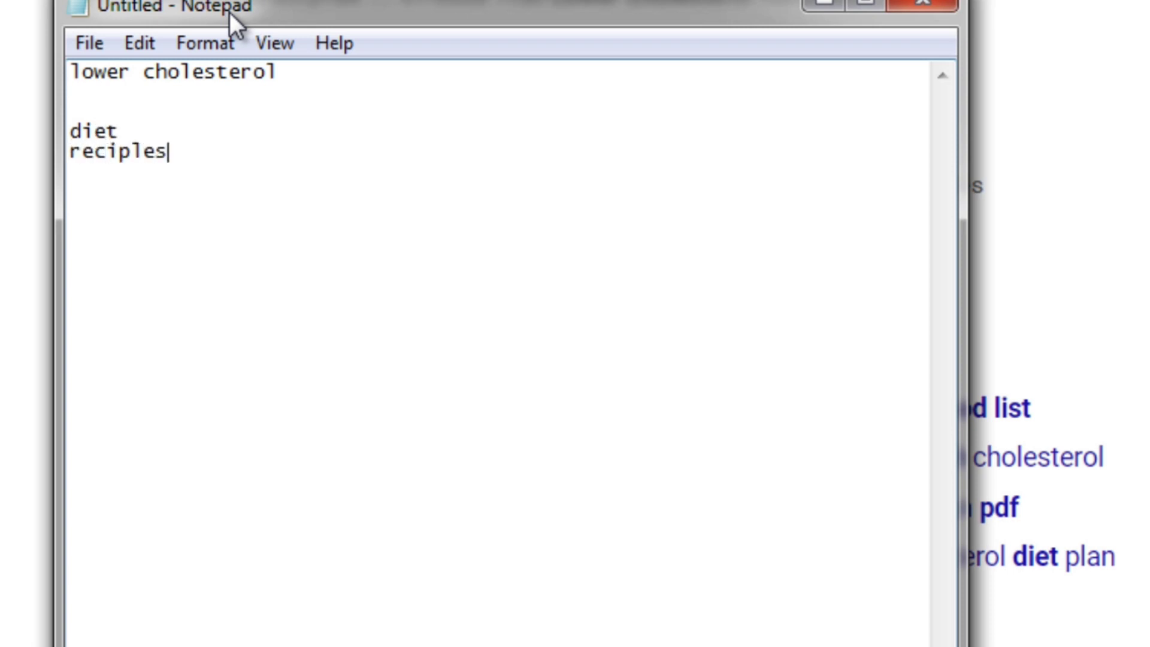
pyautogui.hotkey('shift', 'Home')
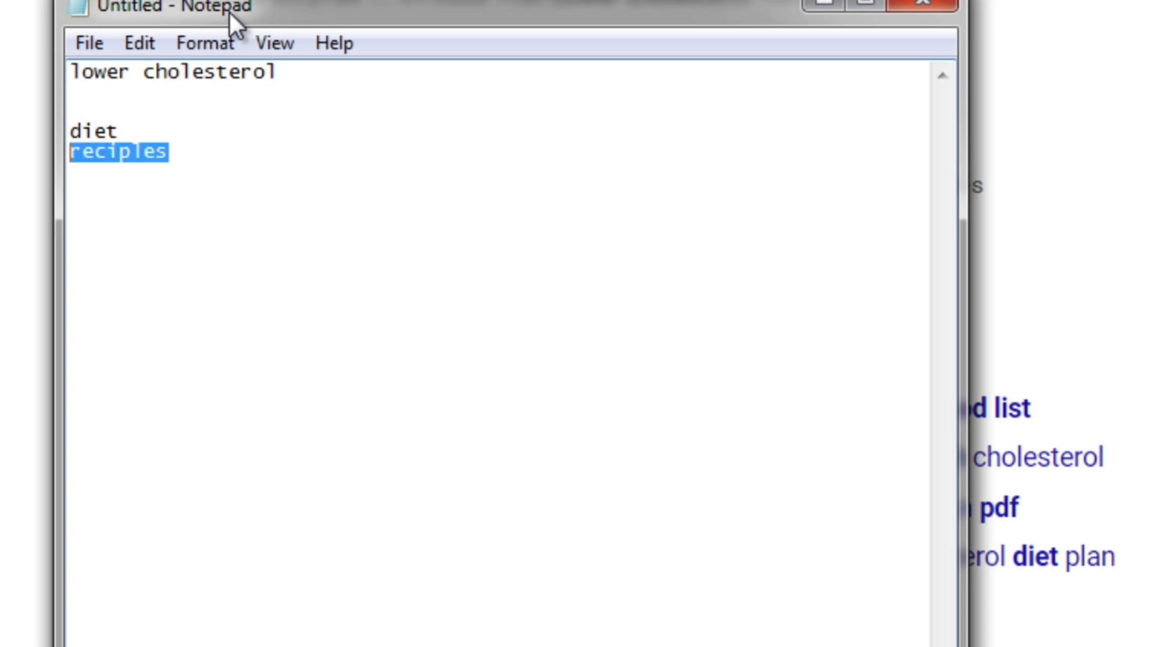
pyautogui.press('BackSpace')
pyautogui.press('BackSpace')
pyautogui.write('-> reciples')
# Add a second subtopic line reading "excercise (what type of excercises?)" below the diet line.
pyautogui.press('Return')
pyautogui.write('exce')
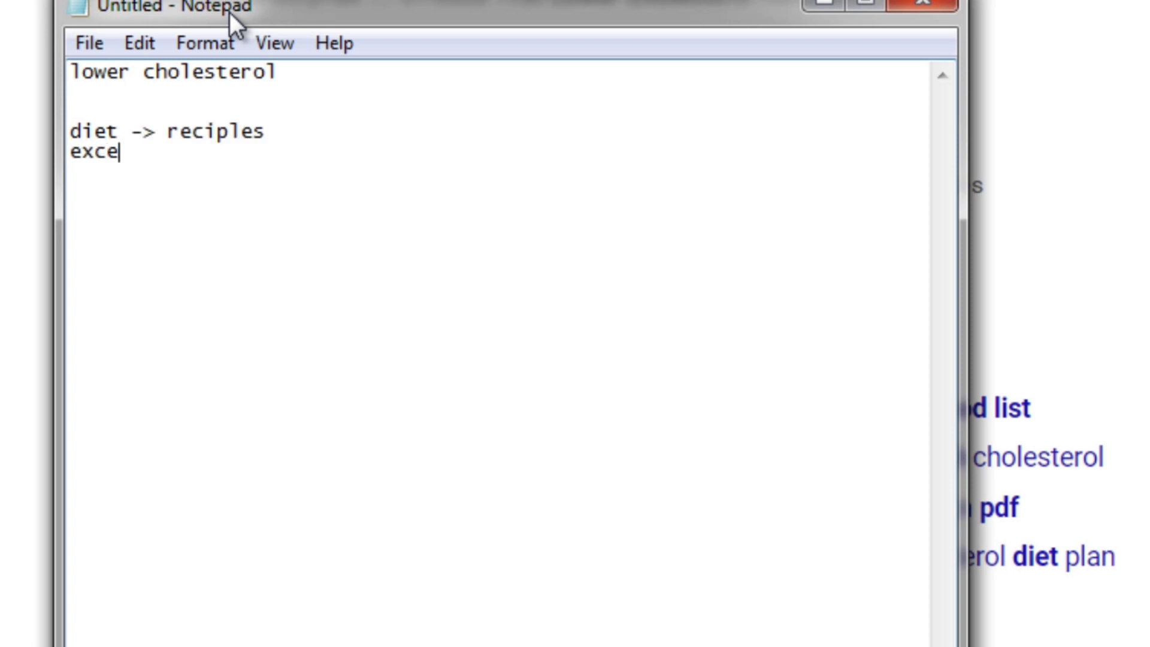
pyautogui.write('rcise (')
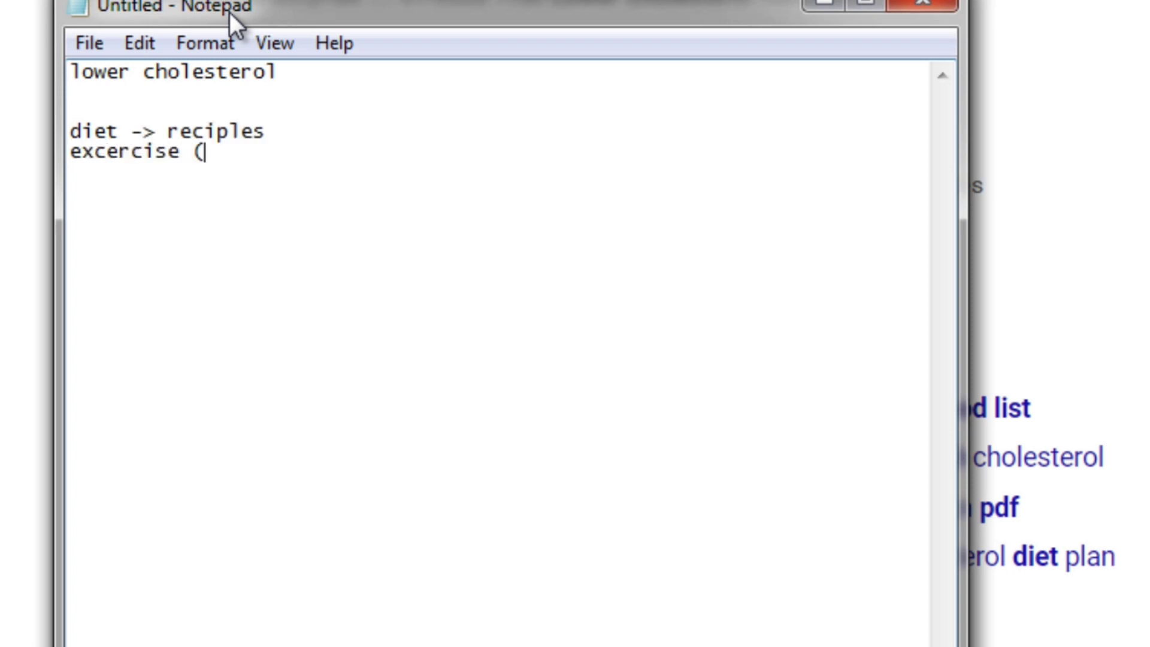
pyautogui.write('what type of excercises?)')
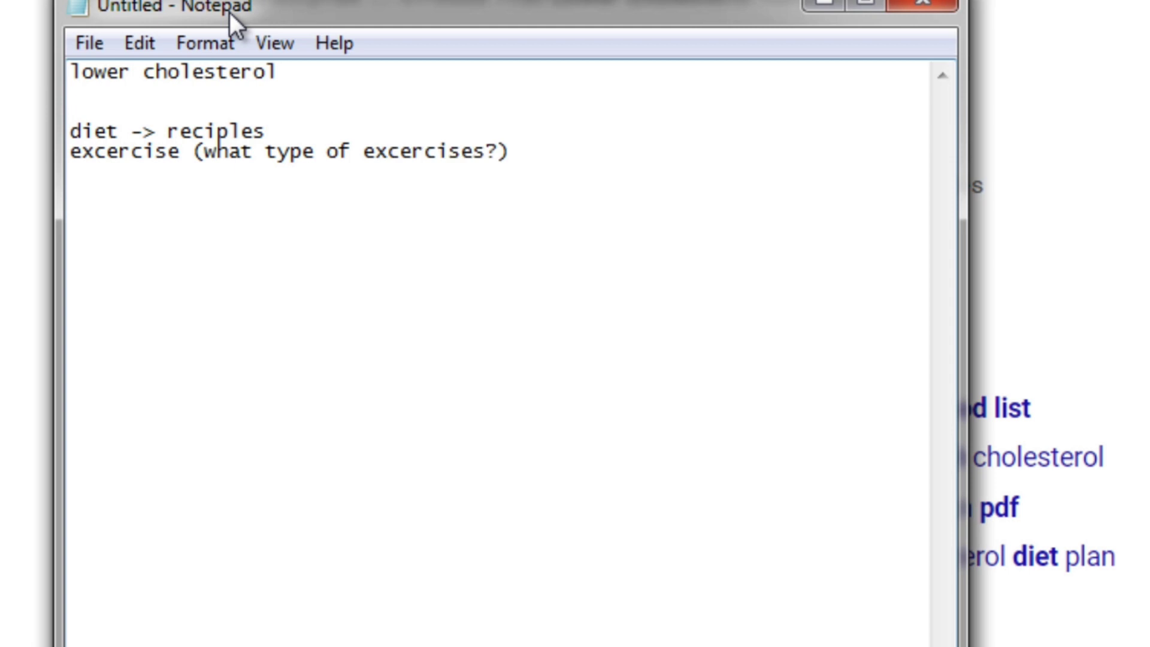
# Add the line "lifestyle changes? (what type of lifestyle changes?)" below the exercise subtopic, followed by a blank line.
pyautogui.press('Return')
pyautogui.write('lifesty')
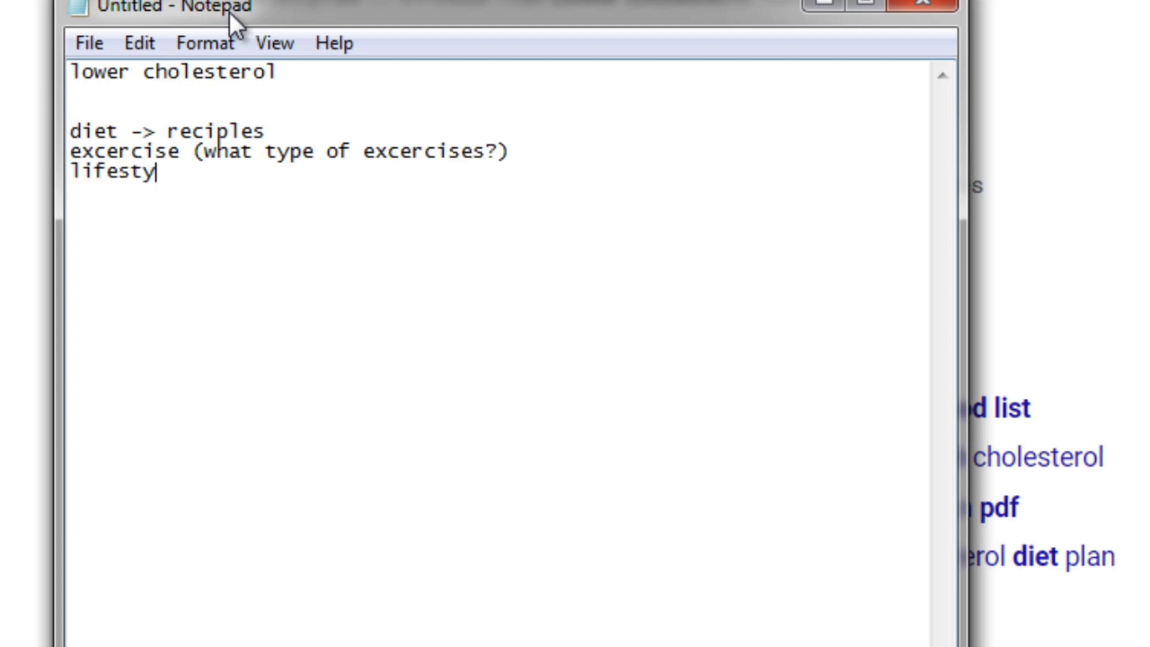
pyautogui.write('le changes? (what type of ')
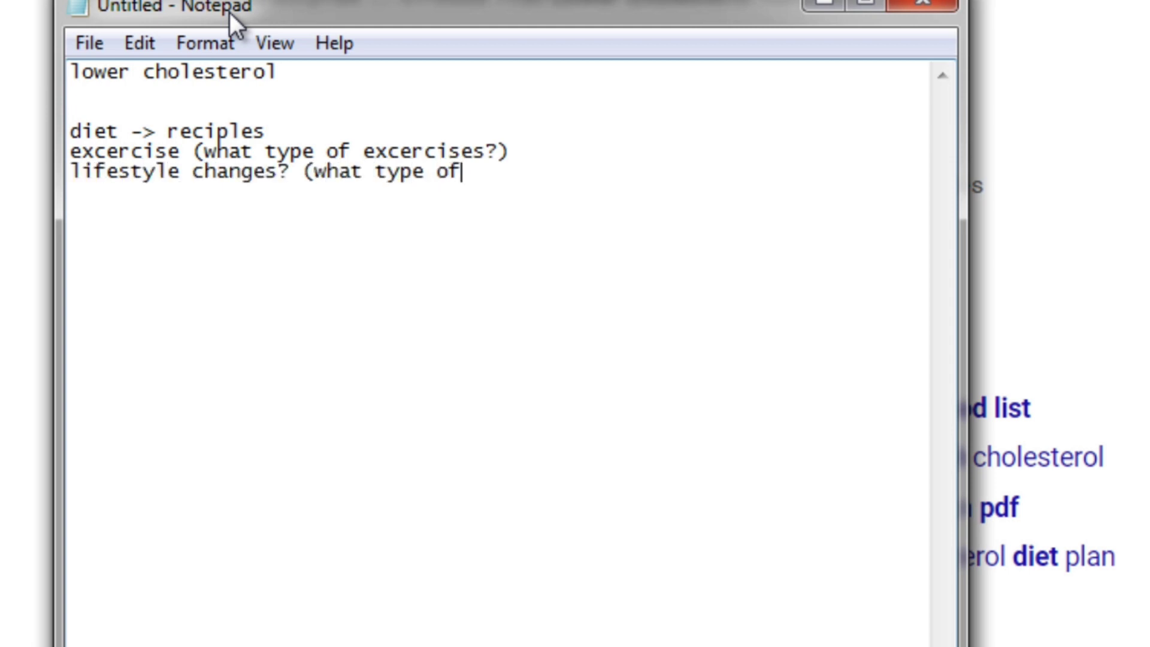
pyautogui.write('lifestyle changes?')
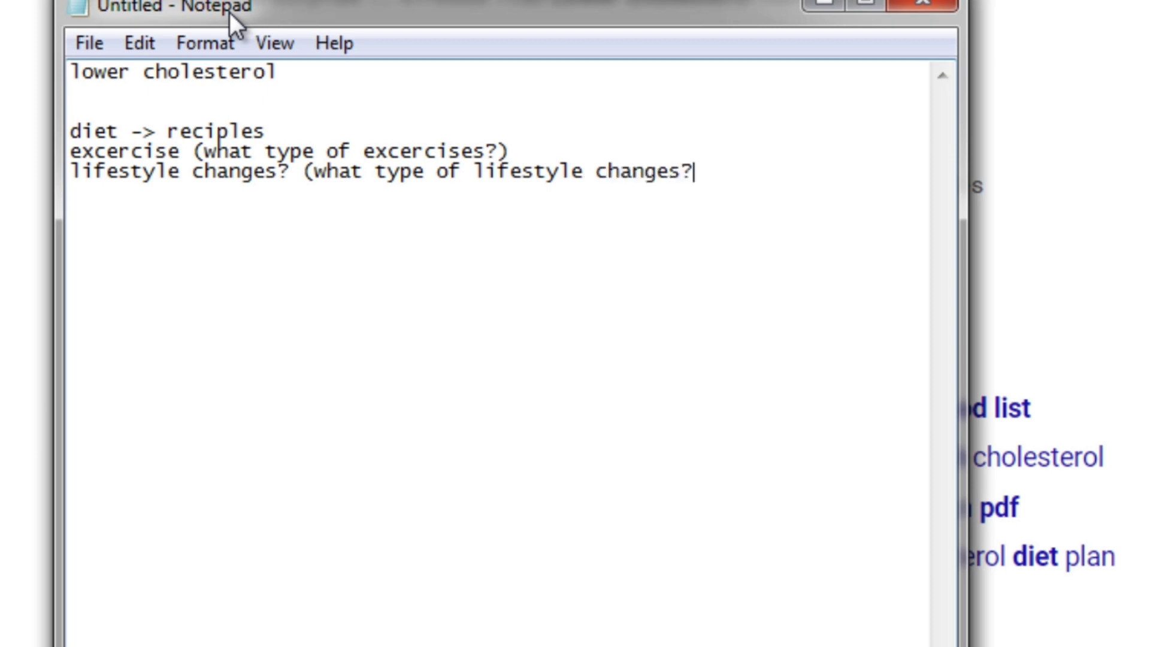
pyautogui.write(')')
pyautogui.press('Return')
pyautogui.press('Return')
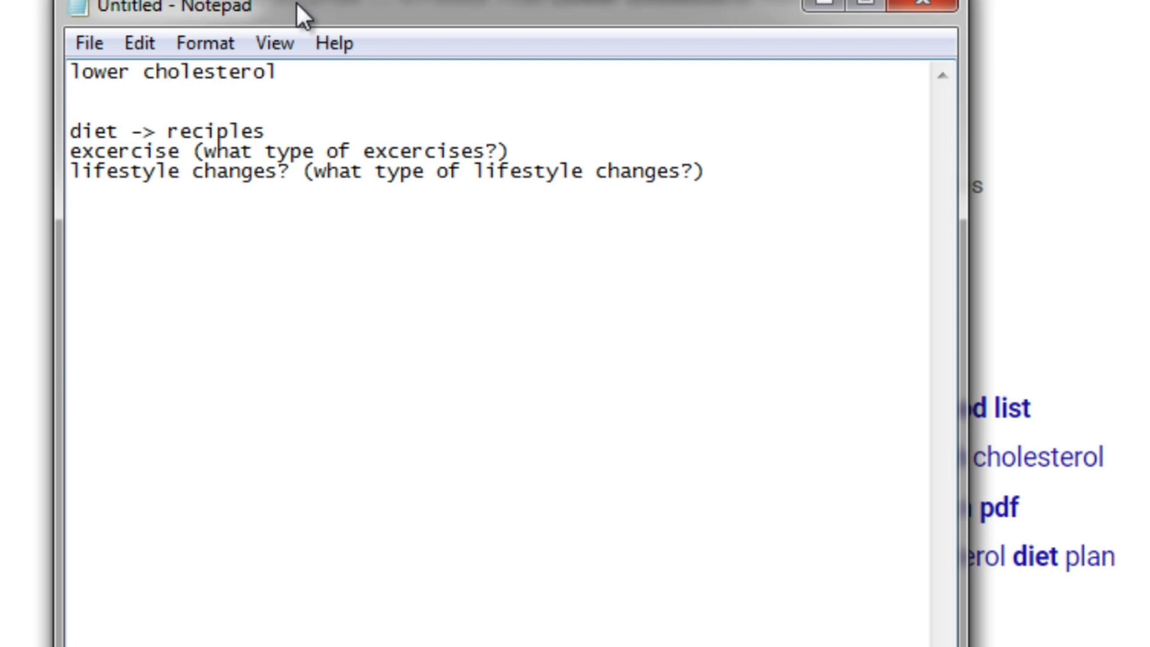
# Shift the notes window slightly and highlight the "lower cholesterol" heading and the word "diet" in turn.
pyautogui.moveTo(296, 3); pyautogui.dragTo(282, 0)
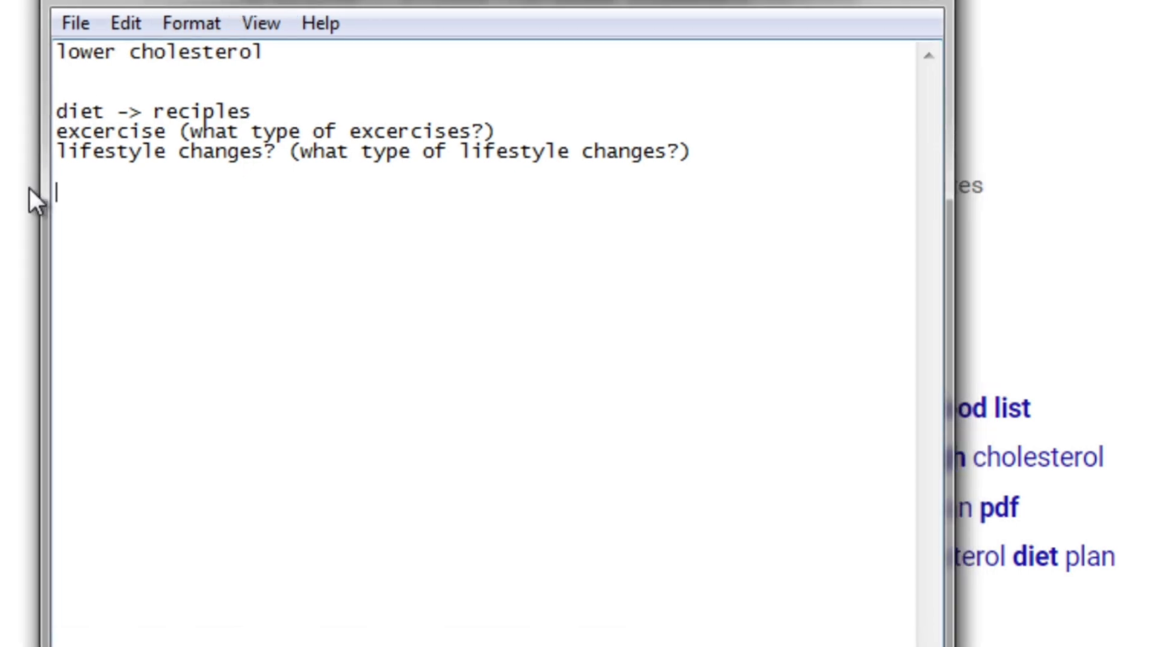
pyautogui.moveTo(297, 52); pyautogui.dragTo(57, 52)
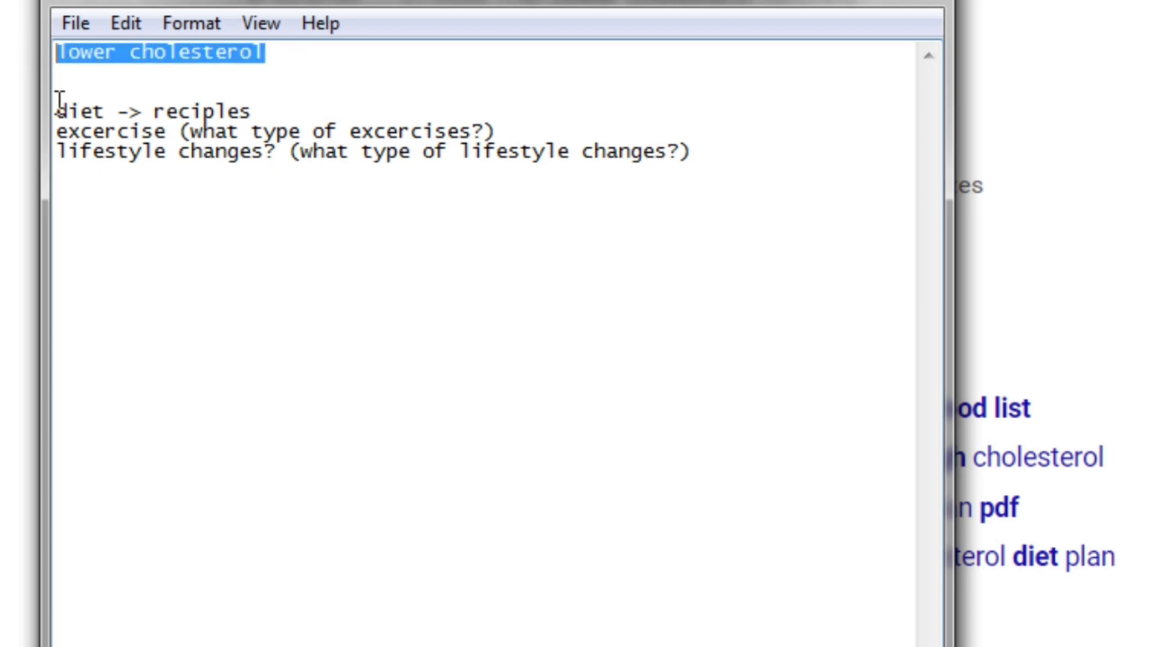
pyautogui.moveTo(57, 109); pyautogui.dragTo(107, 112)
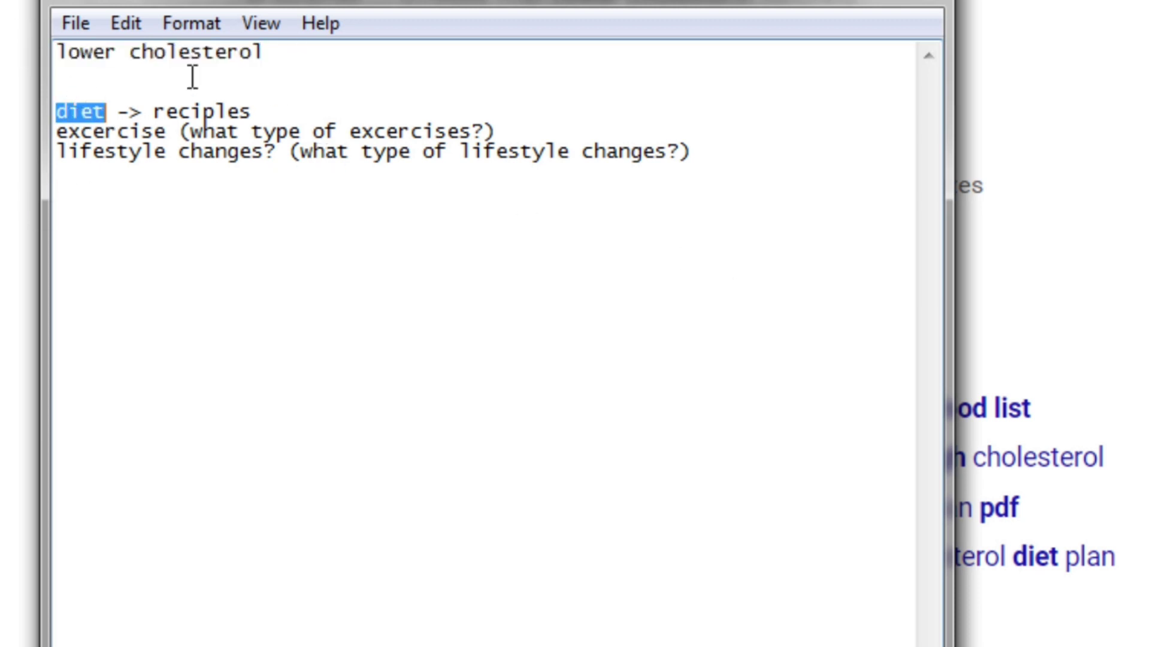
pyautogui.click(339, 125)
pyautogui.press('Up')
pyautogui.press('Up')
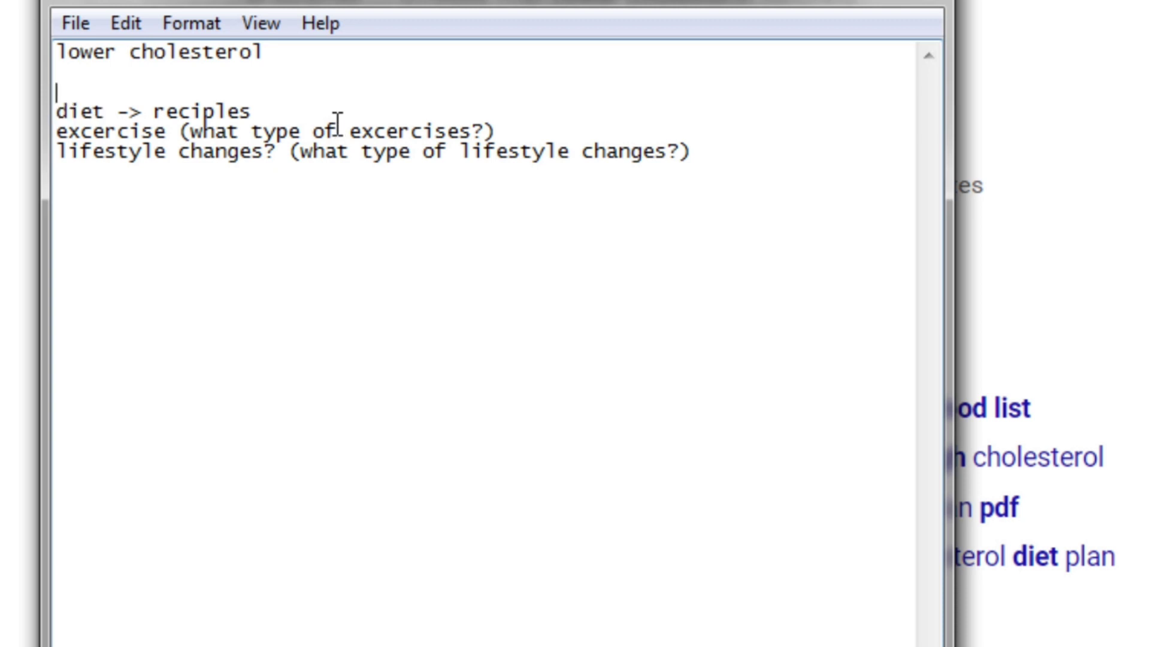
# Highlight the diet line and the "excercise" line one after the other, and return to the Google results in the browser.
pyautogui.press('Down')
pyautogui.hotkey('shift', 'End')
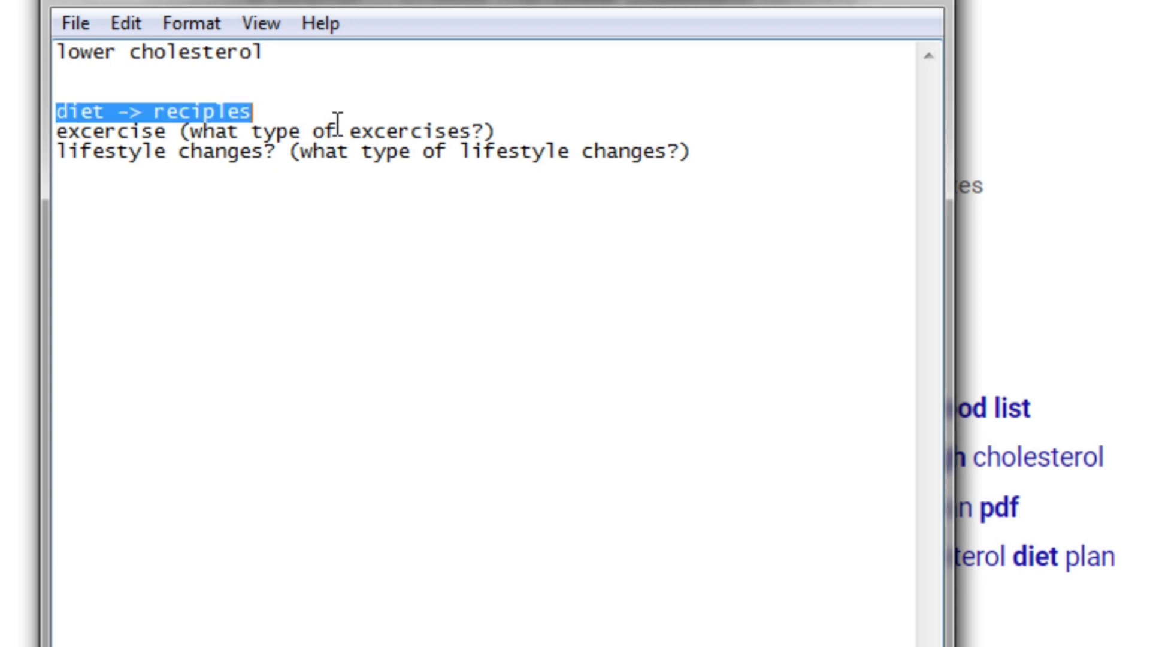
pyautogui.press('Down')
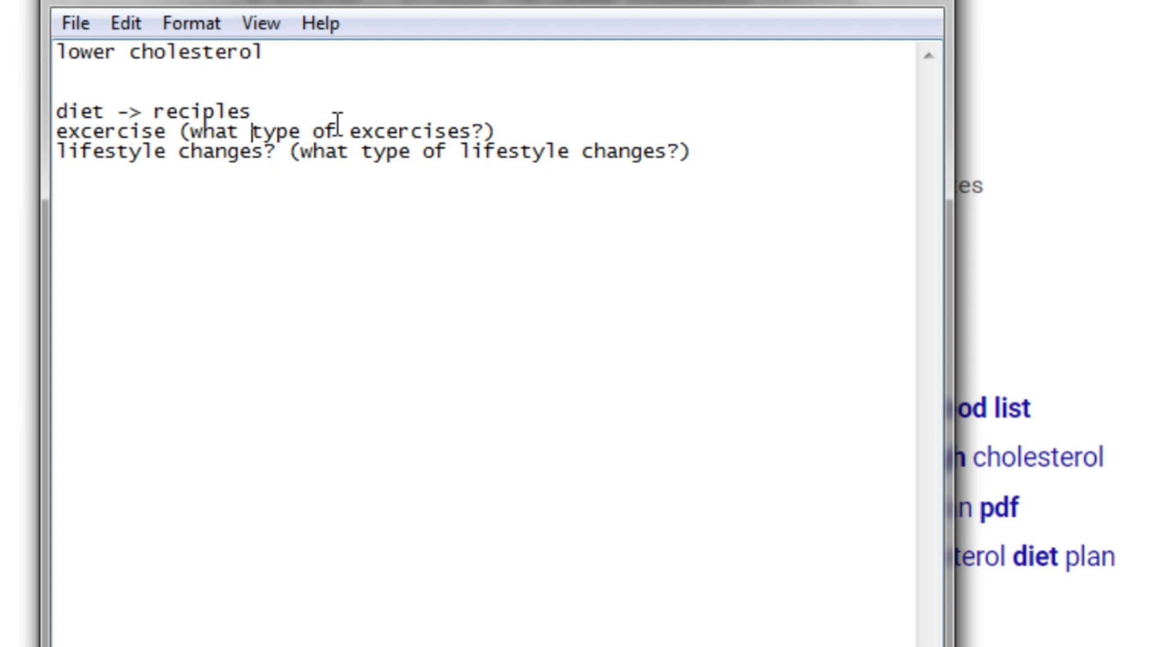
pyautogui.press('Home')
pyautogui.hotkey('shift', 'End')
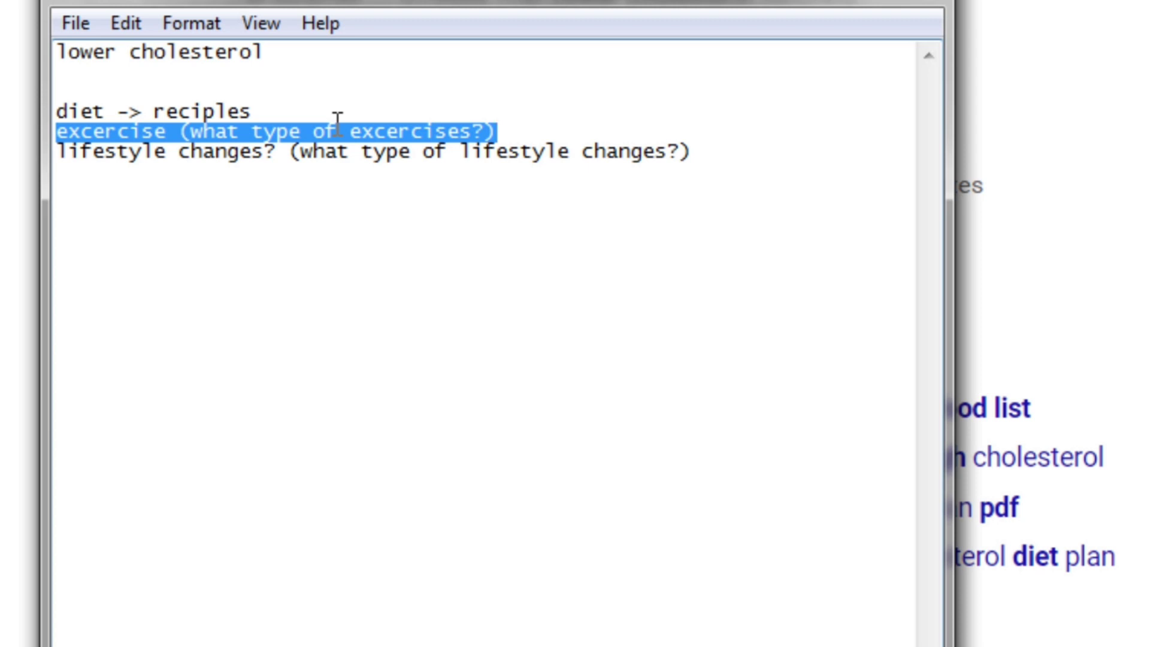
pyautogui.press('Home')
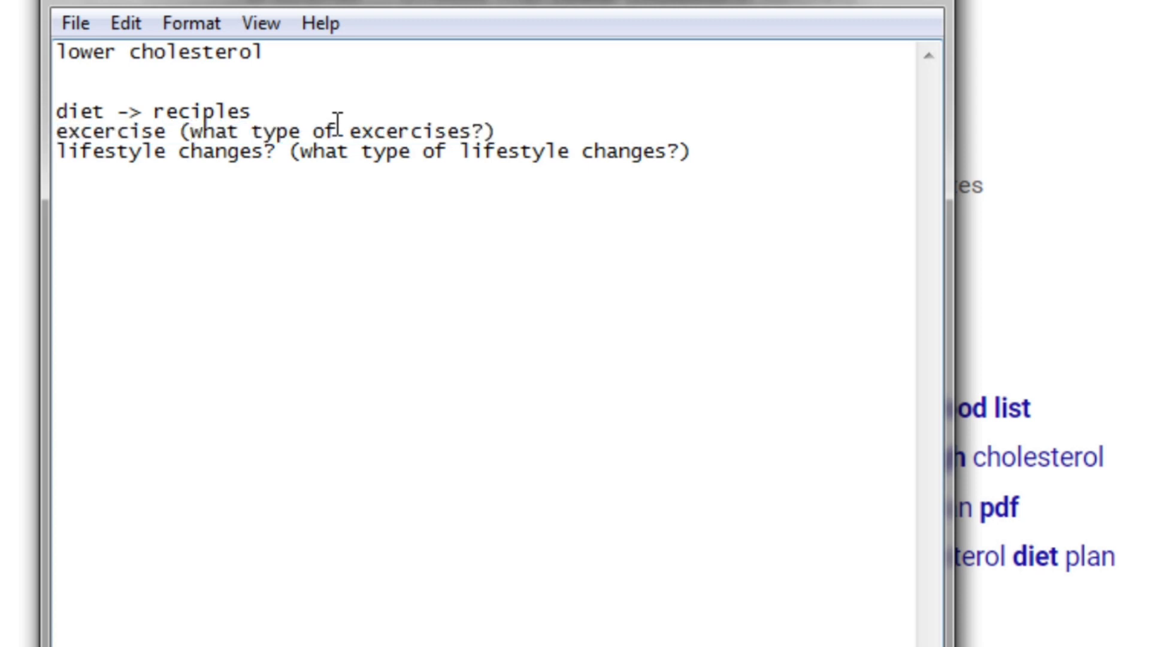
pyautogui.press('Down')
pyautogui.hotkey('alt', 'Tab')
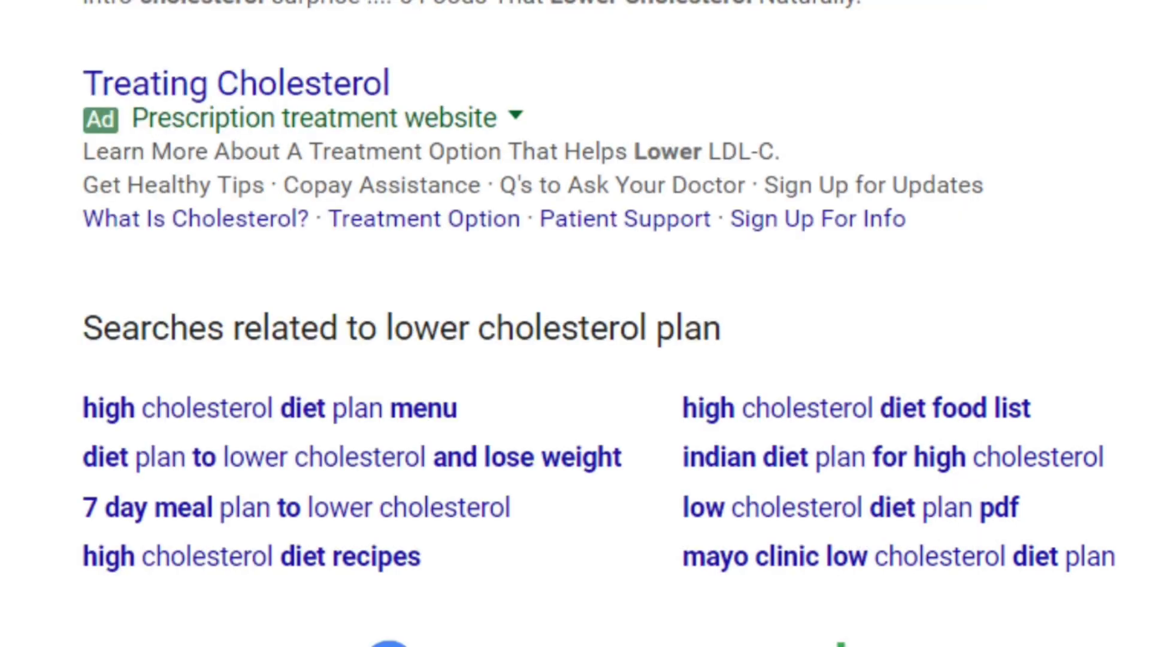
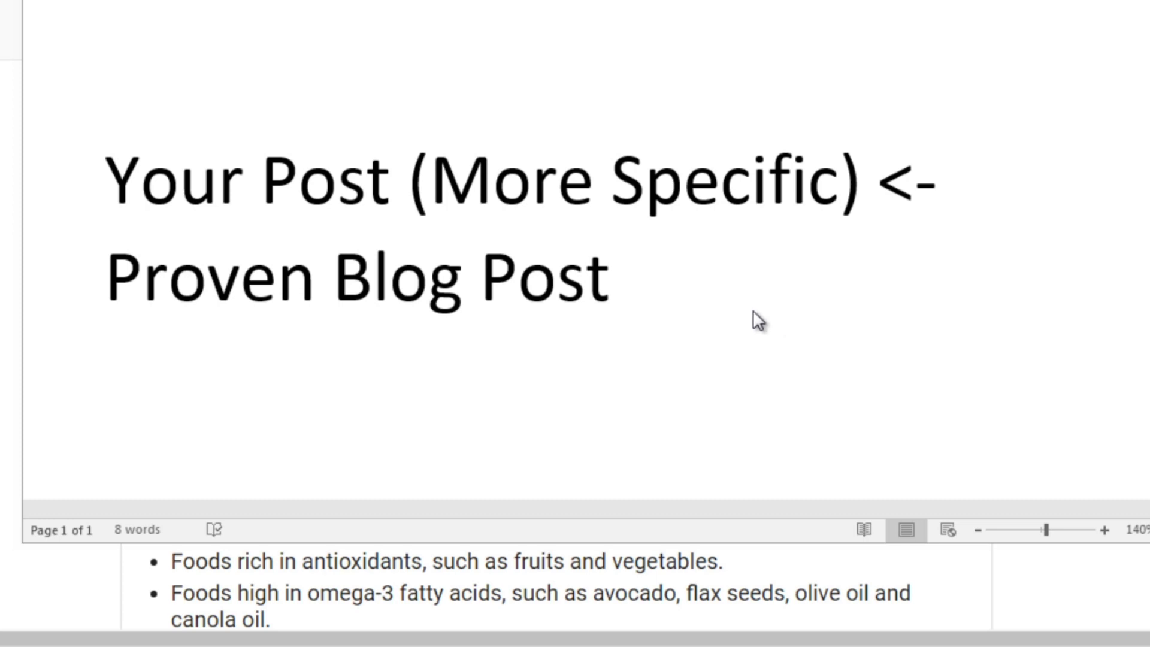
# Switch to the Word document and highlight "Proven Blog Post" and "Your Post (More Specific)" in turn.
pyautogui.hotkey('alt', 'Tab')
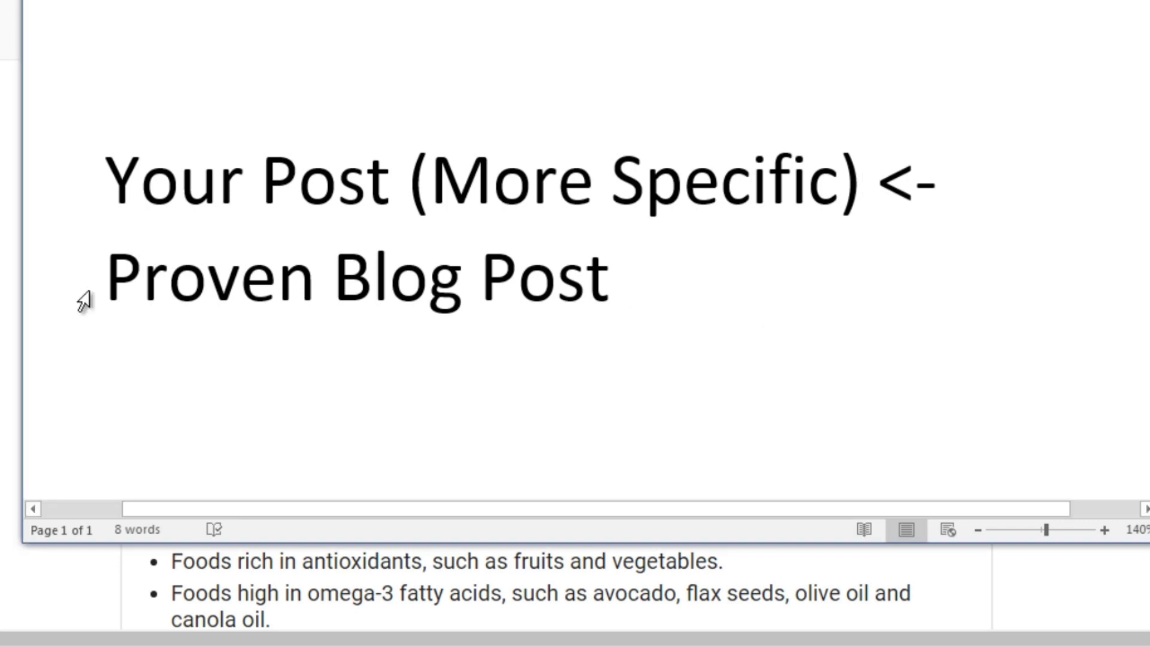
pyautogui.click(57, 298)
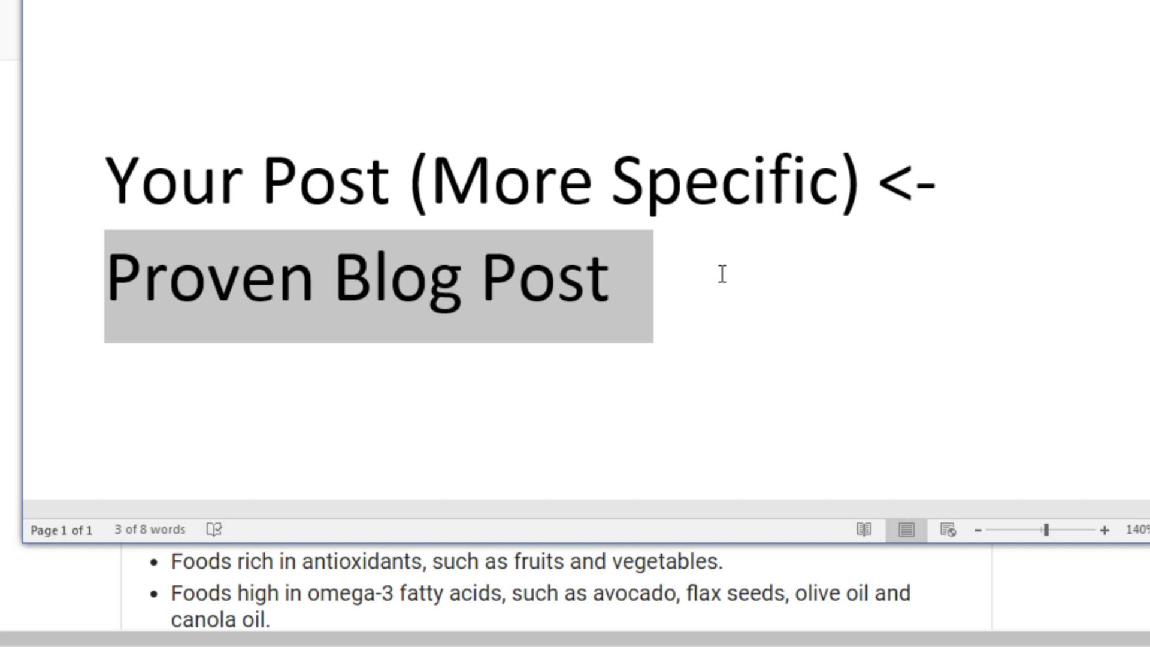
pyautogui.click(723, 273)
pyautogui.click(69, 295)
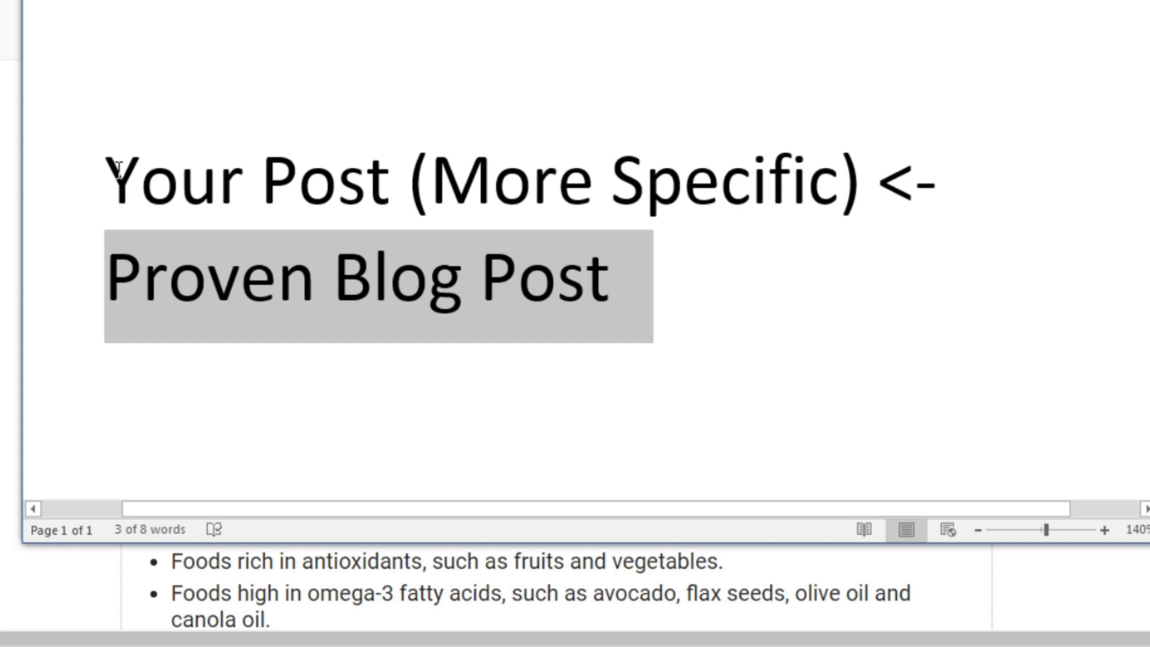
pyautogui.moveTo(107, 172); pyautogui.dragTo(869, 169)
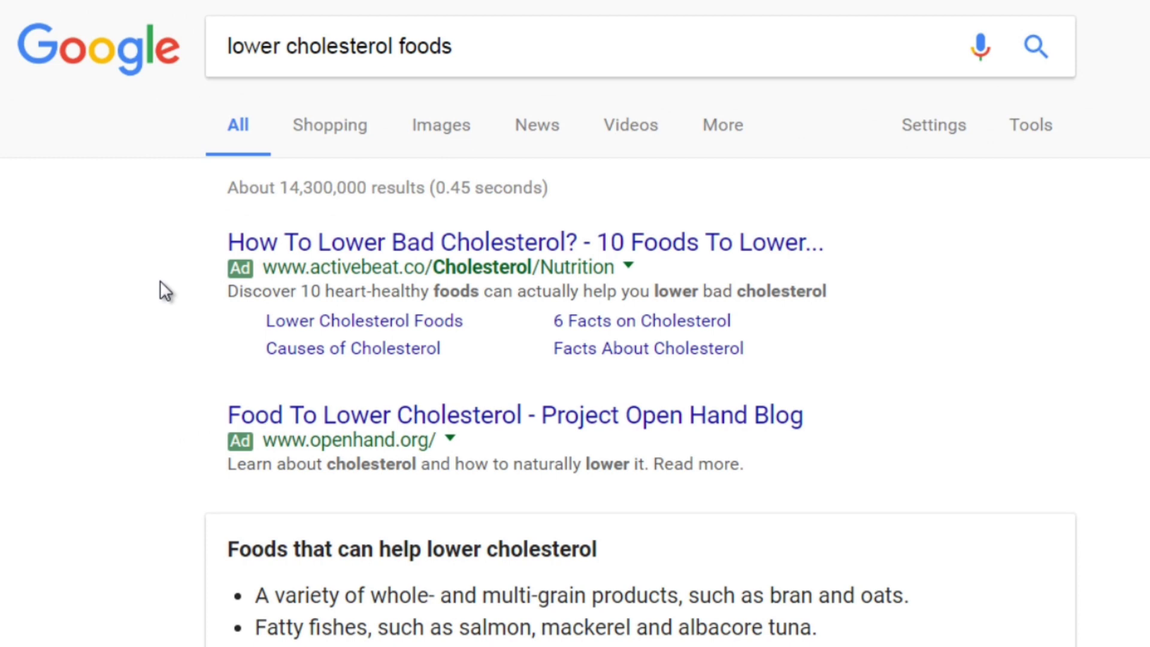
# Look at Google's search suggestions for "lower cholesterol foods" and dismiss them.
pyautogui.click(261, 46)
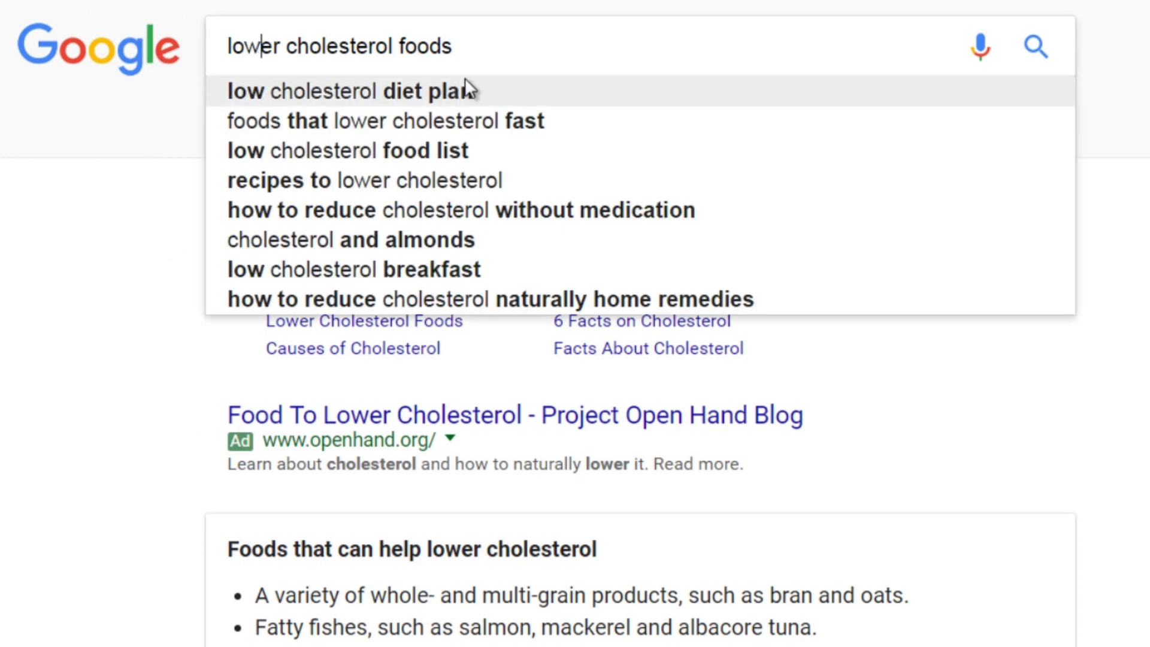
pyautogui.click(113, 365)
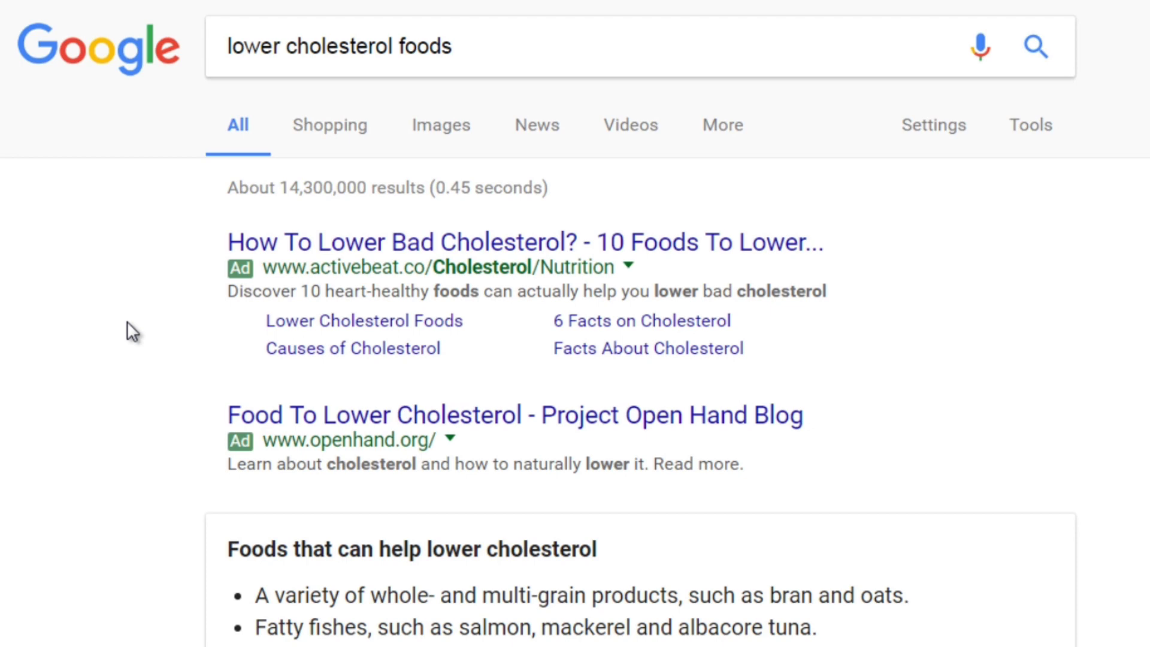
pyautogui.click(509, 46)
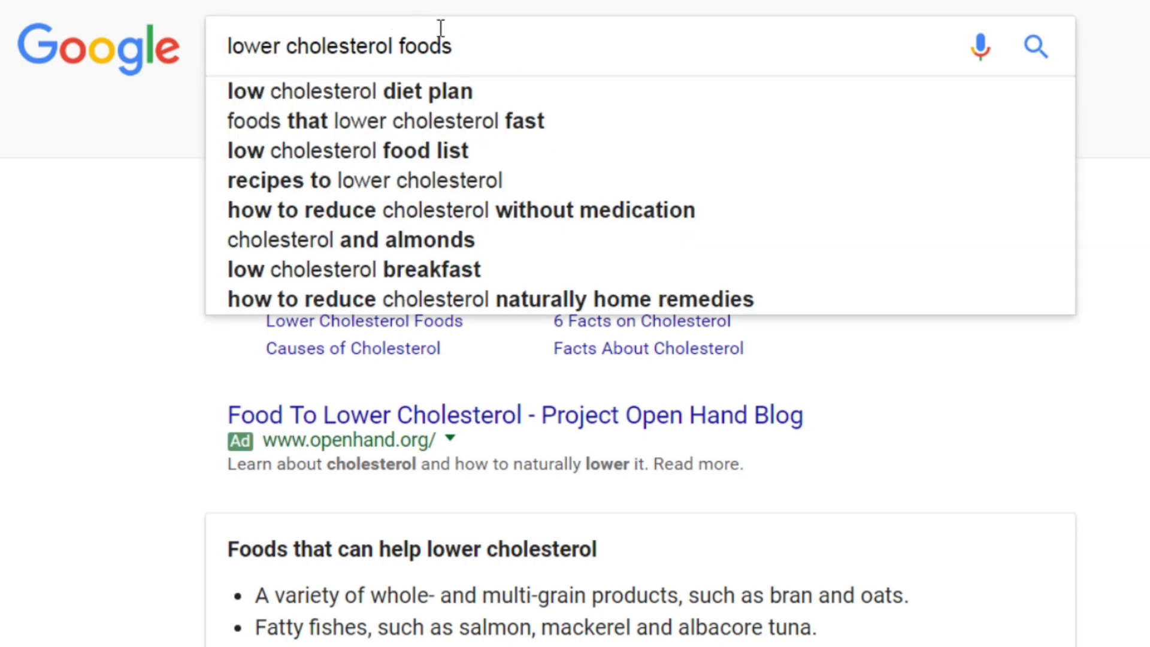
pyautogui.click(143, 253)
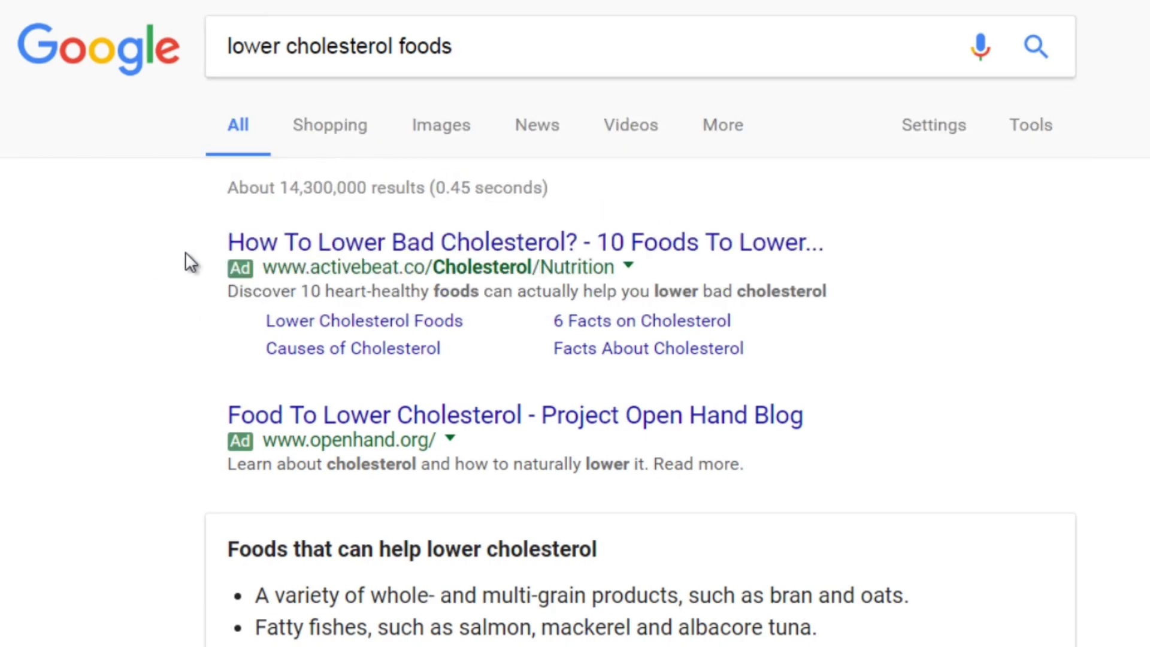
# Open the Prevention article "12 Foods That Lower Cholesterol Naturally" from the search results.
pyautogui.scroll(-6, 185, 252)
pyautogui.scroll(-6, 185, 251)
pyautogui.scroll(-1, 185, 252)
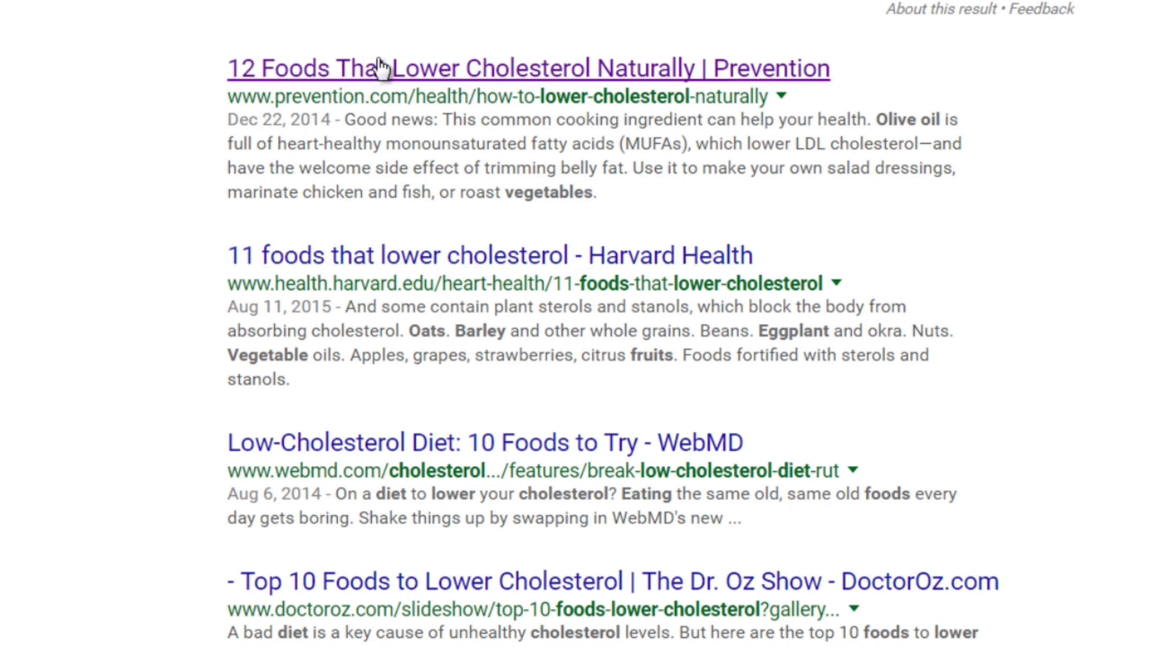
pyautogui.rightClick(367, 71)
pyautogui.click(400, 75)
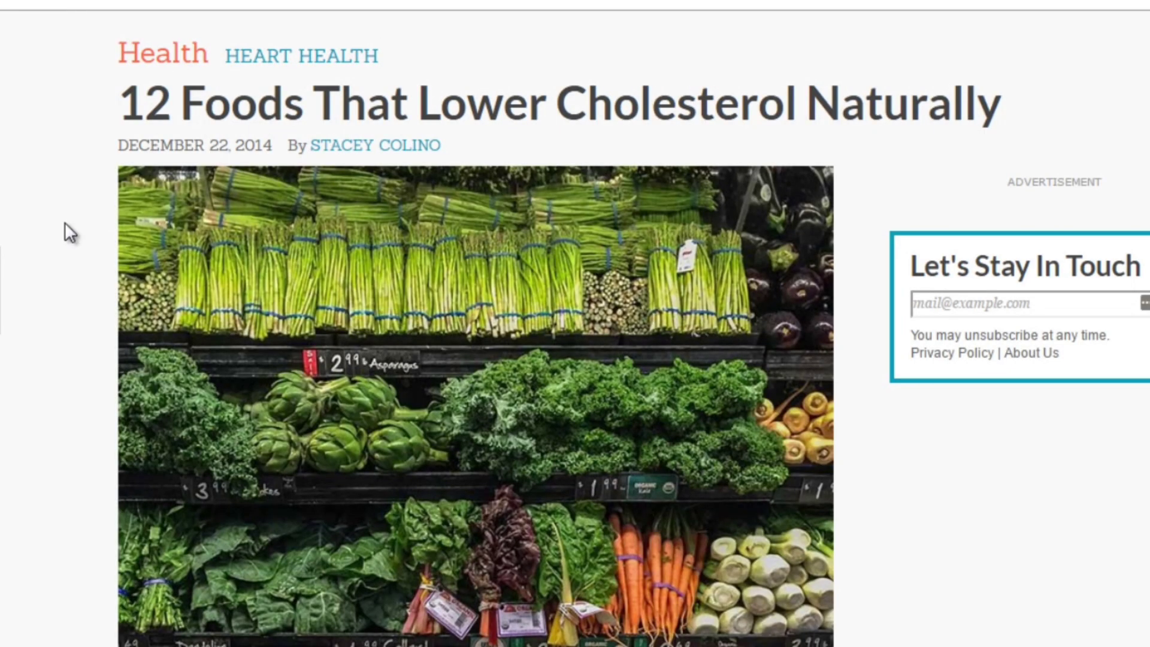
# Look through the first foods in the Prevention article, from the introduction and oats down to nuts.
pyautogui.scroll(-3, 65, 223)
pyautogui.scroll(3, 64, 223)
pyautogui.scroll(-10, 88, 256)
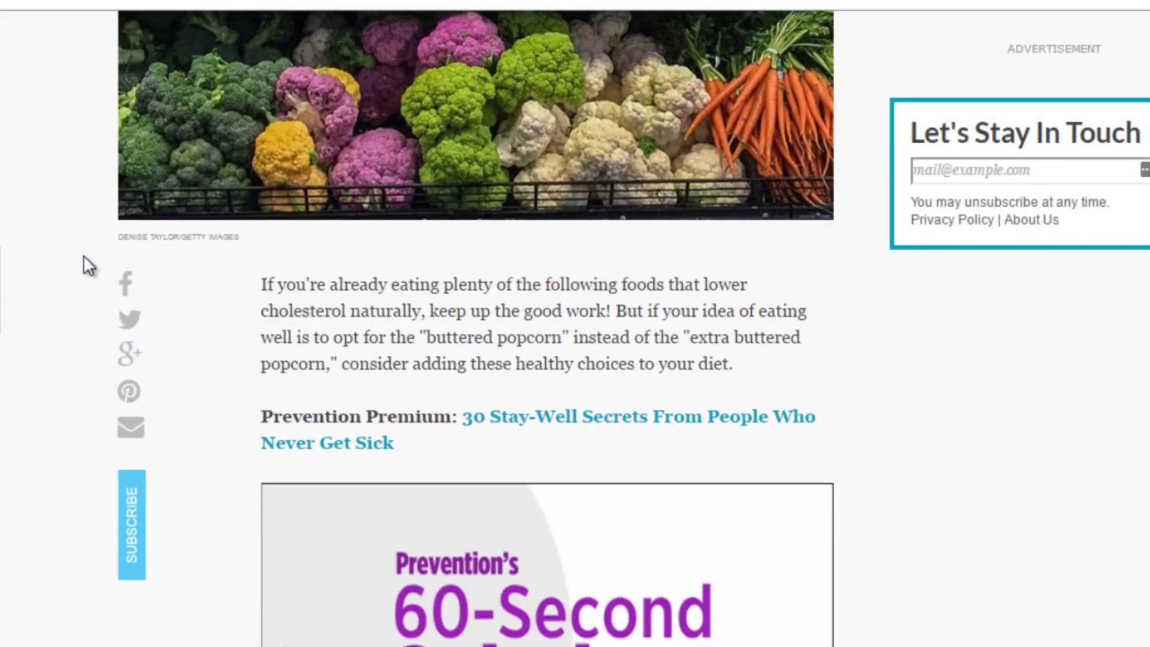
pyautogui.scroll(-12, 84, 255)
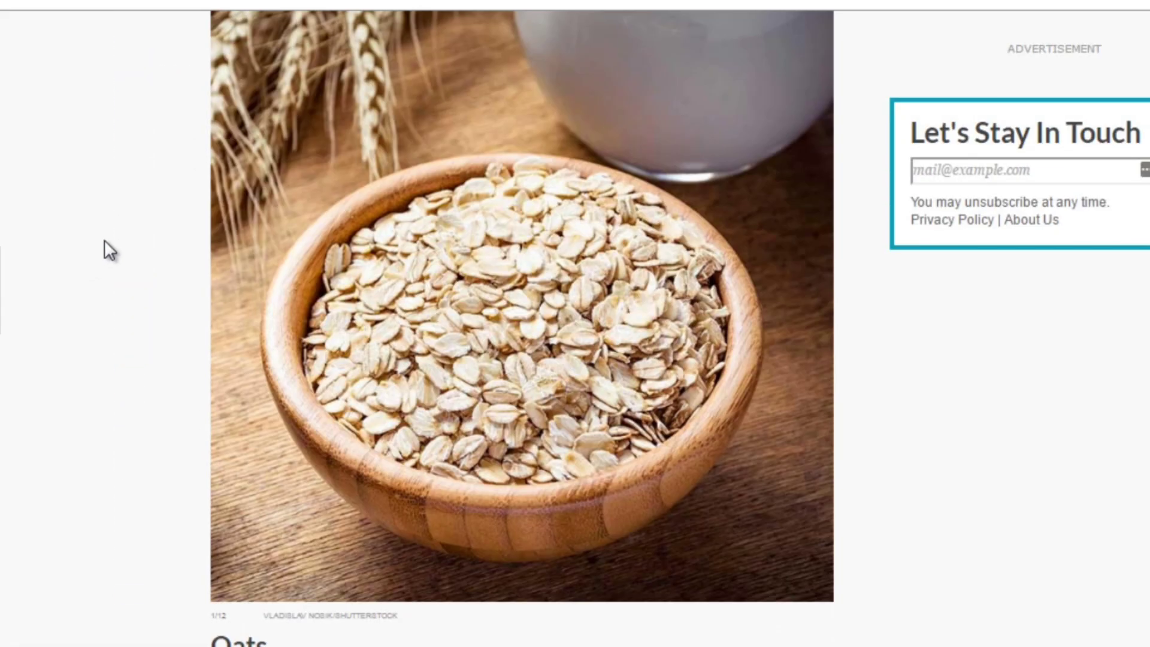
pyautogui.scroll(2, 105, 240)
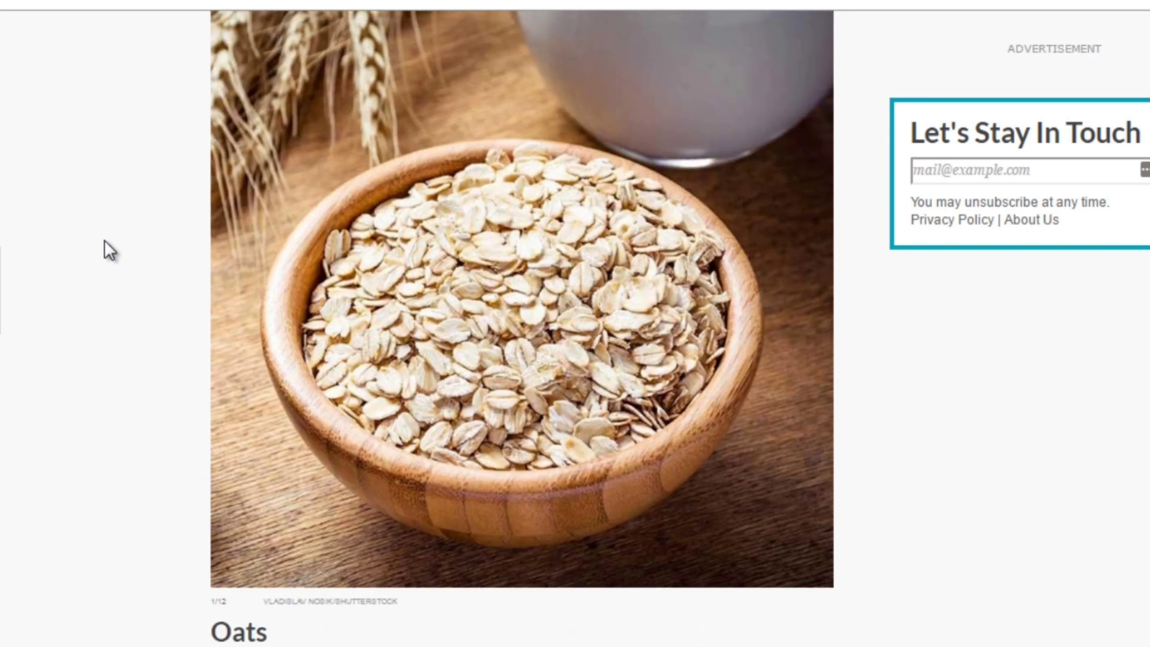
pyautogui.scroll(-6, 104, 240)
pyautogui.scroll(-12, 104, 241)
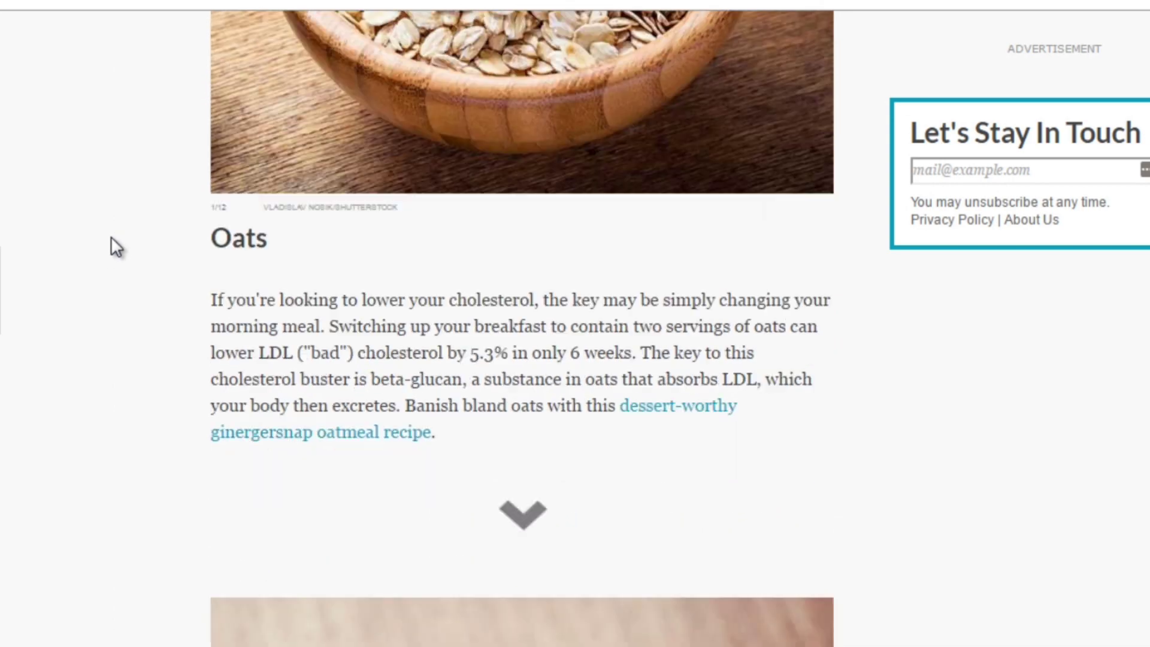
pyautogui.scroll(-20, 106, 241)
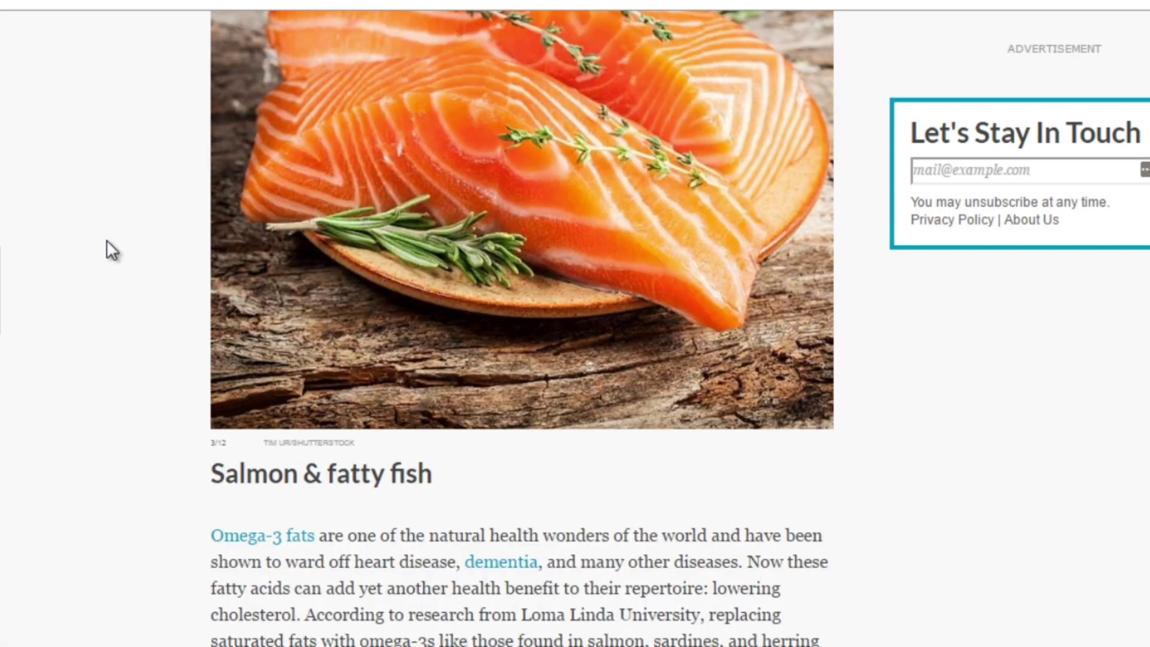
pyautogui.scroll(-6, 106, 240)
pyautogui.scroll(-12, 106, 241)
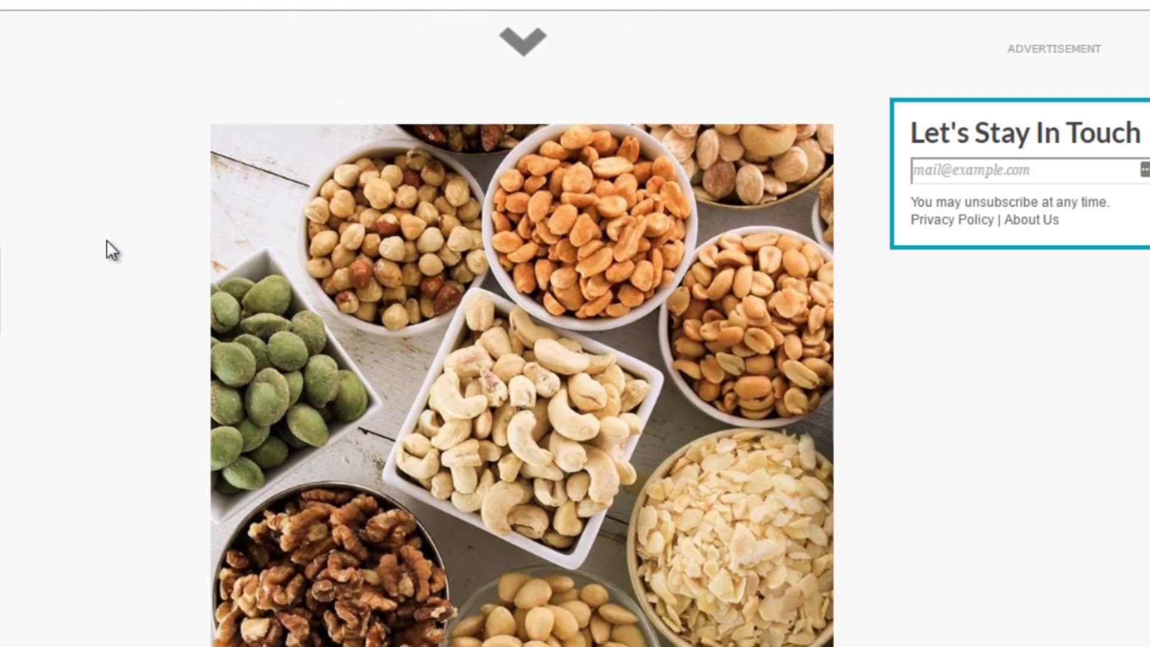
pyautogui.scroll(-6, 107, 239)
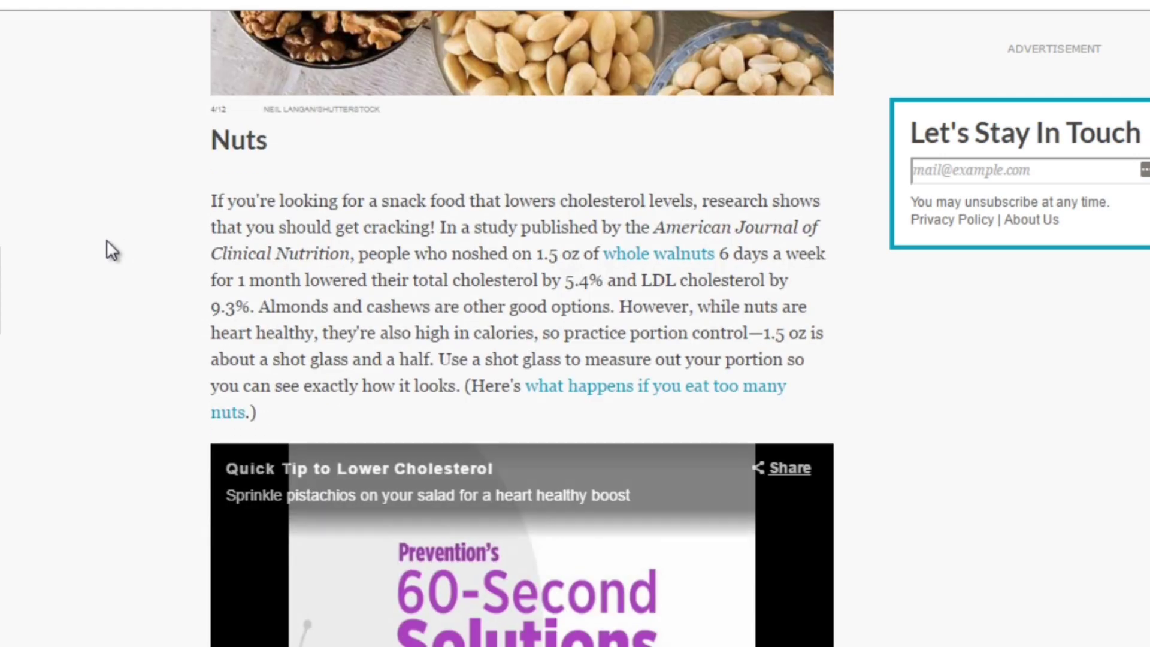
# Review the article's red wine, salmon and fatty fish, and nuts sections again.
pyautogui.scroll(15, 142, 266)
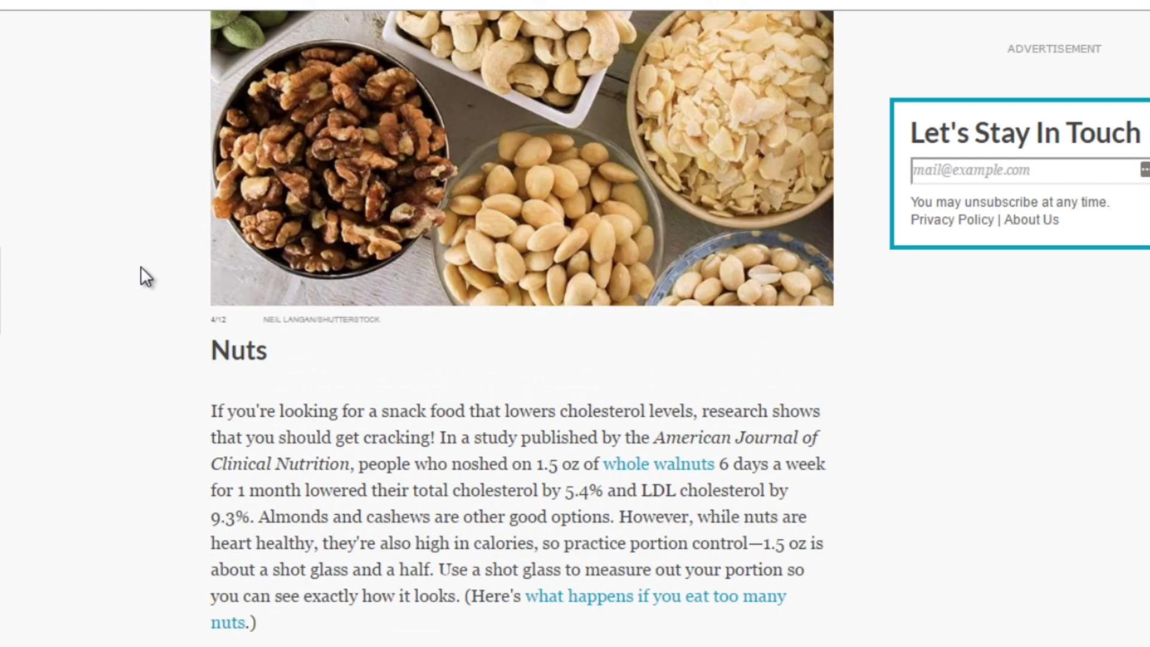
pyautogui.scroll(5, 139, 267)
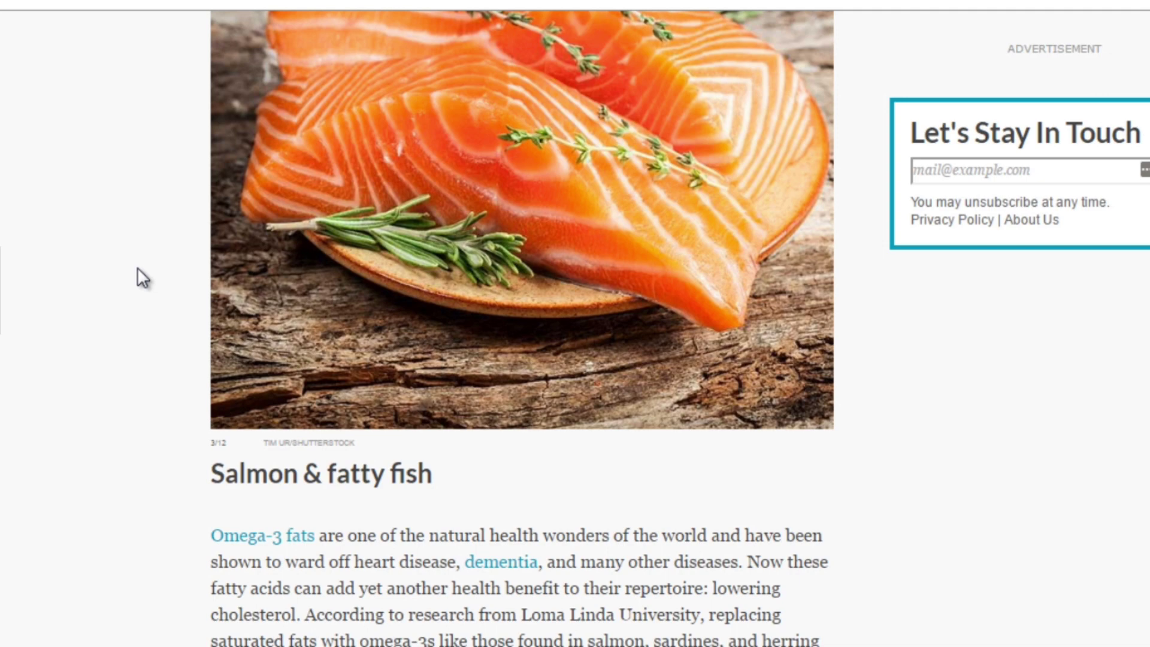
pyautogui.scroll(14, 138, 268)
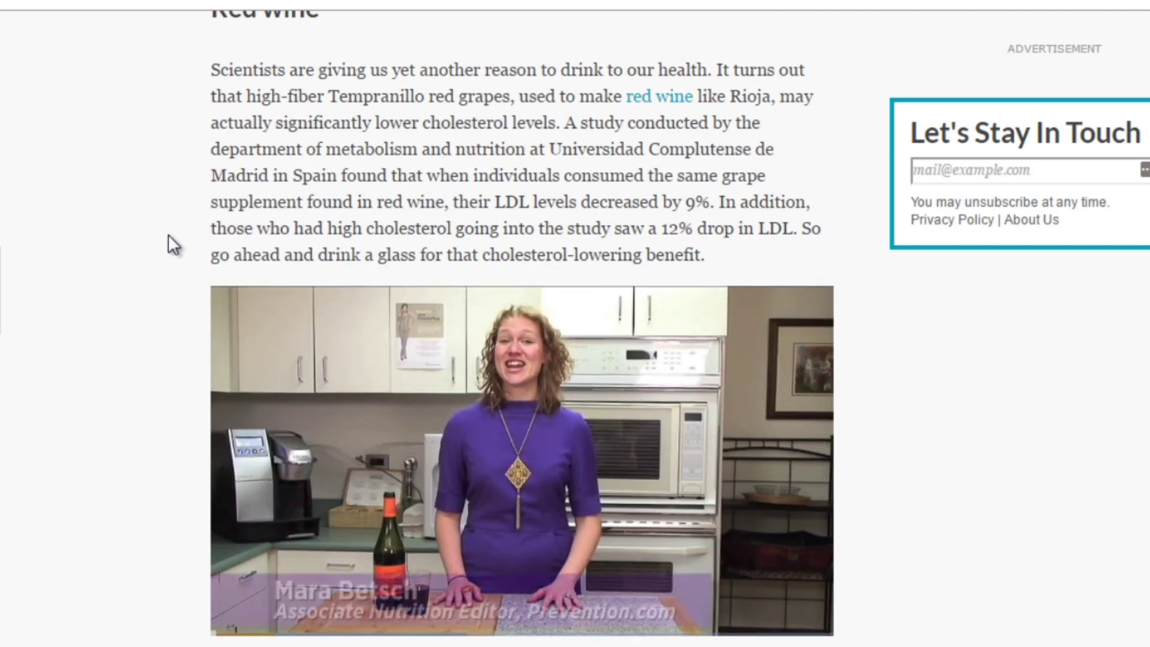
pyautogui.scroll(7, 169, 236)
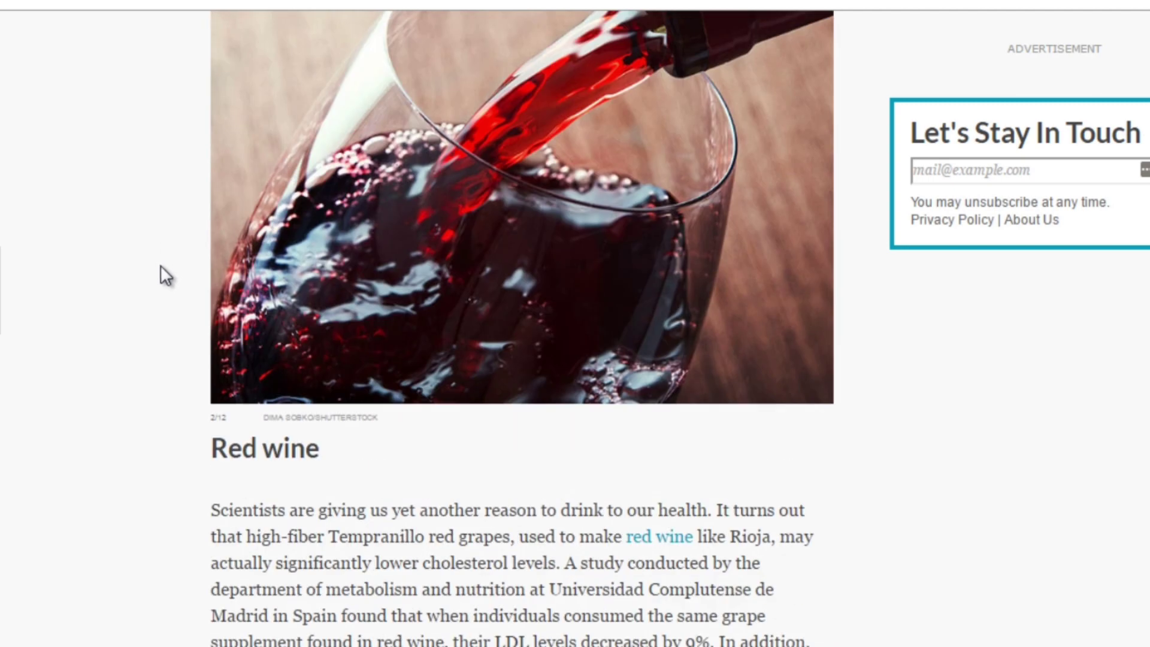
pyautogui.scroll(-20, 160, 272)
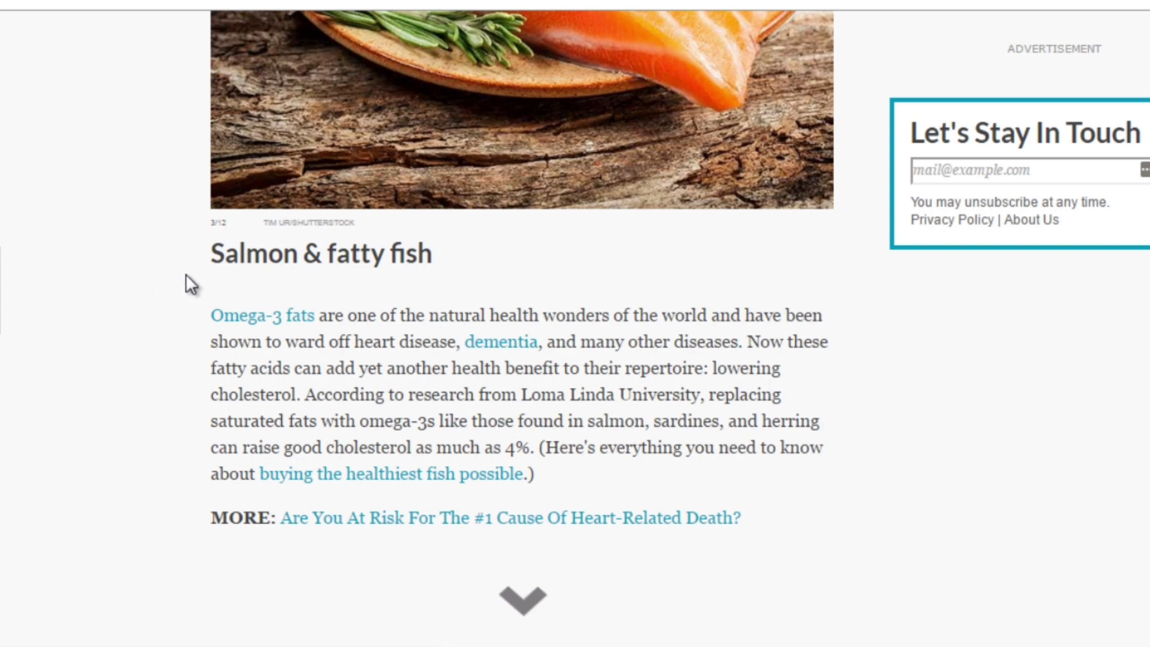
pyautogui.scroll(-15, 185, 274)
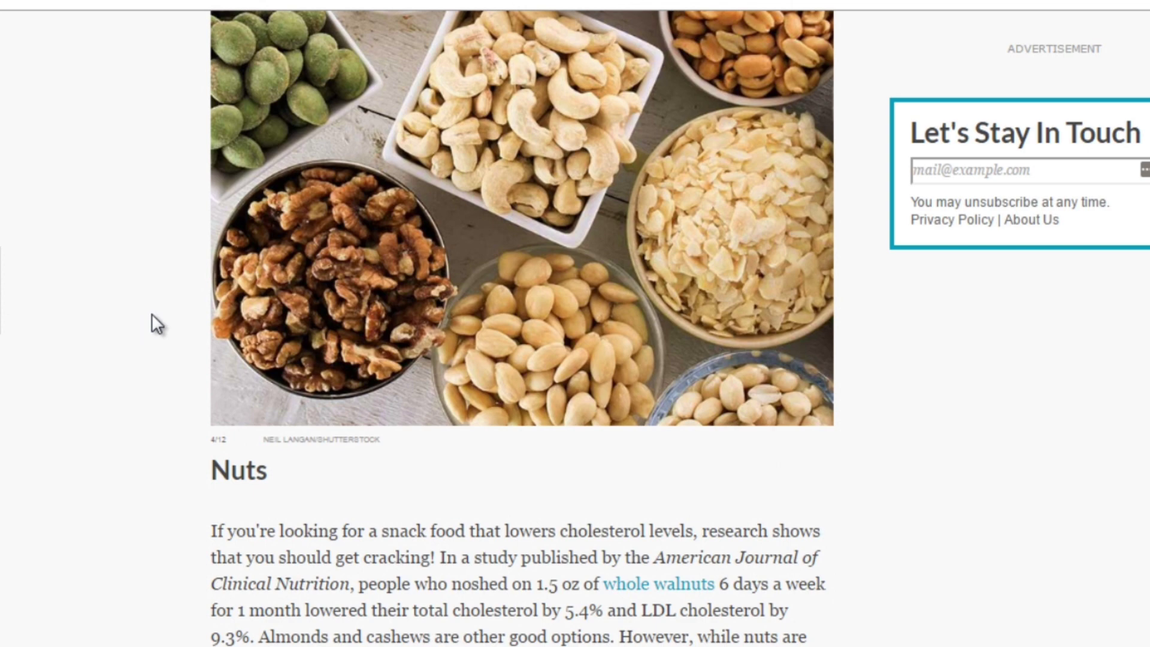
pyautogui.scroll(-4, 167, 322)
pyautogui.scroll(5, 297, 368)
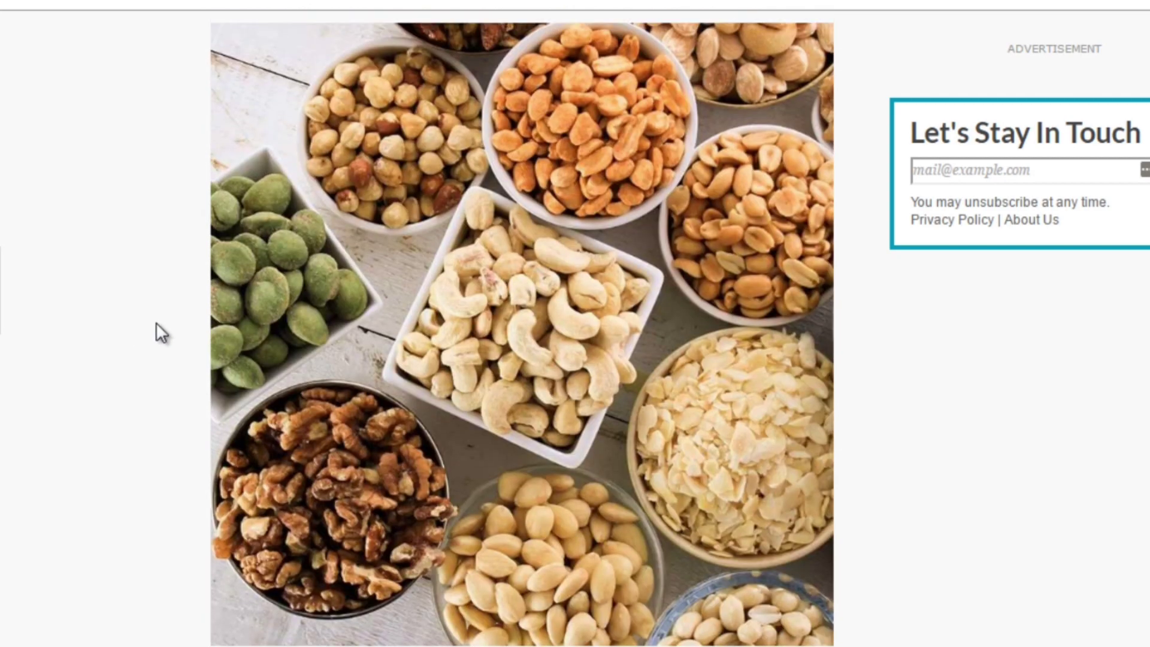
pyautogui.scroll(-4, 155, 322)
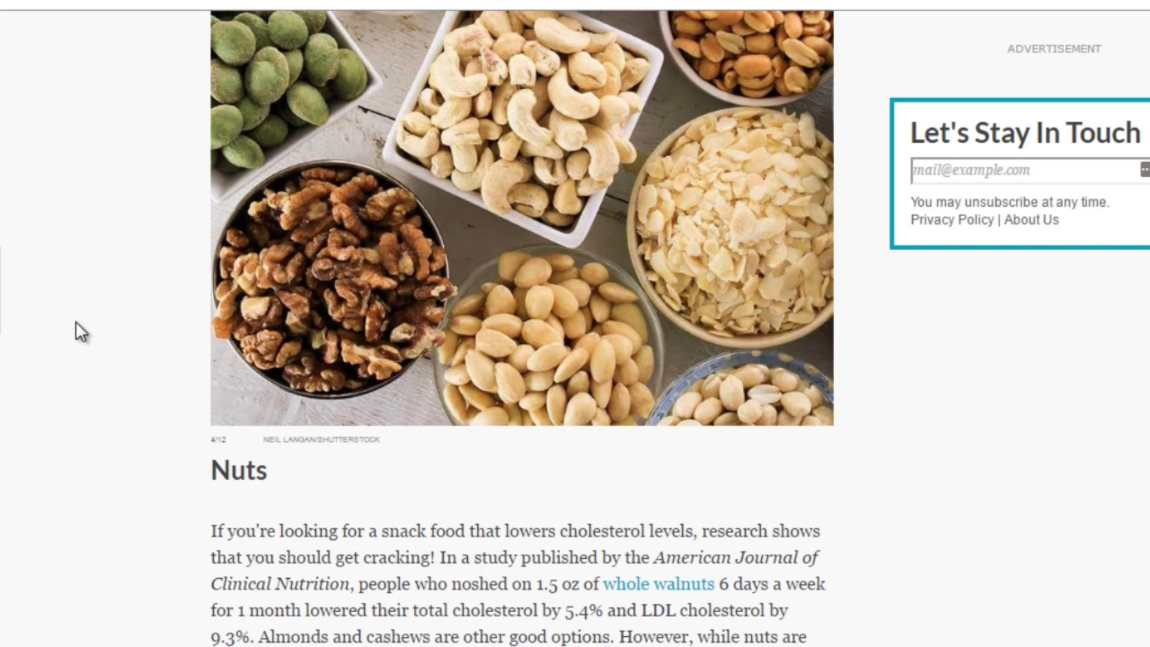
pyautogui.scroll(-6, 157, 366)
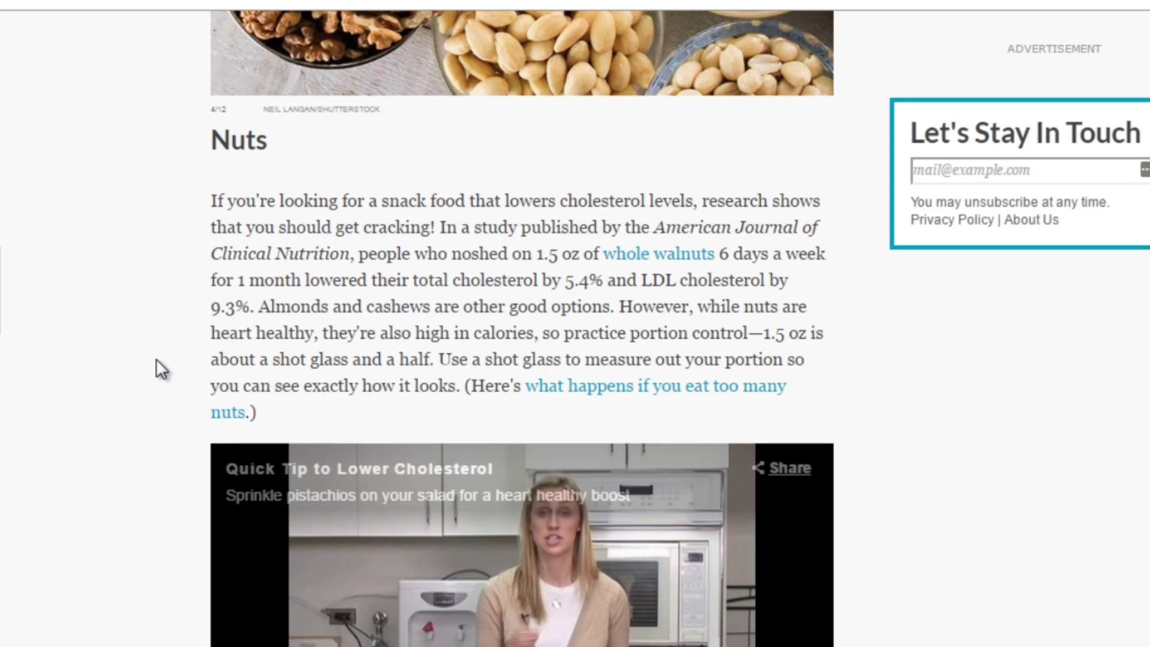
pyautogui.scroll(6, 160, 369)
pyautogui.scroll(5, 127, 356)
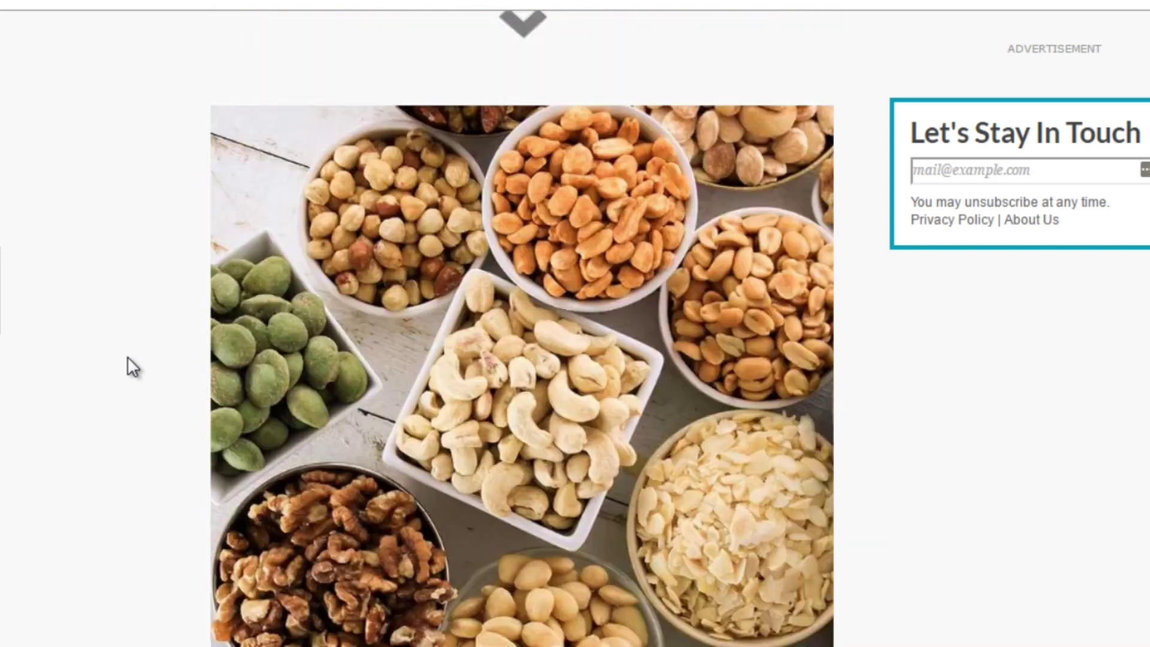
pyautogui.scroll(-5, 141, 344)
pyautogui.scroll(-12, 203, 336)
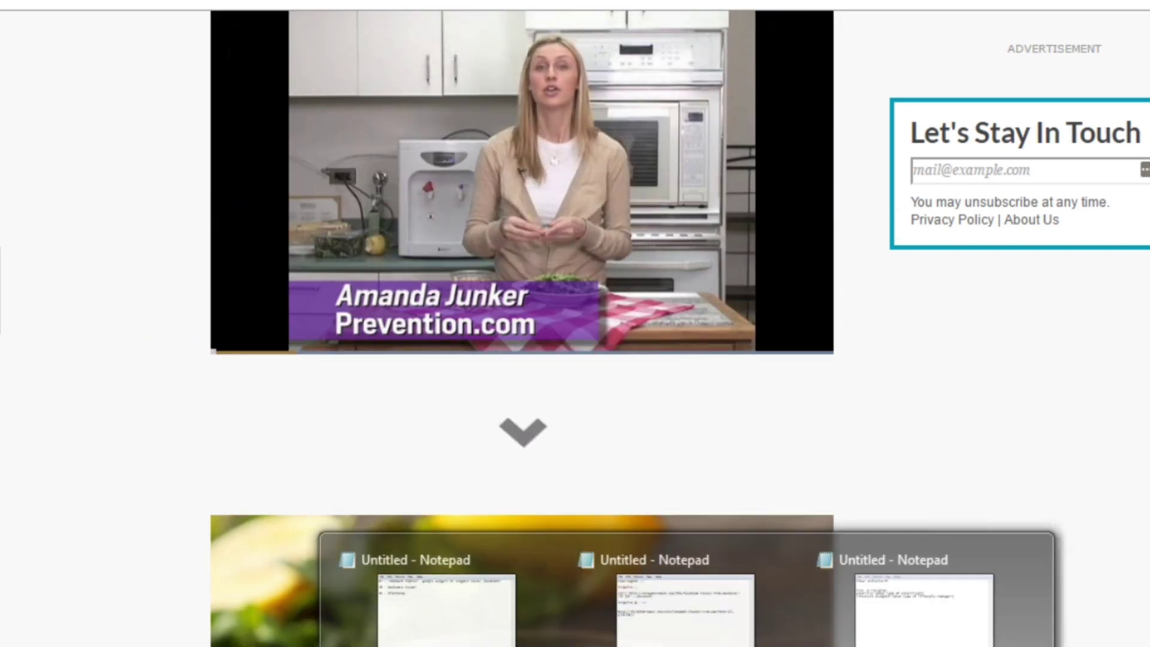
# Switch to the lower cholesterol notes in Notepad and list "oats", "red wine", "salmon / fish" and "nuts" on separate lines below the subtopics.
pyautogui.click(919, 635)
pyautogui.moveTo(634, 60); pyautogui.dragTo(645, 0)
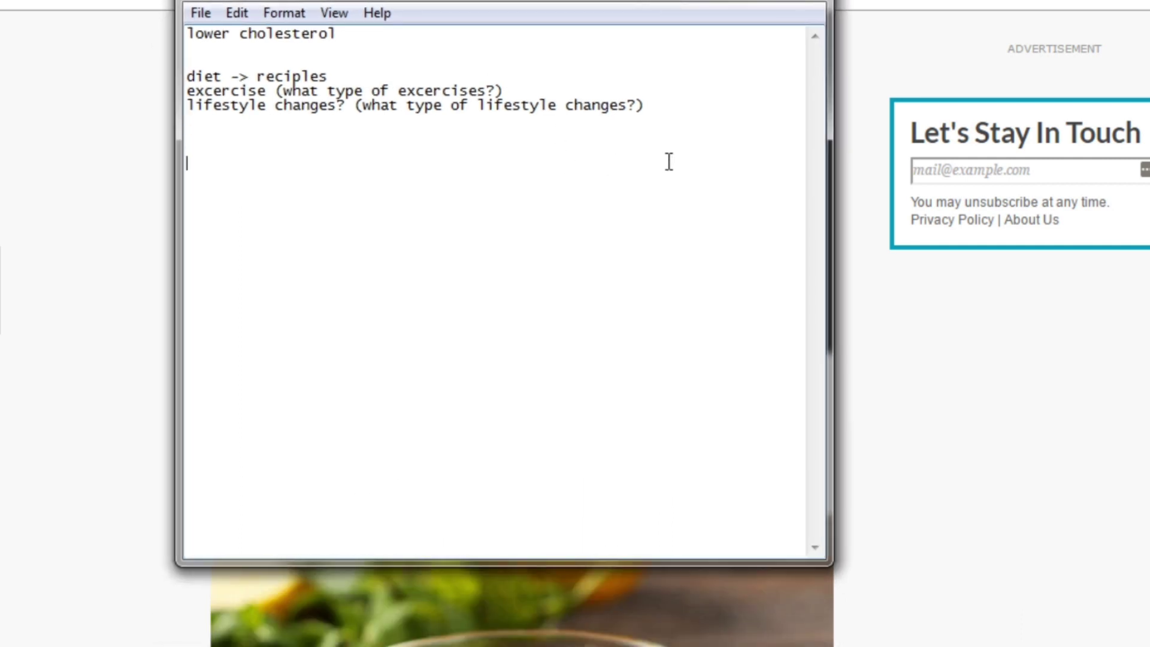
pyautogui.write('oats')
pyautogui.press('Return')
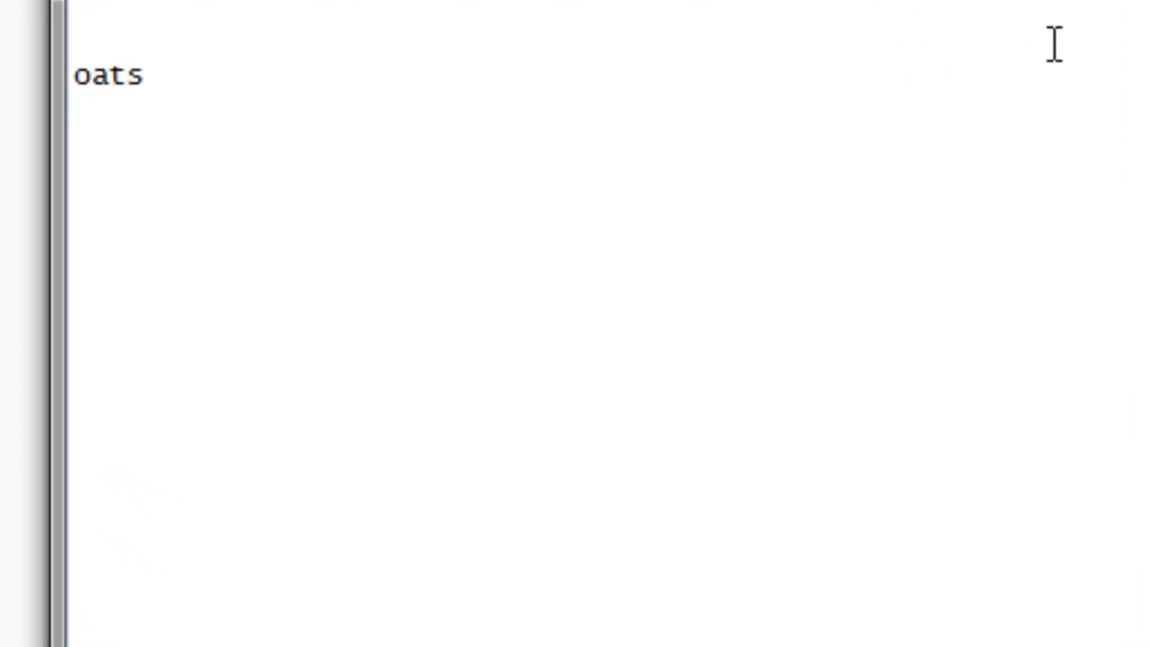
pyautogui.write('red wine')
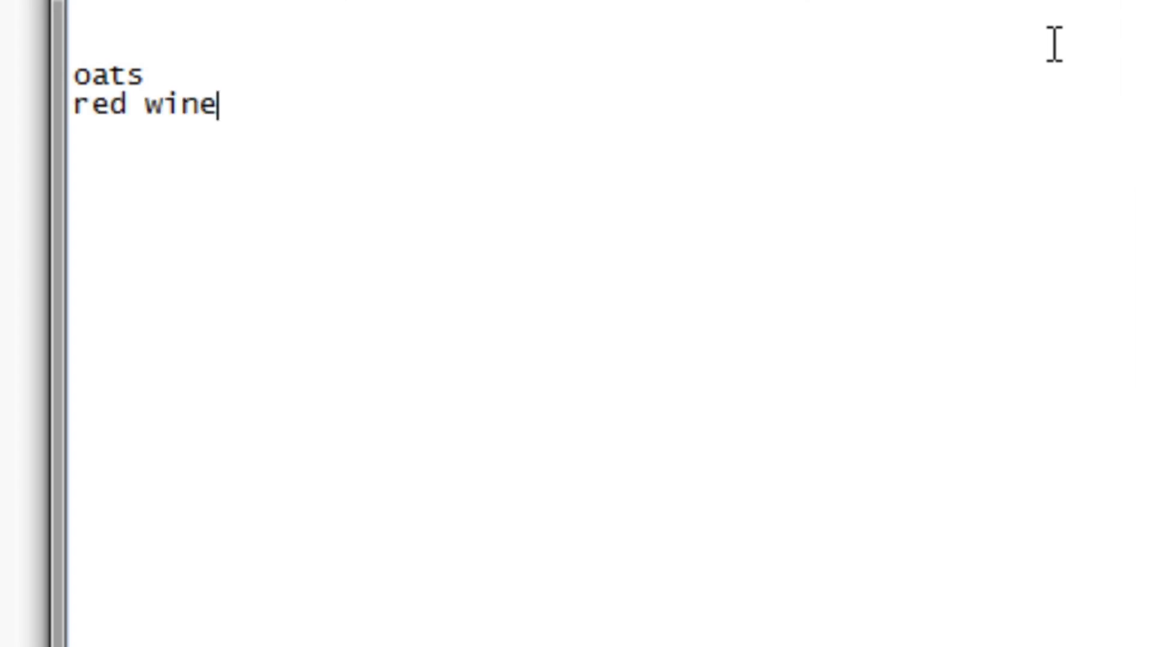
pyautogui.press('Return')
pyautogui.write('sale')
pyautogui.press('BackSpace')
pyautogui.write('mon / fish')
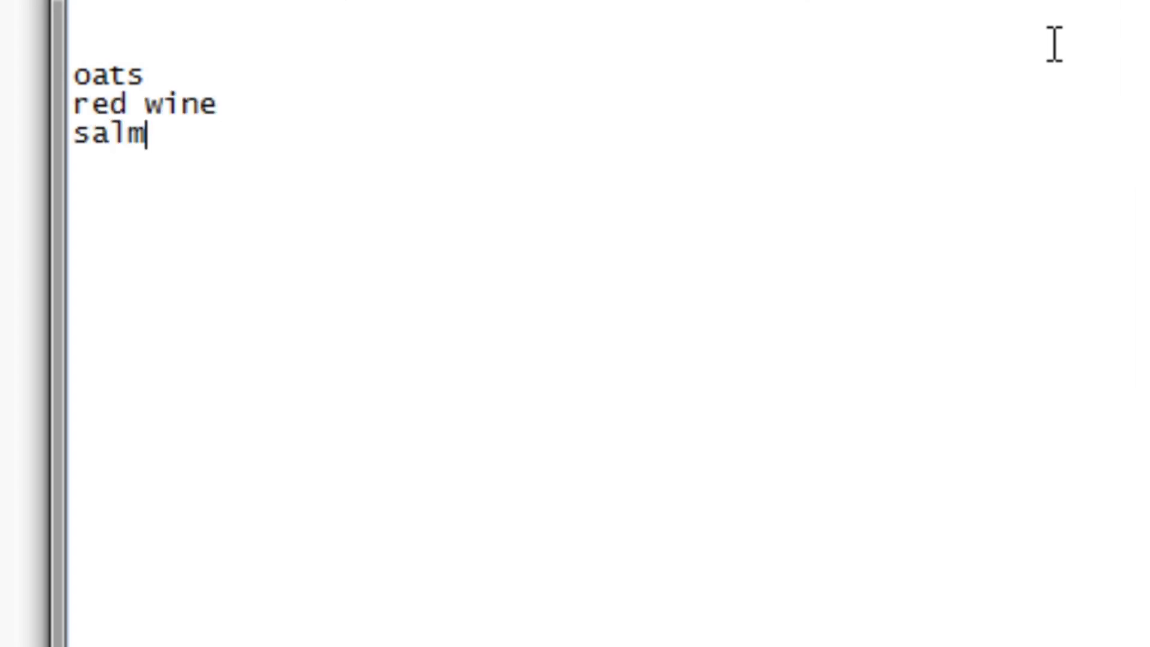
pyautogui.press('Return')
pyautogui.write('nuts')
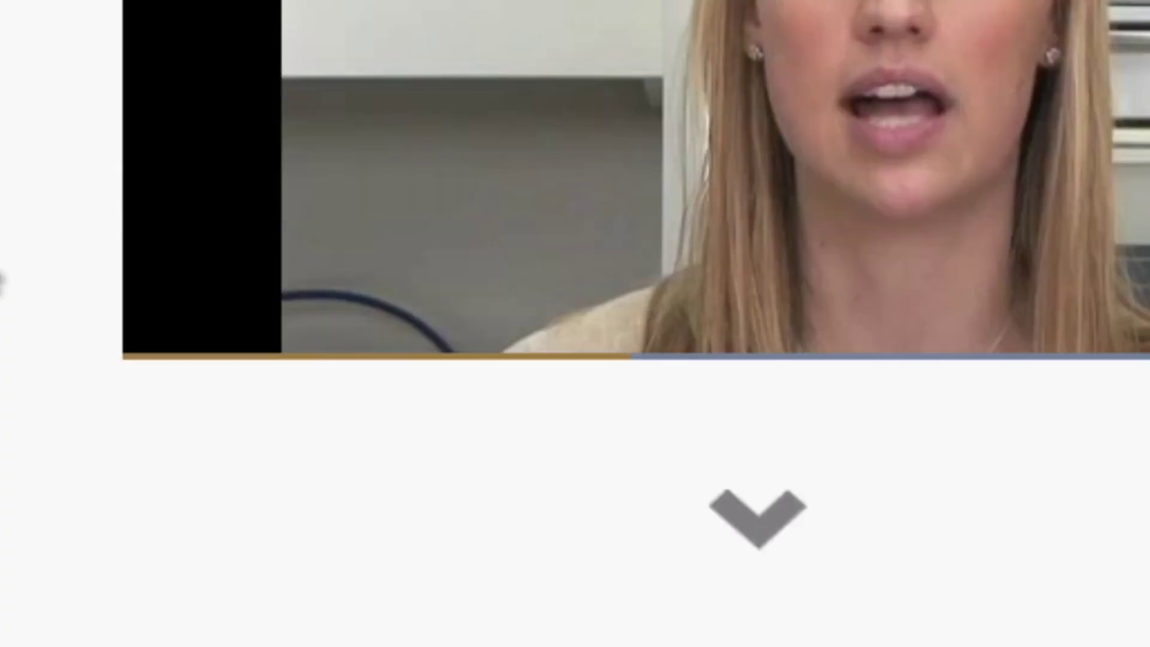
# Return to the Prevention article in the browser and skim the foods that follow nuts, from tea through garlic.
pyautogui.scroll(-10, 635, 323)
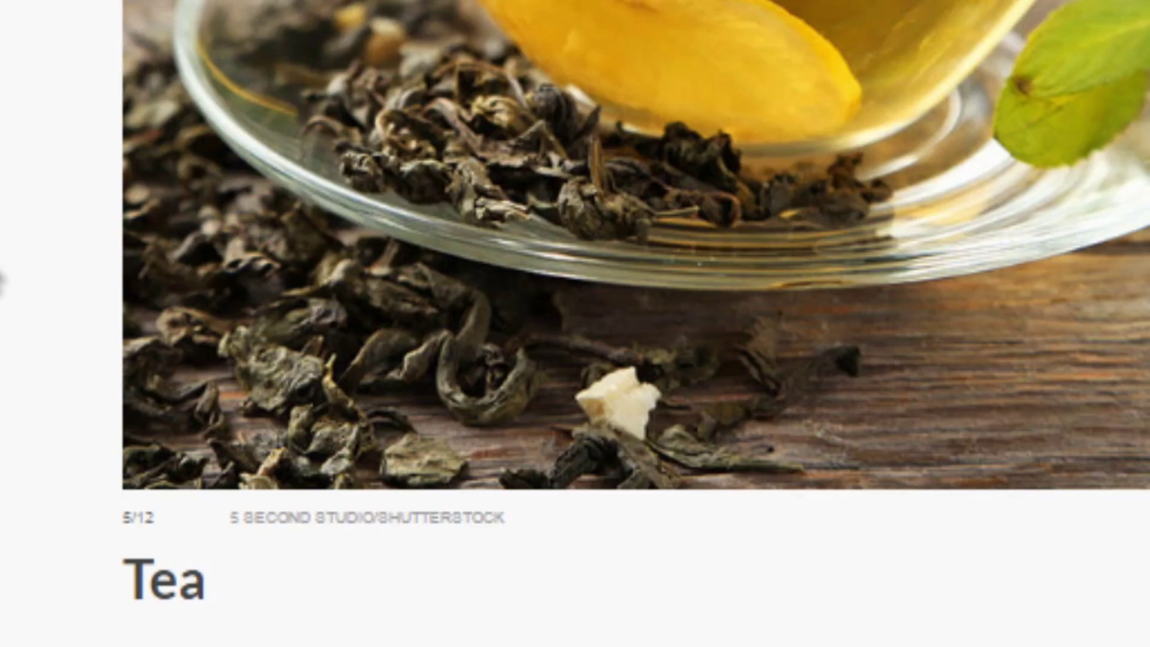
pyautogui.scroll(-10, 634, 323)
pyautogui.scroll(-15, 2, 281)
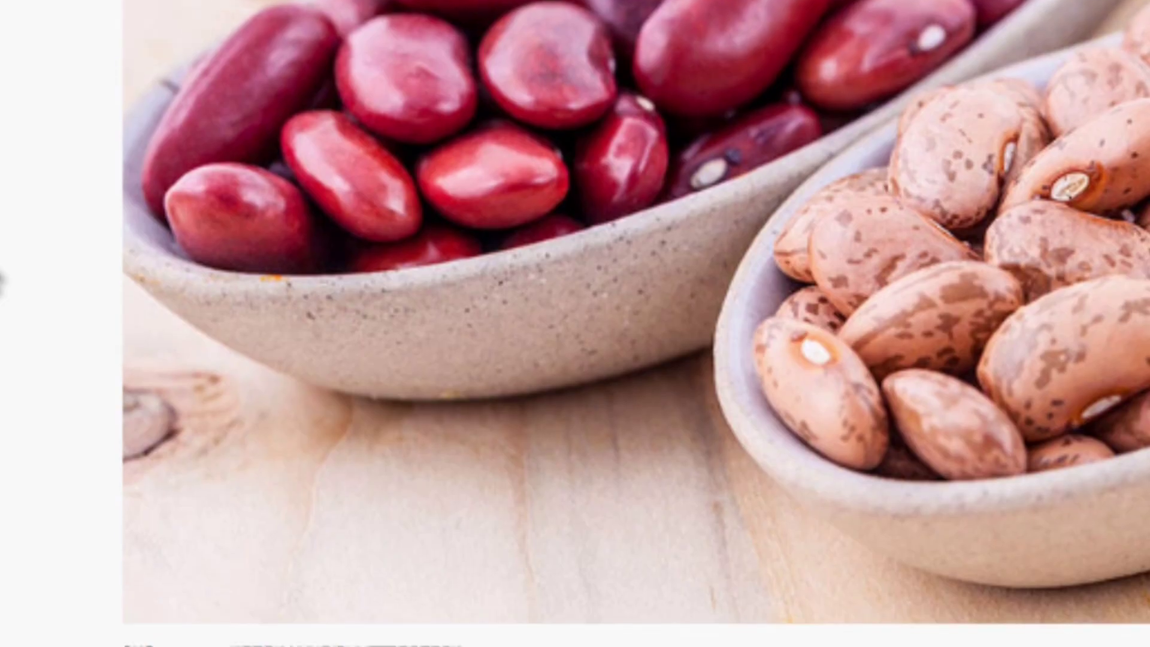
pyautogui.scroll(-15, 2, 275)
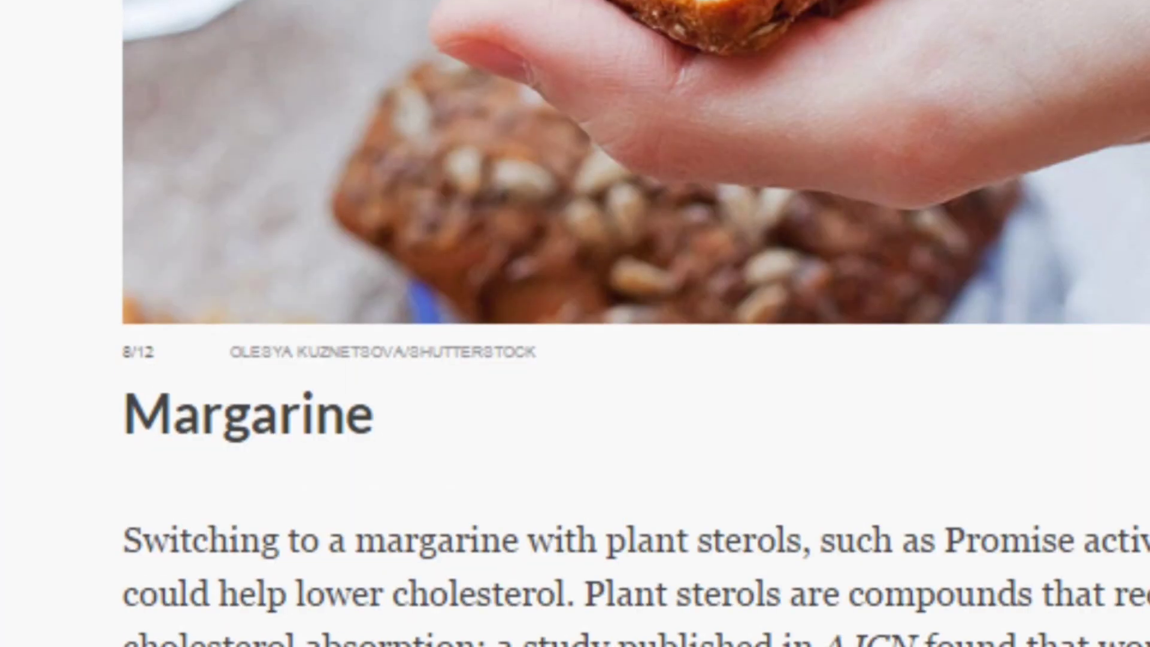
pyautogui.scroll(-15, 2, 394)
pyautogui.scroll(-15, 2, 394)
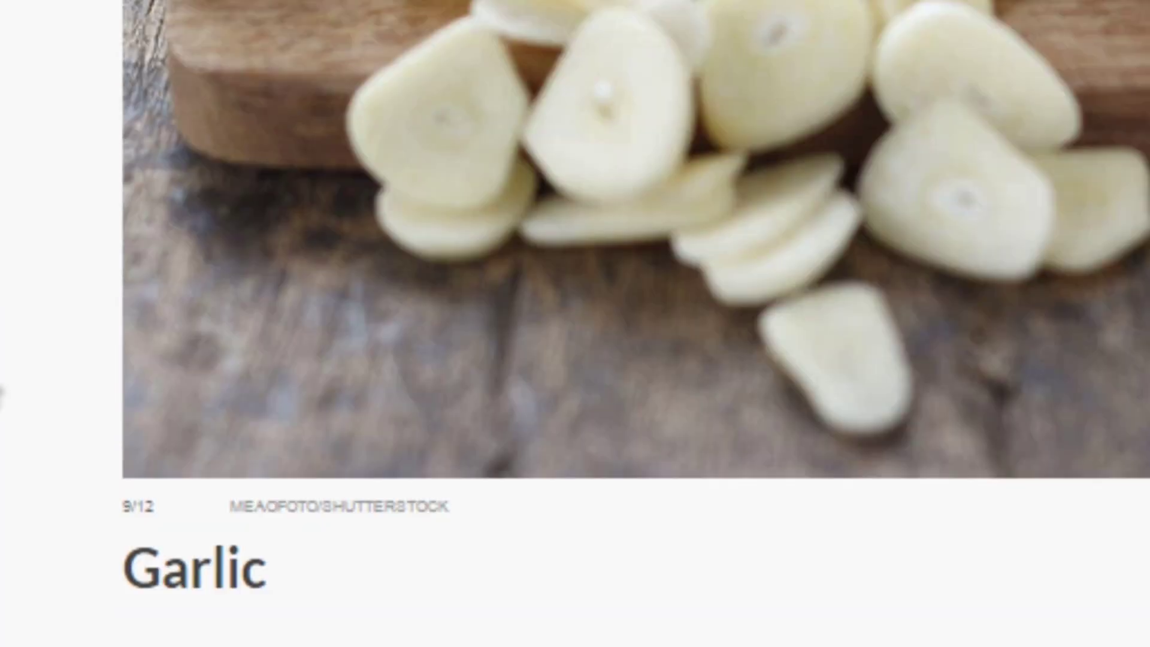
pyautogui.scroll(-7, 2, 383)
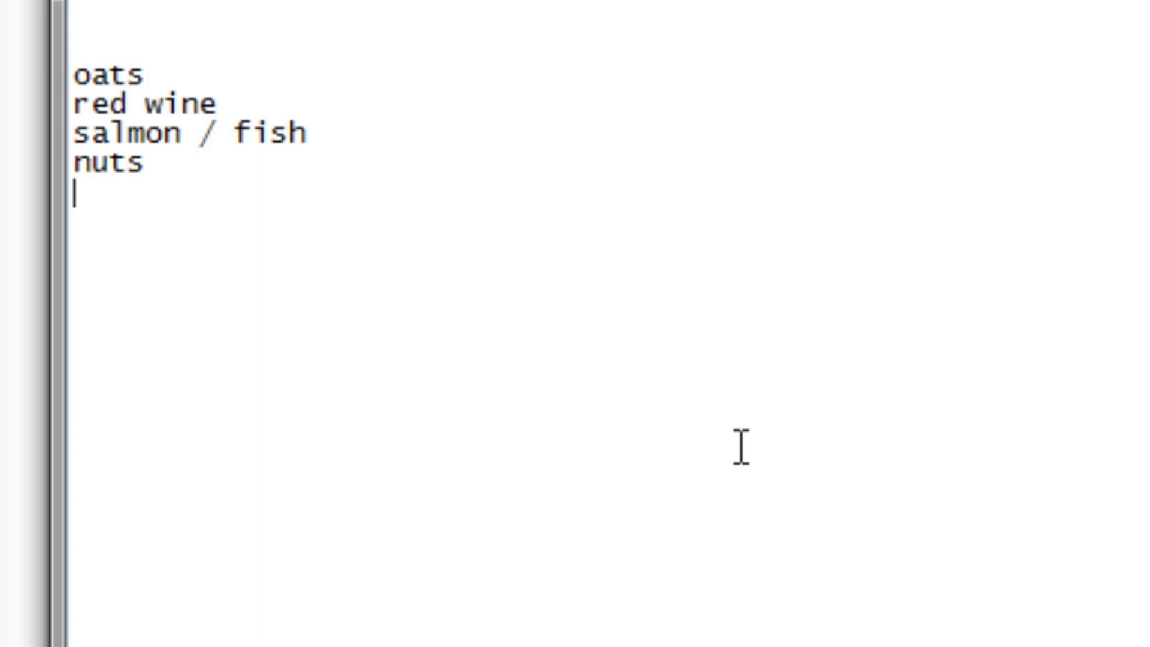
# Switch back to Notepad and add "oils" directly below "nuts" in the food list.
pyautogui.press('Return')
pyautogui.write('oils')
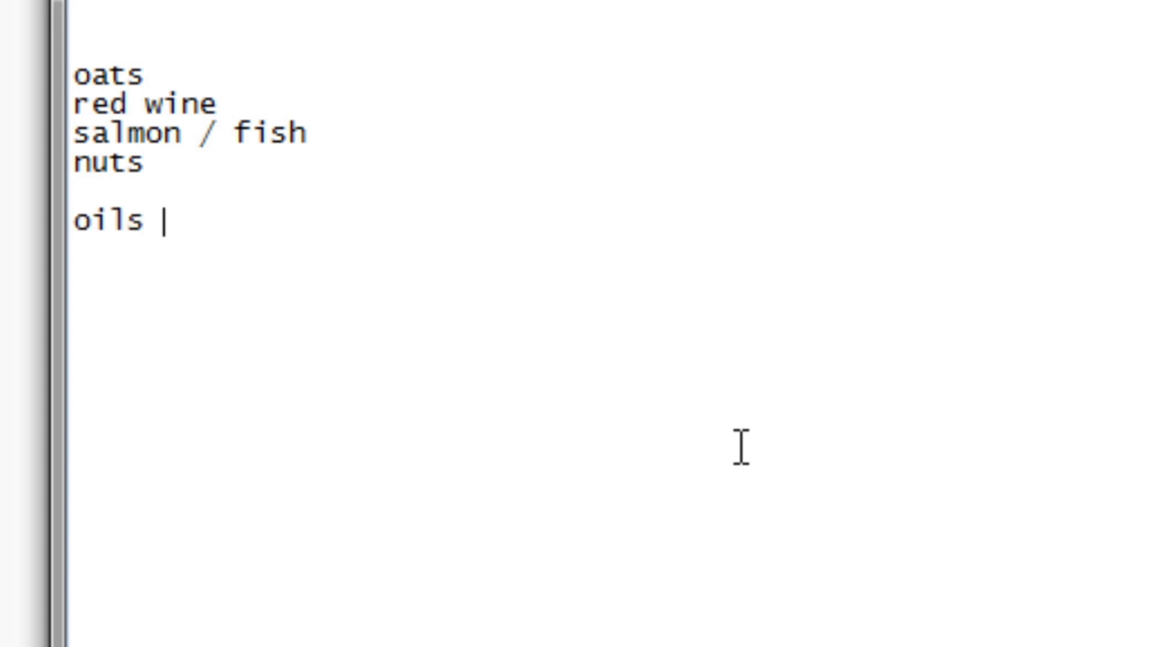
pyautogui.press('BackSpace')
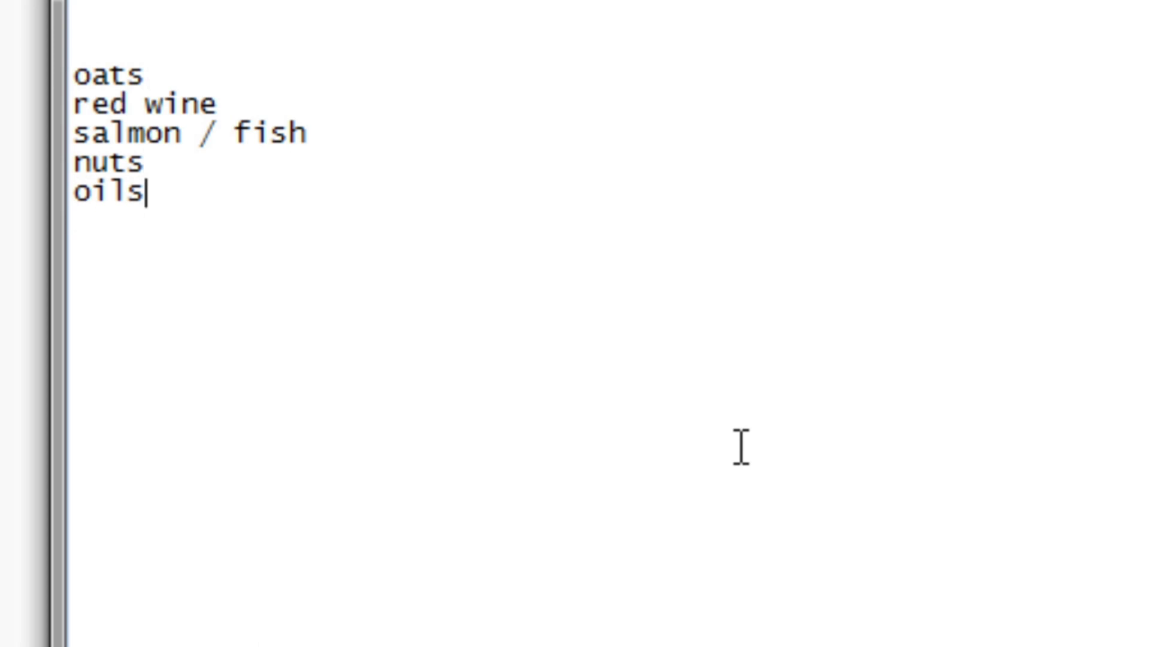
pyautogui.press('Return')
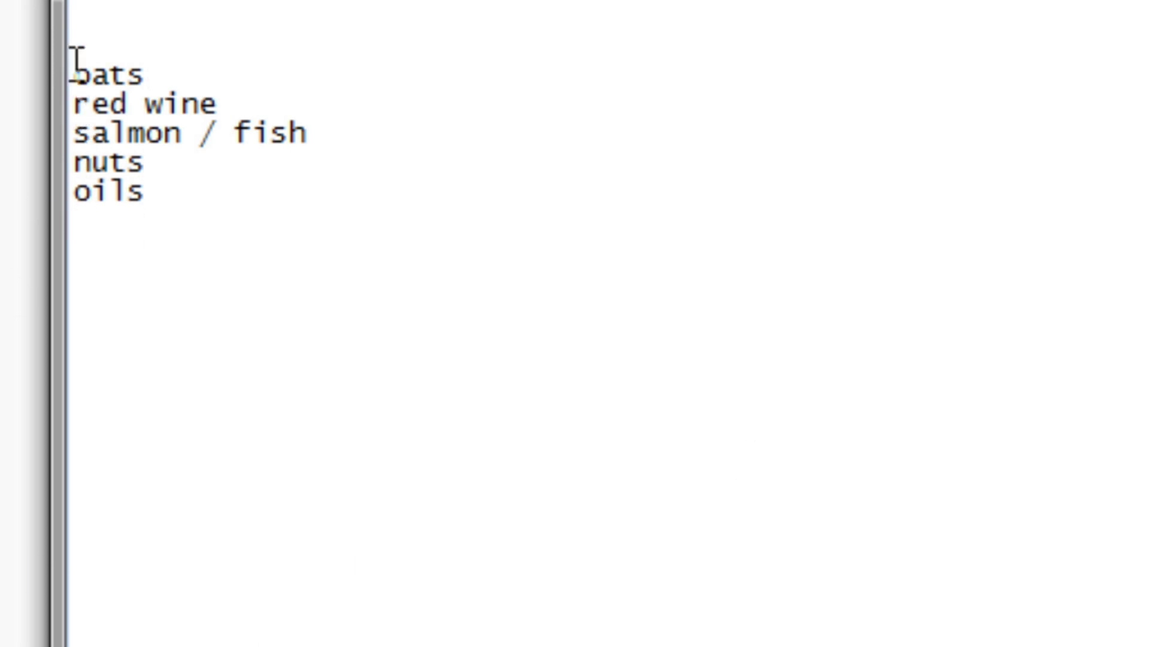
# Delete the "oats" line from the food list so the list starts with "red wine".
pyautogui.moveTo(73, 90); pyautogui.dragTo(177, 76)
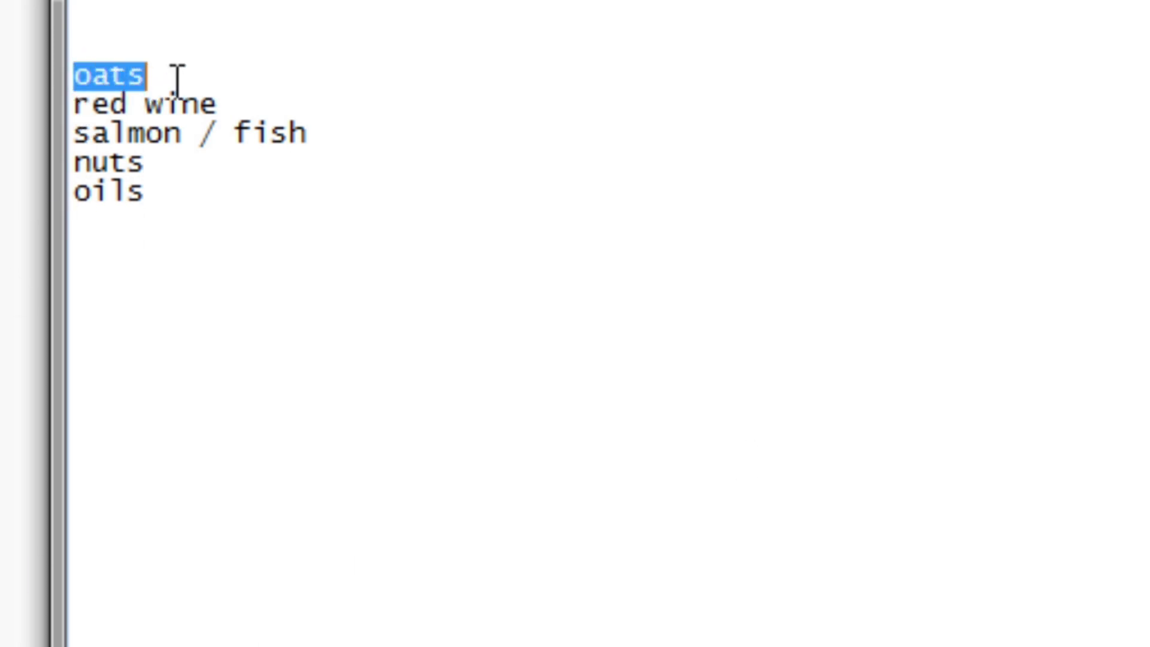
pyautogui.hotkey('shift', 'Down')
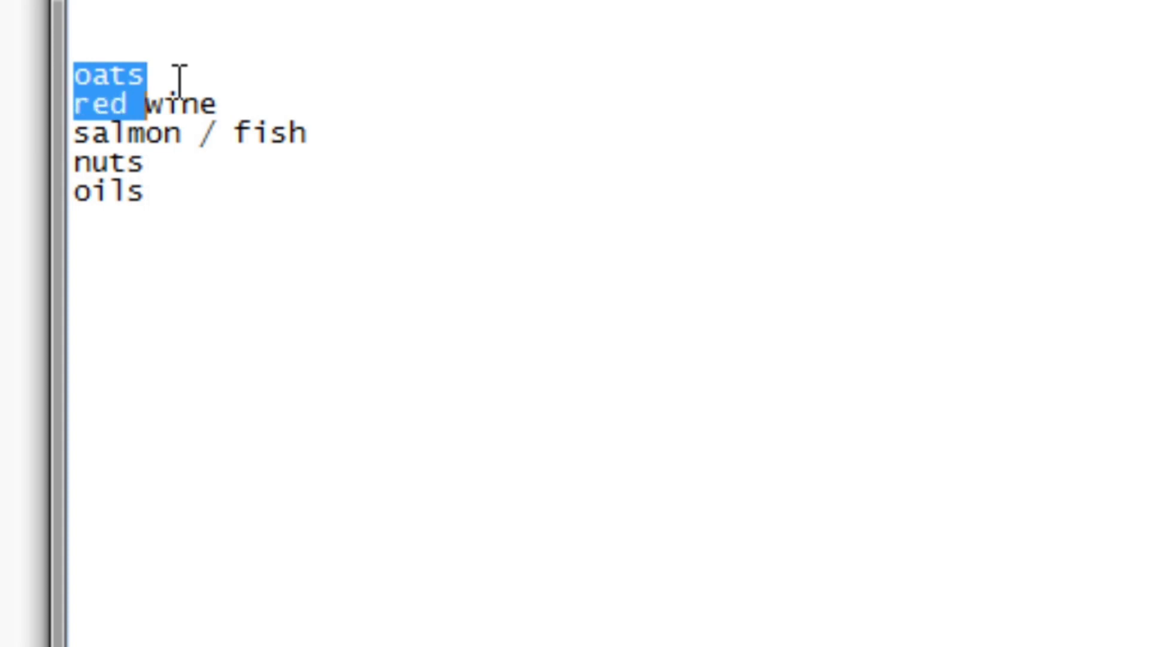
pyautogui.hotkey('shift', 'Up')
pyautogui.press('Delete')
pyautogui.press('Delete')
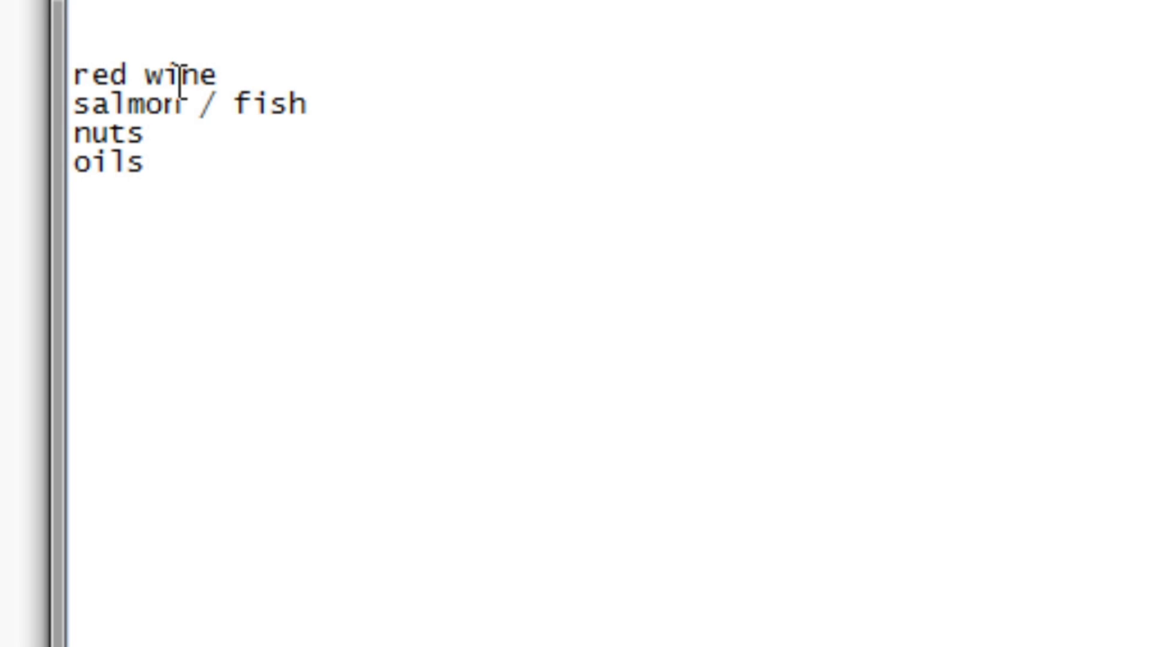
# Put "top 5 types of" in front of "red wine" on the first line of the food list.
pyautogui.write('top 50 ty')
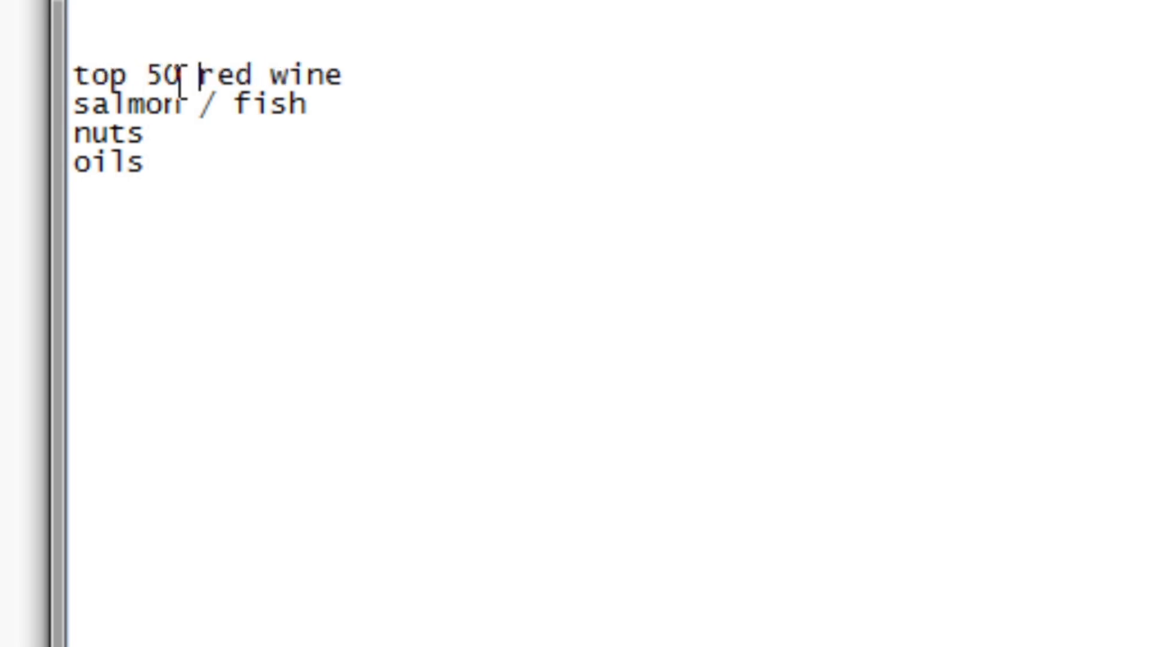
pyautogui.press('BackSpace')
pyautogui.press('BackSpace')
pyautogui.press('BackSpace')
pyautogui.press('BackSpace')
pyautogui.write('types of')
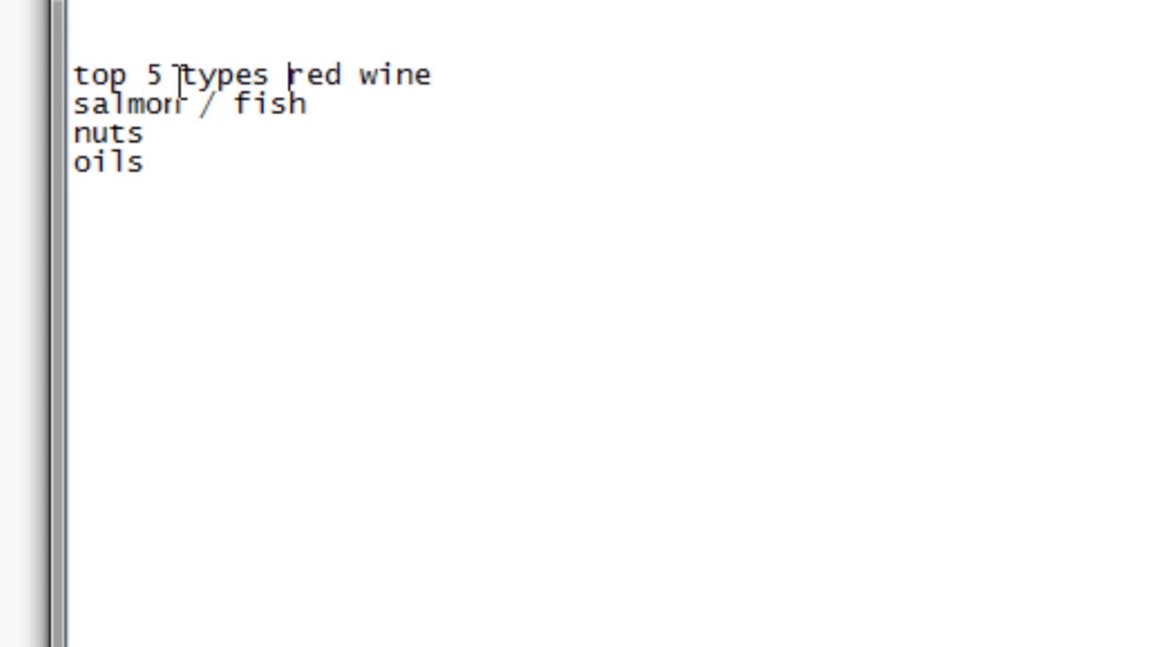
# Copy the "top 5 types of" prefix onto the "salmon / fish" line and shorten that line to "top 5 types of fish".
pyautogui.hotkey('shift', 'Home')
pyautogui.hotkey('ctrl', 'c')
pyautogui.press('BackSpace')
pyautogui.hotkey('ctrl', 'z')
pyautogui.press('Down')
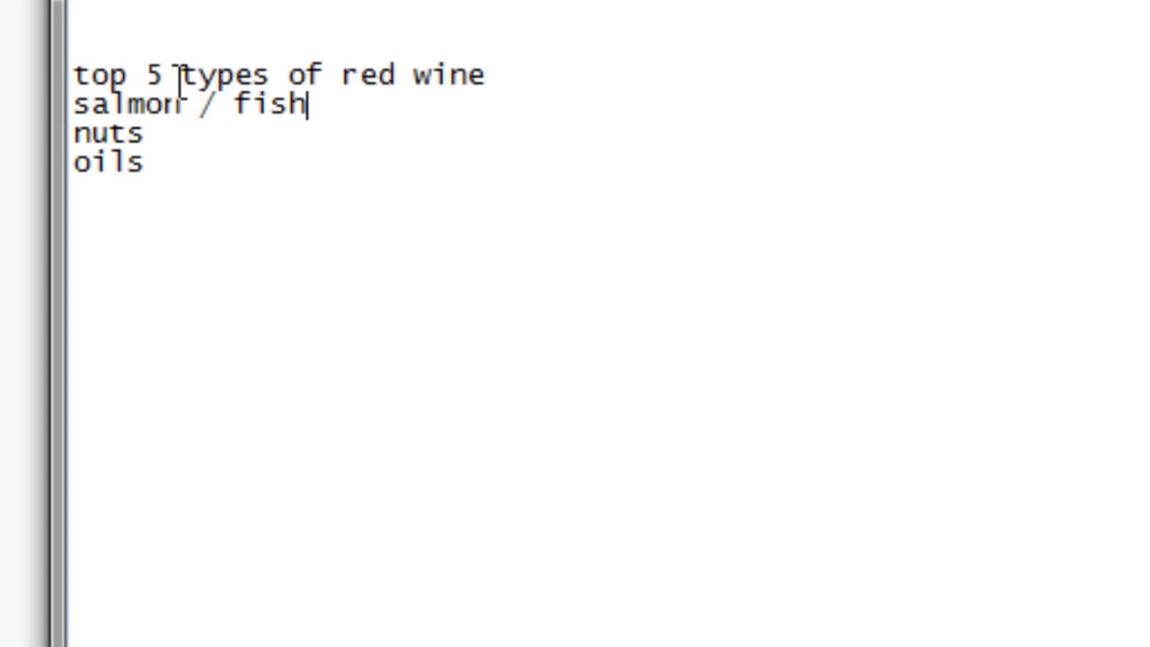
pyautogui.press('Left')
pyautogui.press('Home')
pyautogui.hotkey('ctrl', 'v')
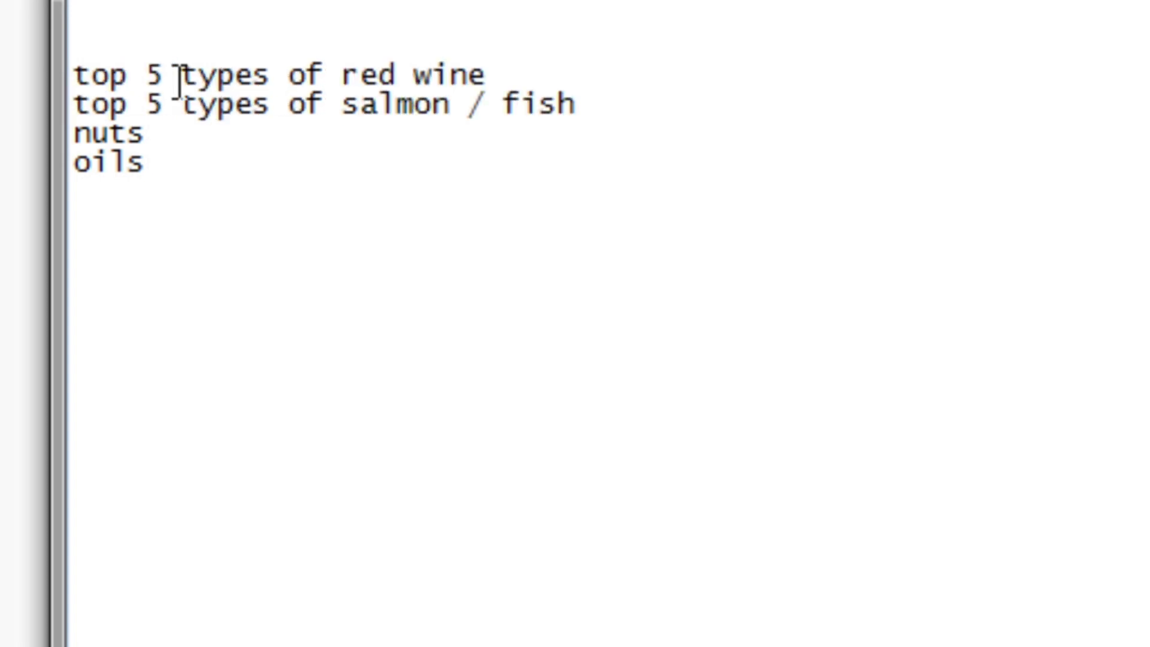
pyautogui.hotkey('ctrl', 'shift', 'Right')
pyautogui.hotkey('ctrl', 'shift', 'Right')
pyautogui.press('Delete')
# Add the copied "top 5 types of" prefix in front of "nuts" and "oils".
pyautogui.press('Down')
pyautogui.press('Home')
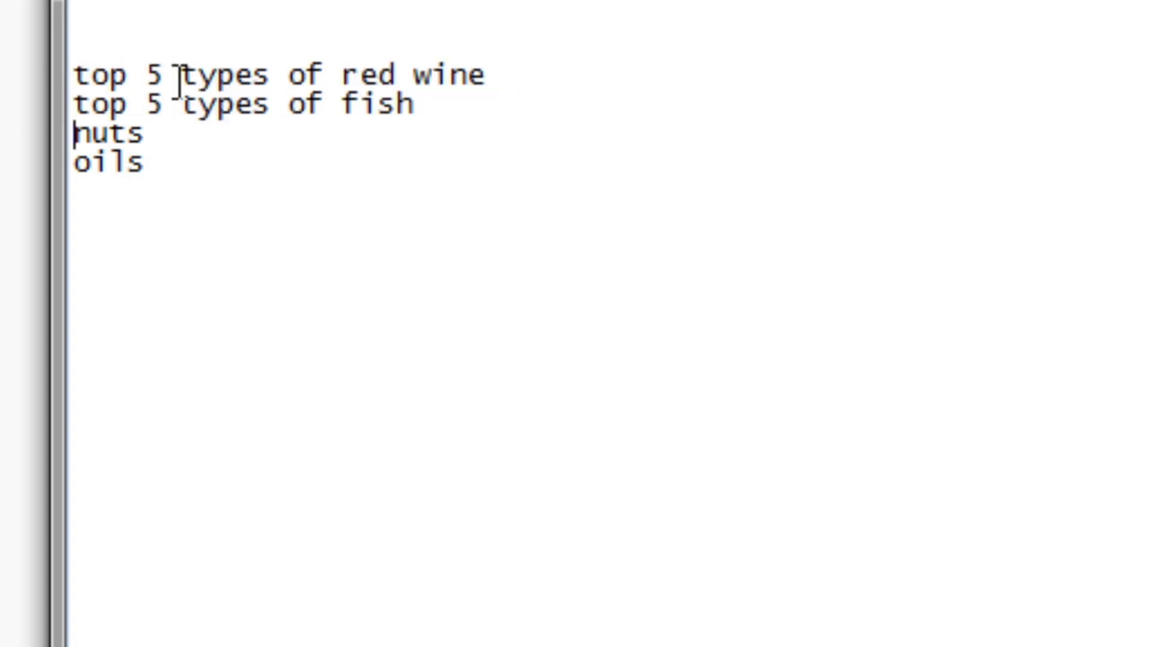
pyautogui.hotkey('ctrl', 'v')
pyautogui.press('Down')
pyautogui.press('Home')
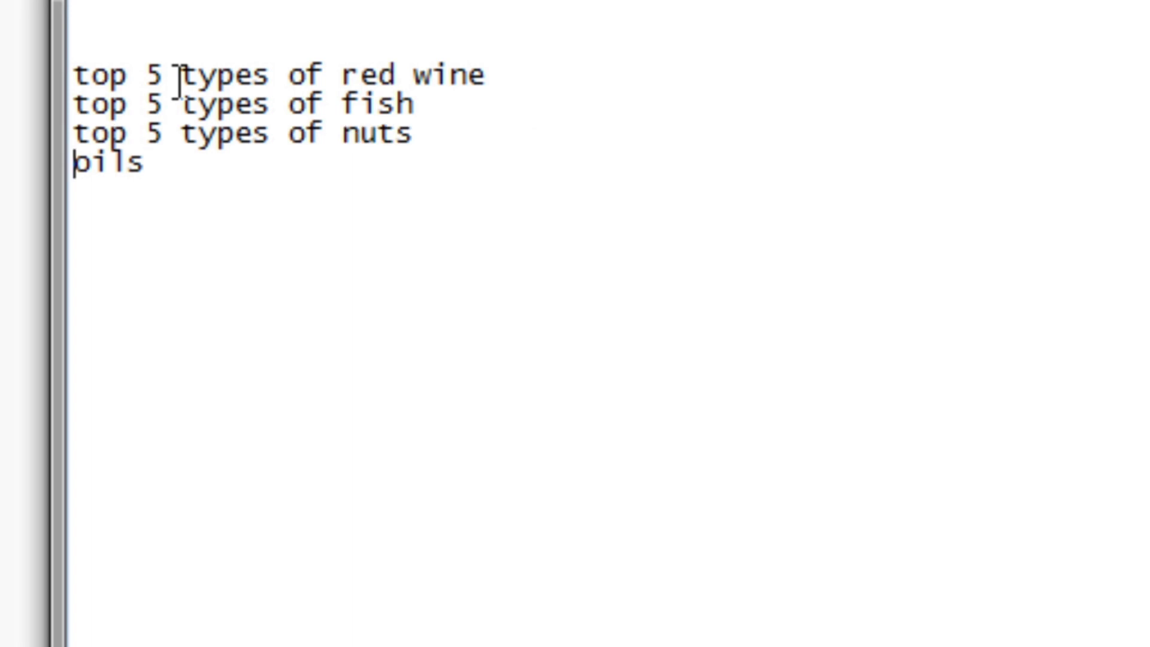
pyautogui.hotkey('ctrl', 'v')
# Append "that lower your cholesterol" to the end of the oils line.
pyautogui.press('End')
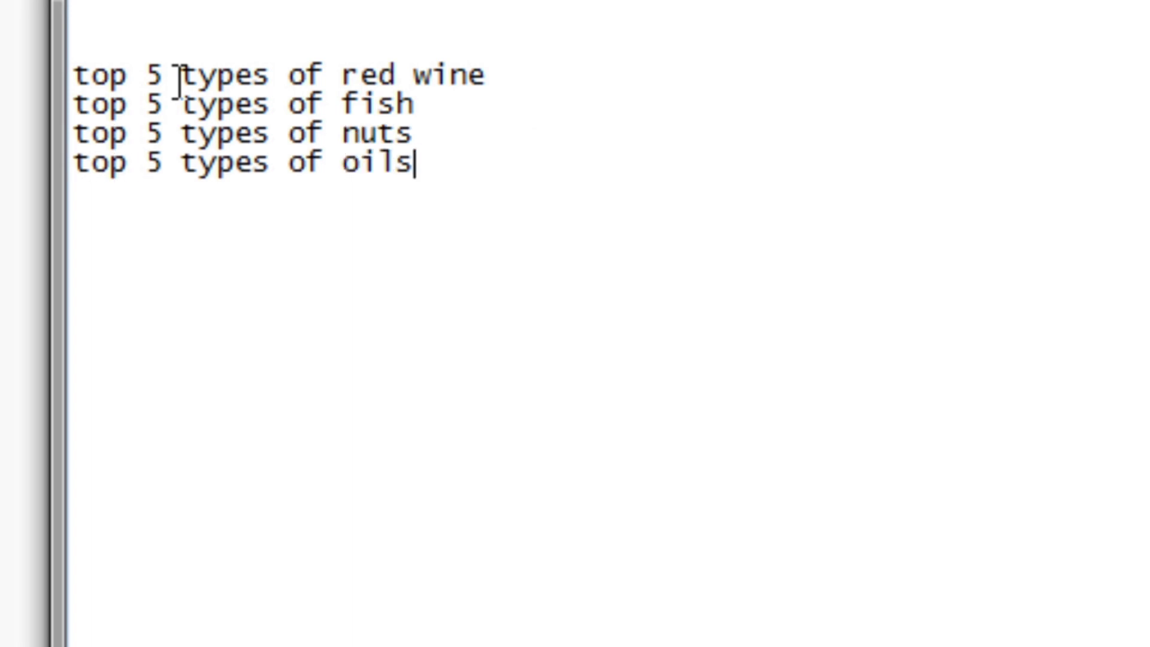
pyautogui.write('that lo')
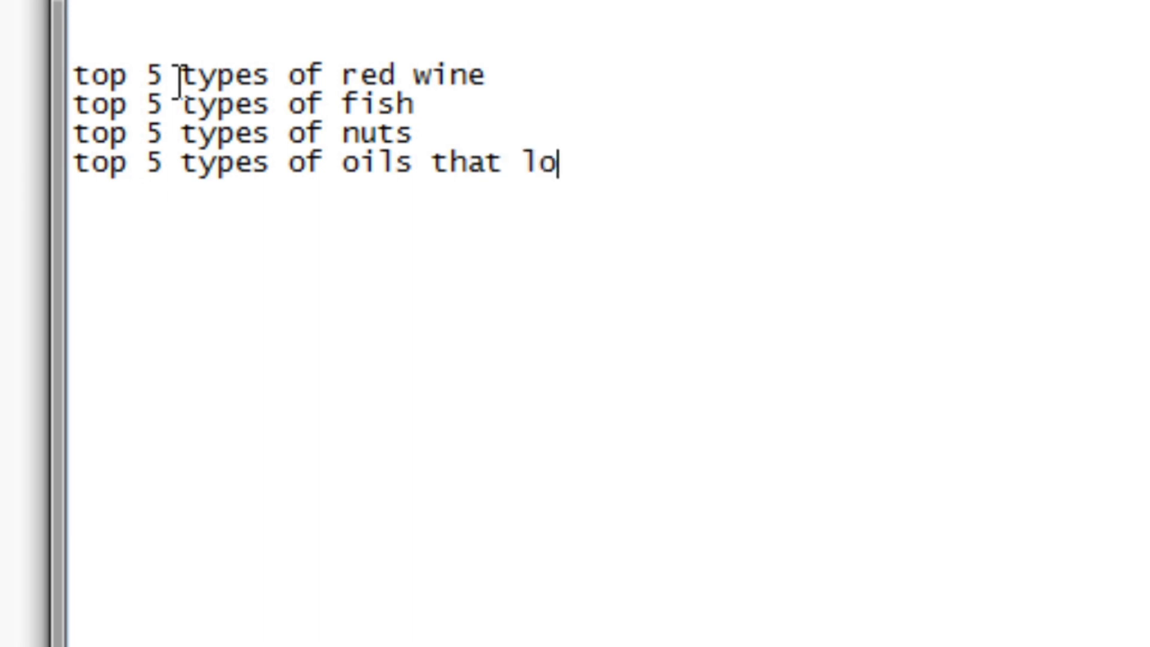
pyautogui.write('wer your cholesterol')
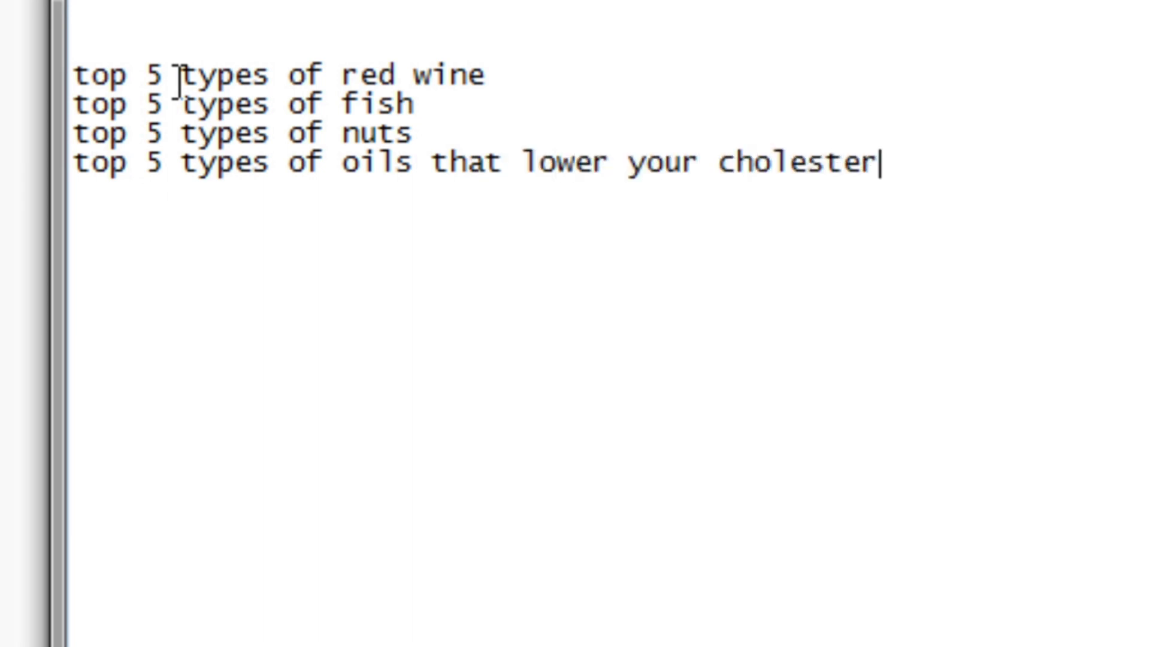
# Copy the phrase "that lower your cholesterol" from the oils line to the ends of the nuts, fish and red wine lines.
pyautogui.hotkey('ctrl', 'shift', 'Left')
pyautogui.hotkey('ctrl', 'shift', 'Left')
pyautogui.hotkey('ctrl', 'shift', 'Left')
pyautogui.hotkey('ctrl', 'shift', 'Left')
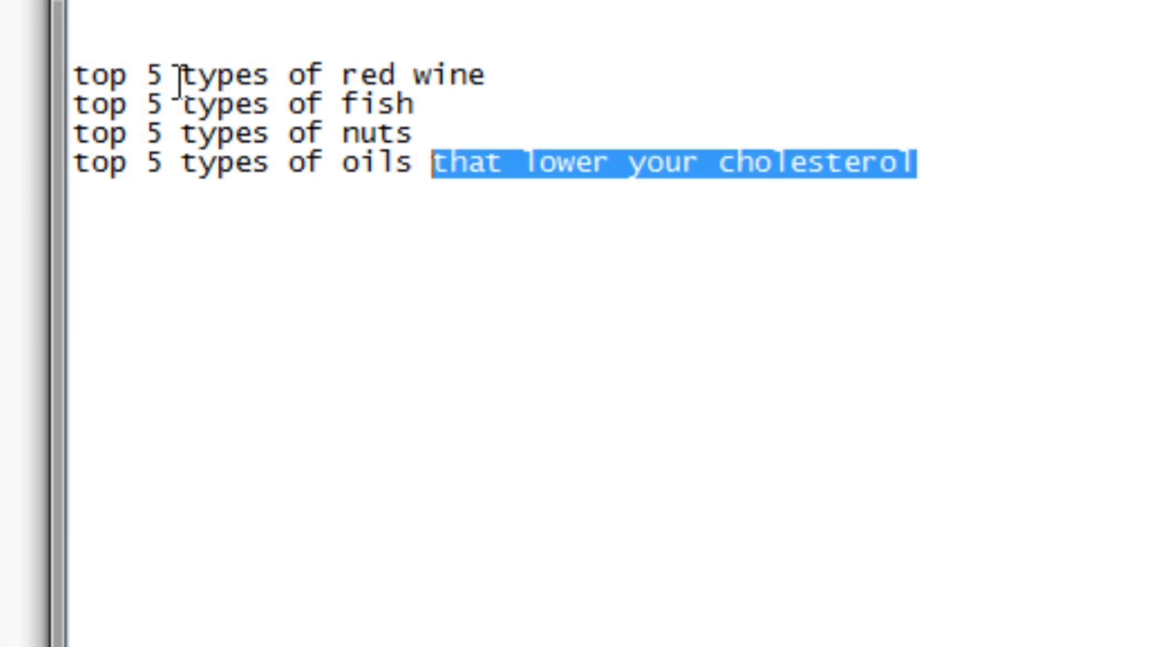
pyautogui.hotkey('shift', 'Left')
pyautogui.hotkey('ctrl', 'c')
pyautogui.press('Up')
pyautogui.hotkey('ctrl', 'v')
pyautogui.press('Up')
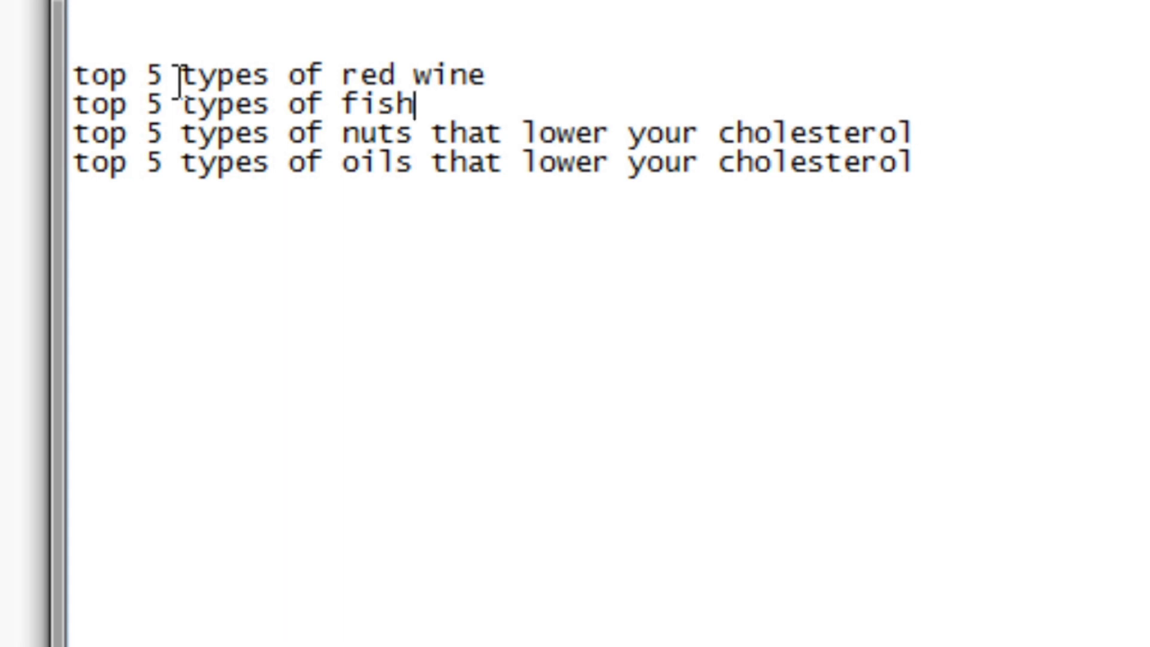
pyautogui.hotkey('ctrl', 'v')
pyautogui.press('Up')
pyautogui.hotkey('ctrl', 'v')
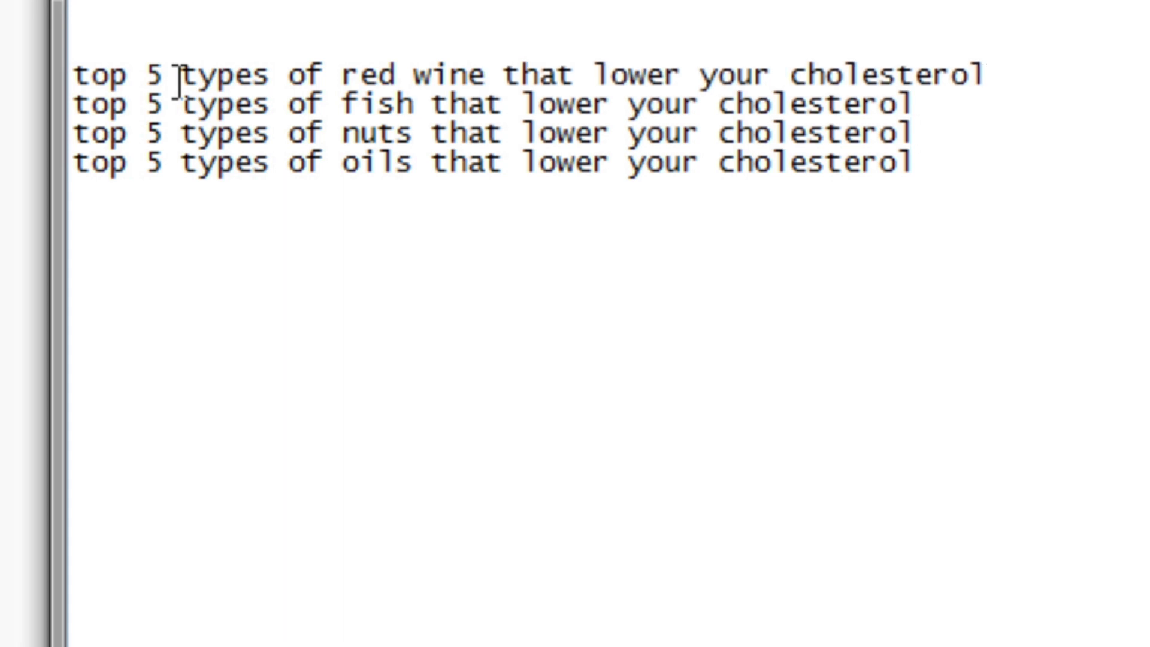
# Separate the four "top 5 types" post titles with a blank line between each of them.
pyautogui.press('Left')
pyautogui.press('Left')
pyautogui.press('Right')
pyautogui.press('Left')
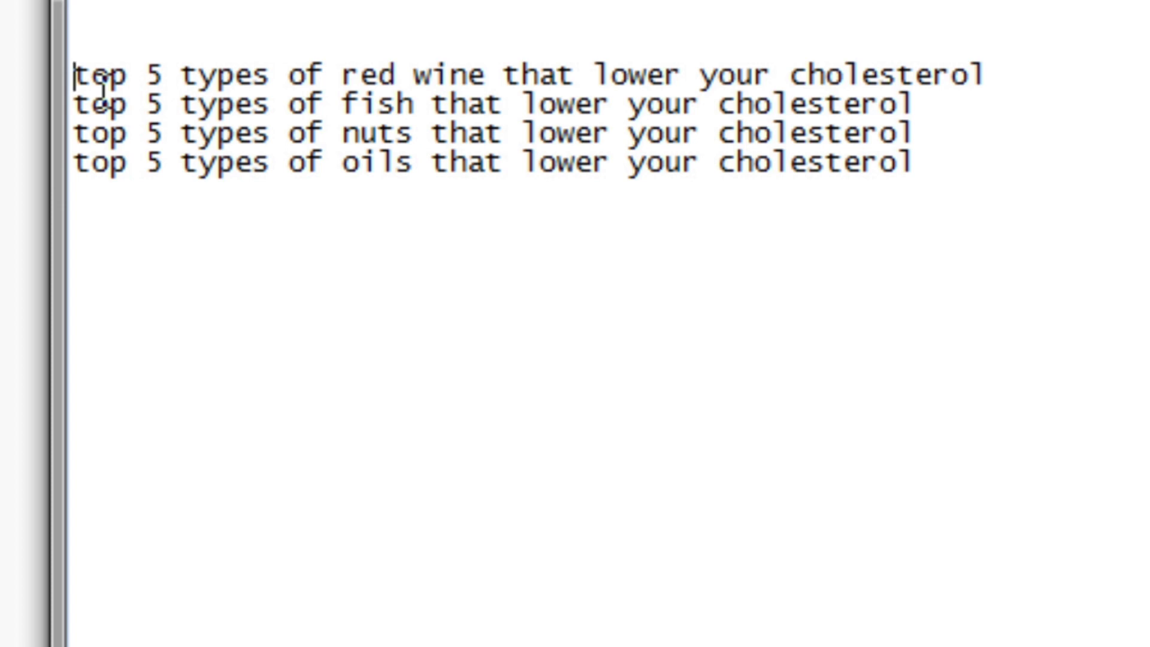
pyautogui.press('Down')
pyautogui.press('Return')
pyautogui.press('Down')
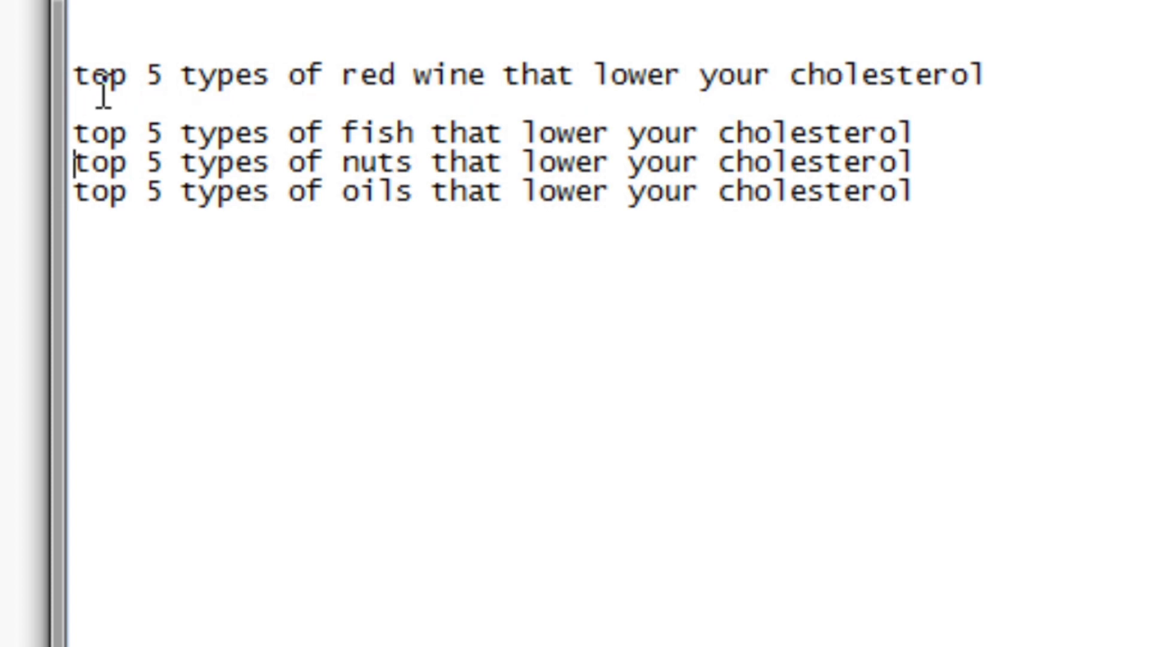
pyautogui.press('Return')
pyautogui.press('Down')
pyautogui.press('Return')
pyautogui.press('Up')
pyautogui.press('Up')
pyautogui.press('Up')
pyautogui.press('Up')
pyautogui.press('Up')
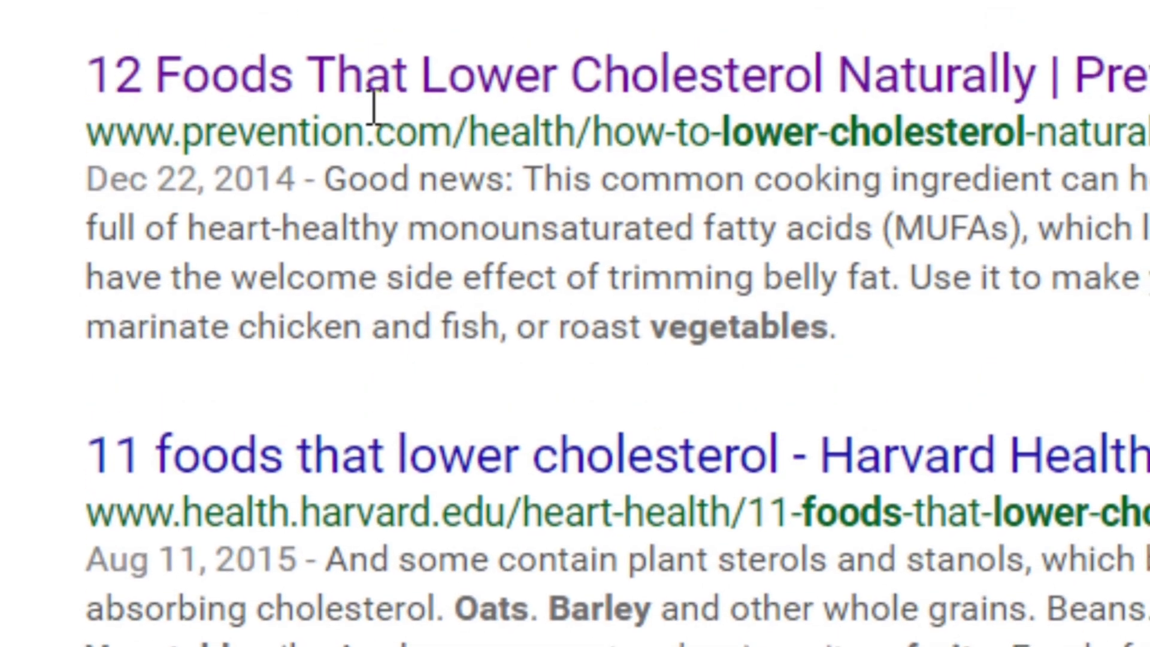
# Return to the Google results in the browser and replace the query with "top beans to lower cholesterol".
pyautogui.scroll(10, 371, 114)
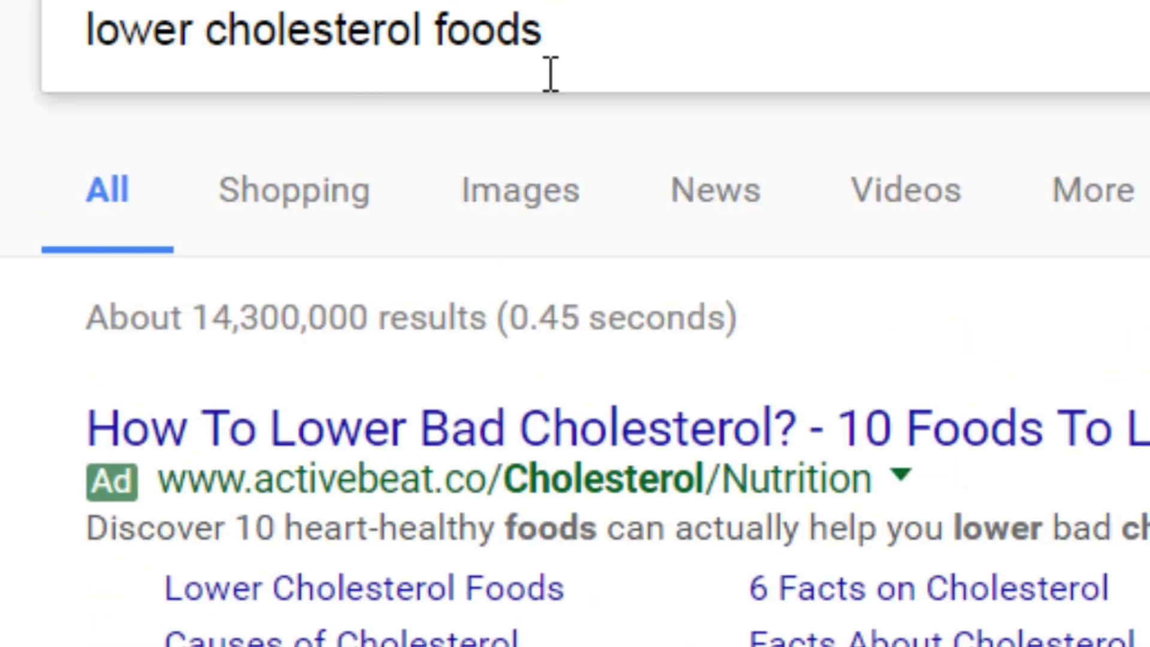
pyautogui.moveTo(572, 36); pyautogui.dragTo(3, 51)
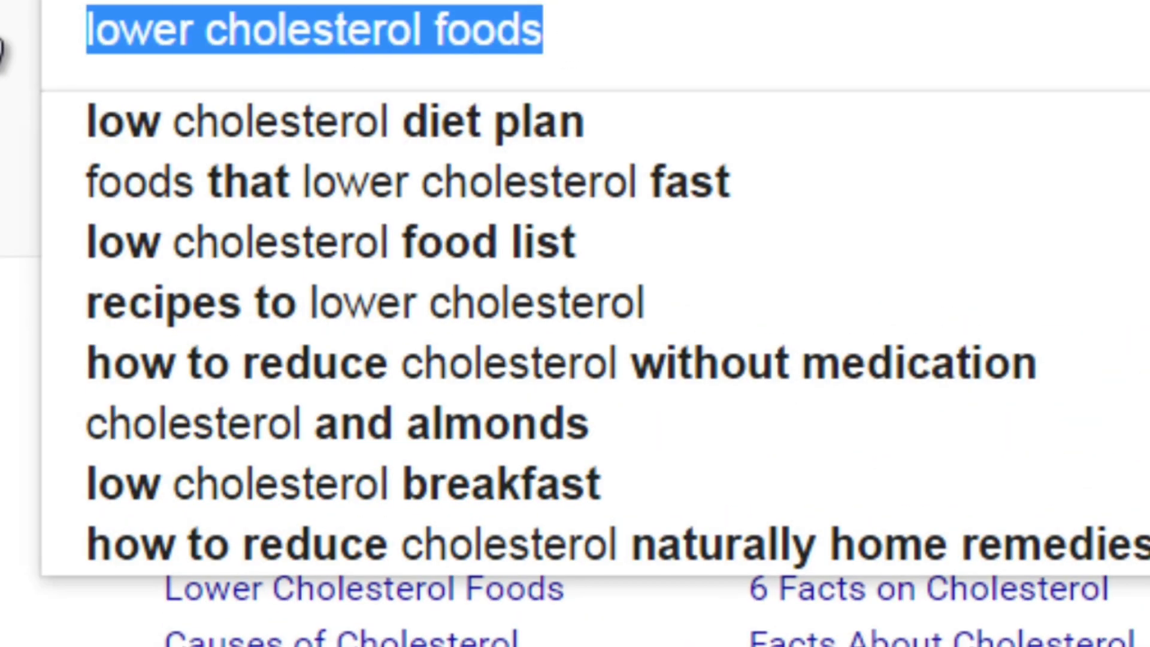
pyautogui.write('top bean')
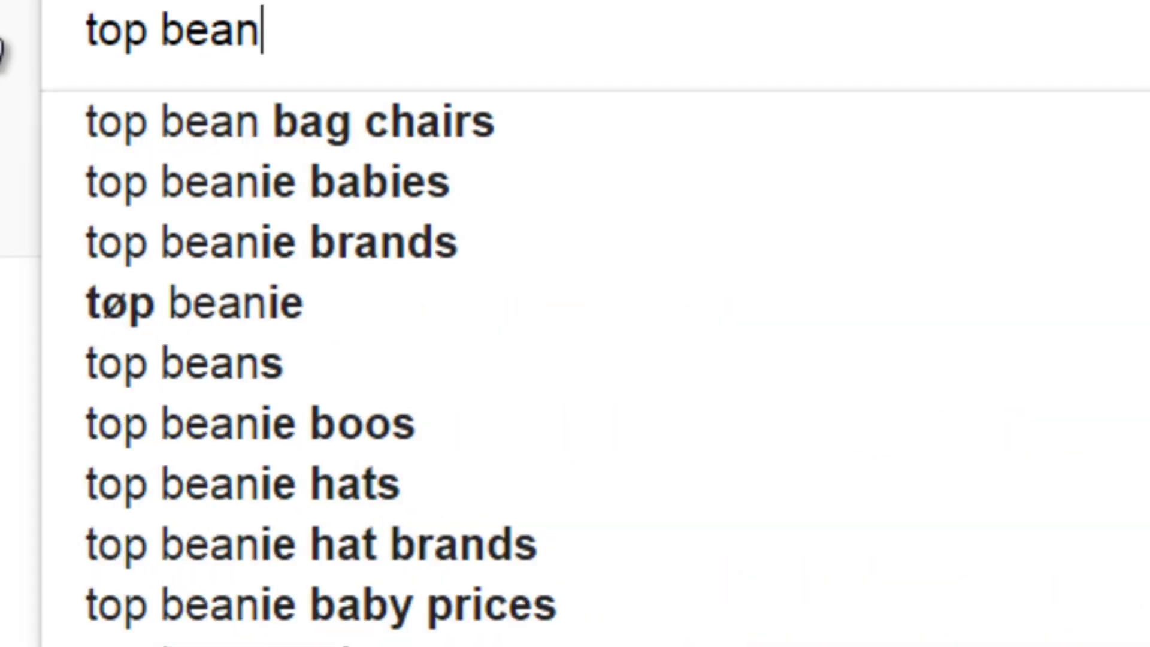
pyautogui.write('s to lower chole')
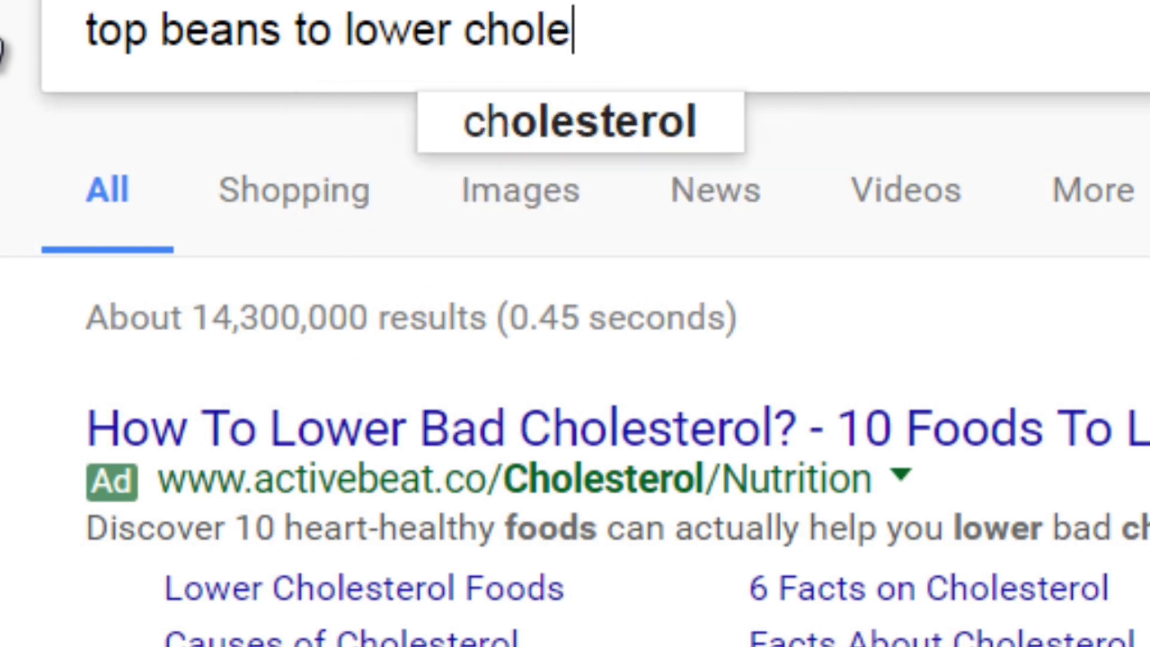
# Highlight the bean types from kidney to chickpea in the featured answer and skim the results below it.
pyautogui.scroll(-5, 62, 457)
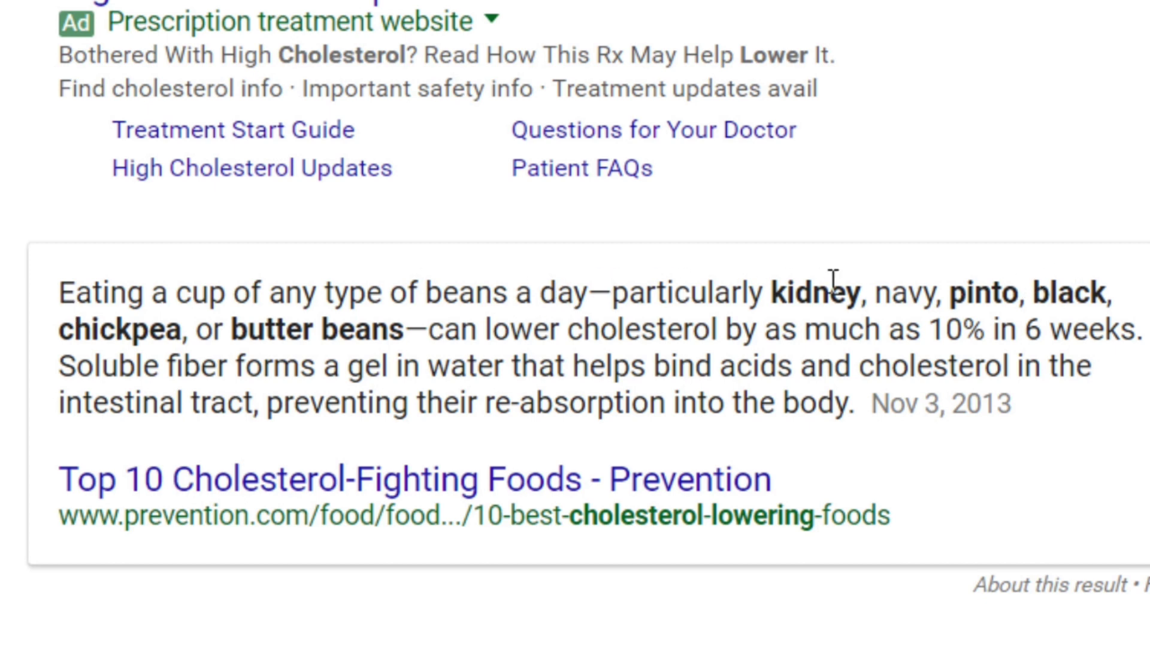
pyautogui.moveTo(770, 292); pyautogui.dragTo(185, 330)
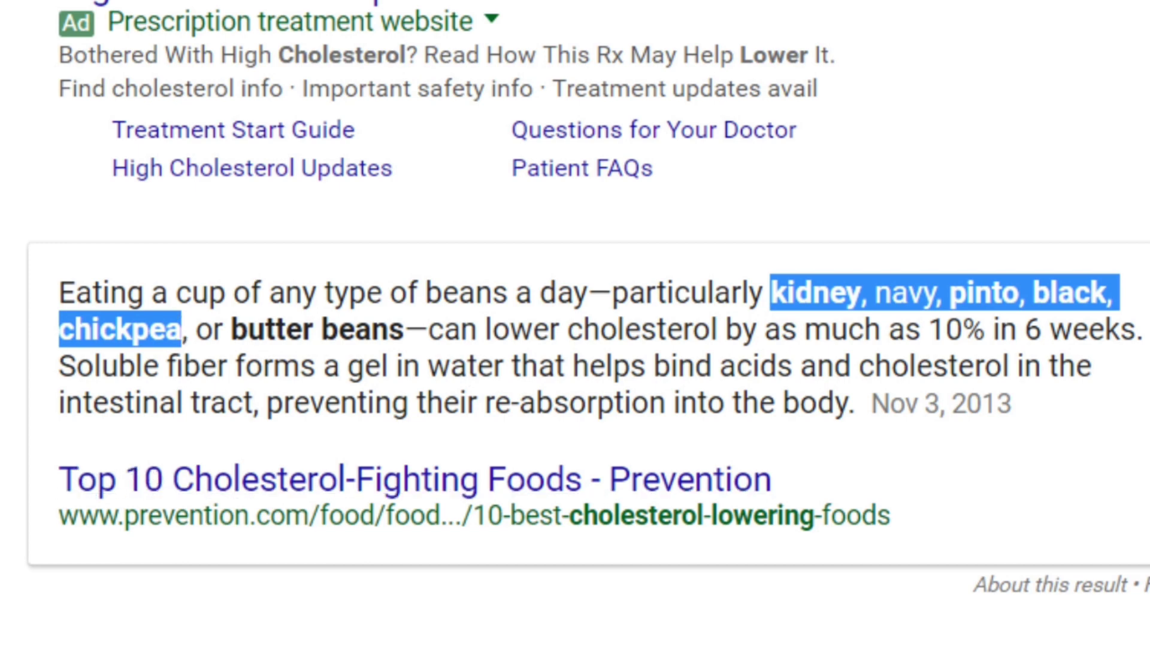
pyautogui.scroll(-10, 132, 449)
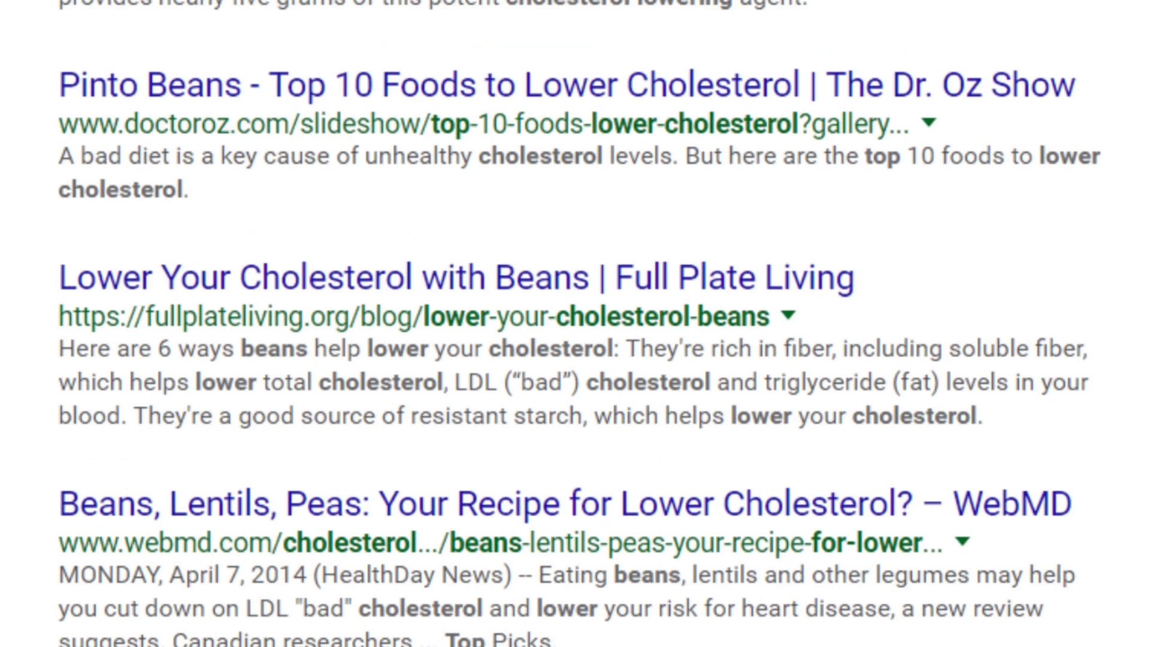
pyautogui.scroll(4, 575, 323)
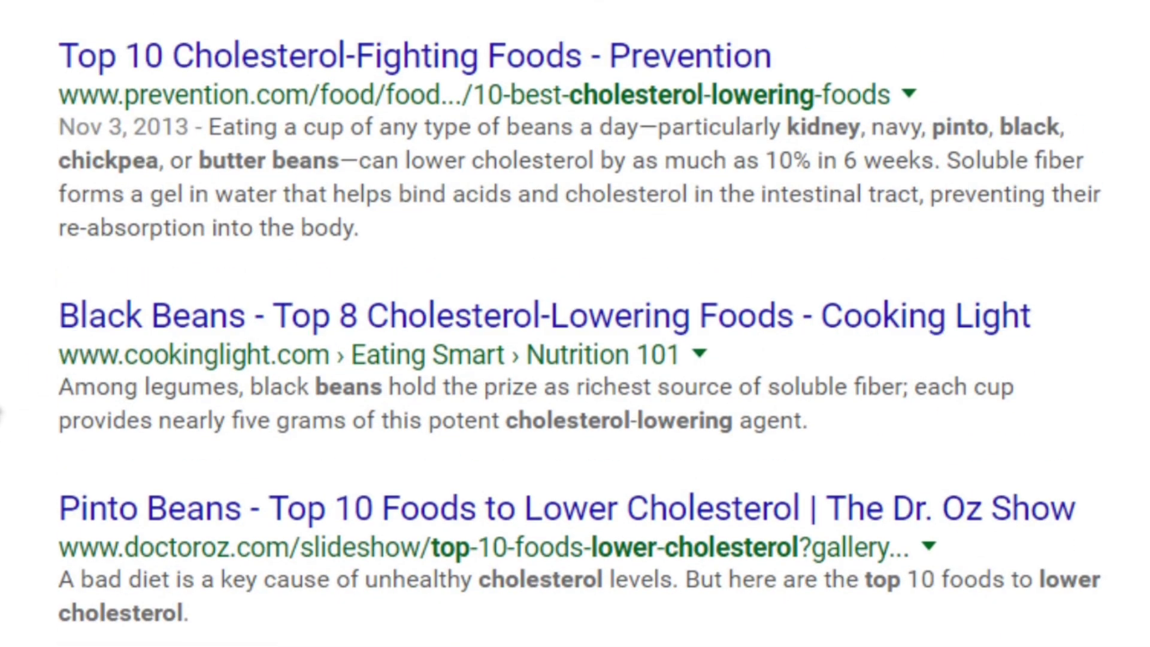
pyautogui.scroll(-2, 575, 323)
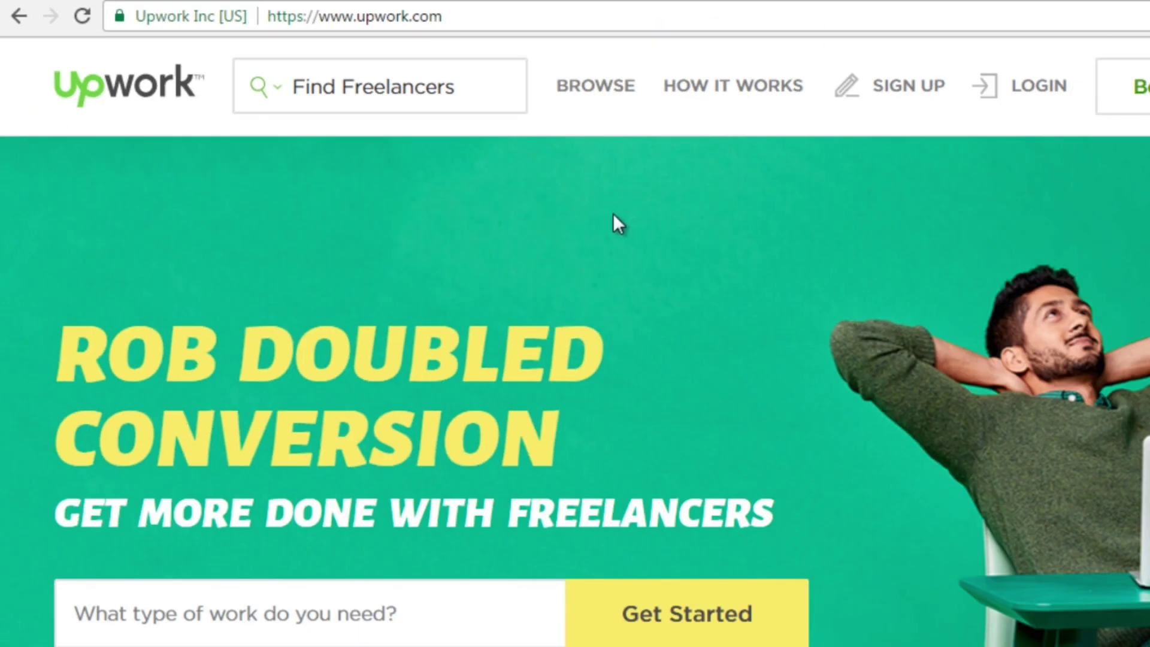
# Switch from the Upwork page to the Notepad notes and start a numbered list below the nuts title with "1. pinto beans".
pyautogui.click(385, 78)
pyautogui.hotkey('alt', 'Tab')
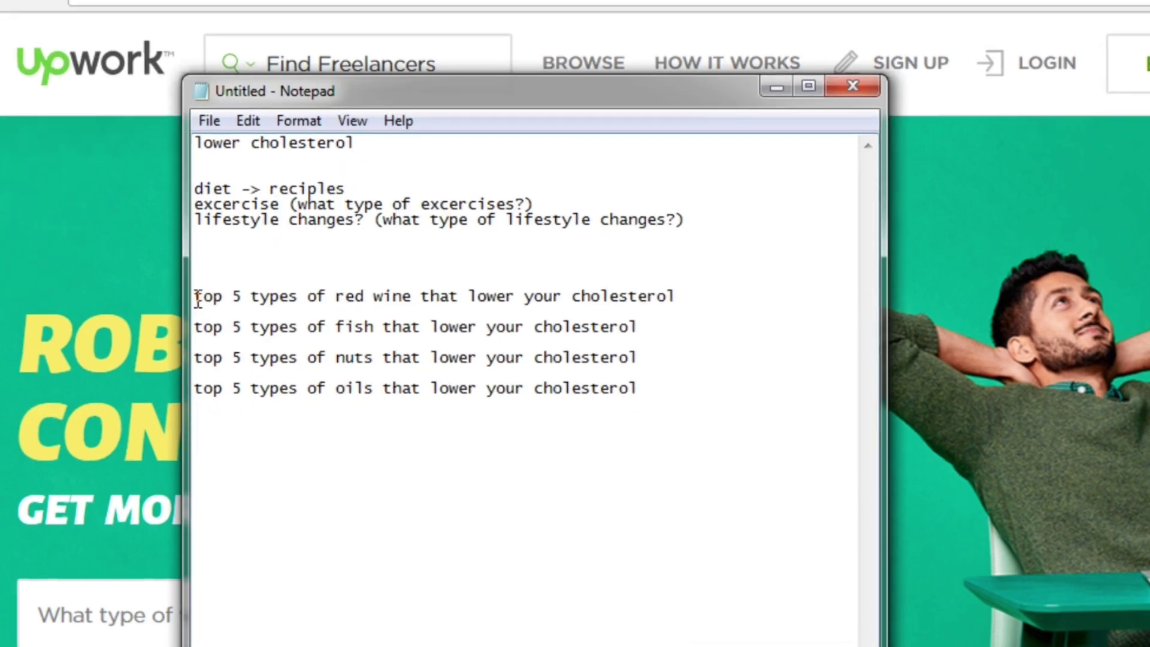
pyautogui.moveTo(198, 298); pyautogui.dragTo(664, 392)
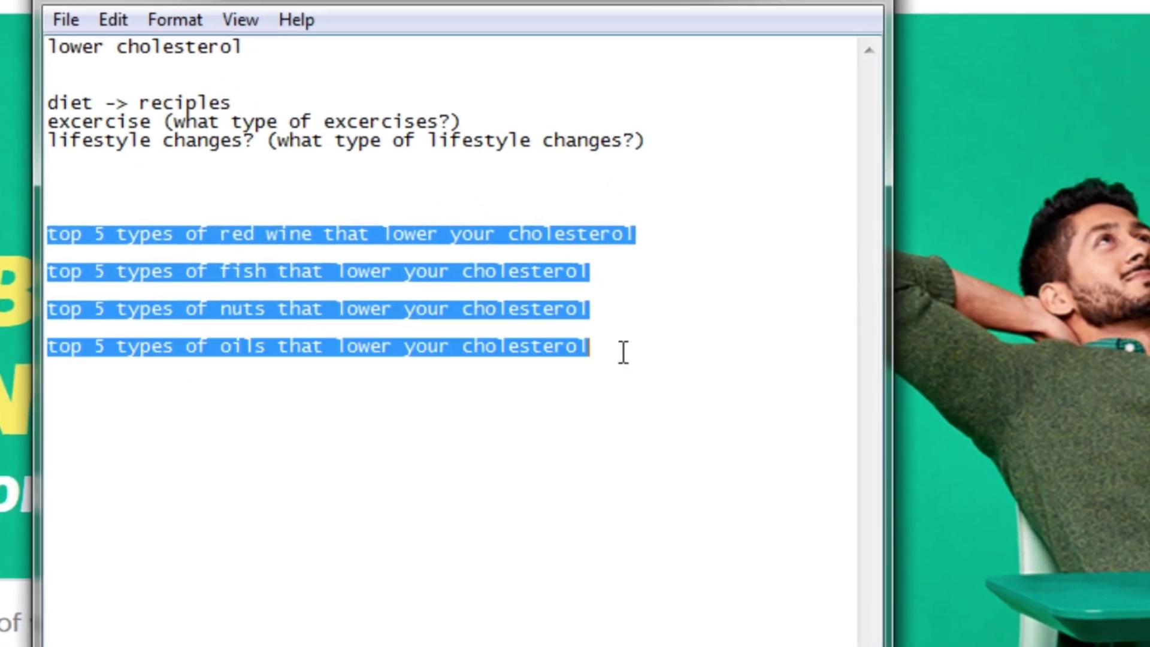
pyautogui.click(666, 393)
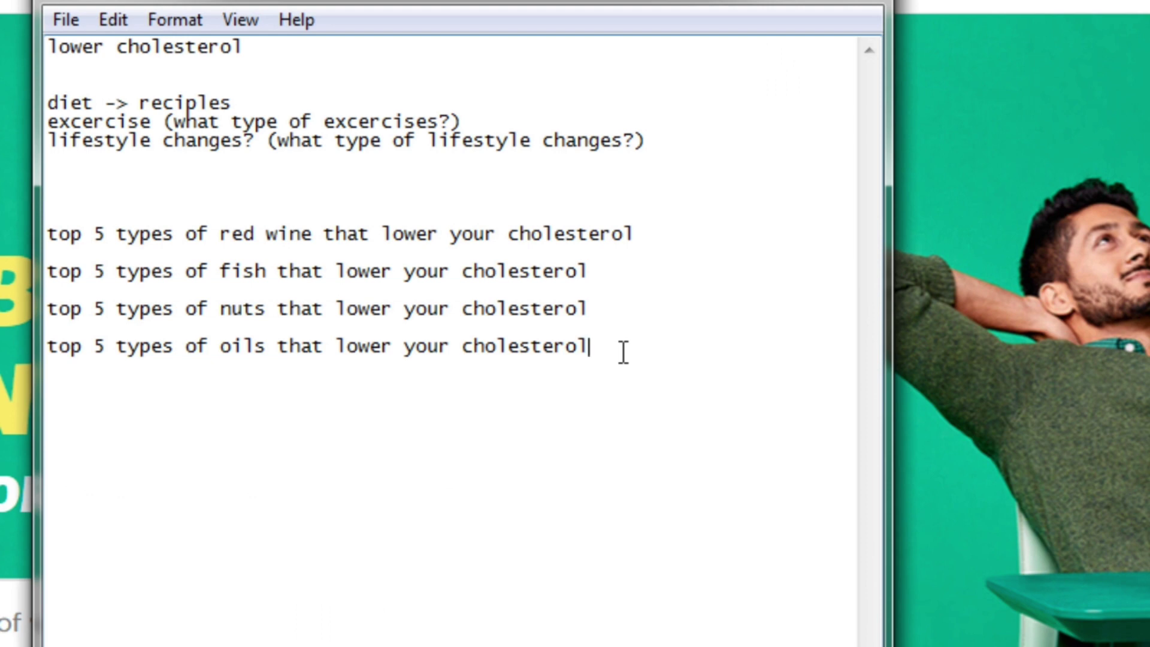
pyautogui.press('Return')
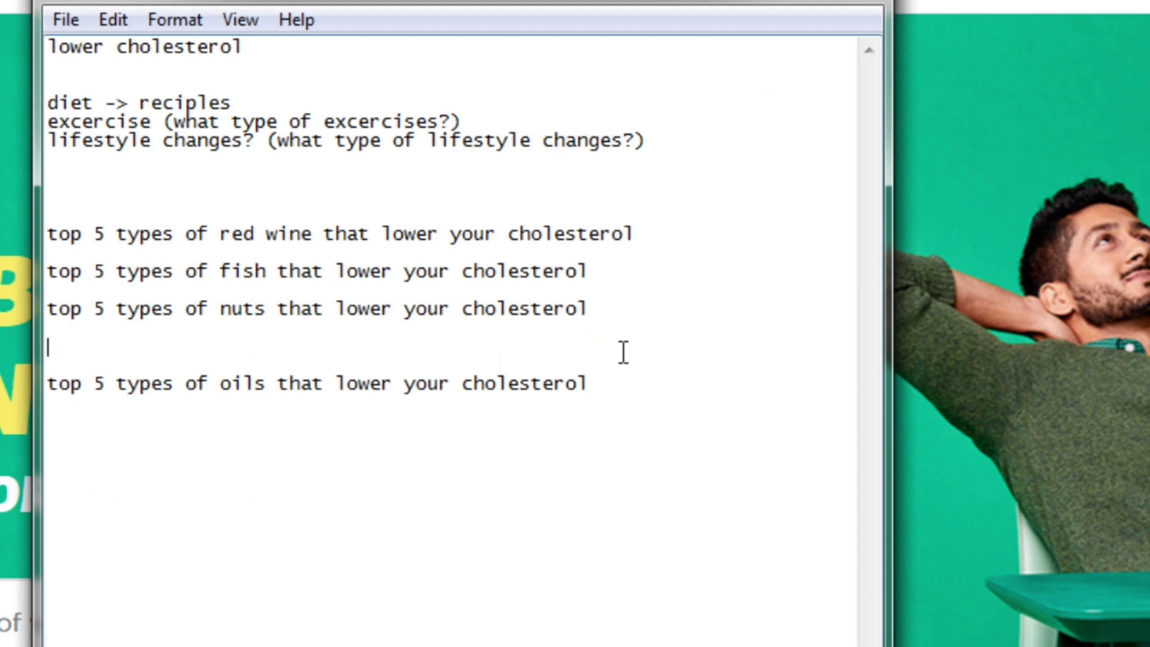
pyautogui.write('1. pinto beans')
pyautogui.press('Return')
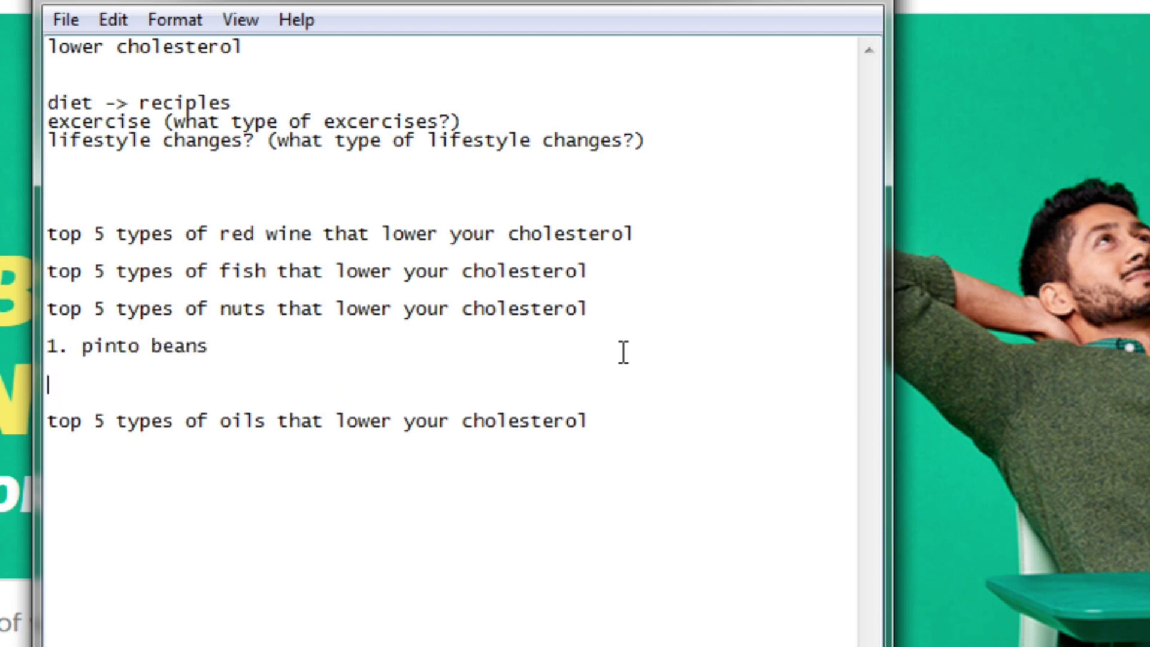
# Add "2. navy beans" to the numbered list, followed by empty entries numbered "3.", "4." and "5.".
pyautogui.write('2. nav')
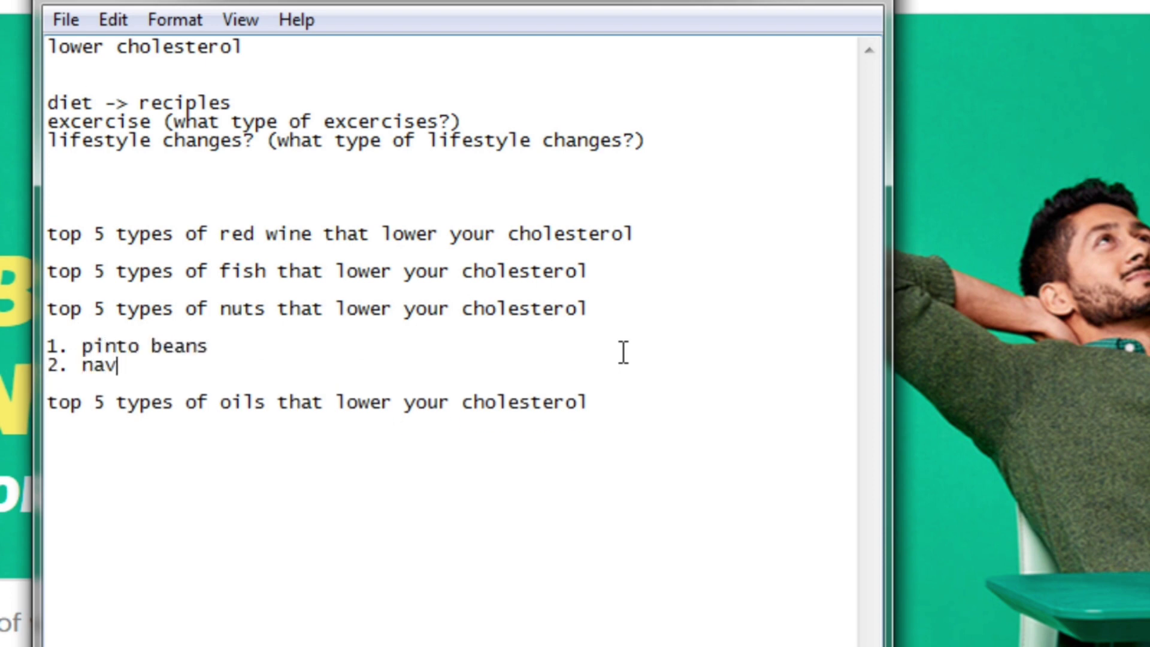
pyautogui.write('y beans')
pyautogui.press('Return')
pyautogui.write('3')
pyautogui.press('Return')
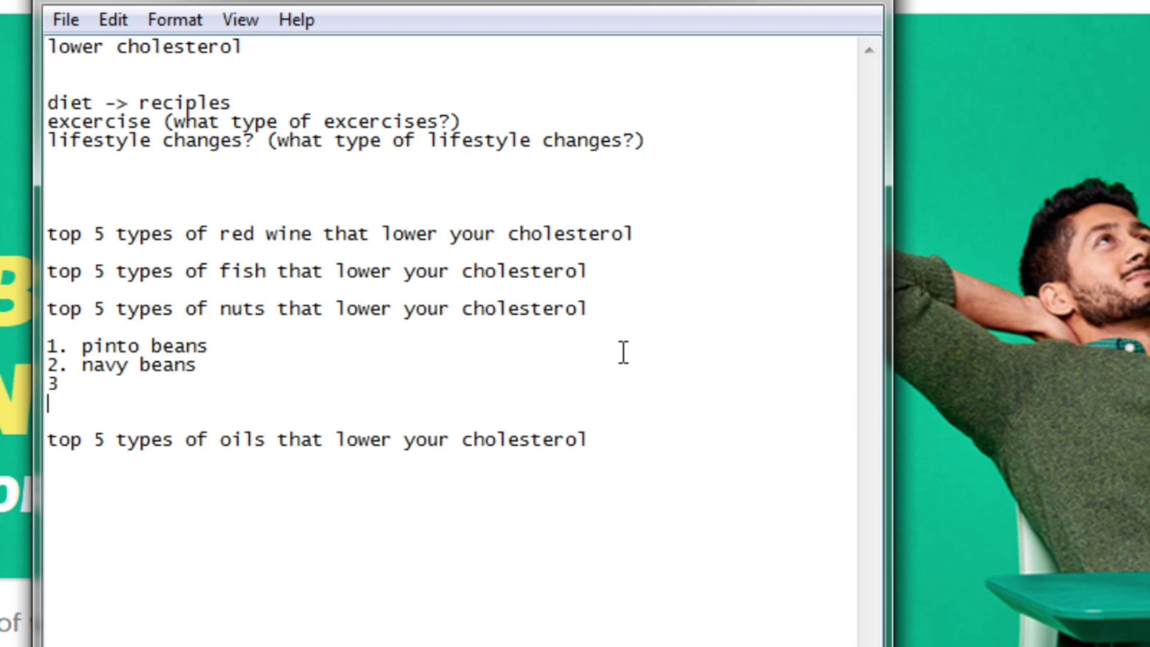
pyautogui.write('4')
pyautogui.press('Return')
pyautogui.write('5.')
pyautogui.press('Up')
pyautogui.write('.')
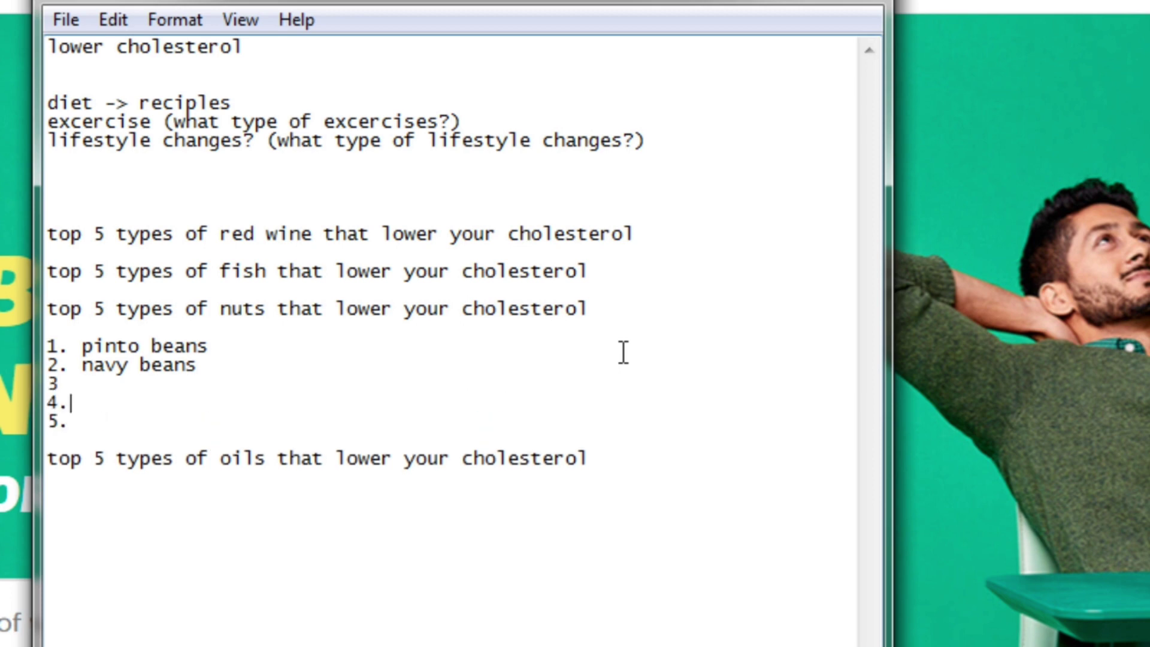
pyautogui.press('Up')
pyautogui.write('.')
# Fill in entries 3 to 5 of the numbered list with "kidney beans", "chickpeas" and "butter beans".
pyautogui.press('Down')
pyautogui.press('Down')
pyautogui.press('Up')
pyautogui.press('Up')
pyautogui.write('kidney')
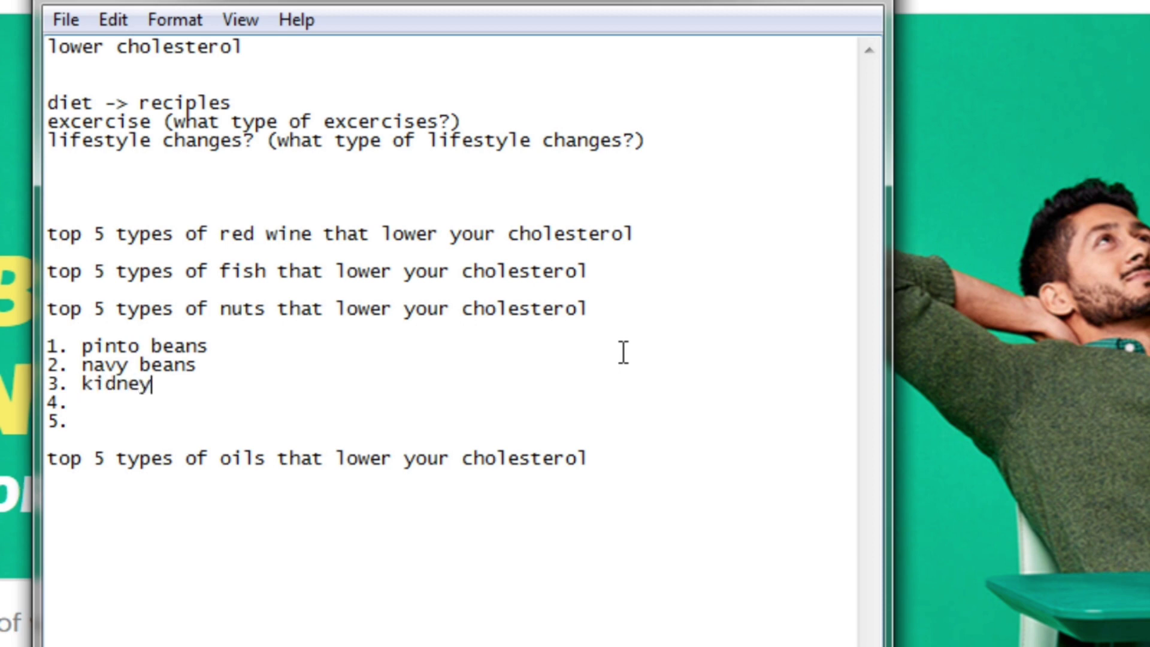
pyautogui.write(' beans')
pyautogui.press('Down')
pyautogui.write('chickpeas')
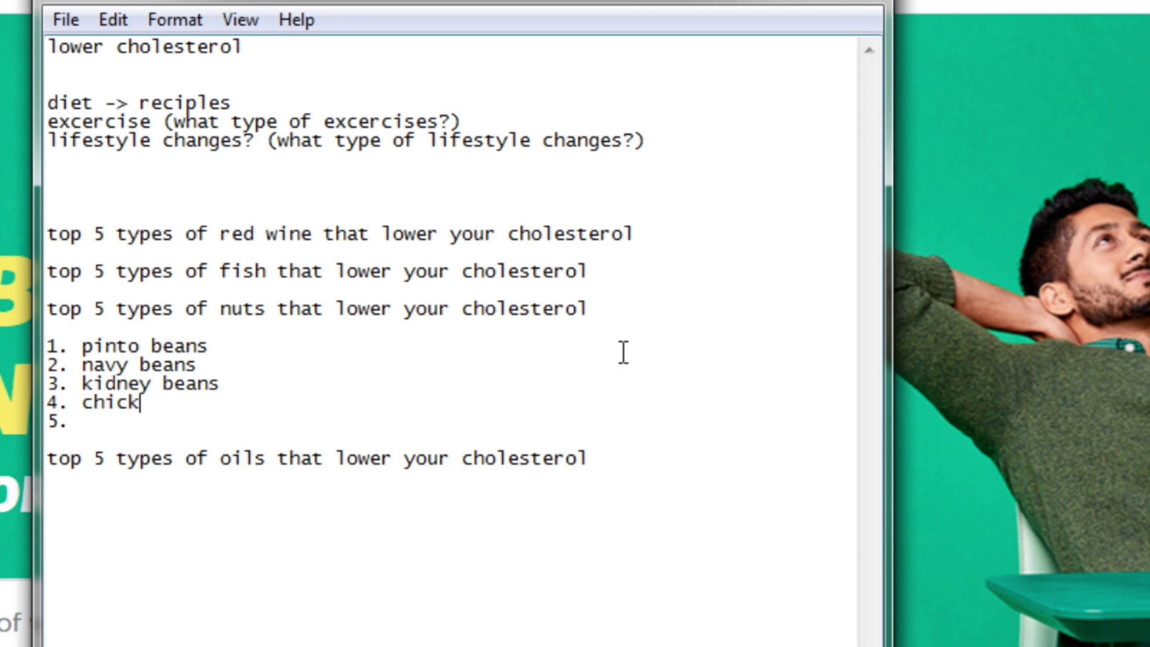
pyautogui.press('Down')
pyautogui.write('butter bea')
pyautogui.press('Up')
pyautogui.press('Up')
pyautogui.press('Up')
pyautogui.press('Up')
pyautogui.press('Up')
pyautogui.press('Up')
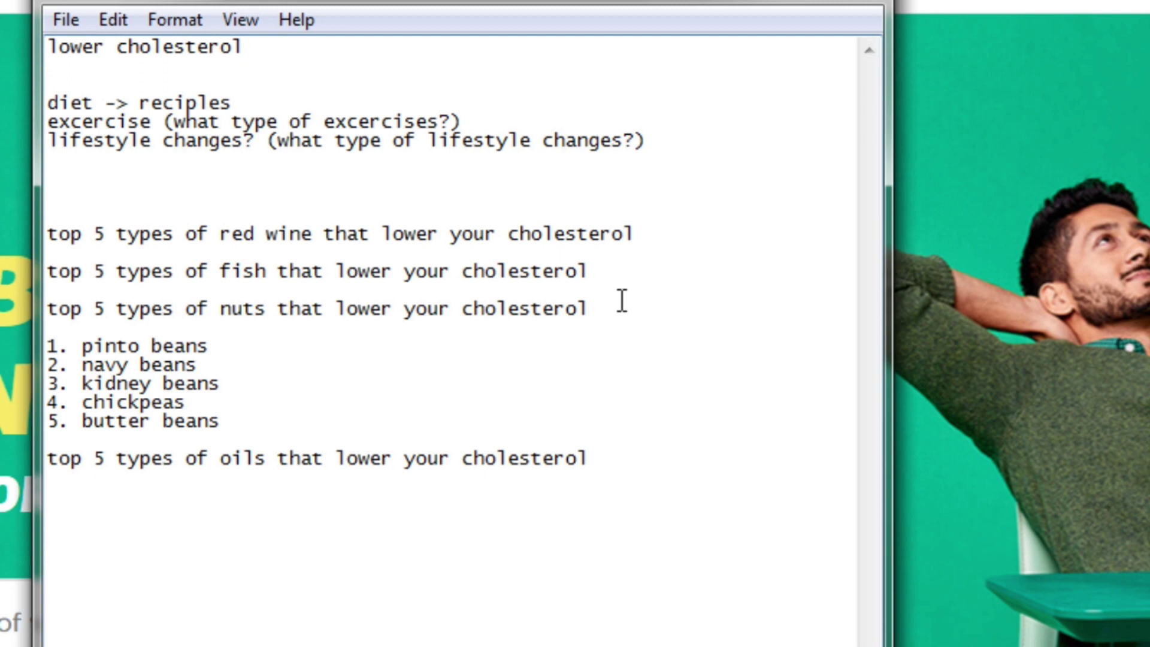
# Highlight the nuts title together with its five numbered bean entries.
pyautogui.hotkey('shift', 'Down')
pyautogui.hotkey('shift', 'Down')
pyautogui.hotkey('shift', 'Down')
pyautogui.hotkey('shift', 'Down')
pyautogui.hotkey('shift', 'Down')
pyautogui.hotkey('shift', 'Down')
pyautogui.hotkey('shift', 'Down')
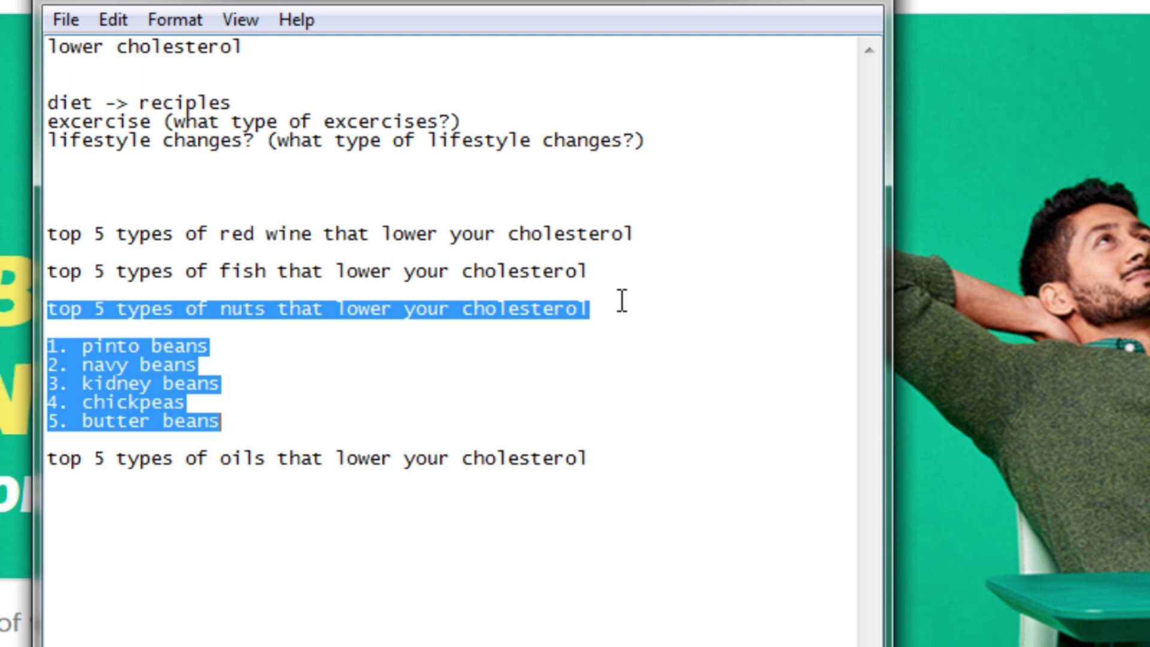
# Add the line "what and the why's" below the numbered list, followed by several blank lines.
pyautogui.press('Down')
pyautogui.press('Up')
pyautogui.press('Up')
pyautogui.press('Down')
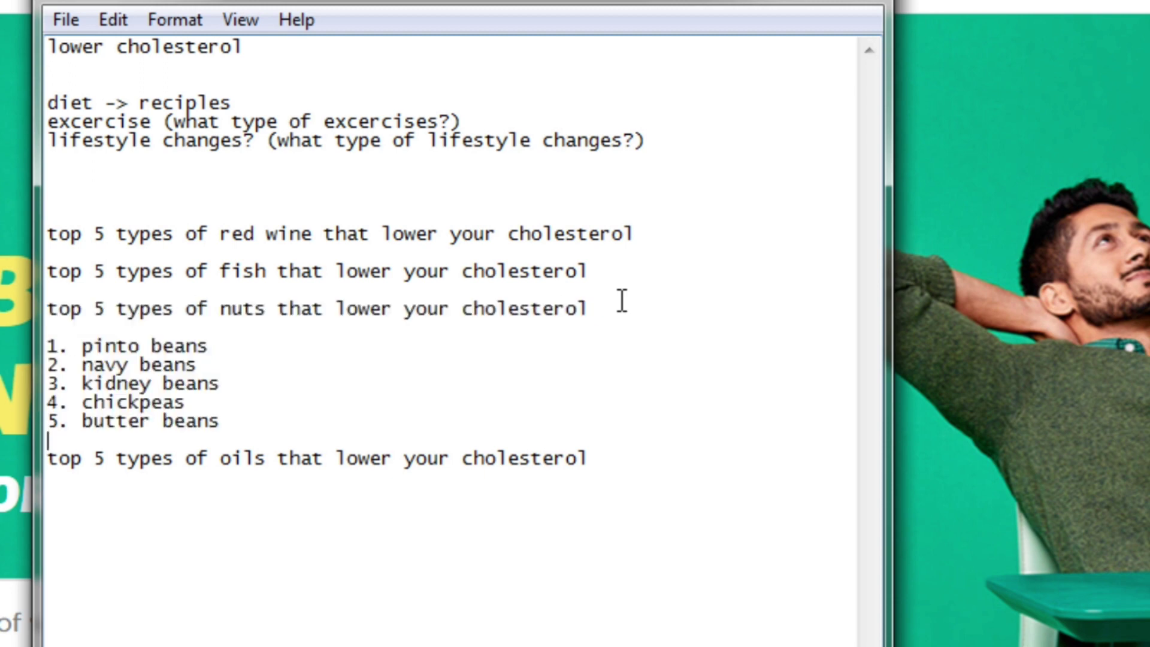
pyautogui.press('Return')
pyautogui.write('what')
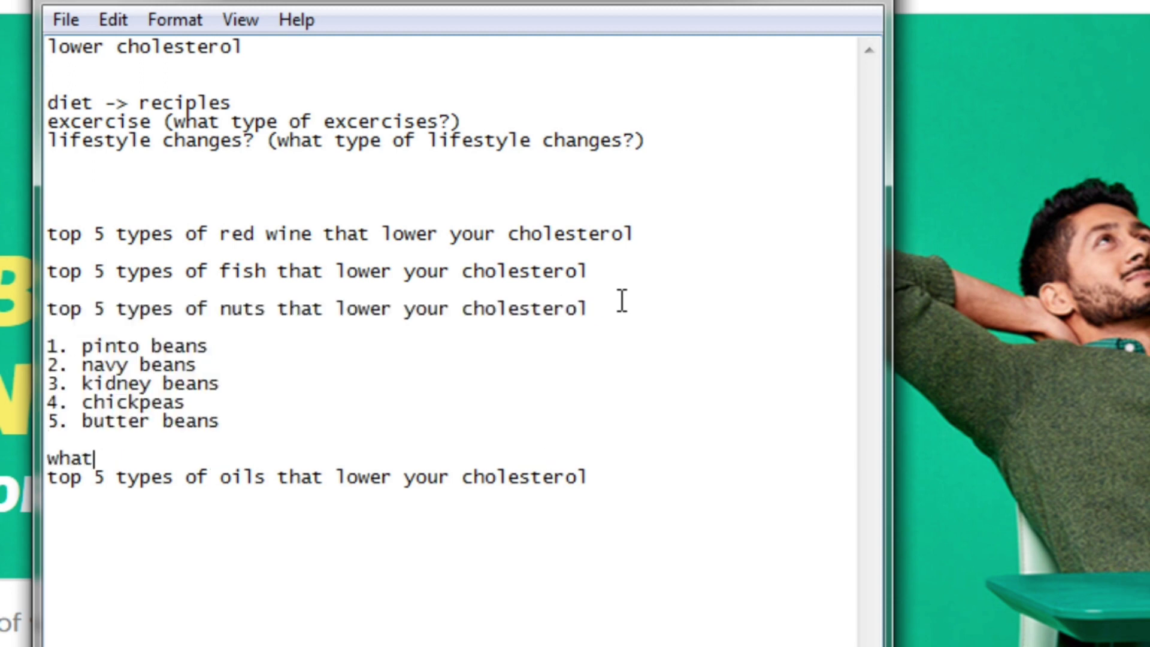
pyautogui.write(" and the why's")
pyautogui.press('Return')
pyautogui.press('Return')
pyautogui.press('Return')
pyautogui.press('Return')
pyautogui.press('Return')
pyautogui.press('Return')
pyautogui.press('Up')
pyautogui.press('Up')
pyautogui.press('Up')
pyautogui.press('Up')
pyautogui.press('Up')
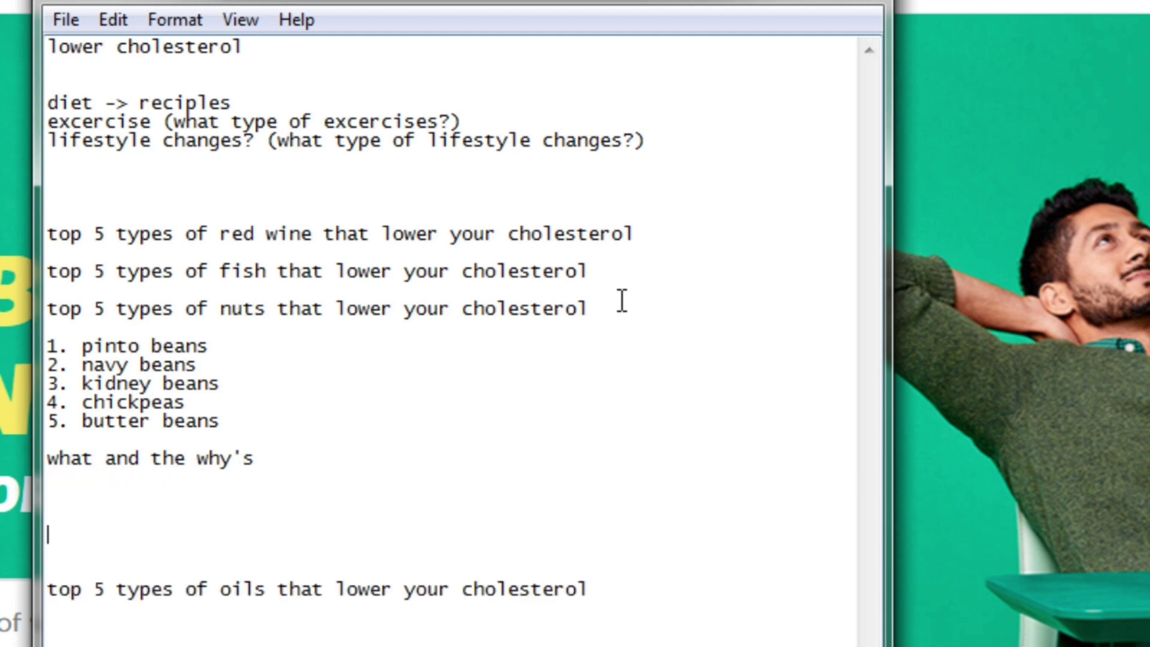
pyautogui.press('Up')
pyautogui.press('Up')
pyautogui.press('Up')
pyautogui.press('Up')
pyautogui.press('Up')
pyautogui.press('Up')
pyautogui.press('Up')
pyautogui.press('Up')
pyautogui.press('Up')
pyautogui.press('Down')
pyautogui.press('Down')
pyautogui.press('Down')
pyautogui.press('Down')
pyautogui.press('Down')
pyautogui.press('Down')
pyautogui.press('Down')
pyautogui.press('Down')
# Below the "what and the why's" line, leave a gap and add the line: solution = "how" = buy your product.
pyautogui.hotkey('ctrl', 'Right')
pyautogui.hotkey('ctrl', 'Right')
pyautogui.hotkey('ctrl', 'Right')
pyautogui.press('End')
pyautogui.press('Return')
pyautogui.press('Return')
pyautogui.press('Return')
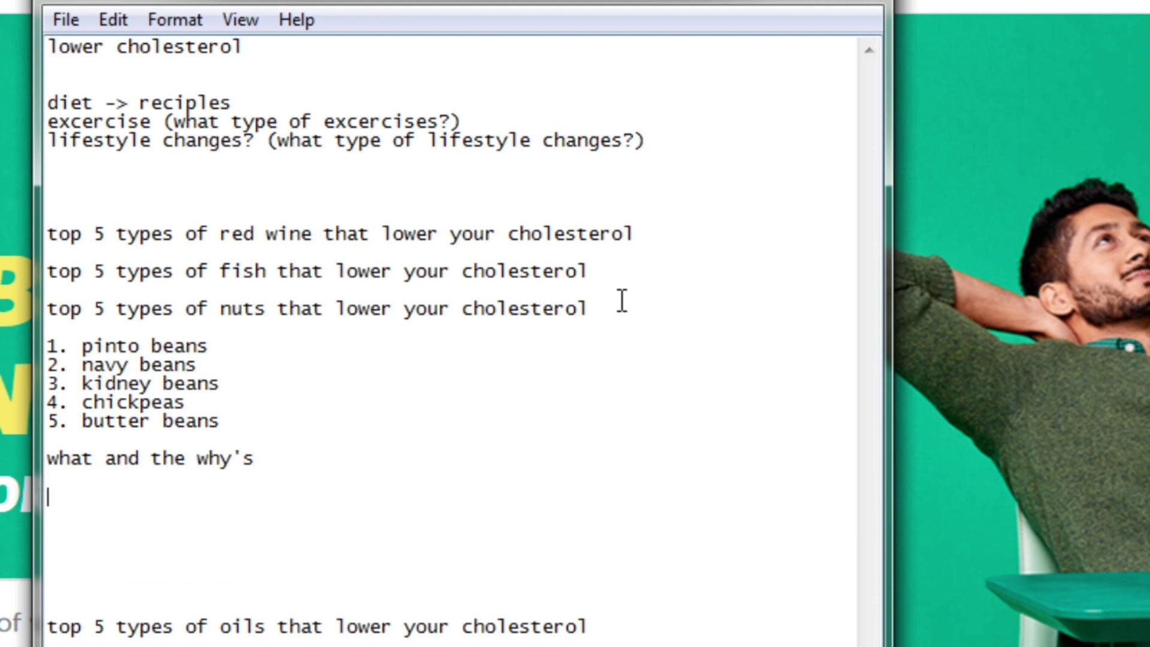
pyautogui.write('"how"')
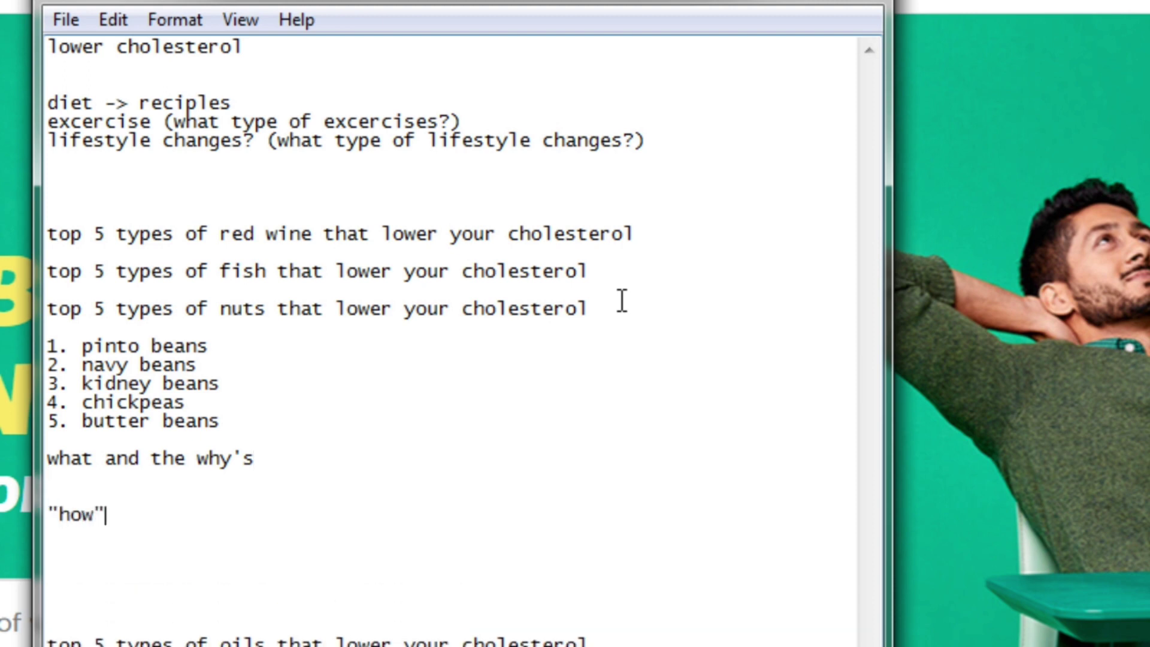
pyautogui.press('Home')
pyautogui.write('solution =')
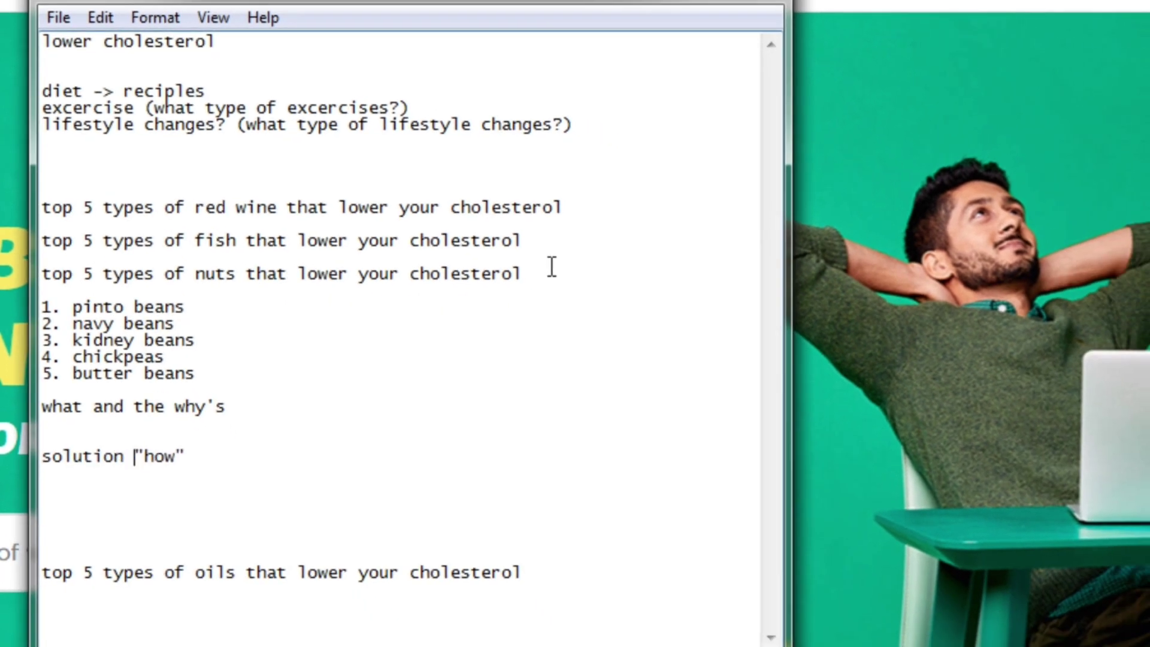
pyautogui.press('End')
pyautogui.write('= ')
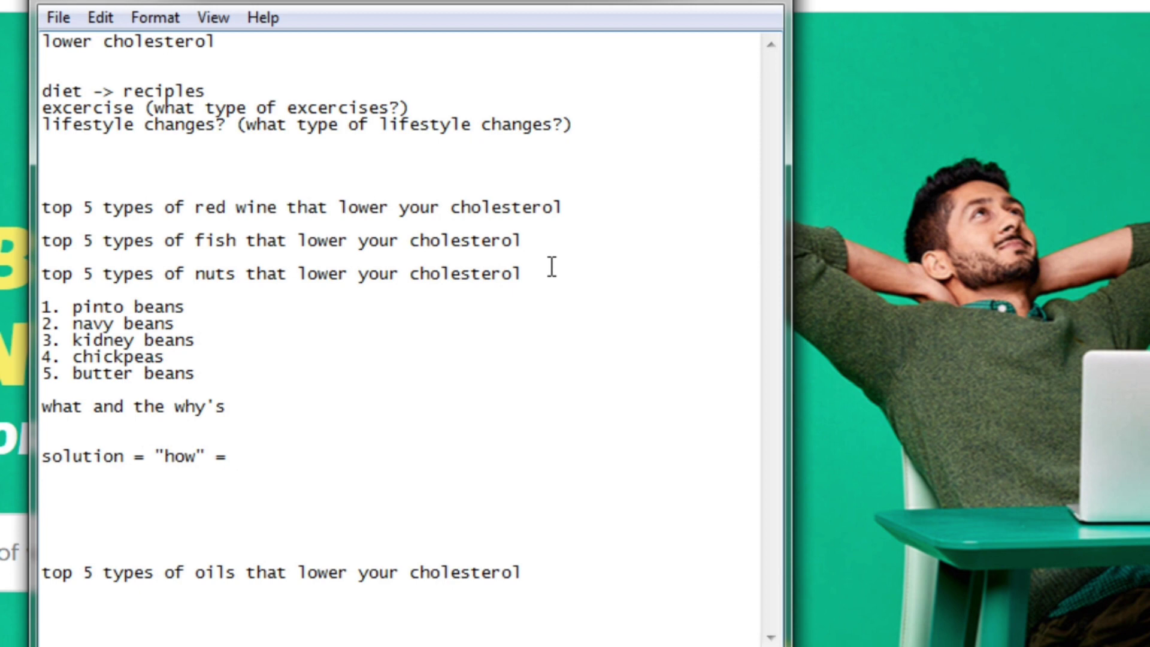
pyautogui.write('buy your pro')
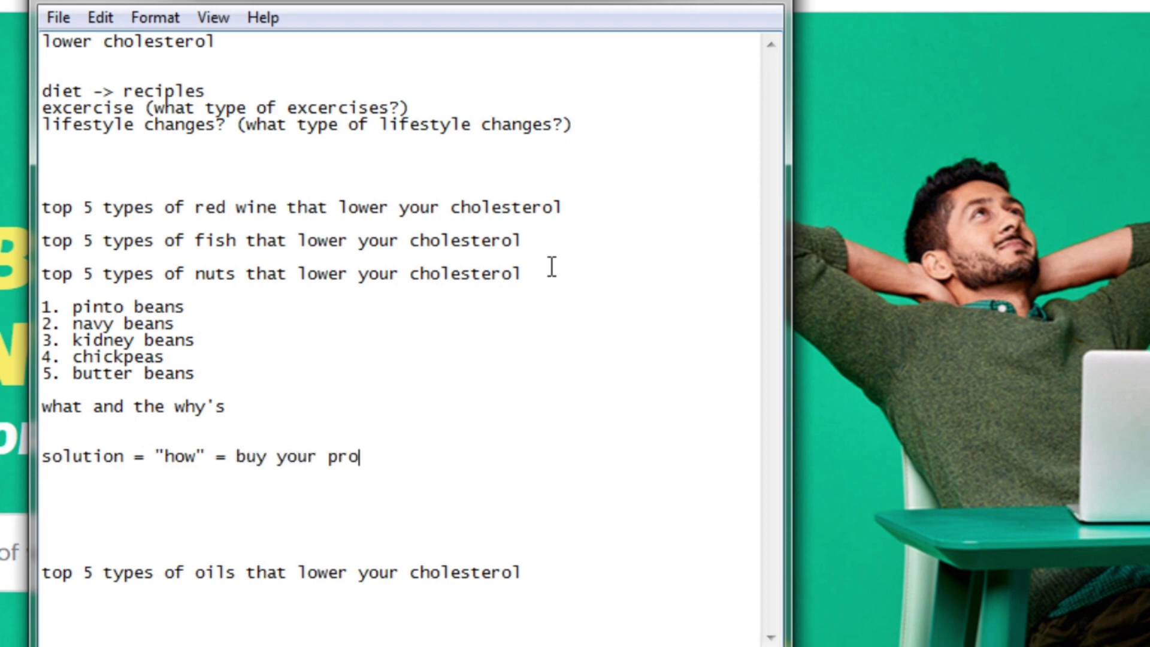
pyautogui.write('duct.')
# Highlight the solution line and the outline from the nuts title down to "what and the why's".
pyautogui.hotkey('shift', 'Home')
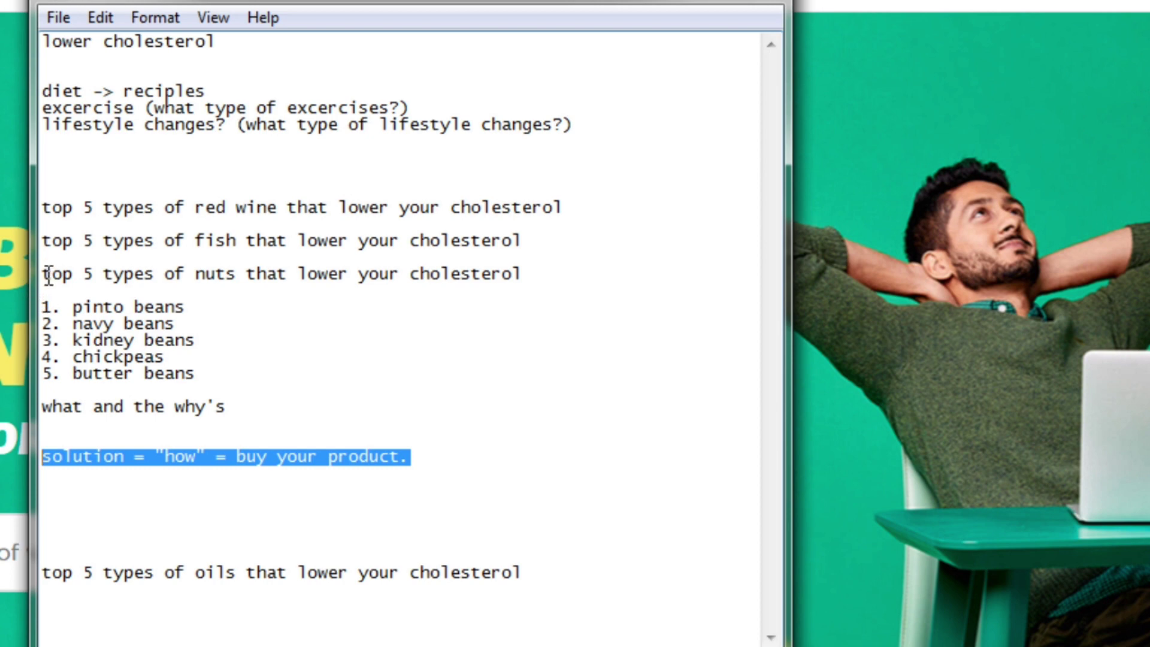
pyautogui.moveTo(46, 274); pyautogui.dragTo(275, 407)
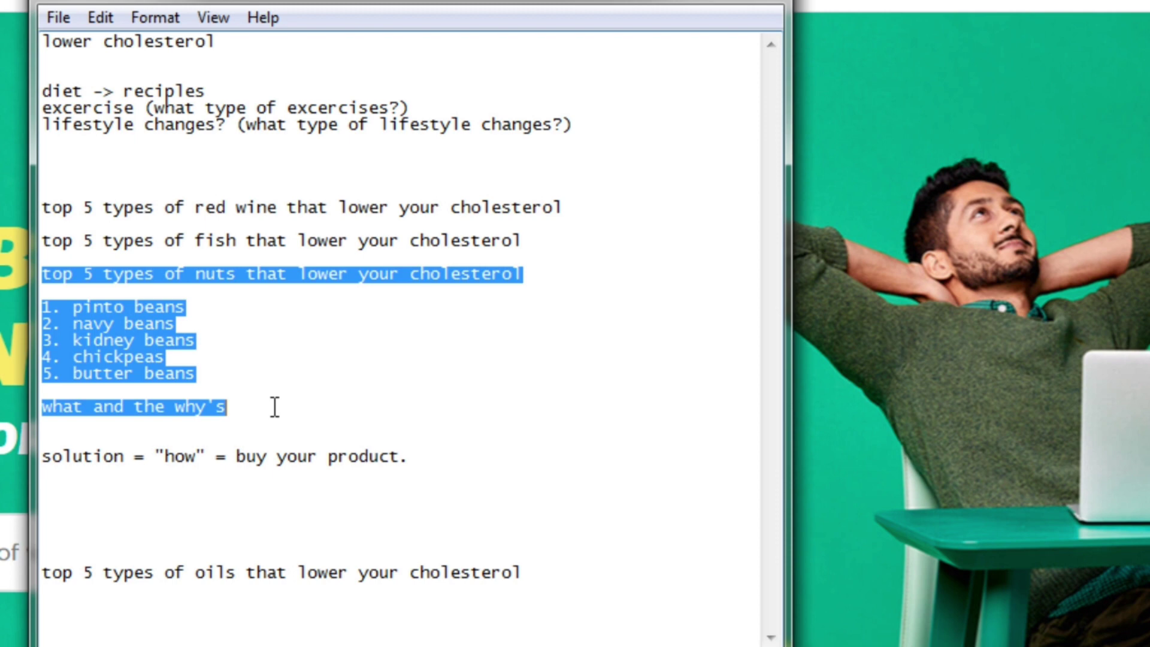
pyautogui.click(283, 450)
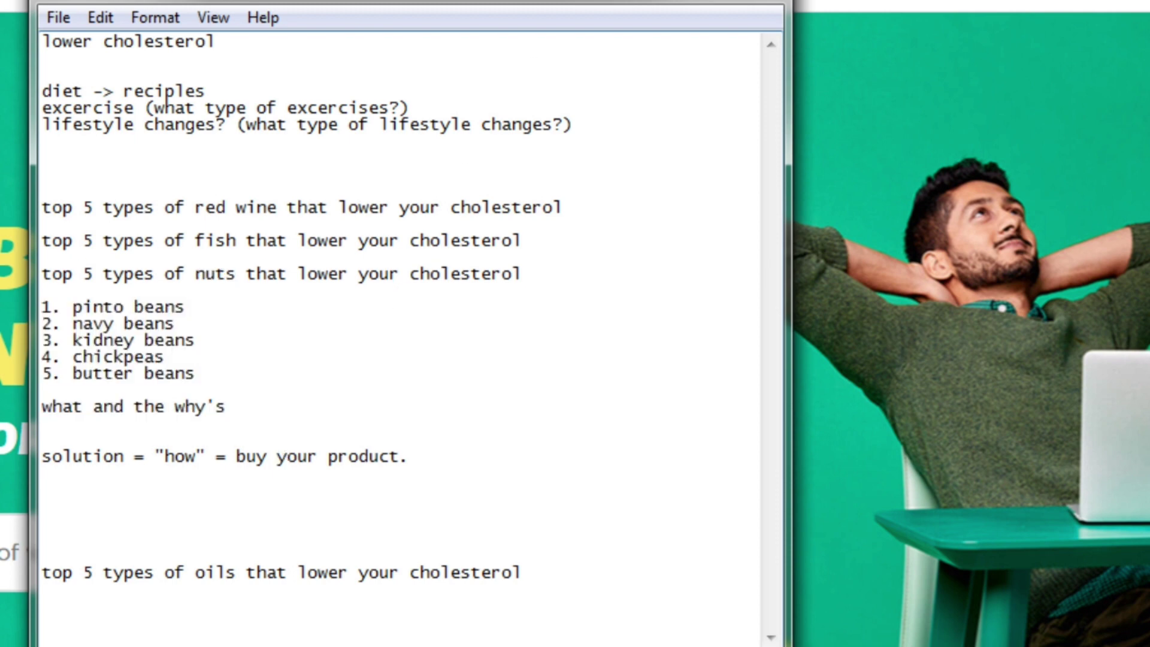
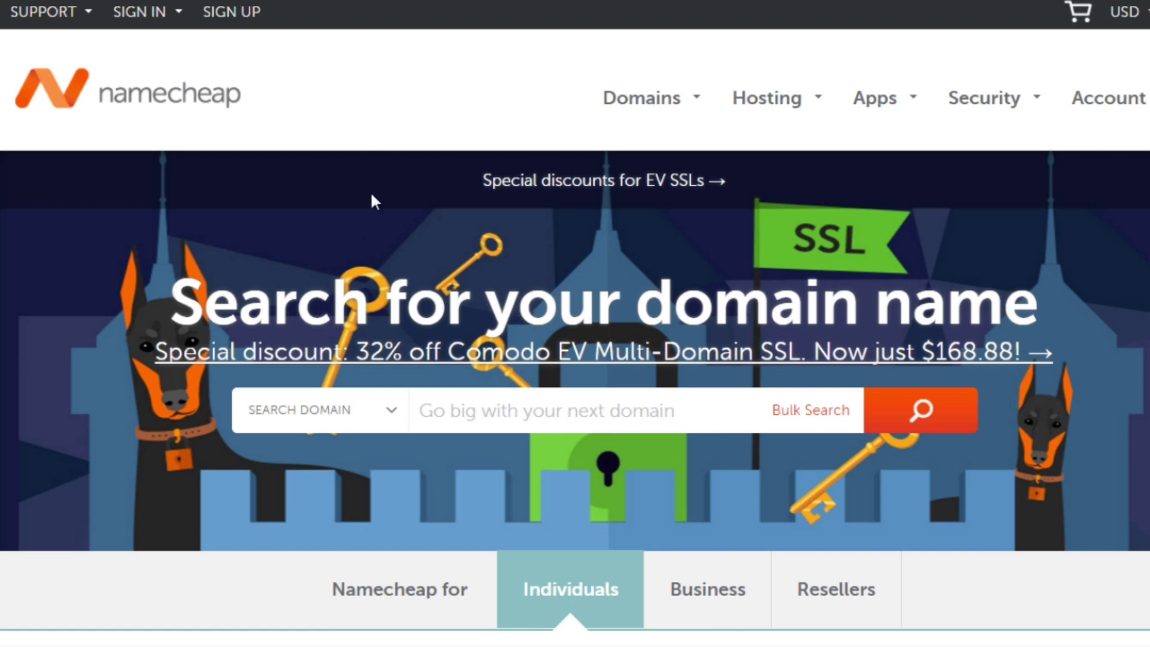
# Search Namecheap for the domain name "lowercholesterol12346".
pyautogui.scroll(-5, 385, 228)
pyautogui.scroll(-3, 385, 227)
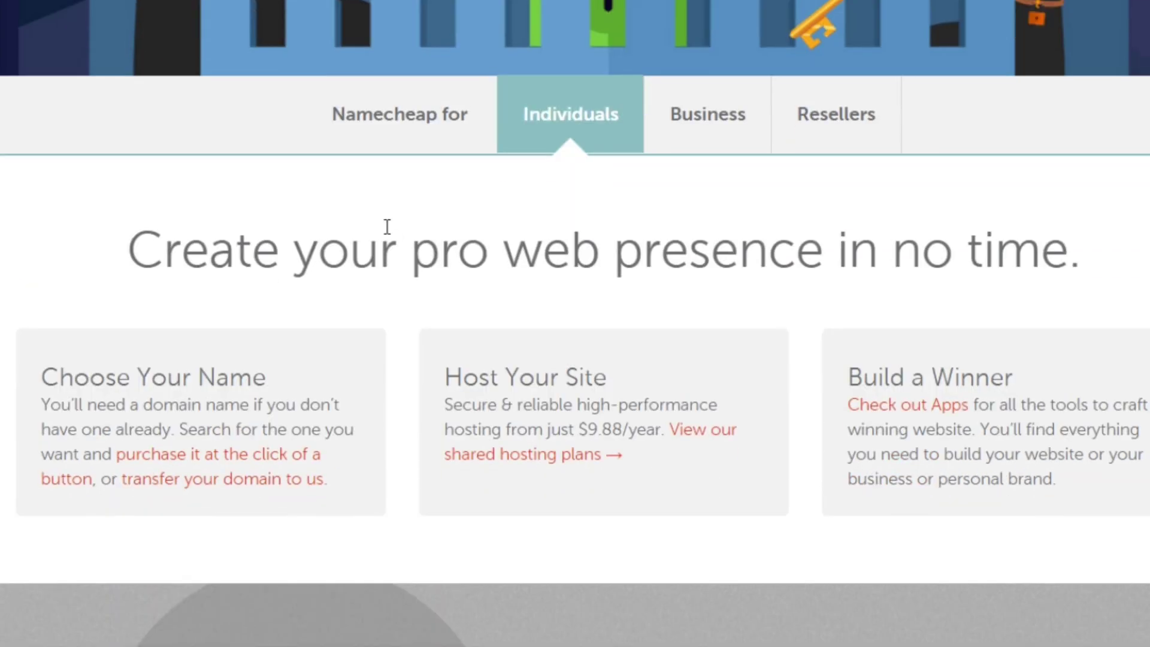
pyautogui.scroll(5, 377, 246)
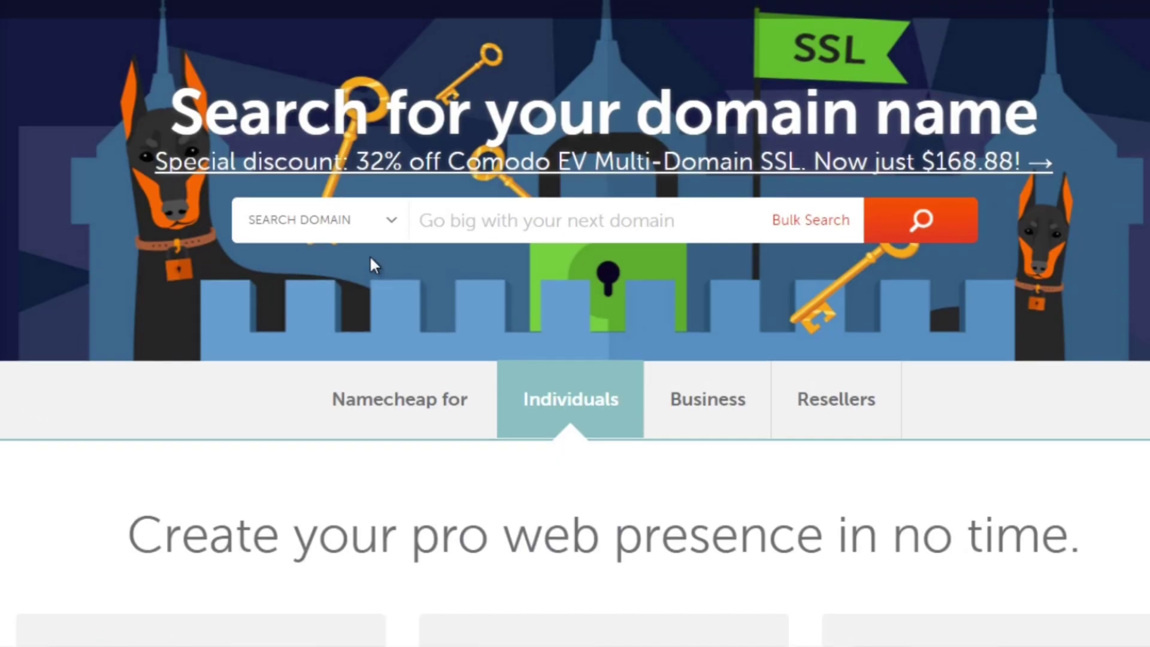
pyautogui.click(510, 211)
pyautogui.scroll(2, 487, 280)
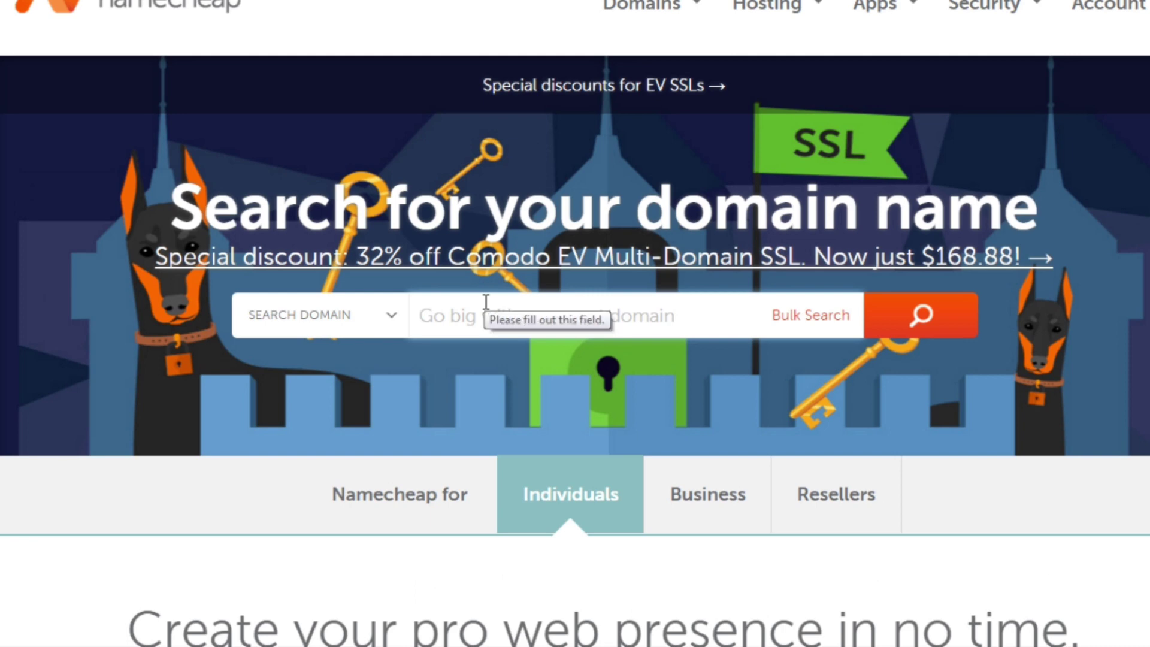
pyautogui.scroll(1, 486, 335)
pyautogui.scroll(-1, 487, 367)
pyautogui.write('l')
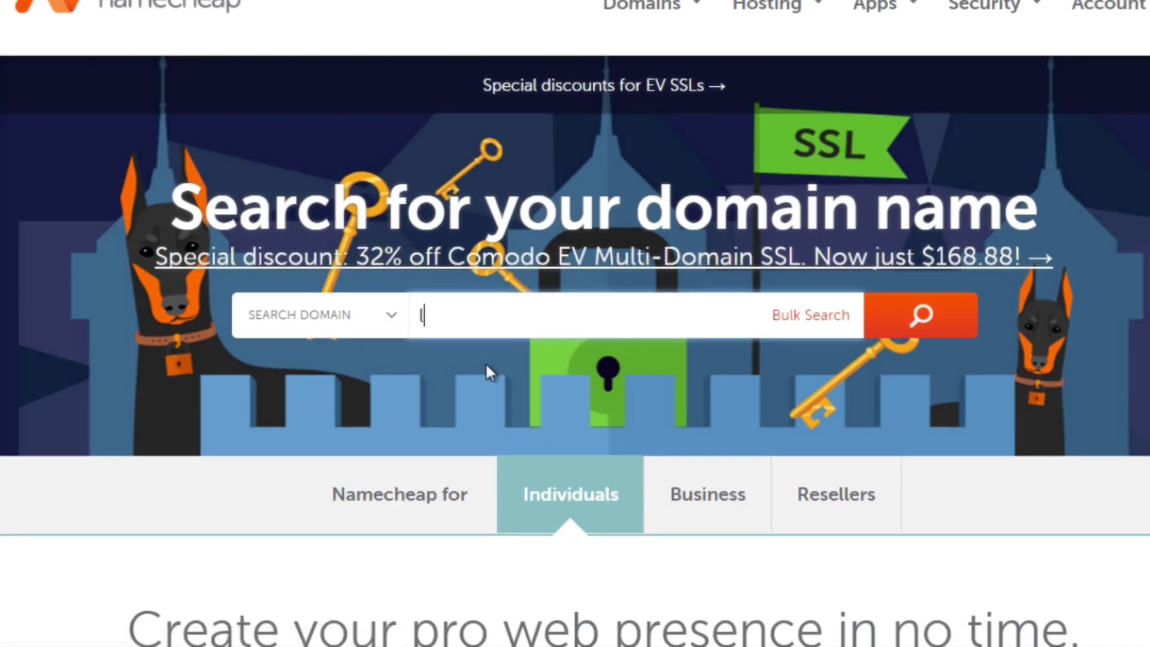
pyautogui.write('owercholees')
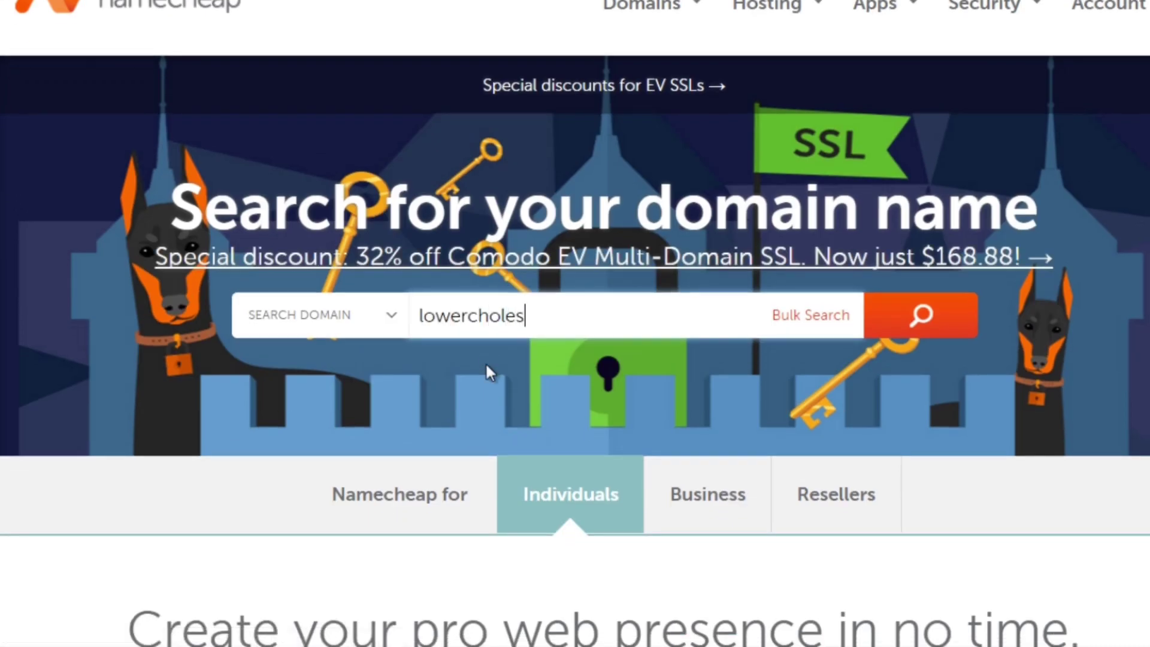
pyautogui.press('BackSpace')
pyautogui.write('est')
pyautogui.press('BackSpace')
pyautogui.press('BackSpace')
pyautogui.press('BackSpace')
pyautogui.write('ter')
pyautogui.press('BackSpace')
pyautogui.press('BackSpace')
pyautogui.press('BackSpace')
pyautogui.write('sterol')
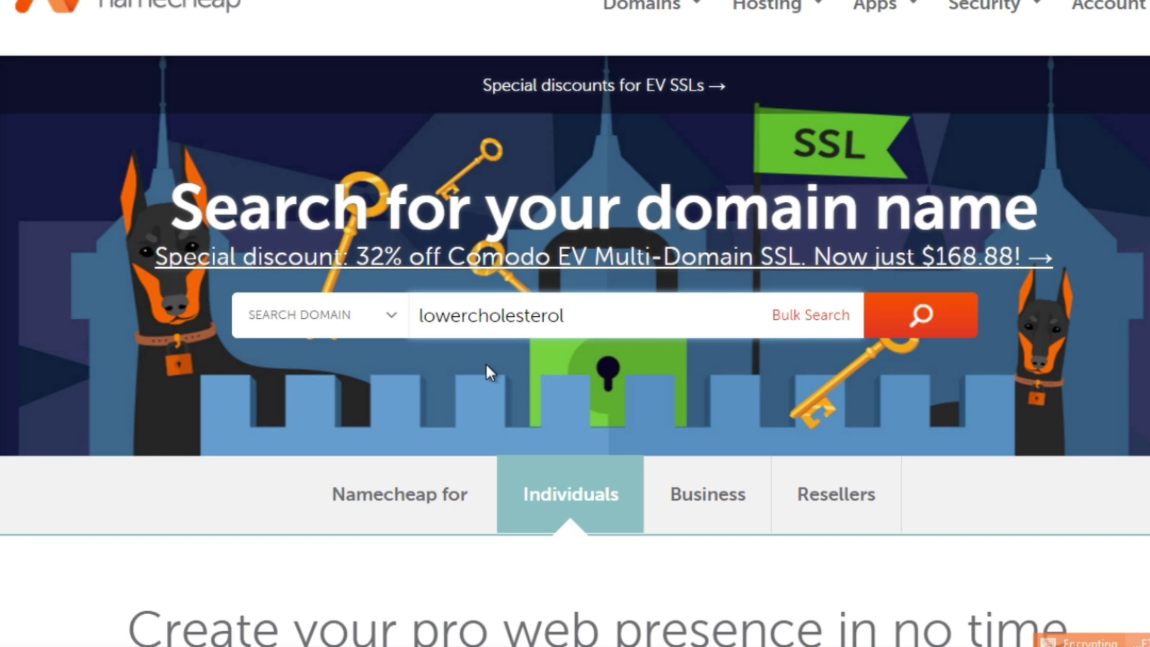
pyautogui.write('12346')
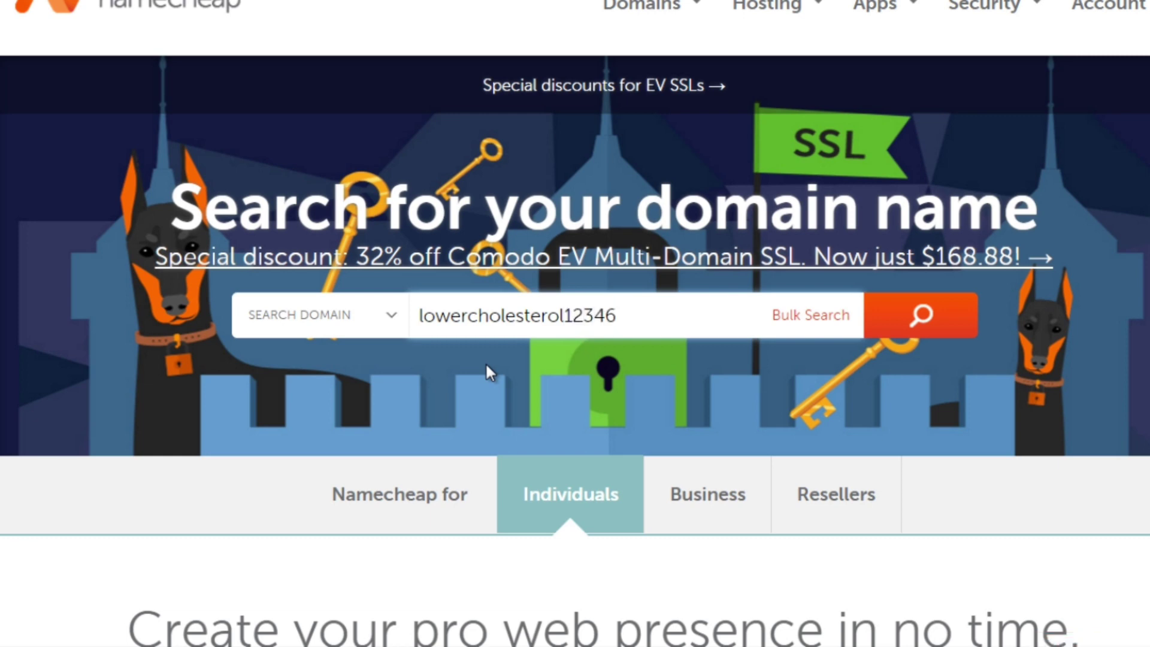
pyautogui.click(926, 321)
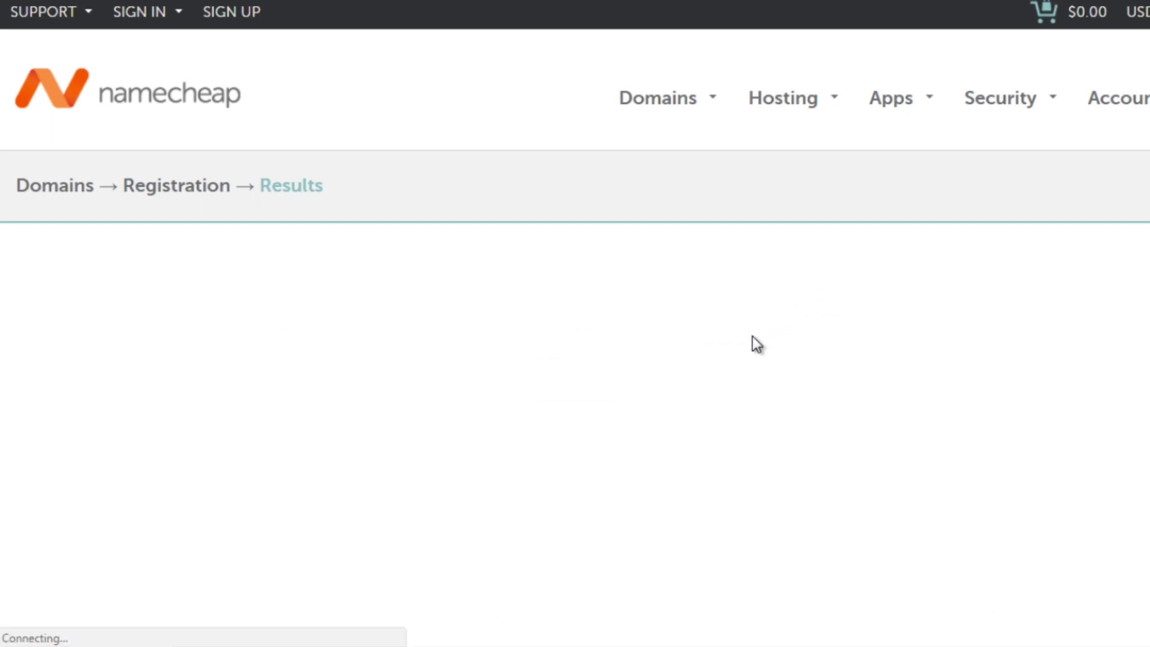
# Review the domain search results for the available extensions and their yearly prices.
pyautogui.scroll(-3, 752, 336)
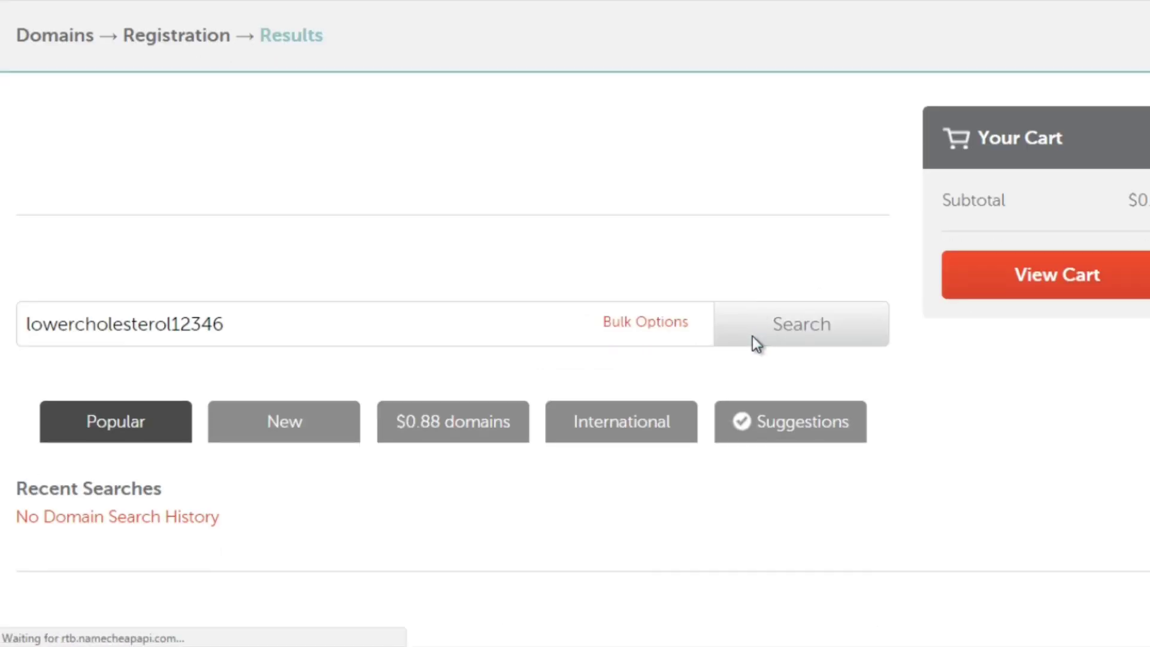
pyautogui.scroll(-5, 898, 431)
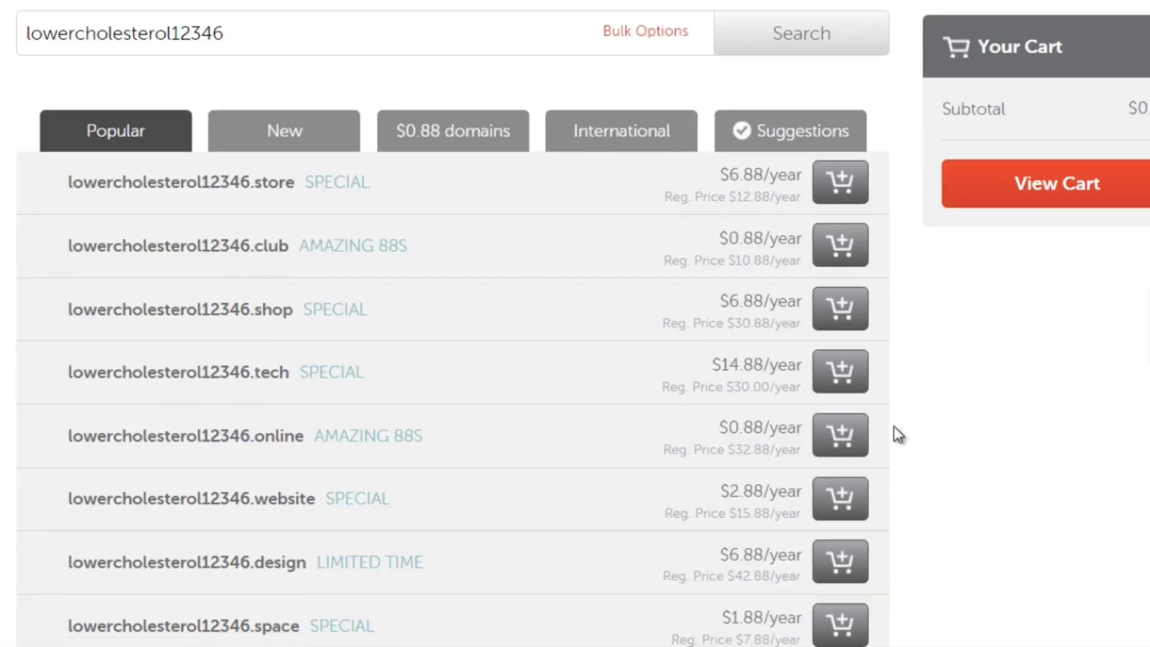
pyautogui.scroll(1, 880, 434)
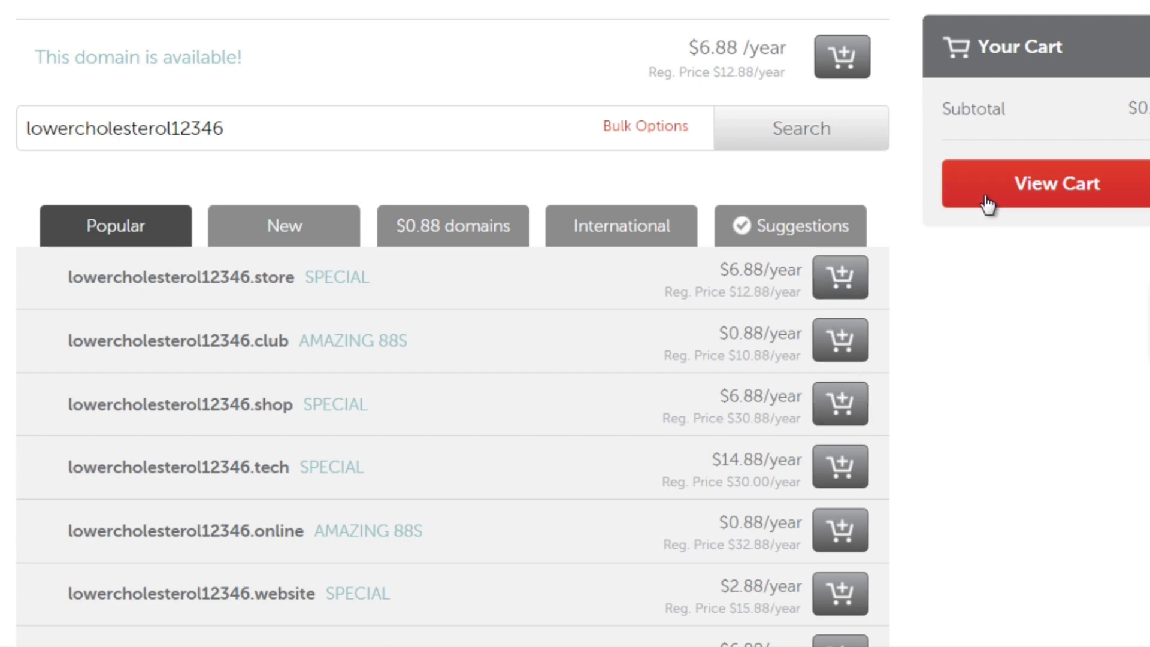
pyautogui.scroll(5, 942, 329)
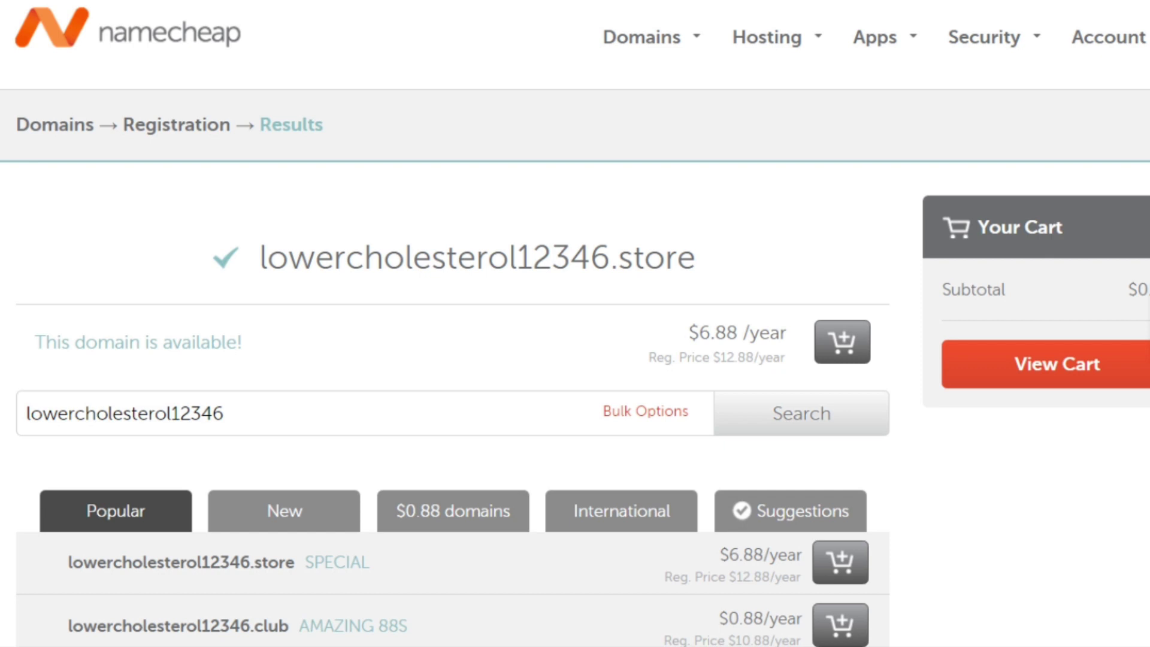
# Switch to the Word document and replace all of its text with "Domain name -> web hosting".
pyautogui.hotkey('alt', 'Tab')
pyautogui.click(601, 335)
pyautogui.hotkey('ctrl', 'a')
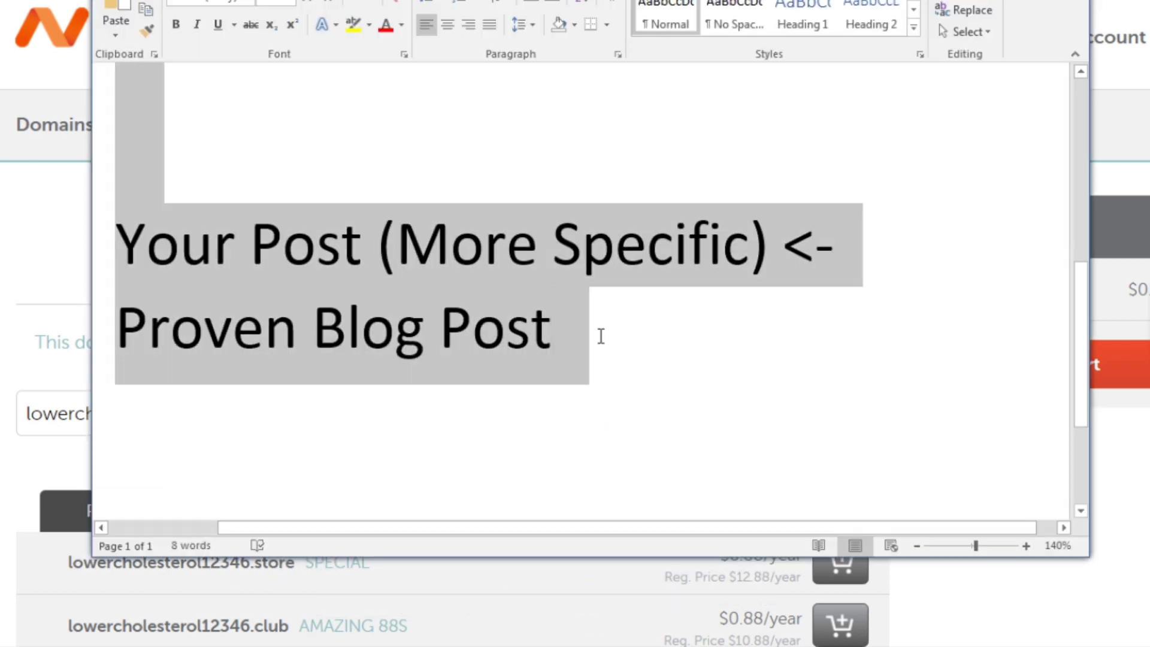
pyautogui.press('Delete')
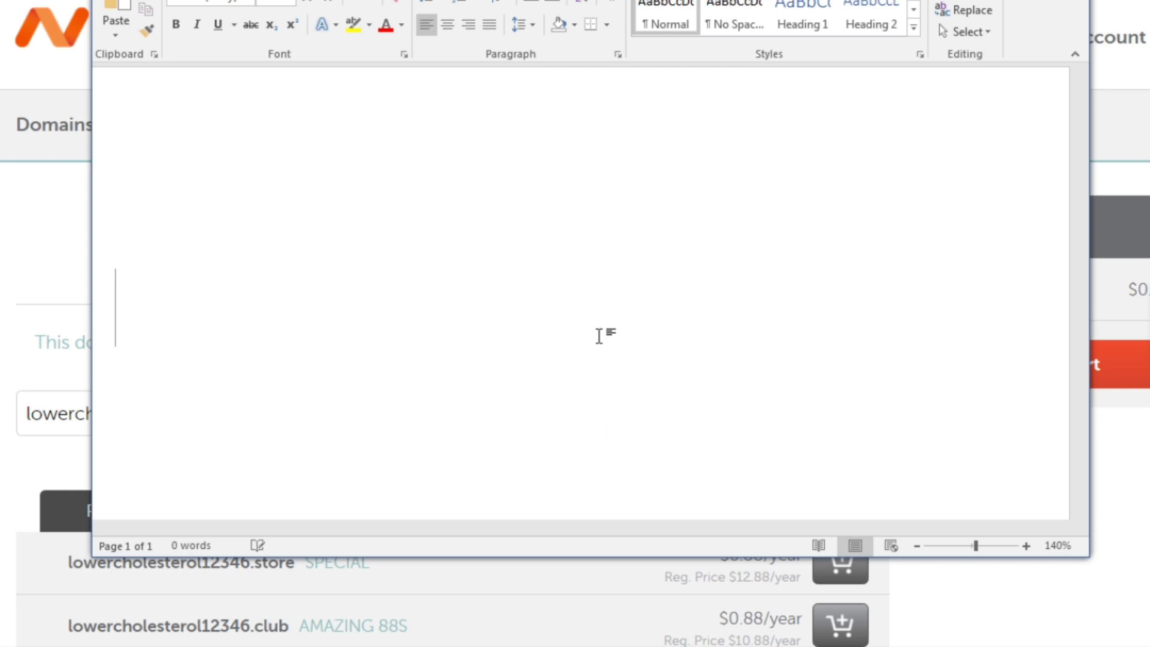
pyautogui.write('domain name -> ')
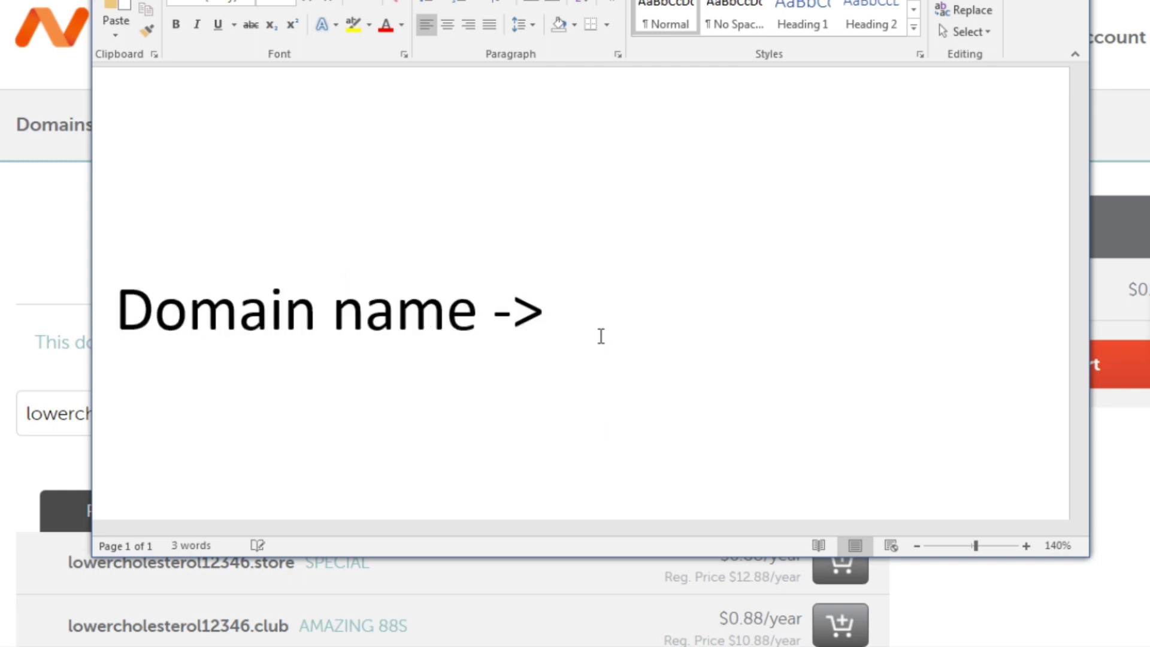
pyautogui.write('web hosting')
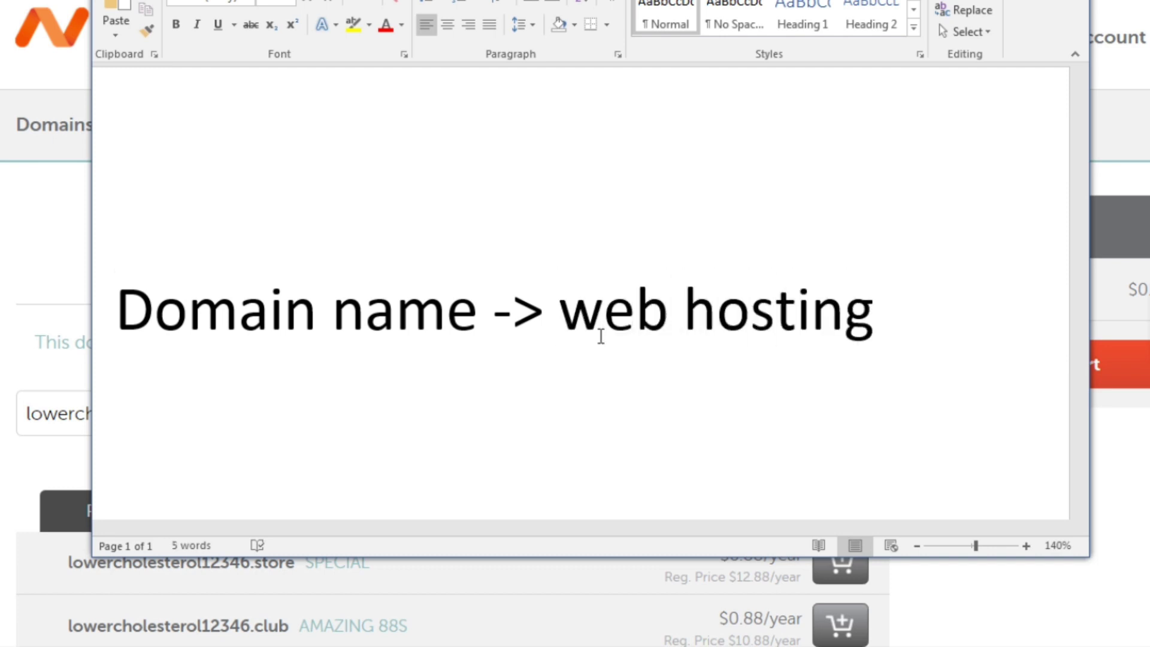
# Highlight the words "web hosting" in the document line.
pyautogui.hotkey('ctrl', 'Left')
pyautogui.hotkey('ctrl', 'Left')
pyautogui.hotkey('ctrl', 'Left')
pyautogui.hotkey('ctrl', 'Left')
pyautogui.hotkey('ctrl', 'Right')
pyautogui.hotkey('ctrl', 'Right')
pyautogui.hotkey('ctrl', 'Right')
pyautogui.hotkey('ctrl', 'Right')
pyautogui.press('Right')
pyautogui.press('Right')
pyautogui.press('Right')
pyautogui.press('Right')
pyautogui.press('Right')
pyautogui.press('End')
pyautogui.hotkey('ctrl', 'shift', 'Left')
pyautogui.hotkey('ctrl', 'shift', 'Left')
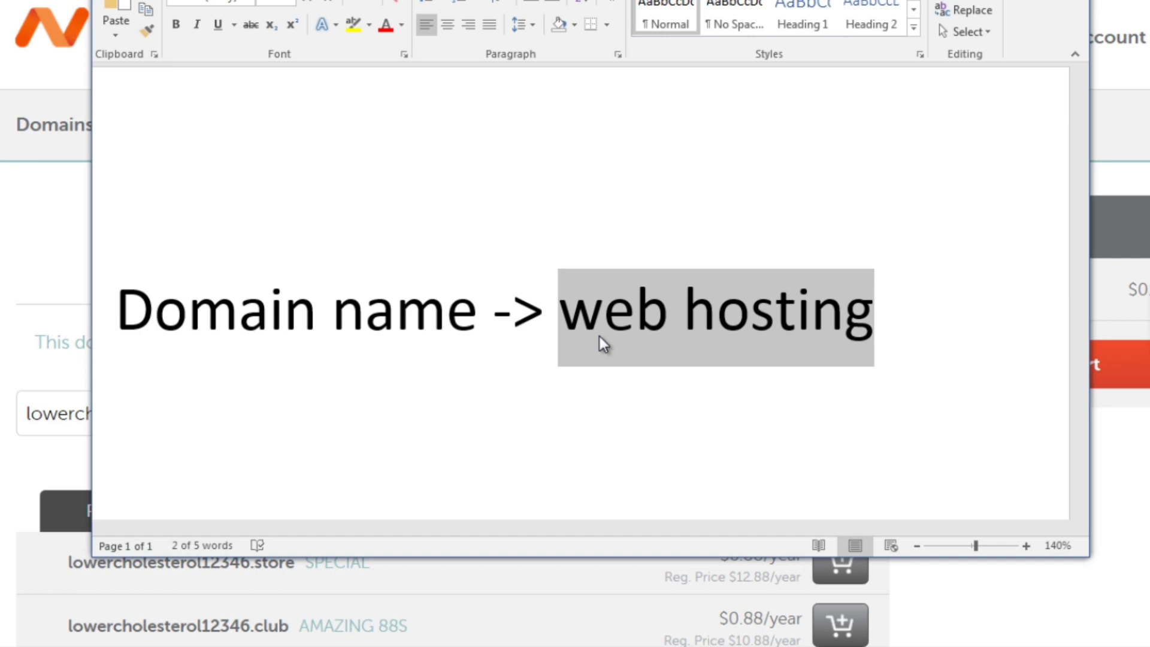
pyautogui.press('Right')
pyautogui.press('Left')
pyautogui.hotkey('ctrl', 'Left')
pyautogui.hotkey('ctrl', 'Left')
pyautogui.hotkey('ctrl', 'Left')
pyautogui.press('Right')
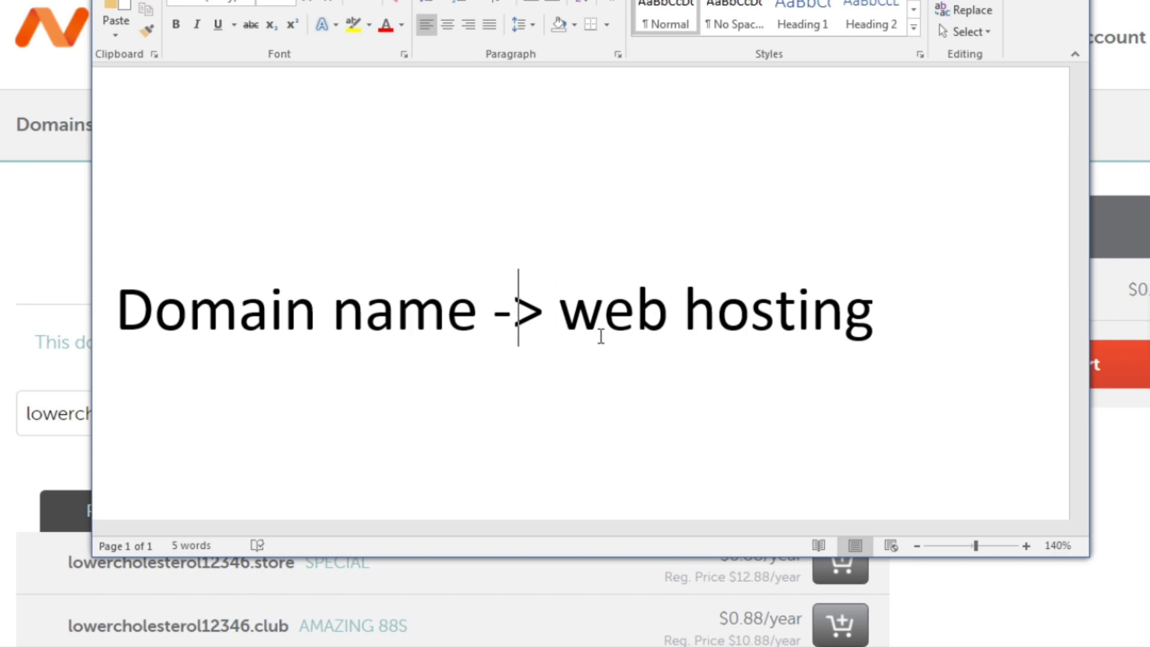
pyautogui.hotkey('ctrl', 'Right')
pyautogui.hotkey('ctrl', 'shift', 'Right')
pyautogui.hotkey('ctrl', 'shift', 'Right')
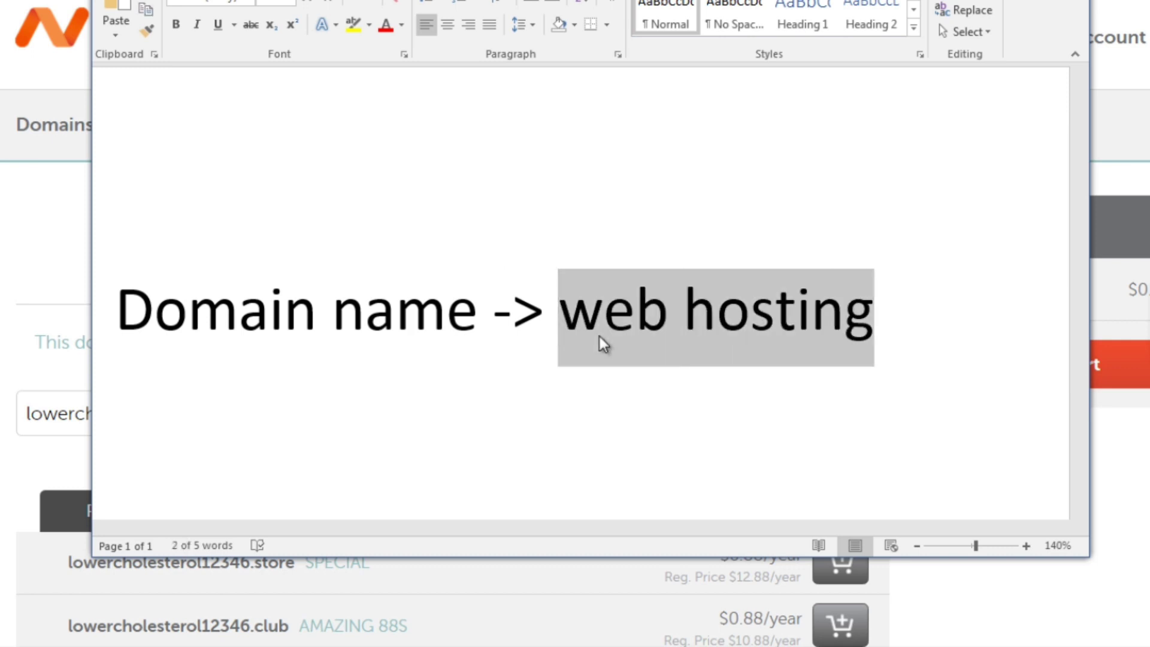
# Switch back to the browser and examine the KnownHost homepage's managed hosting and support descriptions.
pyautogui.click(9, 216)
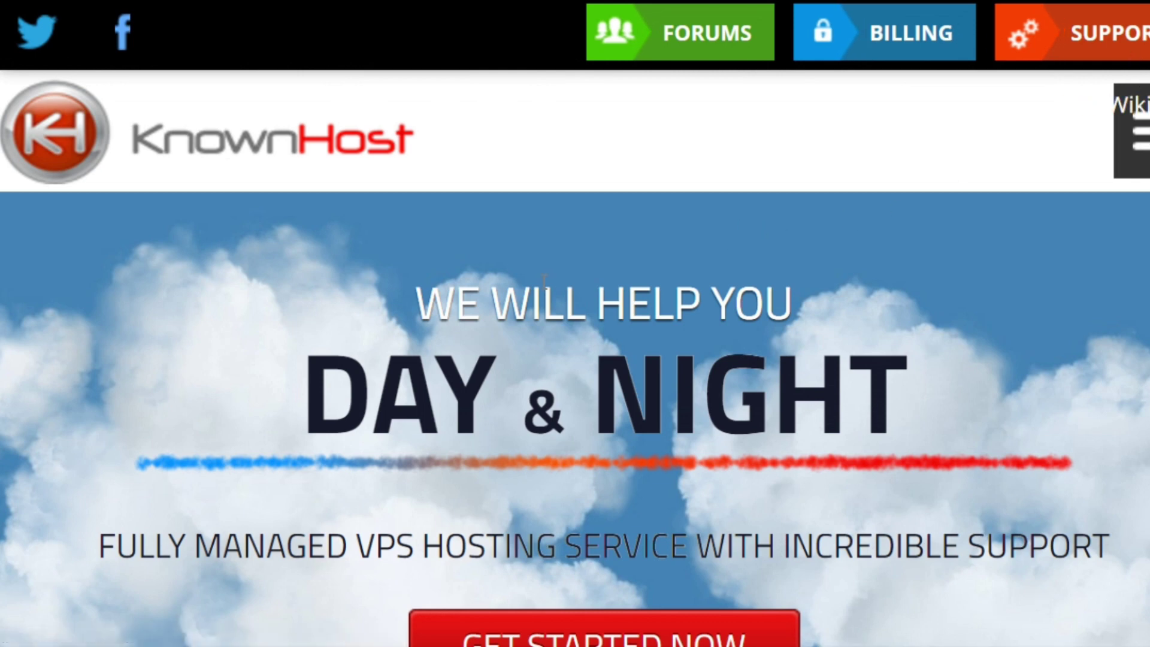
pyautogui.scroll(-3, 543, 282)
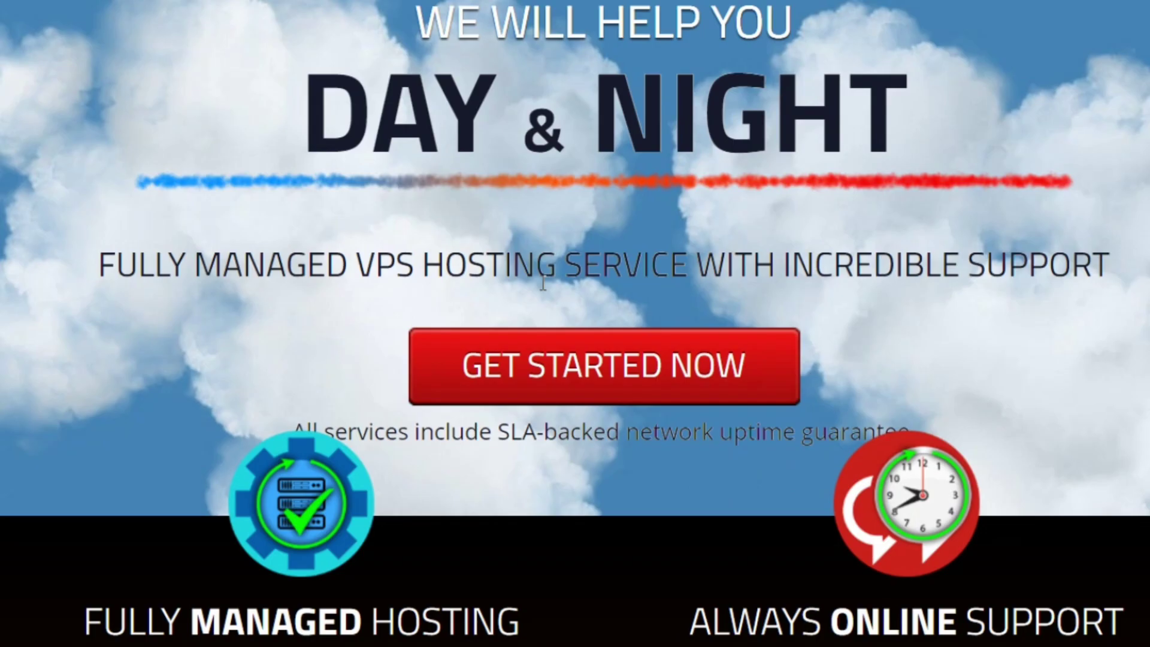
pyautogui.scroll(-3, 542, 338)
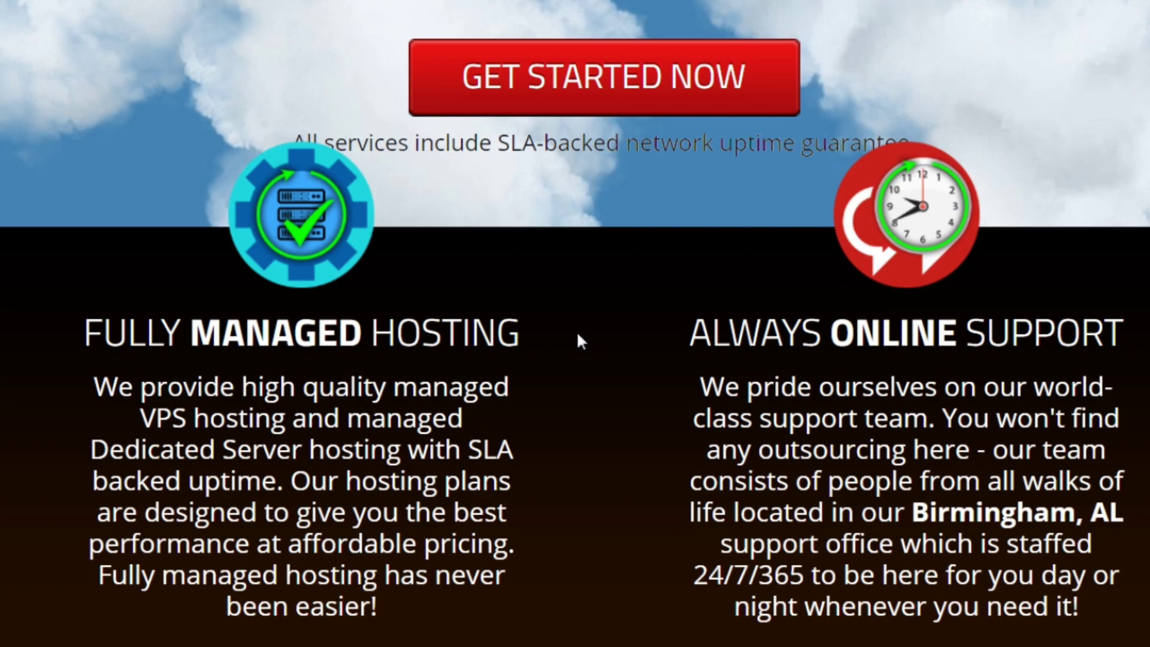
# Examine KnownHost's hosting offers, highlighting the SSD-Powered Managed VPS heading and reviewing that plan's features and starting price.
pyautogui.scroll(10, 575, 331)
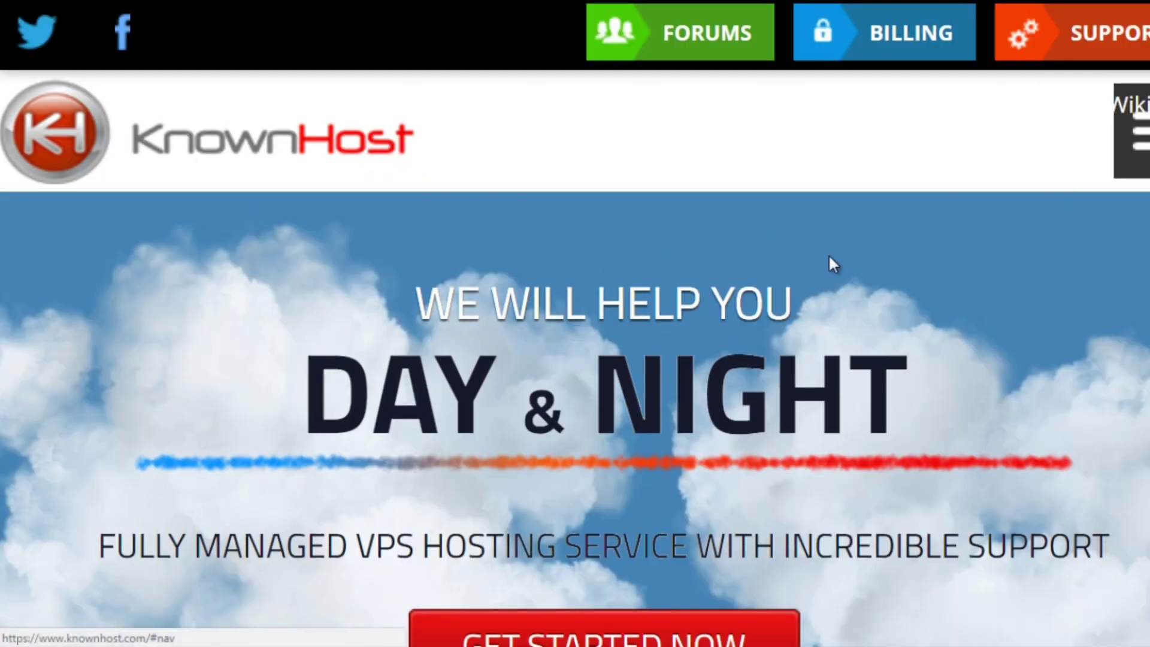
pyautogui.scroll(-15, 829, 258)
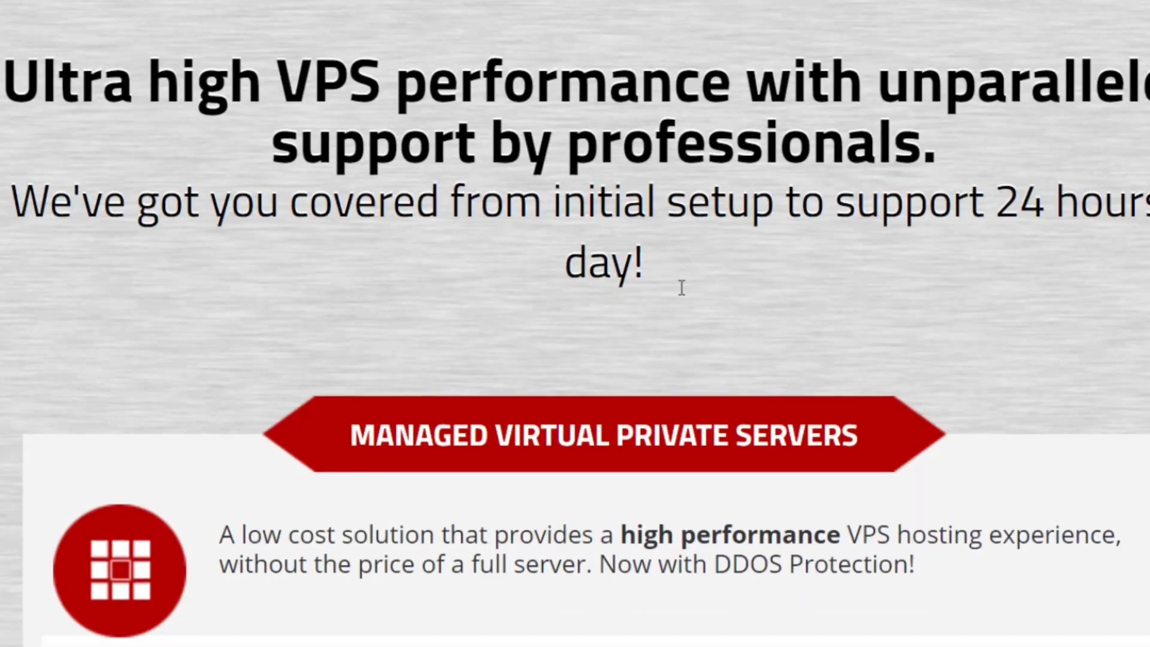
pyautogui.scroll(-10, 658, 290)
pyautogui.scroll(-5, 635, 308)
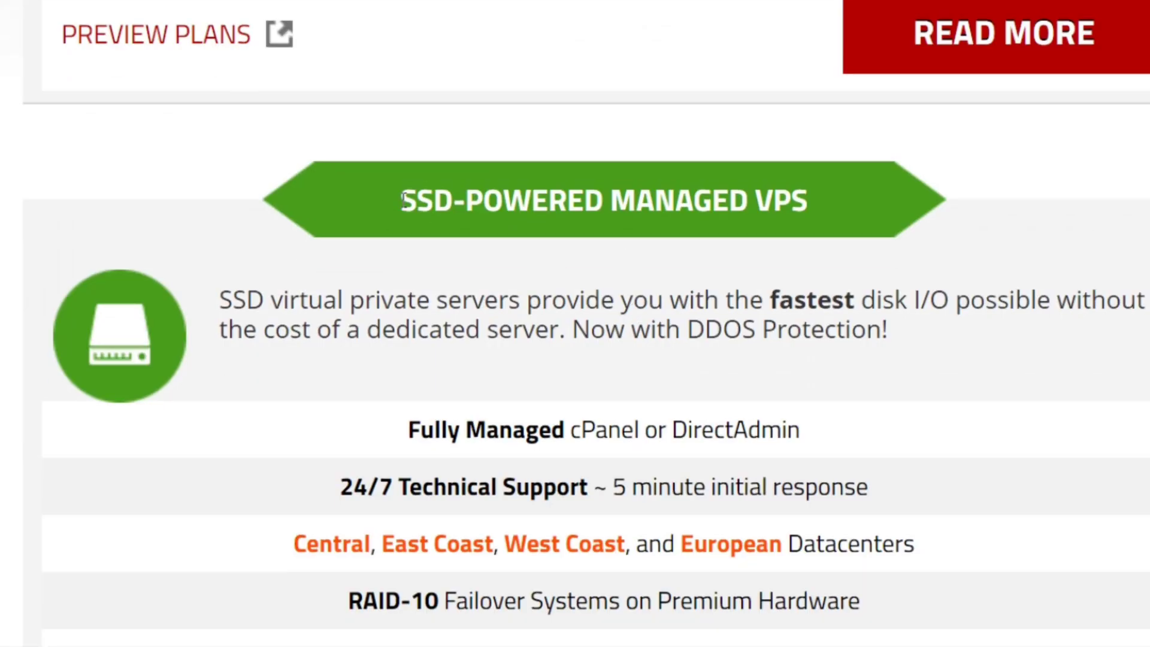
pyautogui.moveTo(405, 201); pyautogui.dragTo(834, 200)
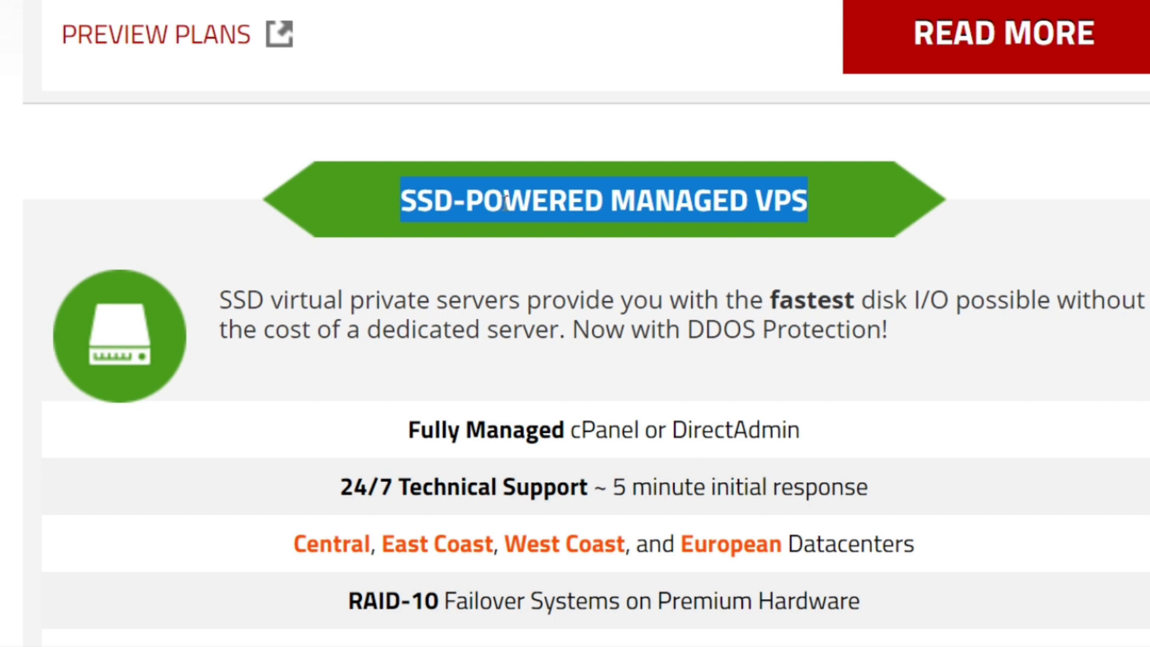
pyautogui.scroll(-6, 488, 342)
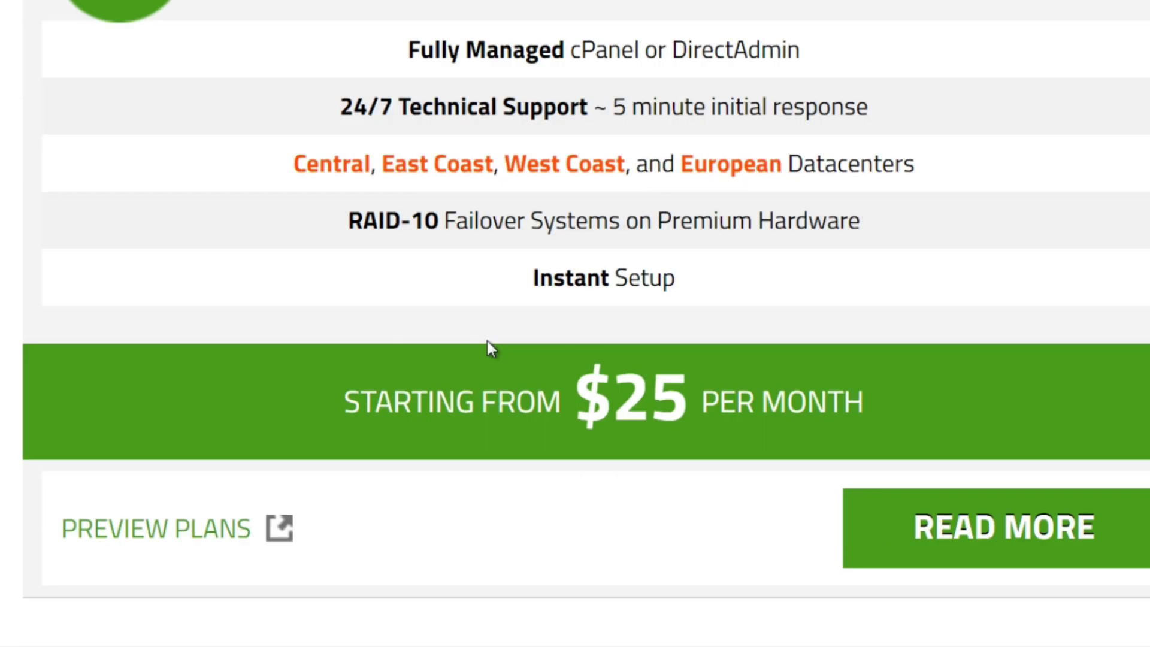
pyautogui.scroll(3, 688, 397)
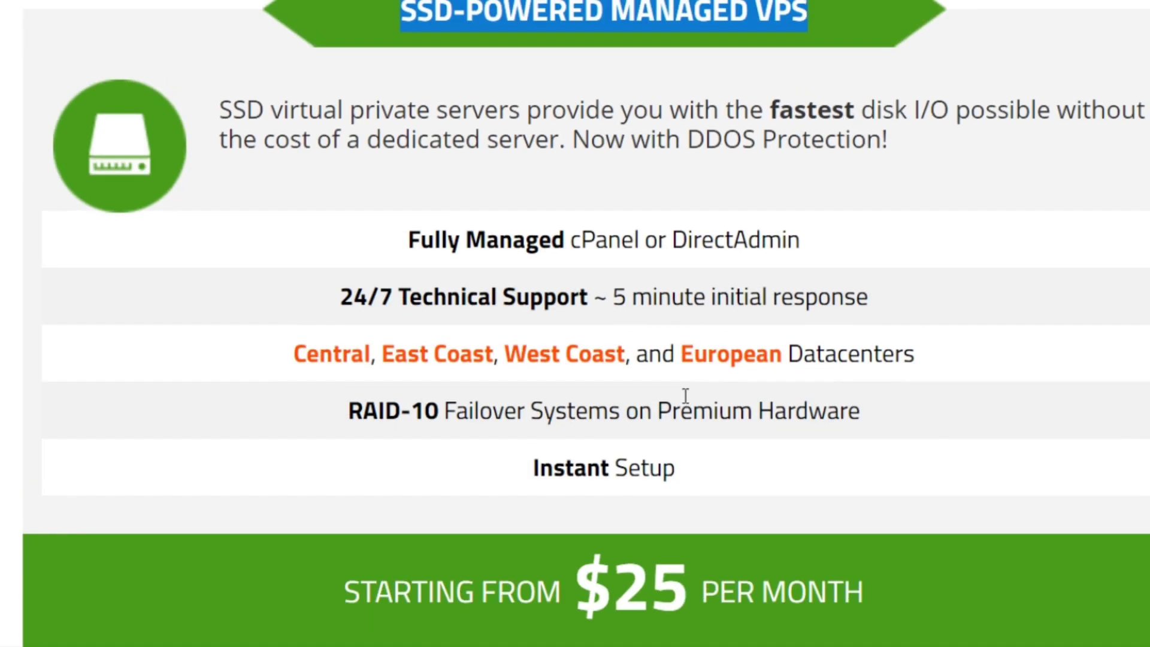
pyautogui.scroll(2, 683, 393)
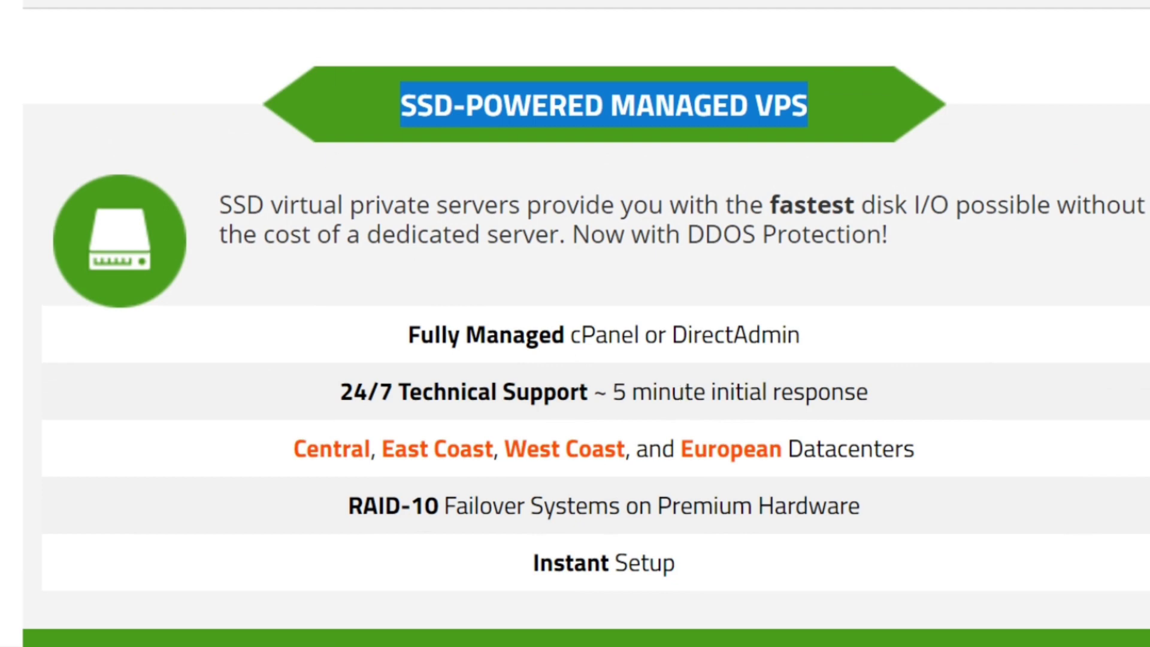
# Switch to the A2 Hosting site and review the prices and features of its Cloud Hosting plans.
pyautogui.hotkey('alt', 'Tab')
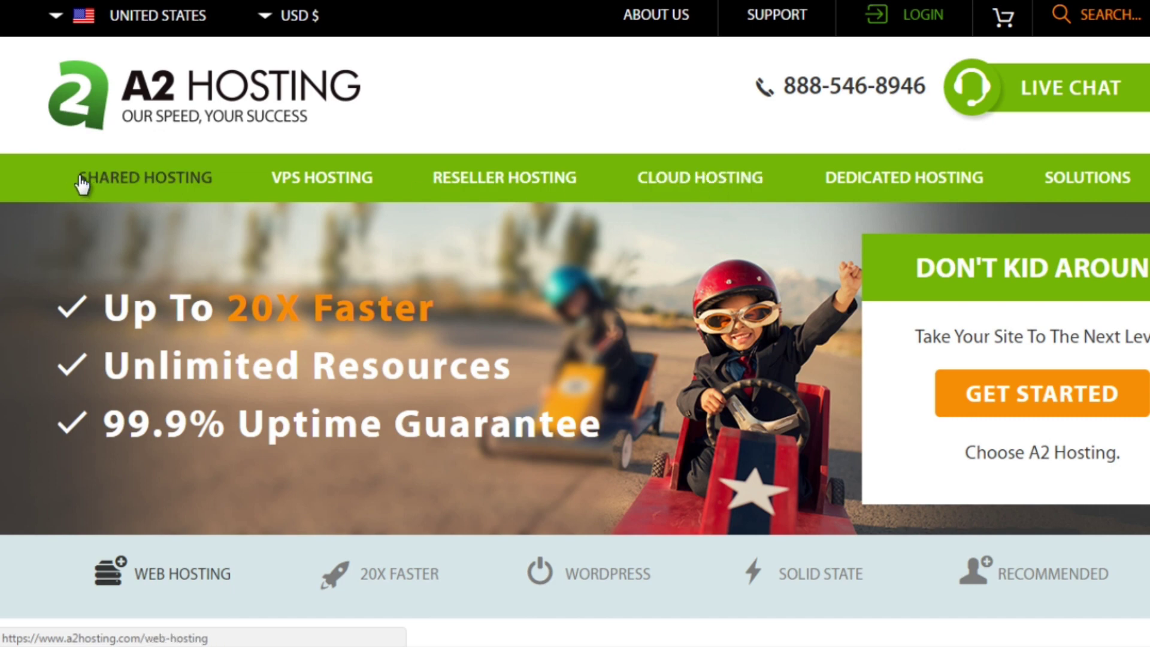
pyautogui.click(673, 158)
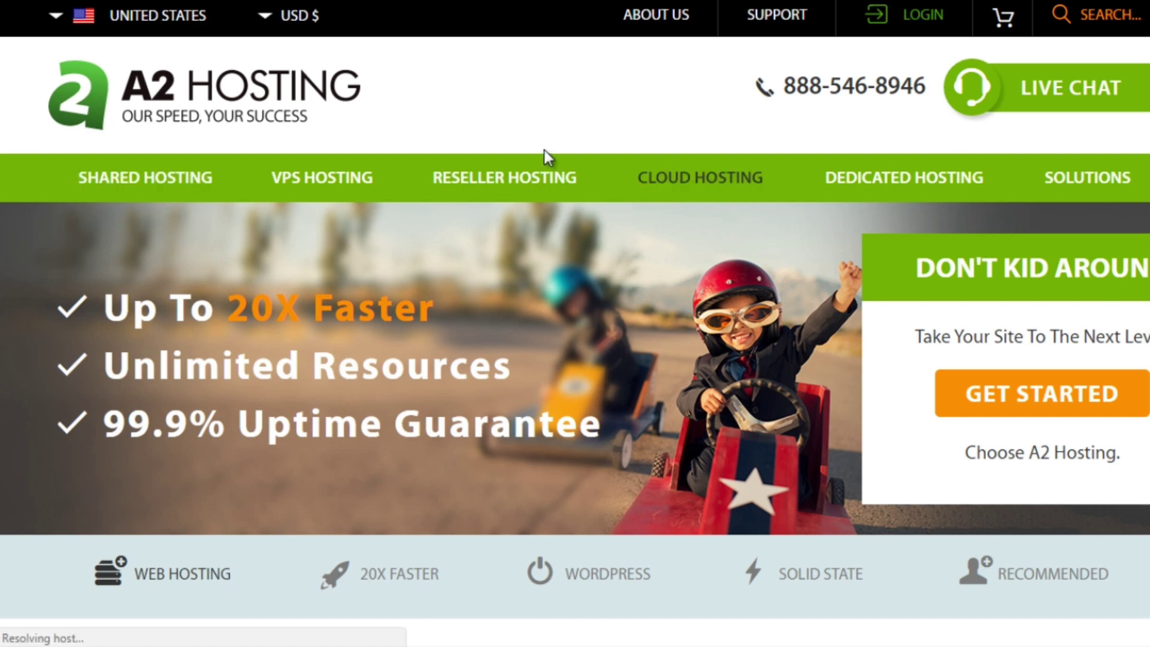
pyautogui.scroll(-5, 443, 208)
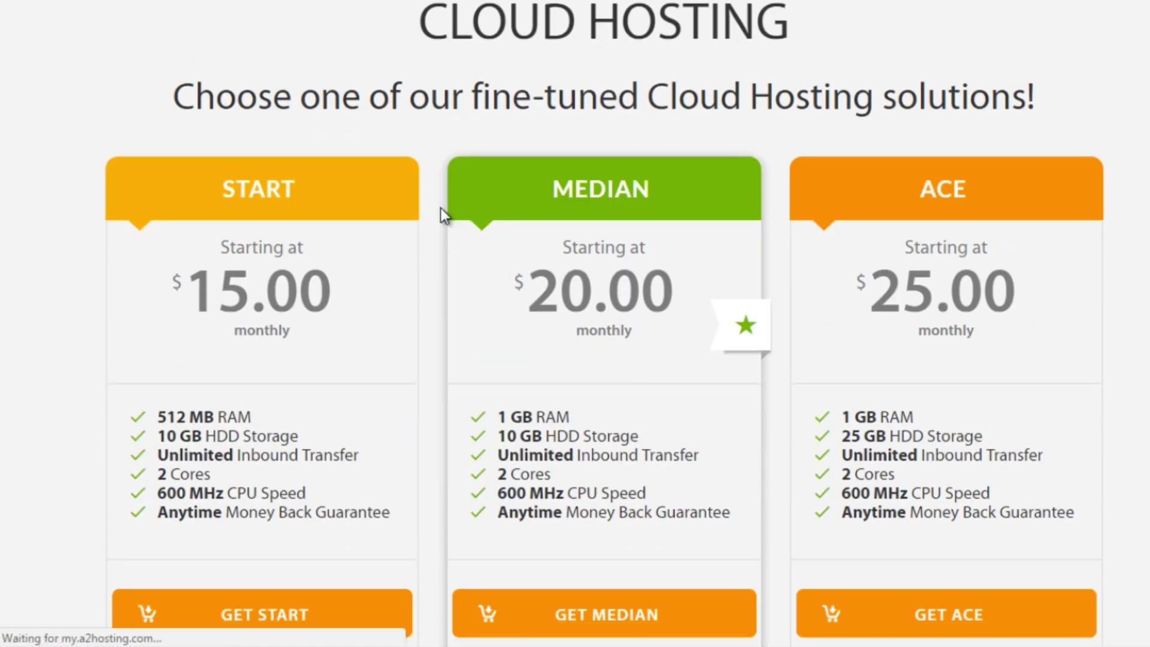
pyautogui.scroll(-5, 442, 210)
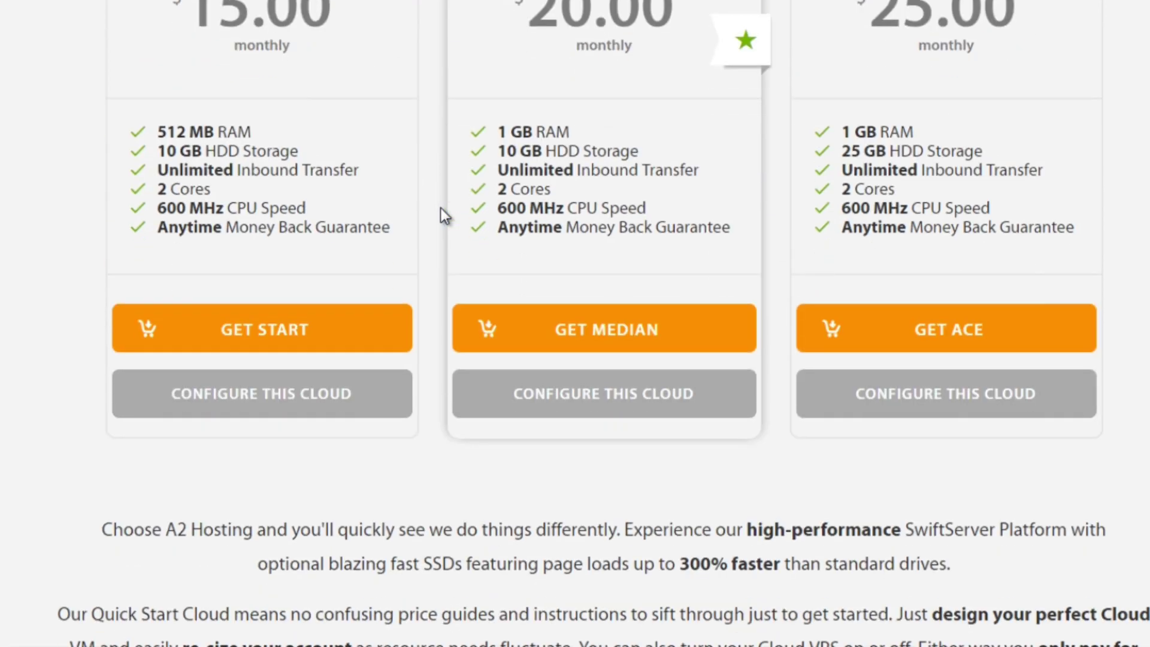
pyautogui.scroll(6, 443, 207)
pyautogui.scroll(3, 569, 420)
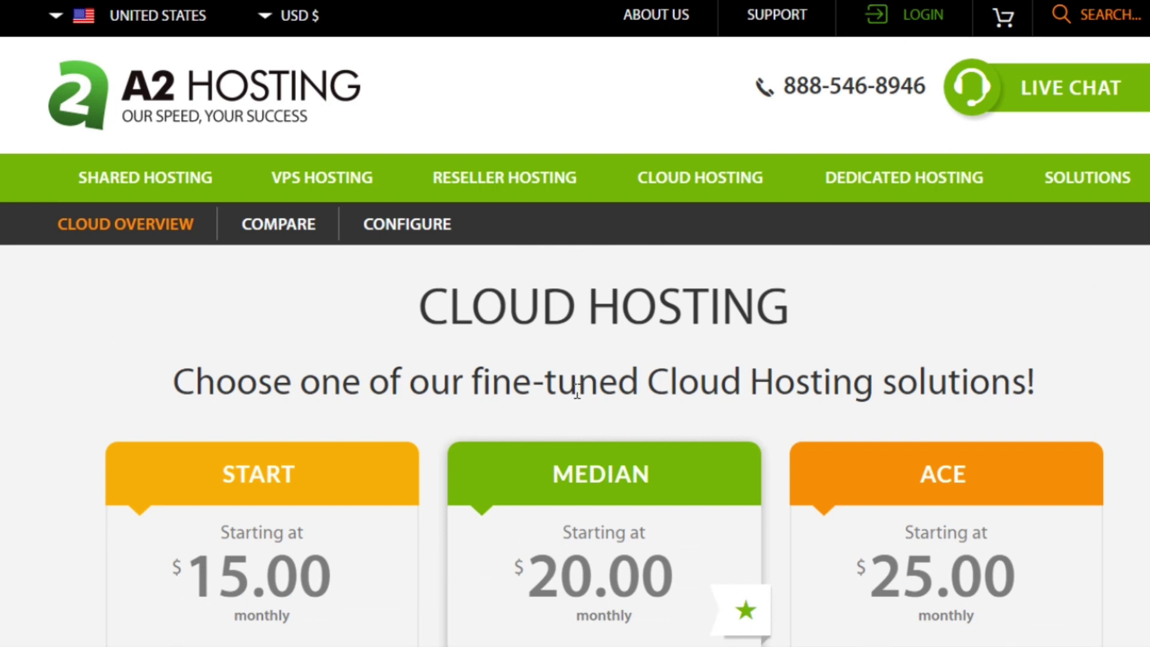
# Open A2's Shared Hosting page and compare the Lite, Swift and Turbo plans, highlighting "SSD" in the Lite feature list.
pyautogui.click(190, 177)
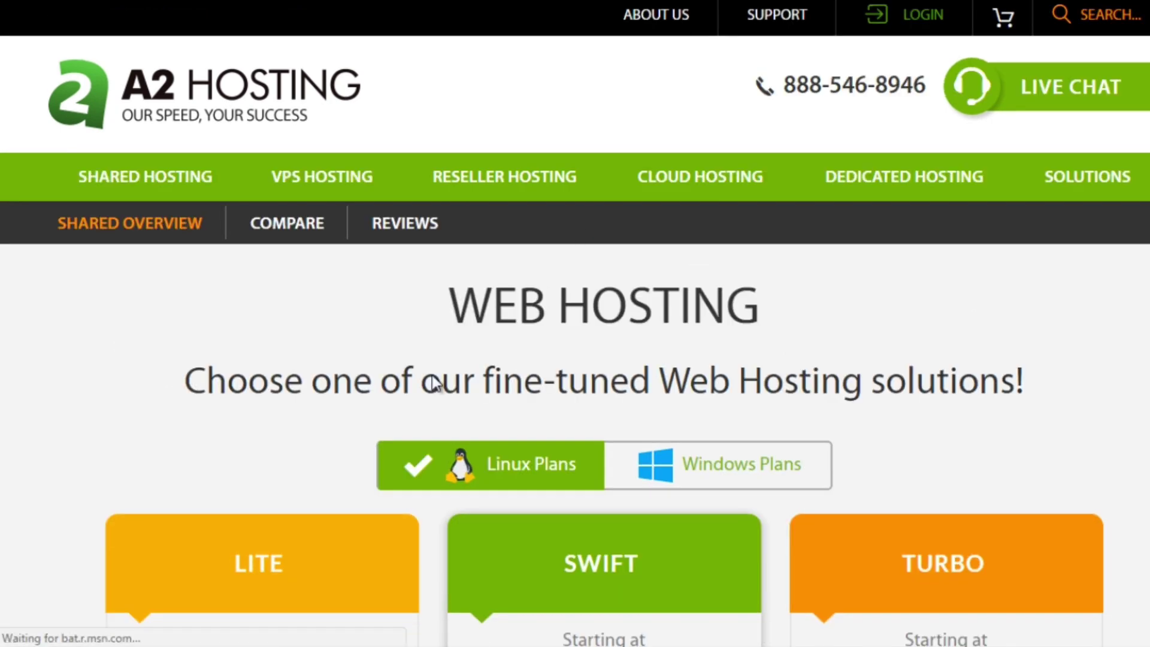
pyautogui.scroll(-3, 292, 378)
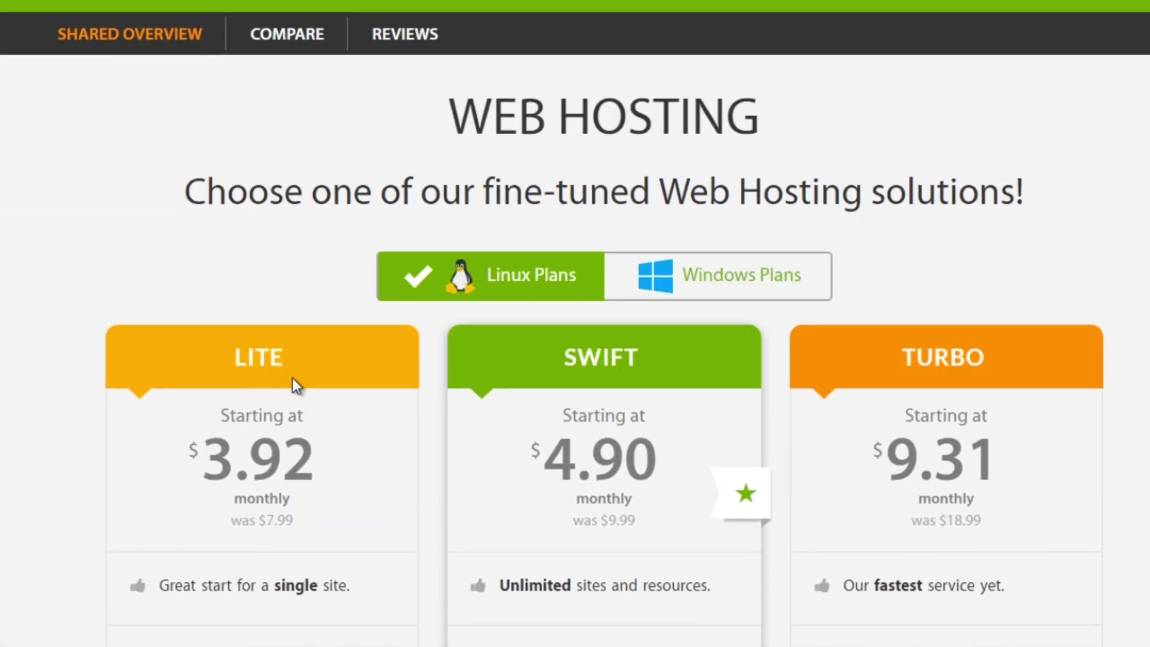
pyautogui.scroll(-3, 310, 366)
pyautogui.scroll(-1, 299, 291)
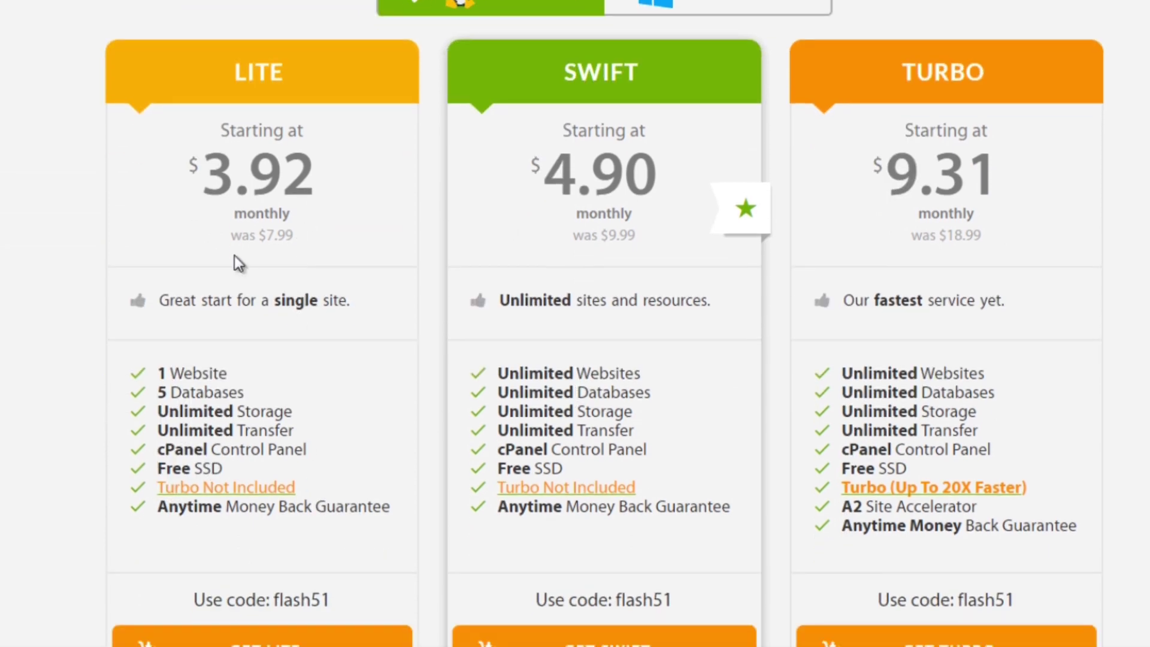
pyautogui.scroll(1, 210, 341)
pyautogui.scroll(-2, 200, 341)
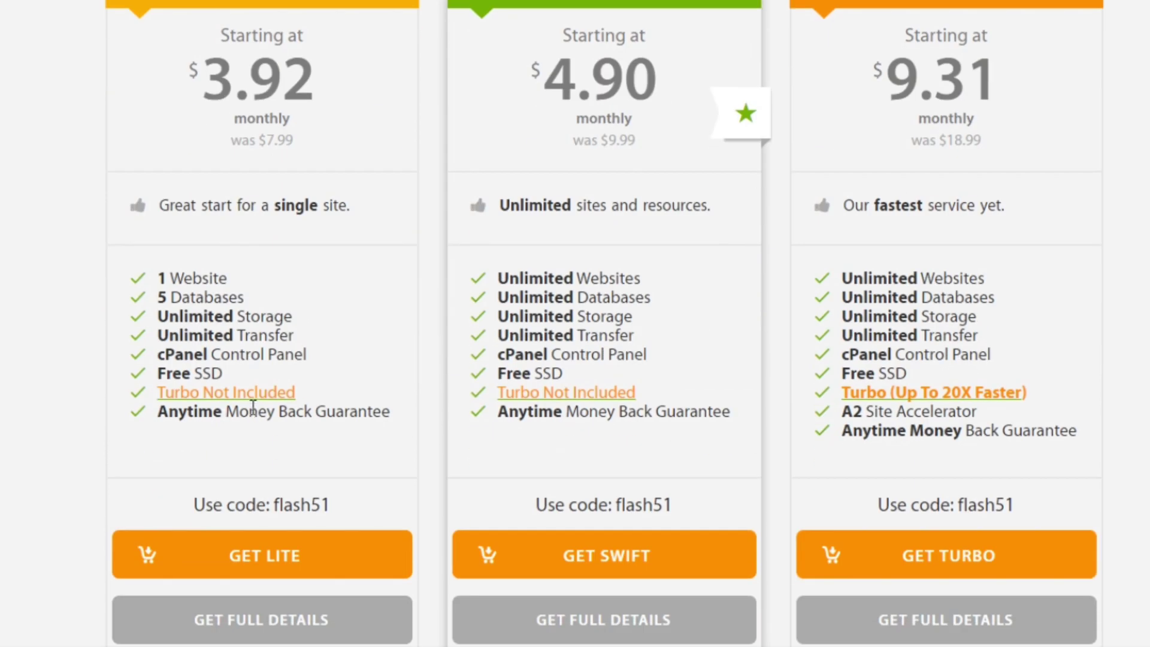
pyautogui.doubleClick(211, 374)
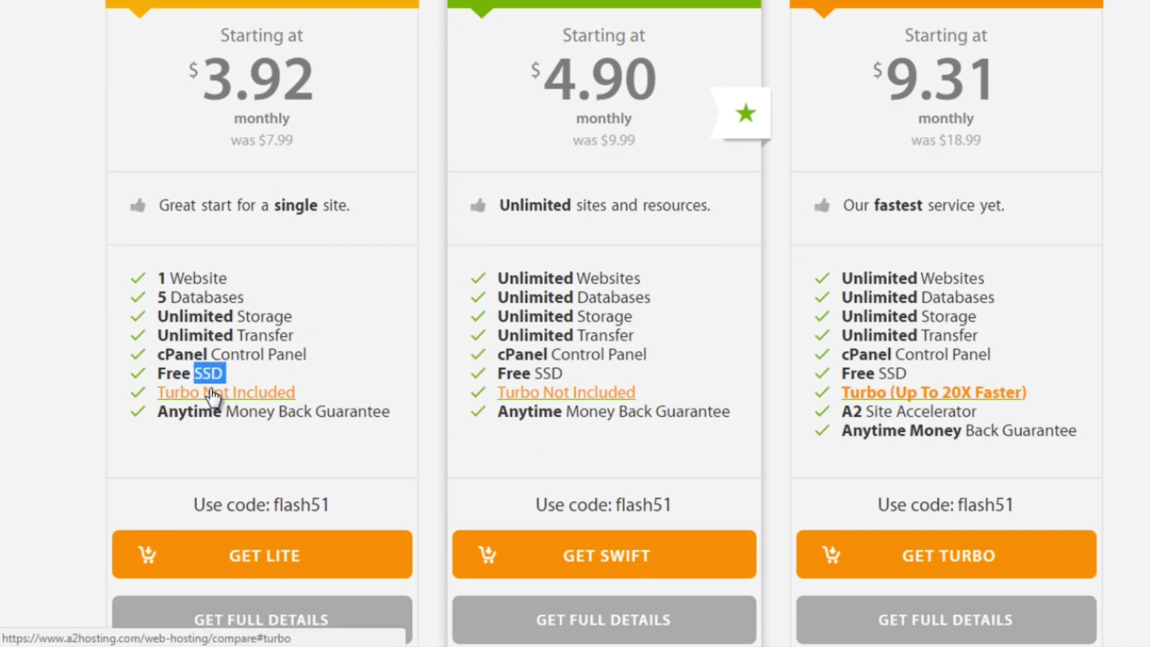
pyautogui.scroll(7, 38, 354)
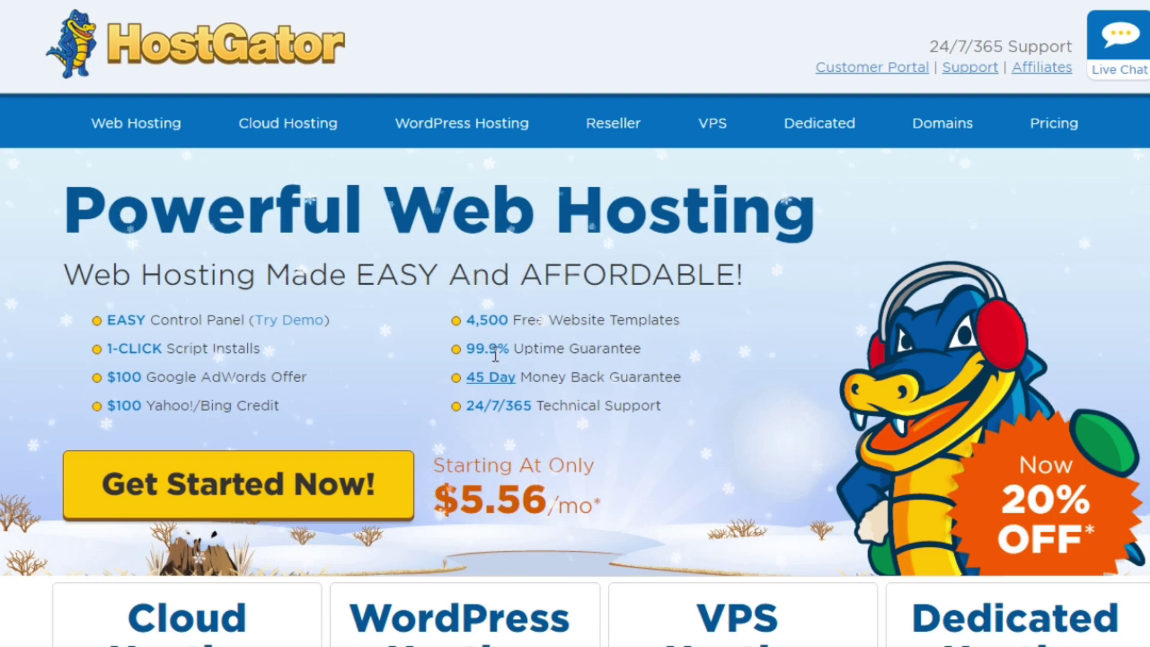
# Review HostGator's homepage, covering its hosting plan prices, reasons to choose it, site transfer offer and guarantee section.
pyautogui.scroll(-3, 425, 341)
pyautogui.scroll(-6, 427, 340)
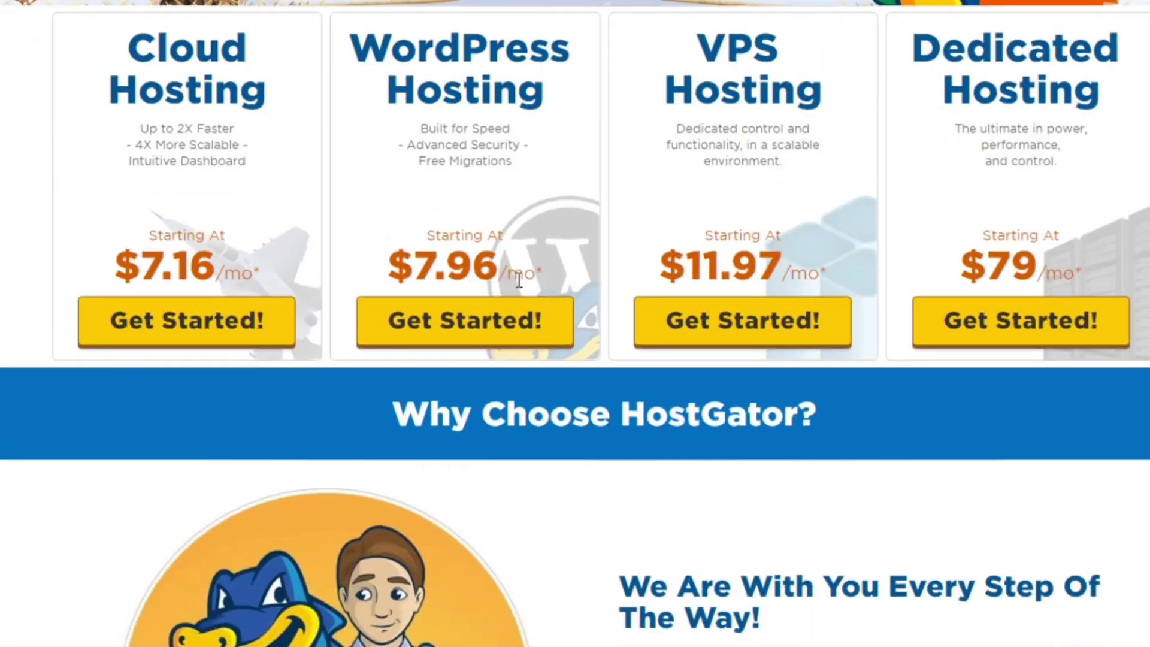
pyautogui.scroll(-5, 602, 327)
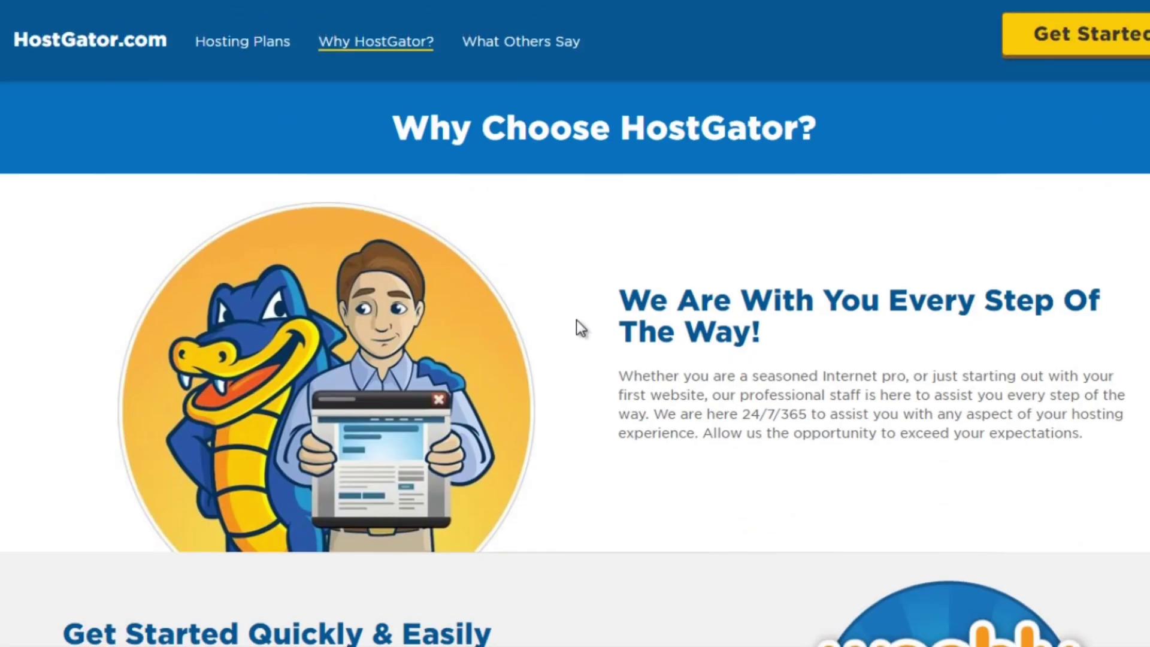
pyautogui.scroll(-3, 578, 326)
pyautogui.scroll(-5, 577, 319)
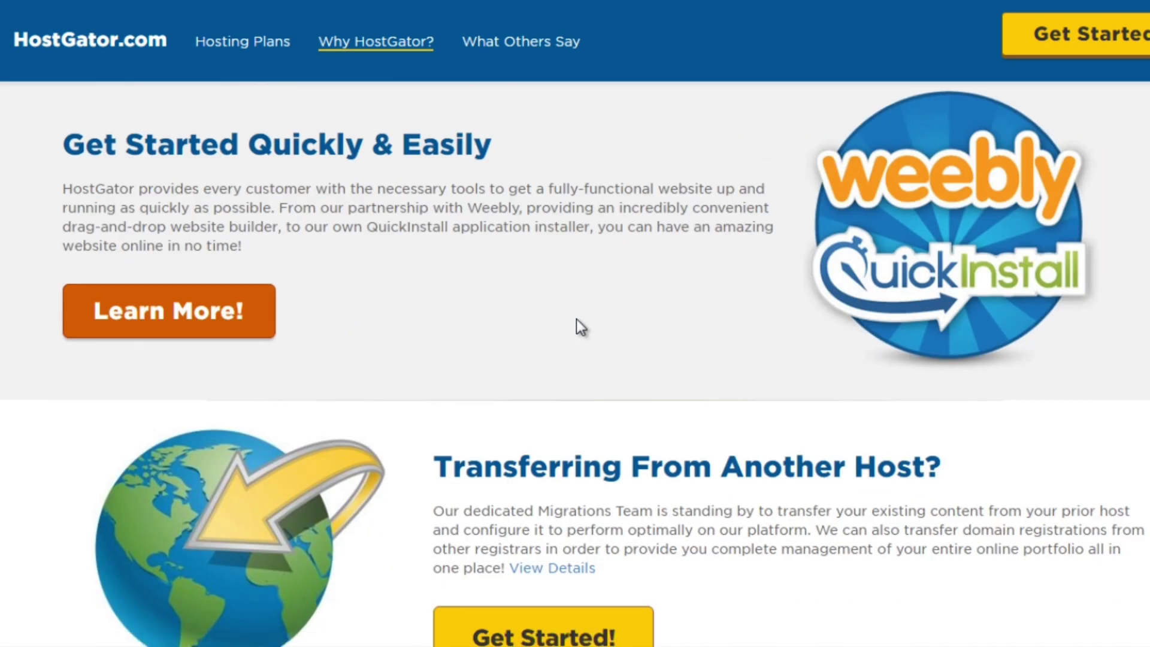
pyautogui.scroll(-5, 576, 323)
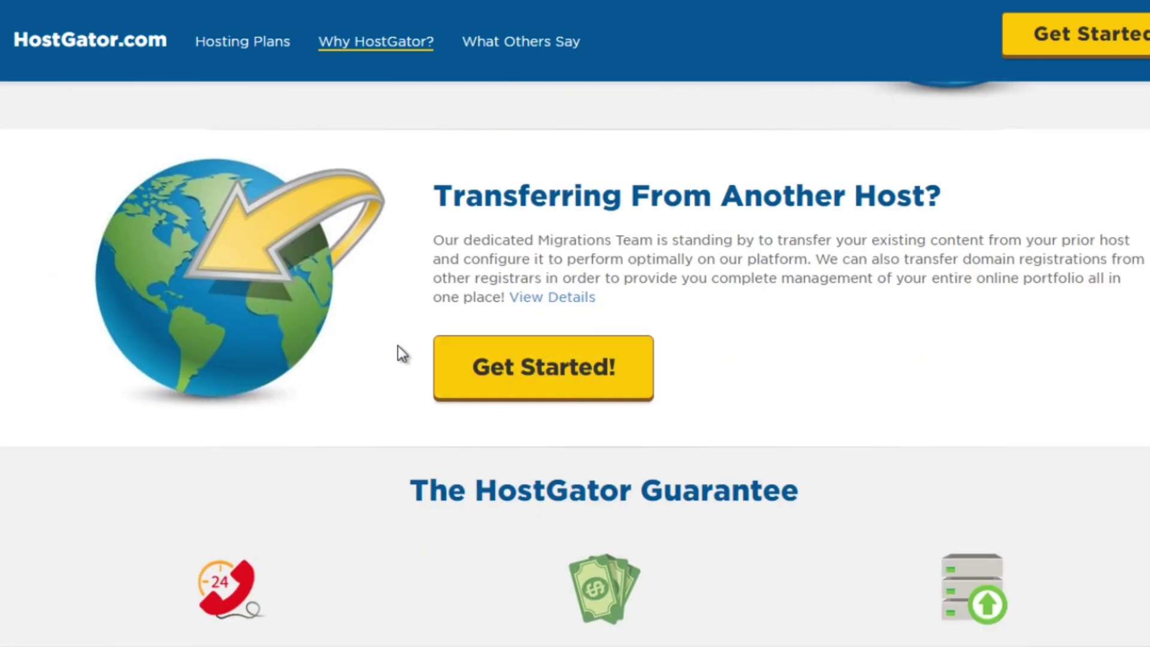
pyautogui.scroll(-3, 399, 351)
pyautogui.scroll(-3, 401, 352)
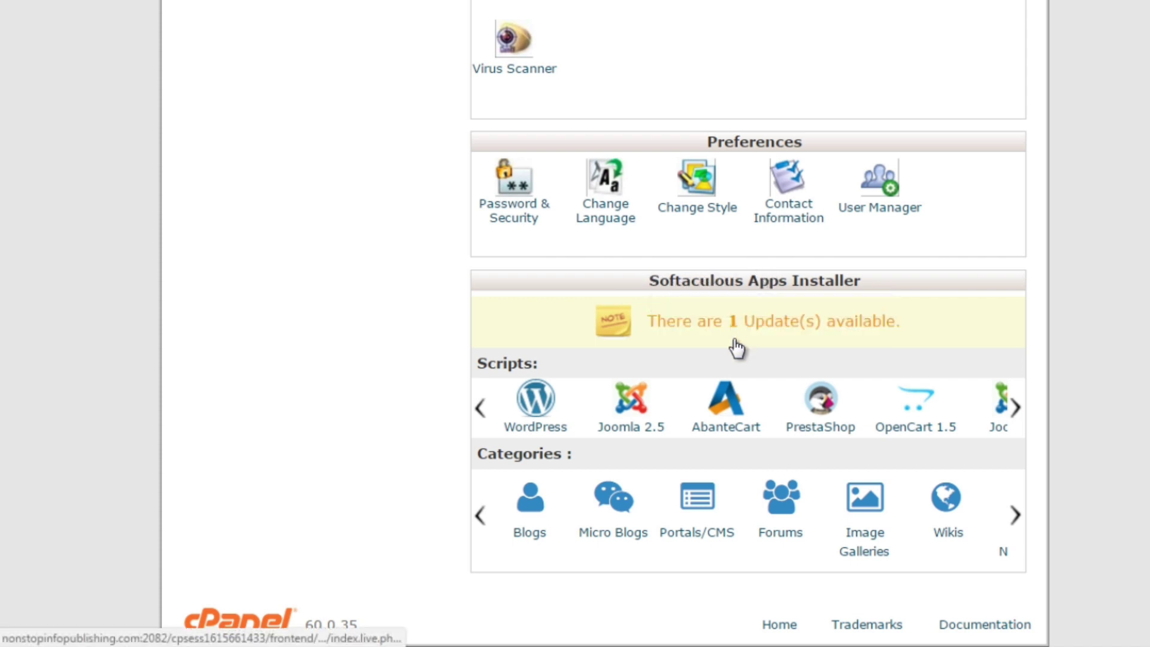
# Open WordPress from cPanel's Softaculous Apps Installer and start its installation, going to the In Directory setting.
pyautogui.click(532, 424)
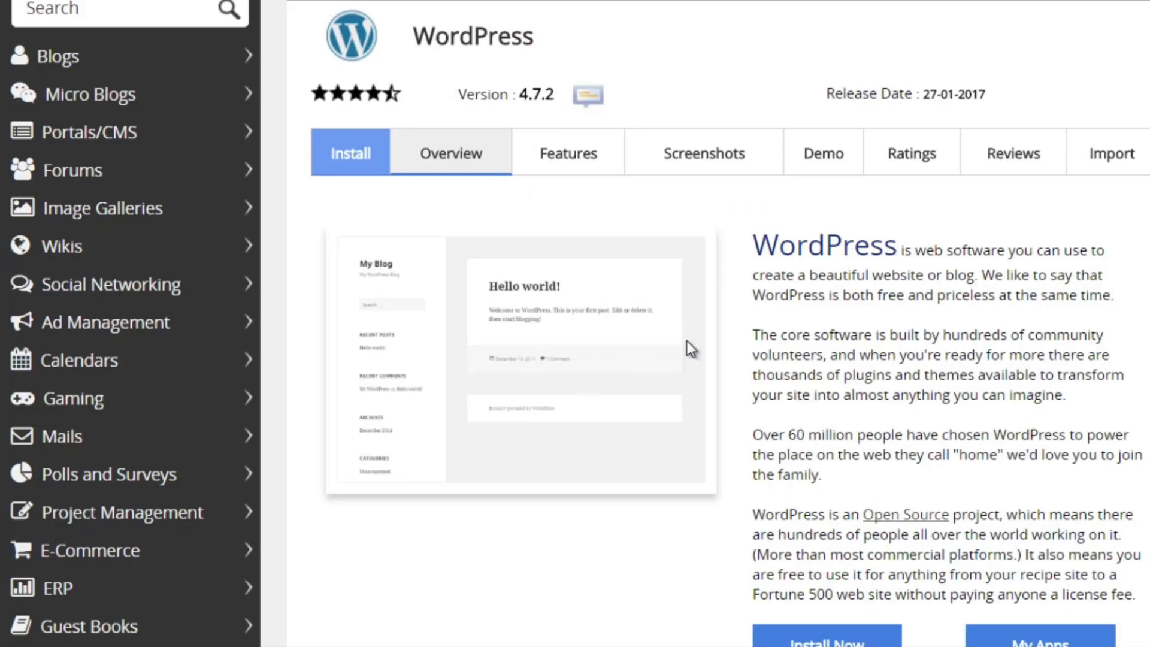
pyautogui.scroll(2, 798, 333)
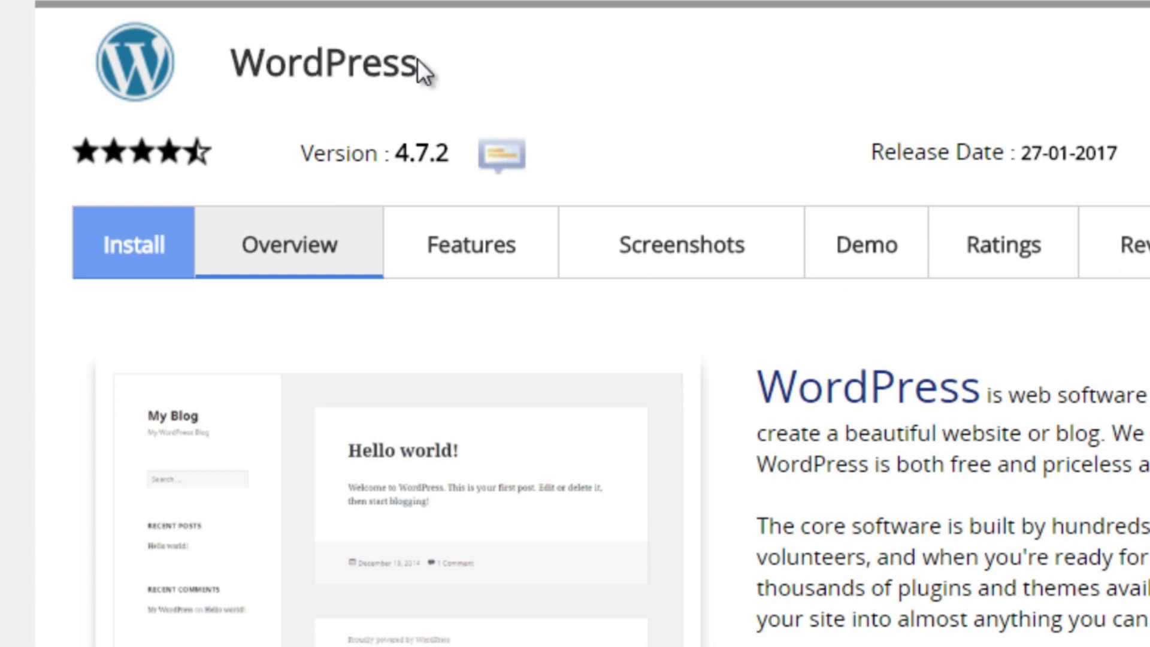
pyautogui.scroll(-7, 914, 571)
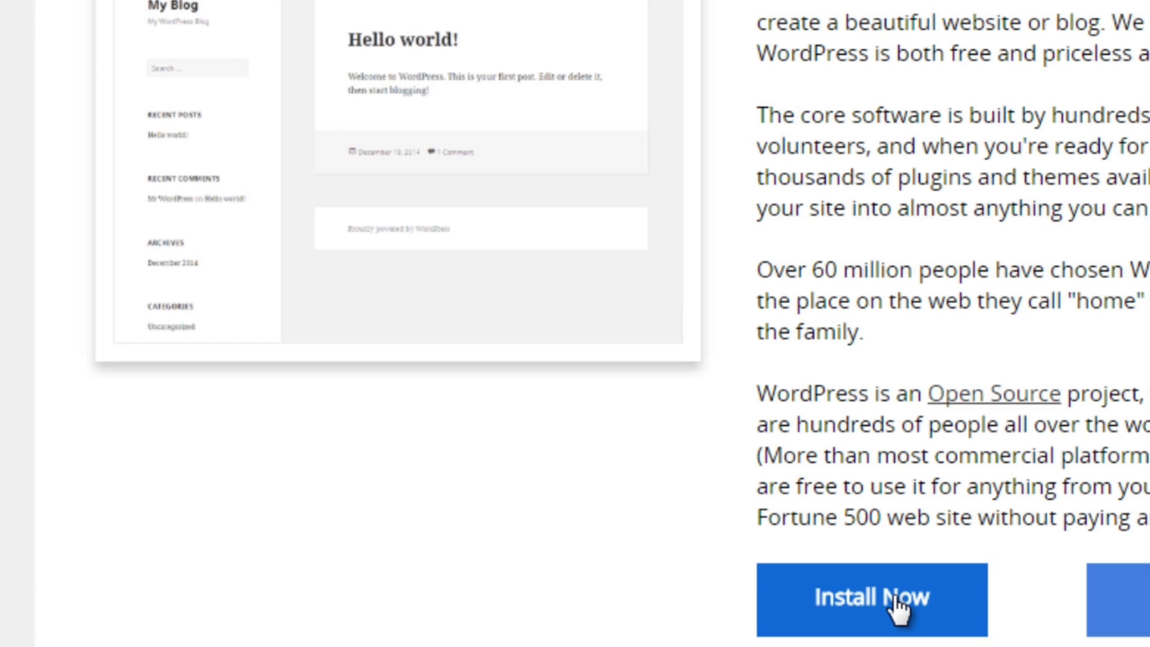
pyautogui.click(895, 597)
pyautogui.scroll(-7, 891, 606)
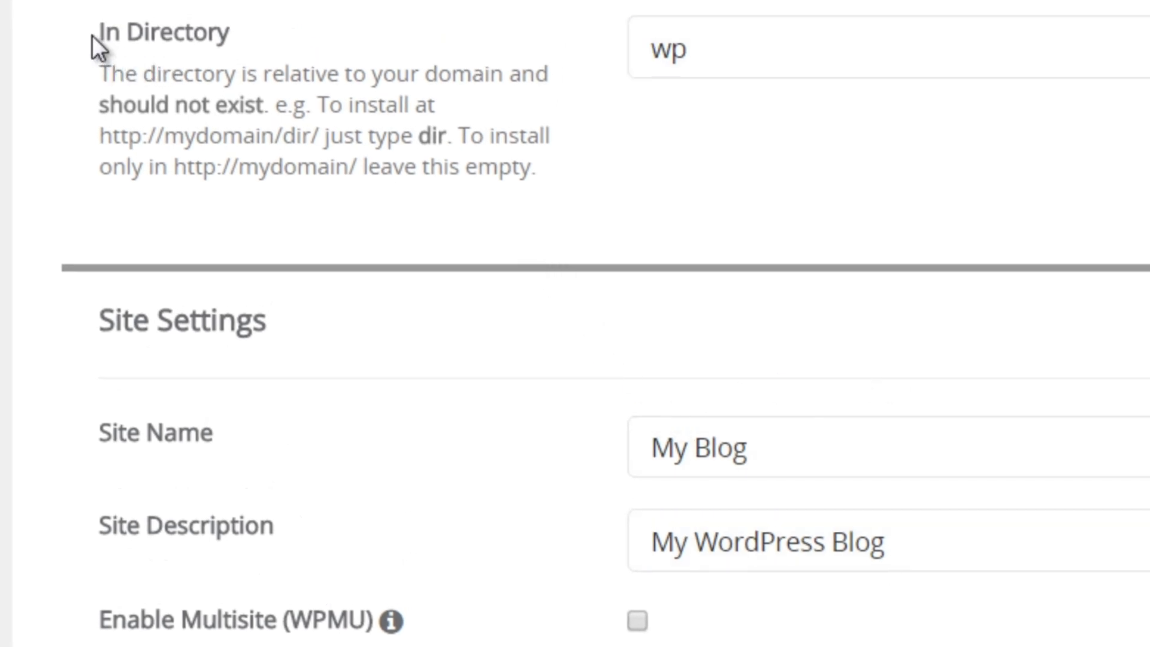
# Clear the WordPress installation's In Directory field so that it targets the domain root.
pyautogui.moveTo(95, 34); pyautogui.dragTo(233, 26)
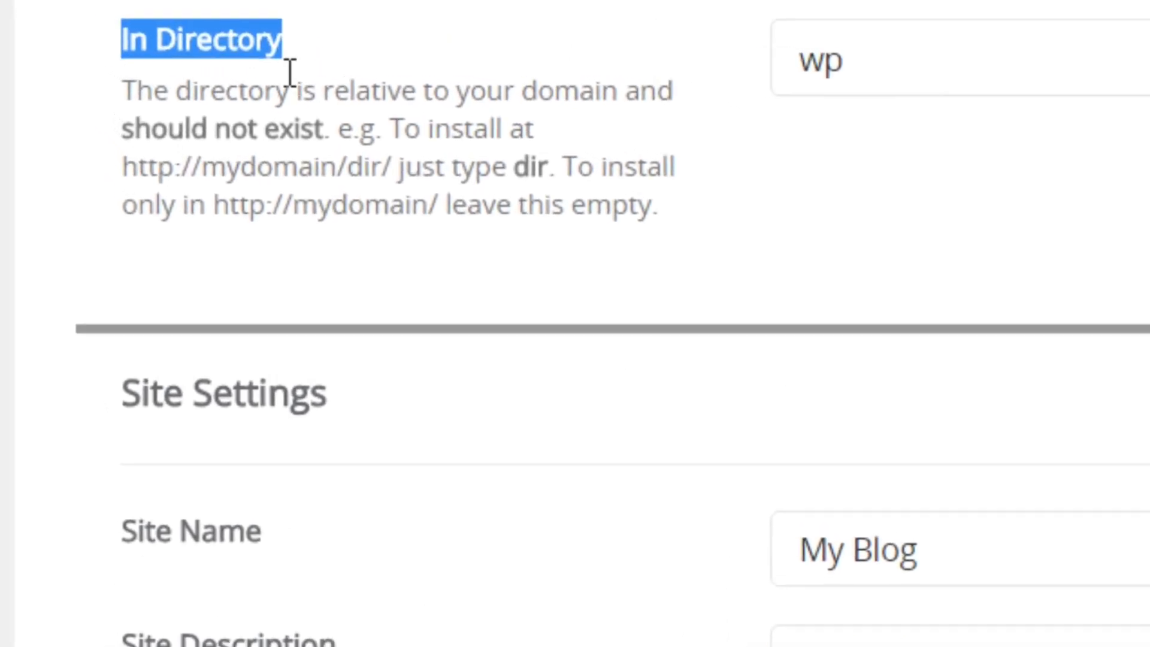
pyautogui.click(595, 161)
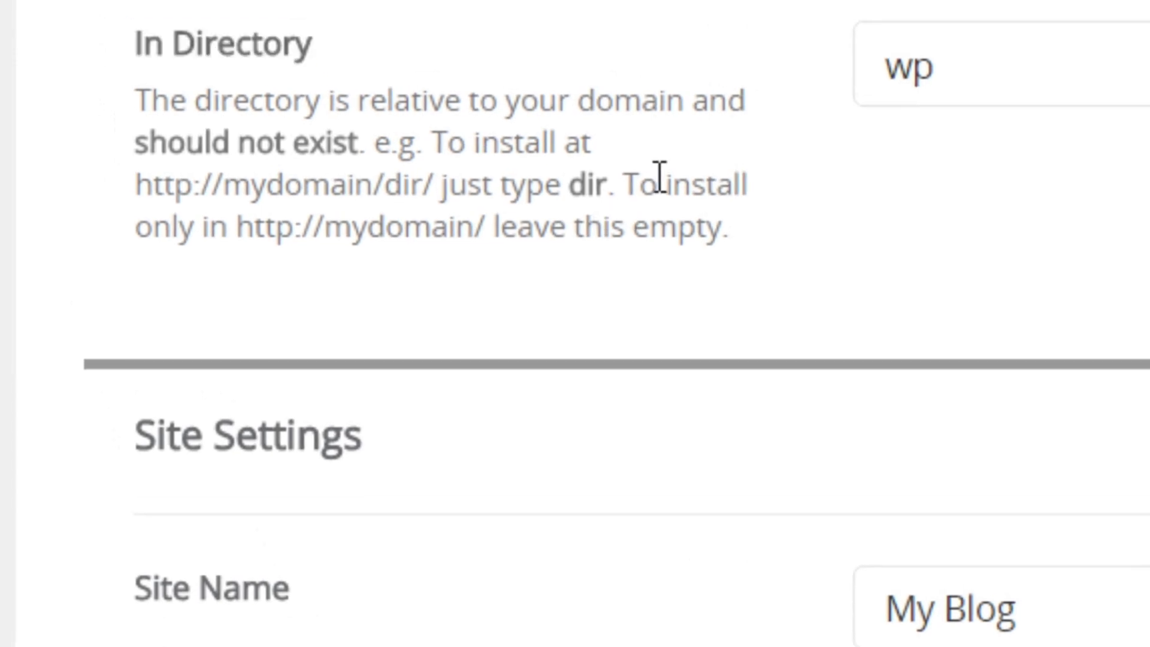
pyautogui.click(982, 77)
pyautogui.doubleClick(883, 66)
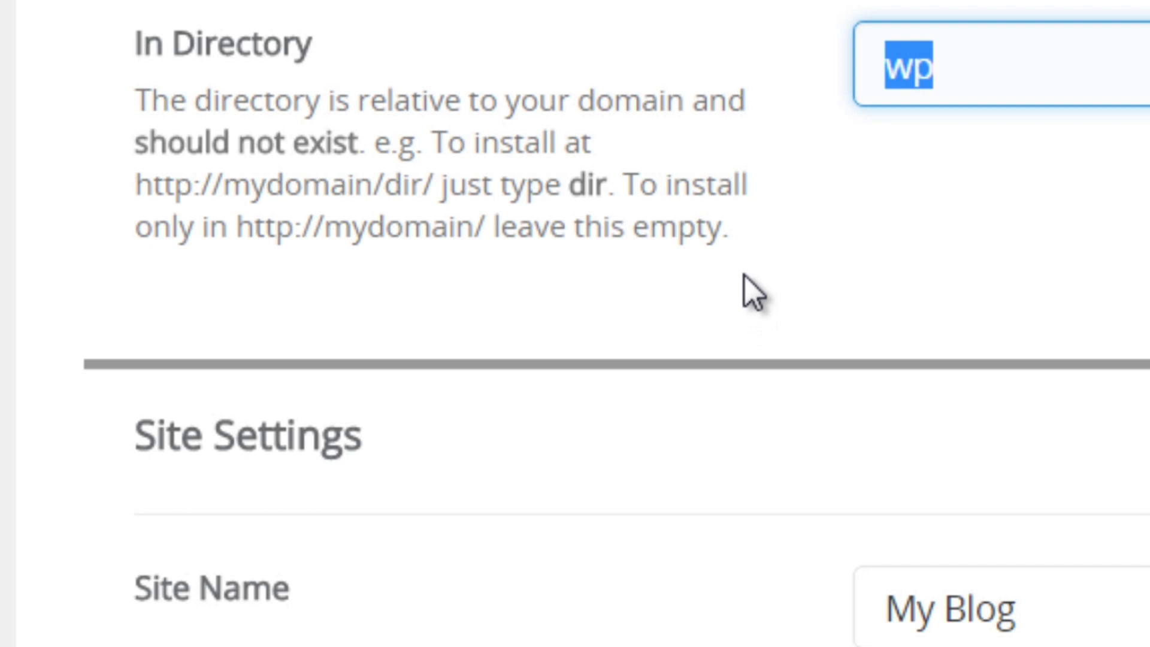
pyautogui.press('BackSpace')
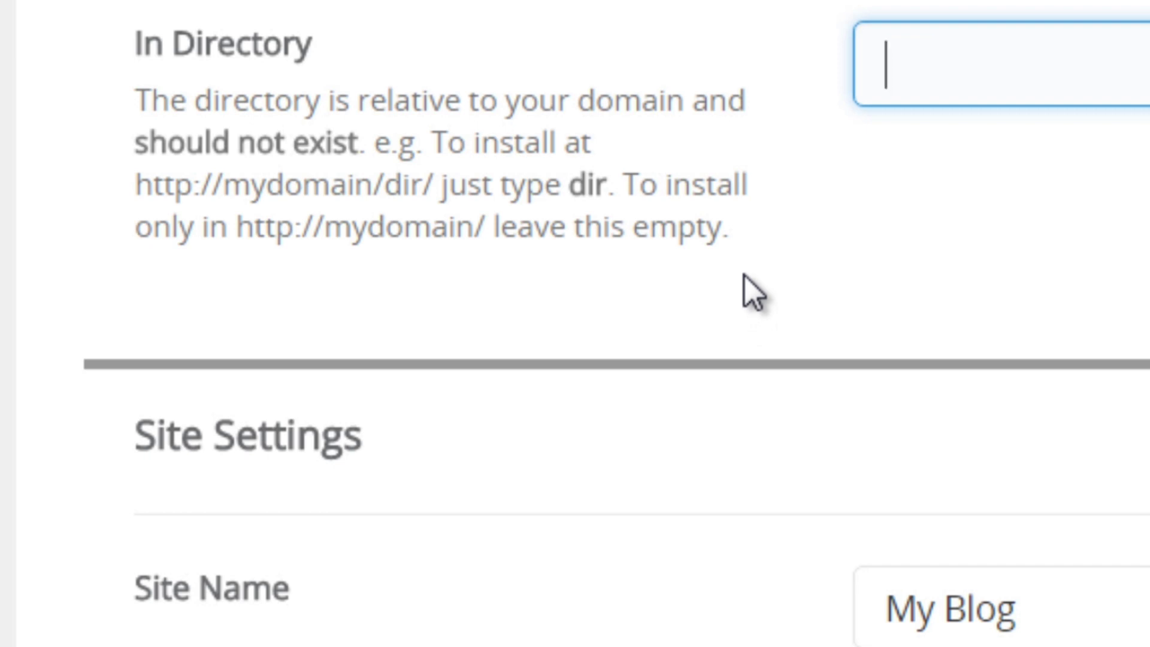
pyautogui.click(743, 275)
# Set the WordPress installation directory to "testblog".
pyautogui.click(1058, 96)
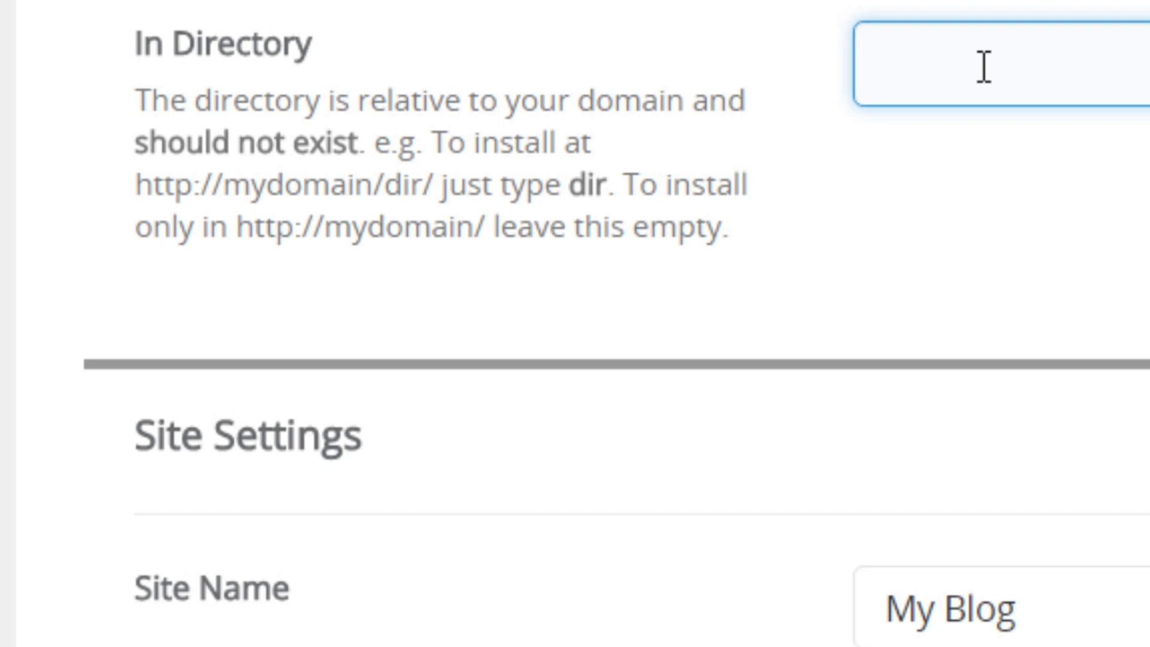
pyautogui.write('testblog')
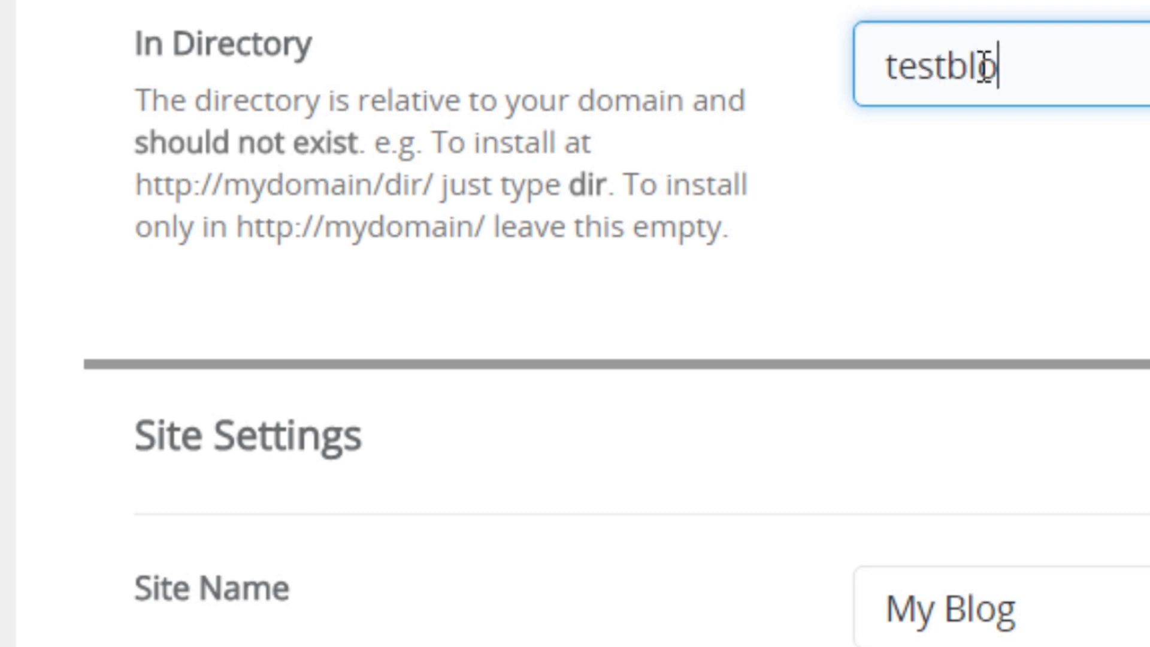
pyautogui.doubleClick(984, 68)
pyautogui.click(969, 250)
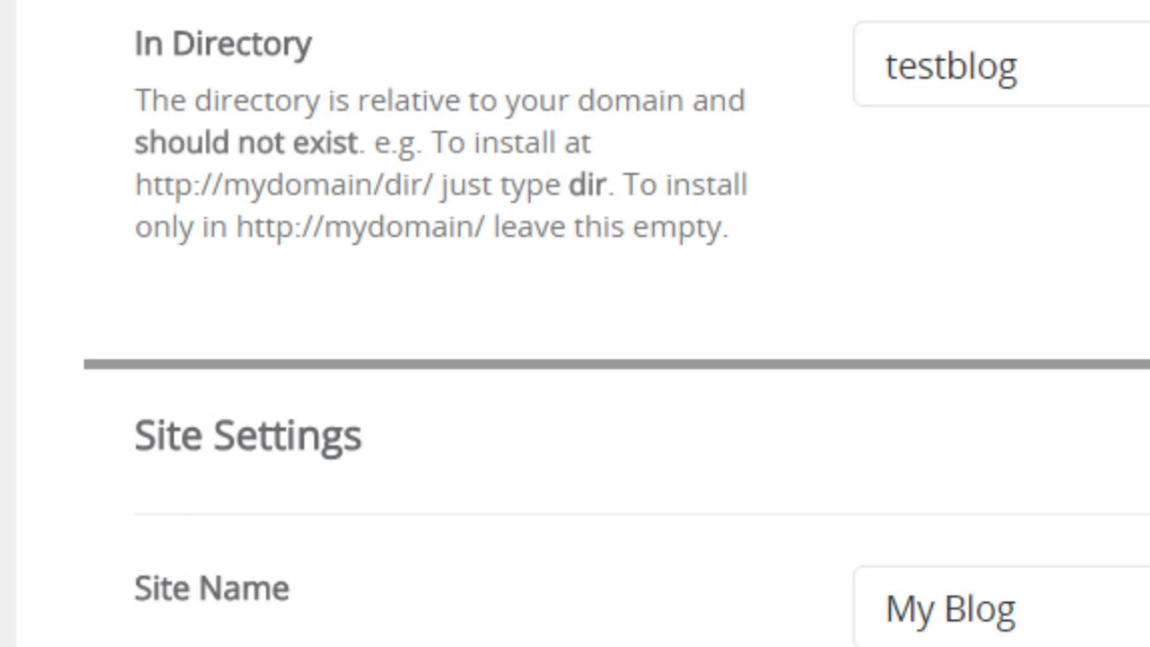
# Choose the WEN Corporate theme for the new WordPress site and run the installation.
pyautogui.scroll(-5, 575, 324)
pyautogui.scroll(-15, 575, 323)
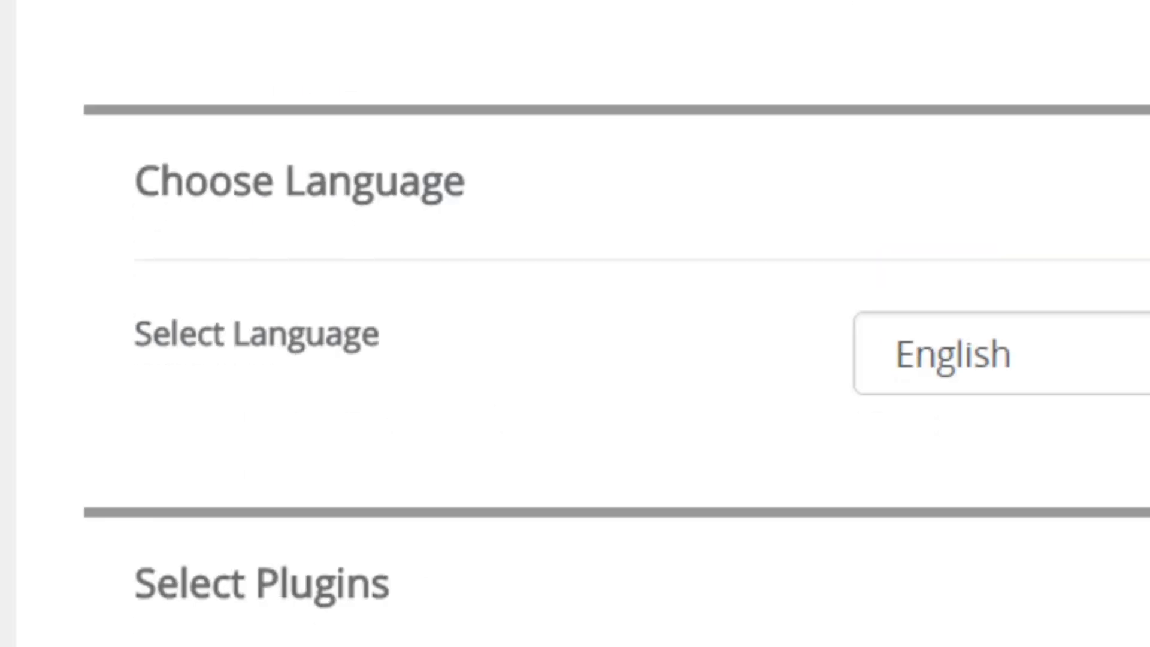
pyautogui.scroll(-10, 575, 324)
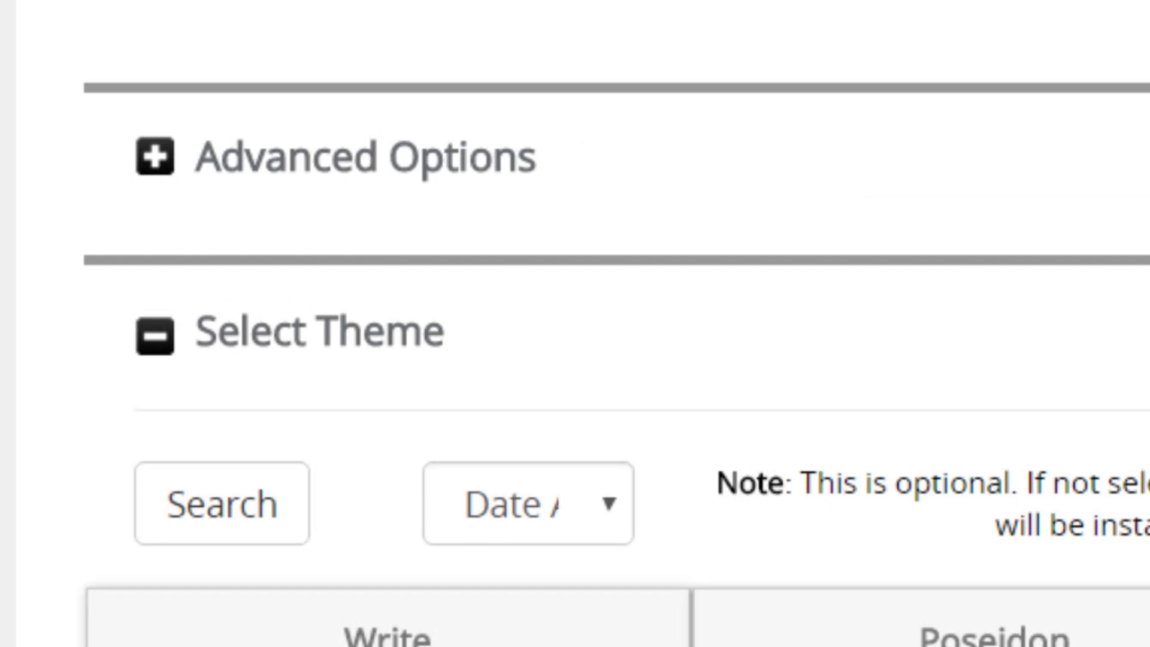
pyautogui.scroll(-3, 355, 214)
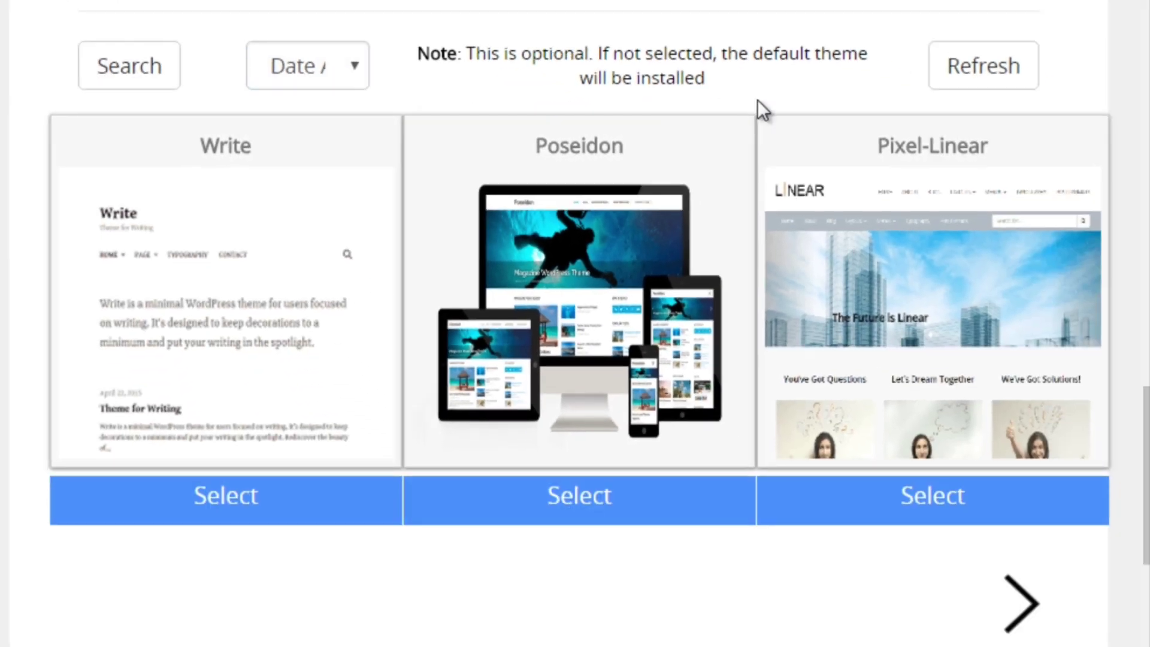
pyautogui.moveTo(745, 452)
pyautogui.click(1032, 605)
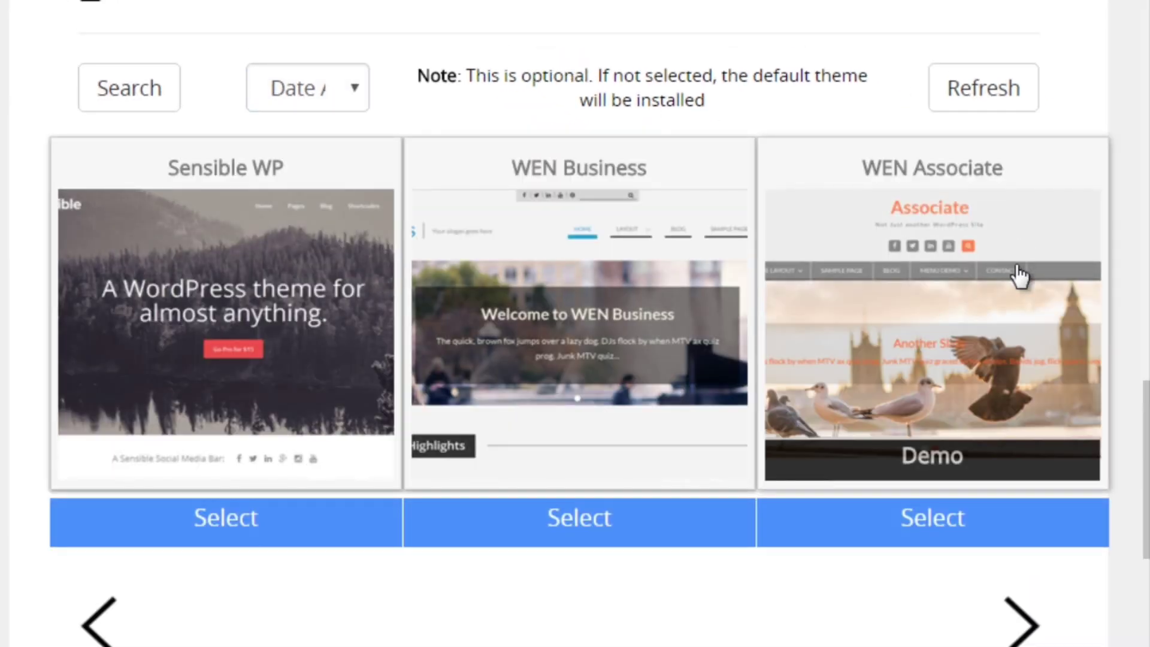
pyautogui.click(1024, 631)
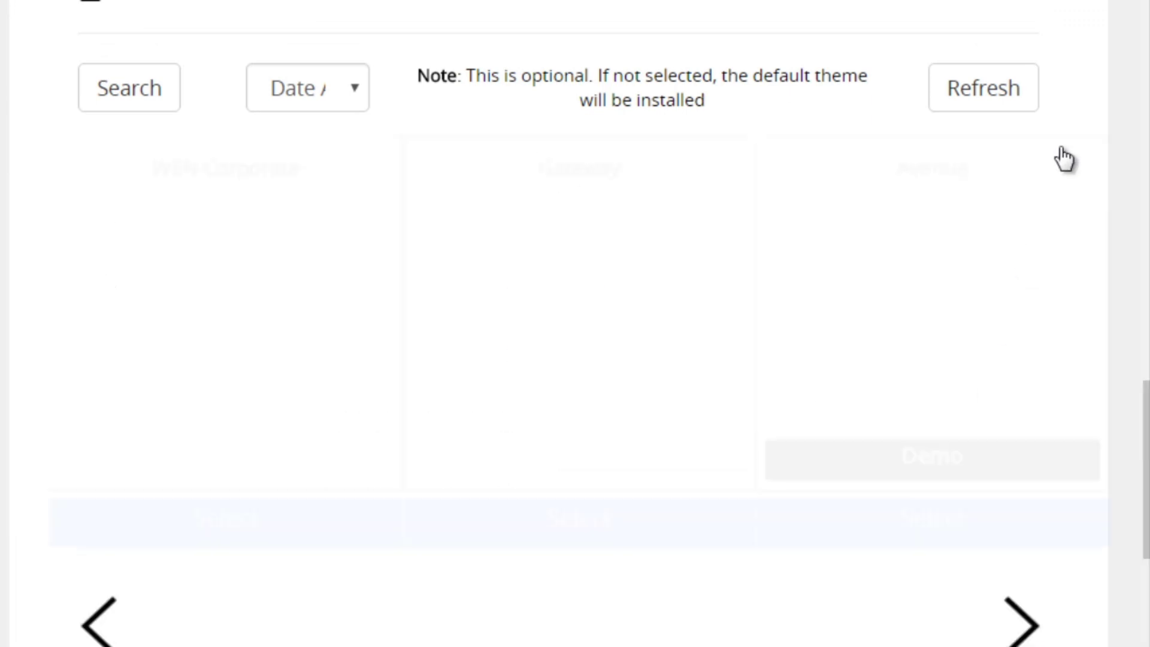
pyautogui.moveTo(1029, 353)
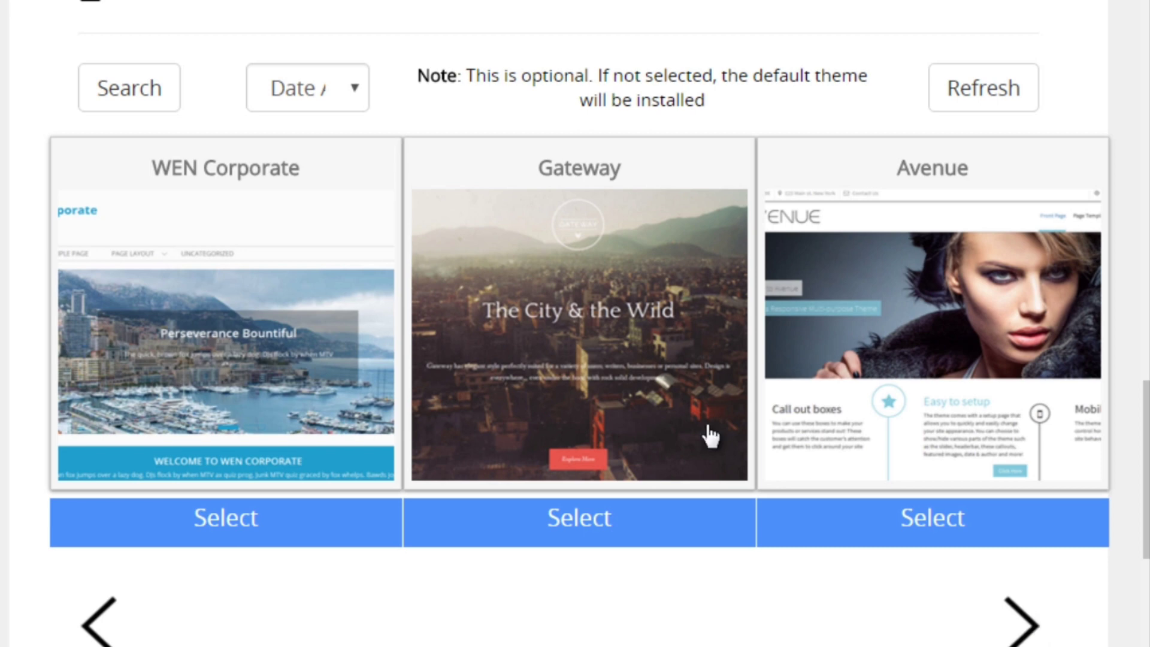
pyautogui.click(238, 545)
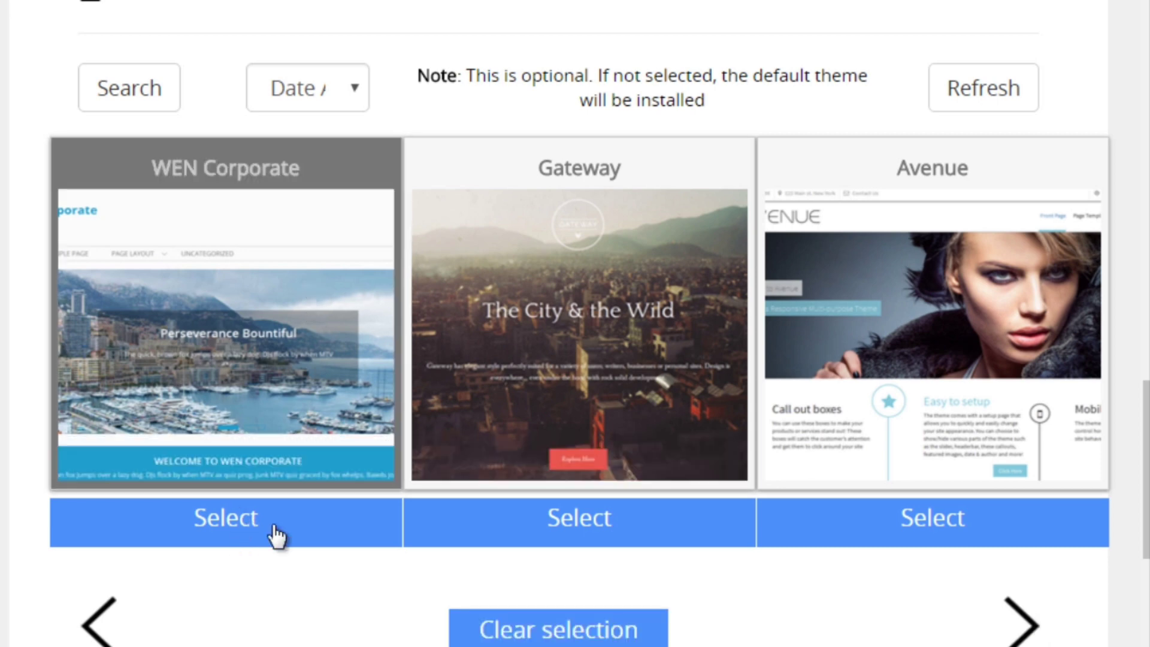
pyautogui.scroll(-4, 1012, 611)
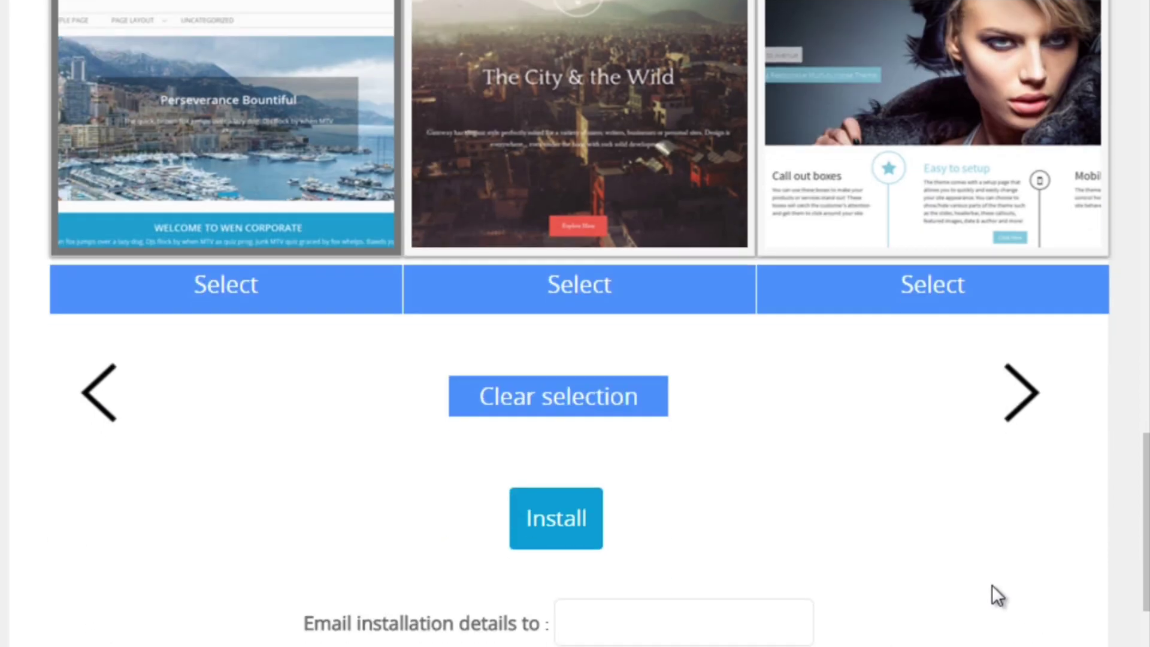
pyautogui.click(549, 525)
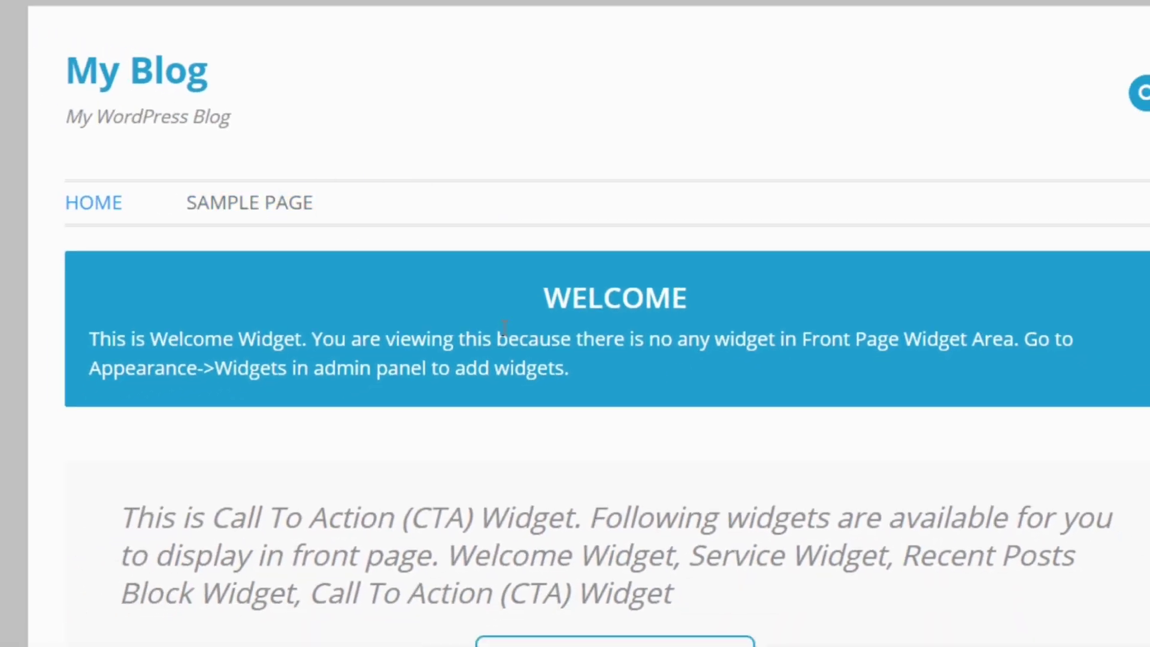
# Review the new blog's front page from its header down to the footer.
pyautogui.scroll(-5, 504, 328)
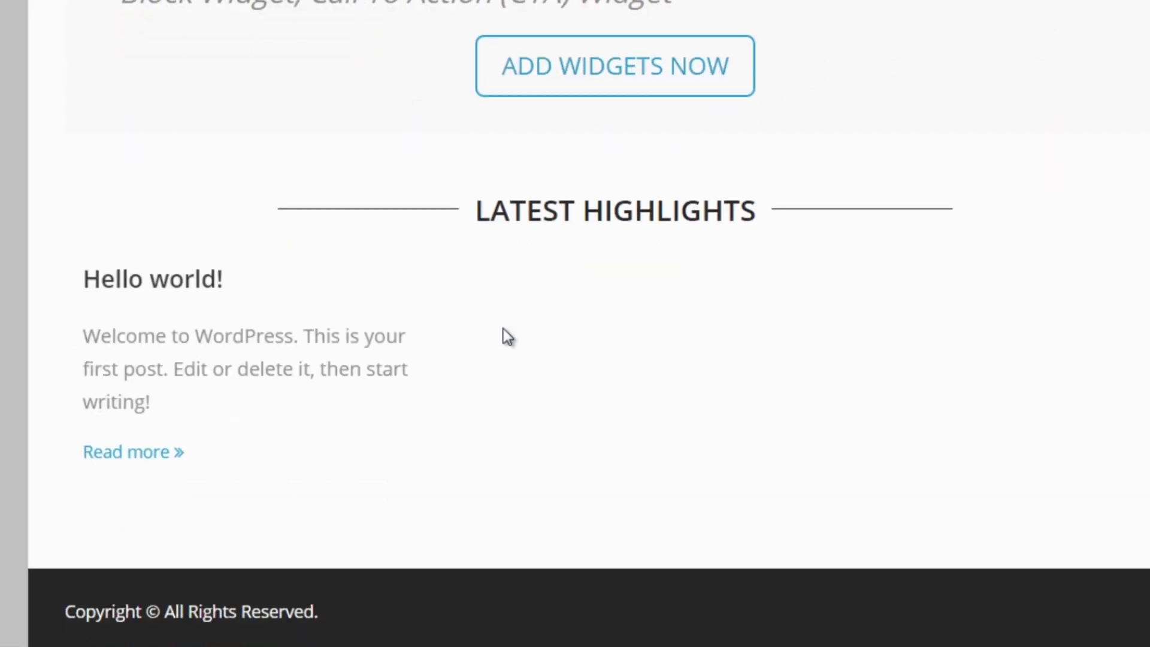
pyautogui.scroll(3, 505, 334)
pyautogui.scroll(3, 507, 355)
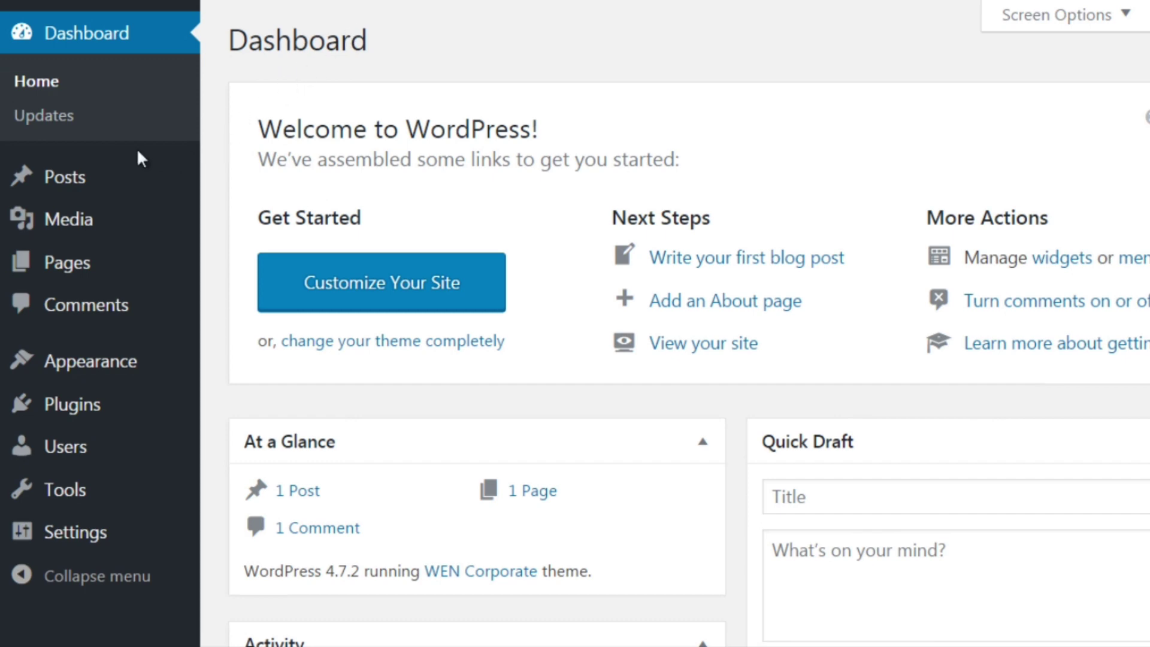
# Look over the WordPress dashboard's Posts, Pages and Appearance options, and review the site's installed themes.
pyautogui.moveTo(102, 279)
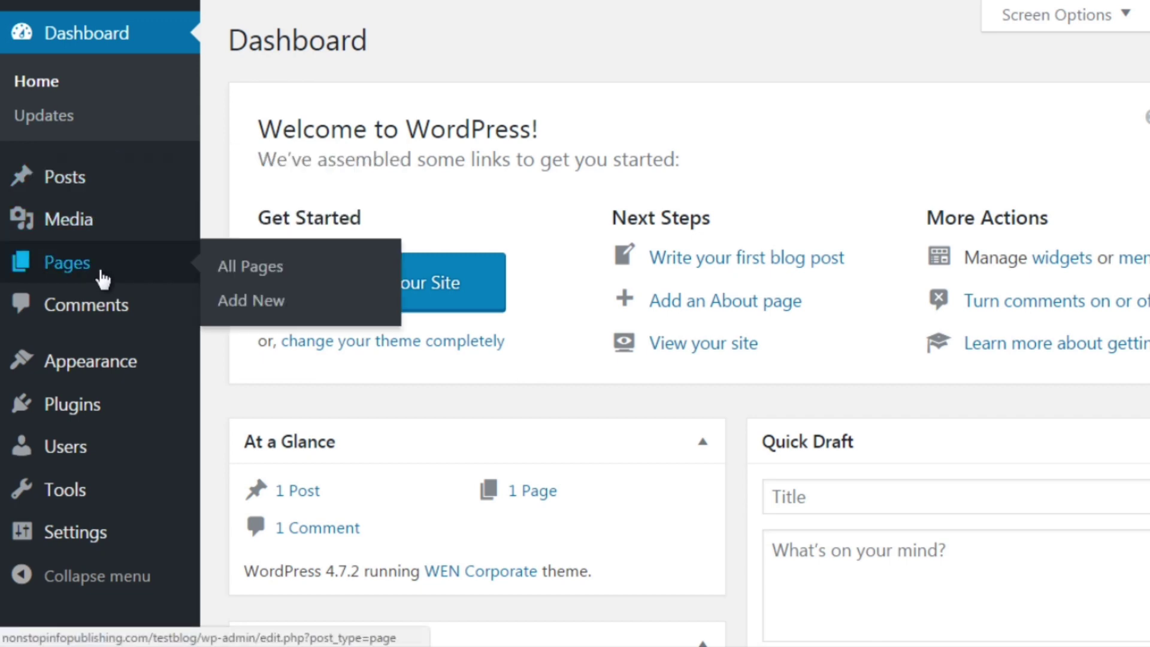
pyautogui.moveTo(95, 181)
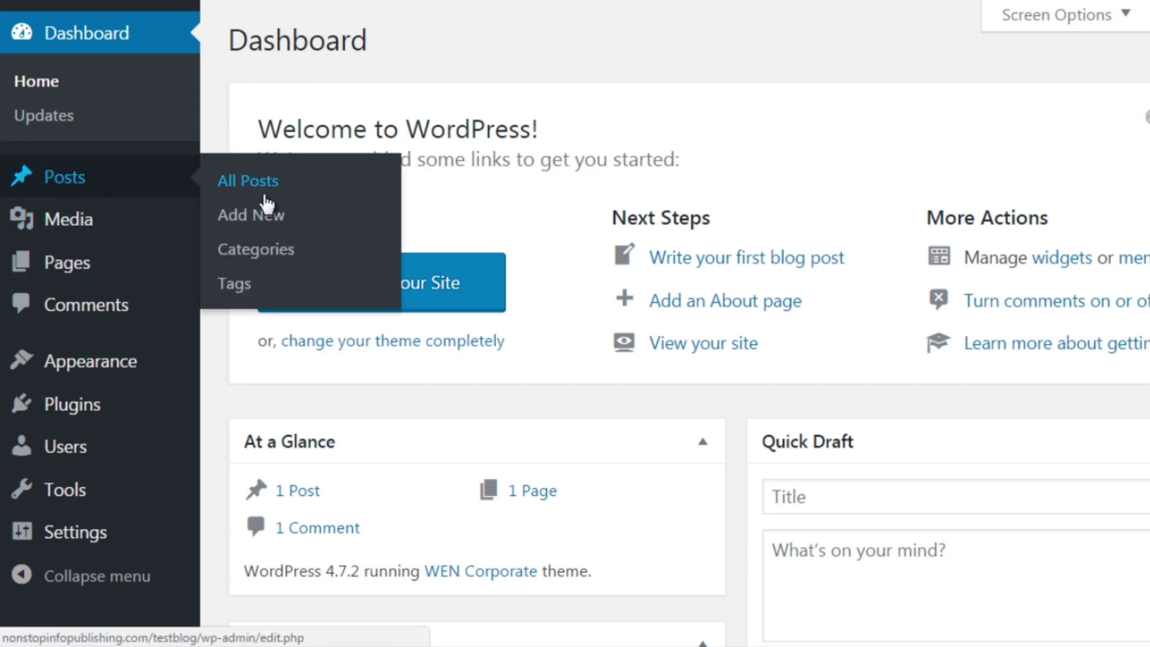
pyautogui.moveTo(18, 272)
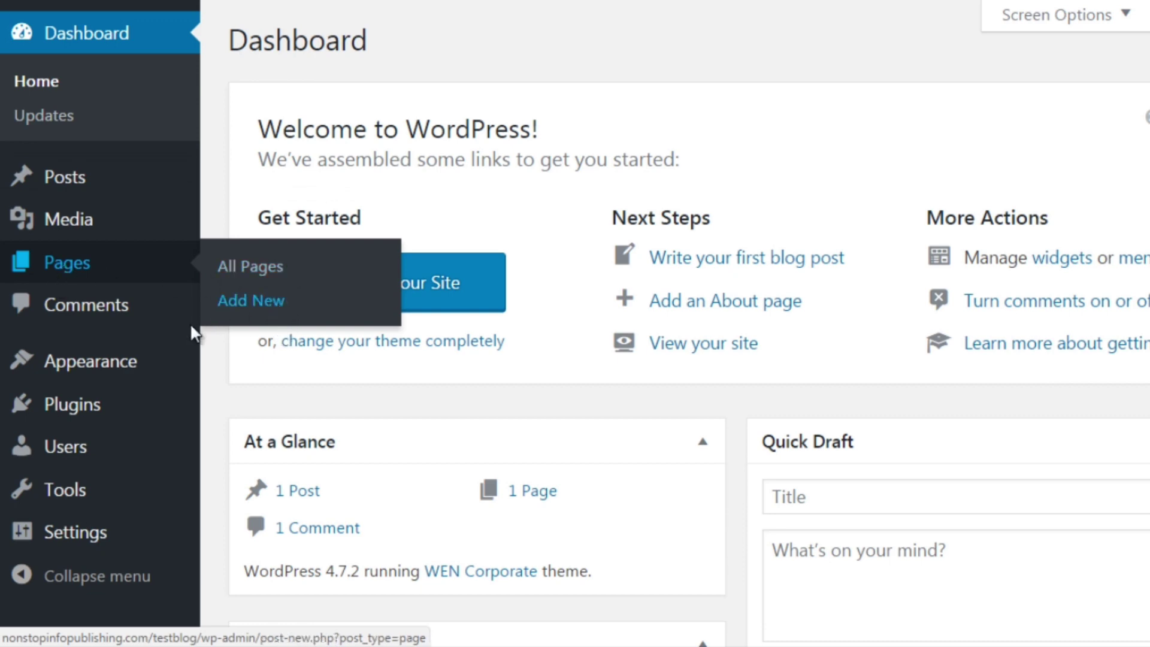
pyautogui.moveTo(98, 378)
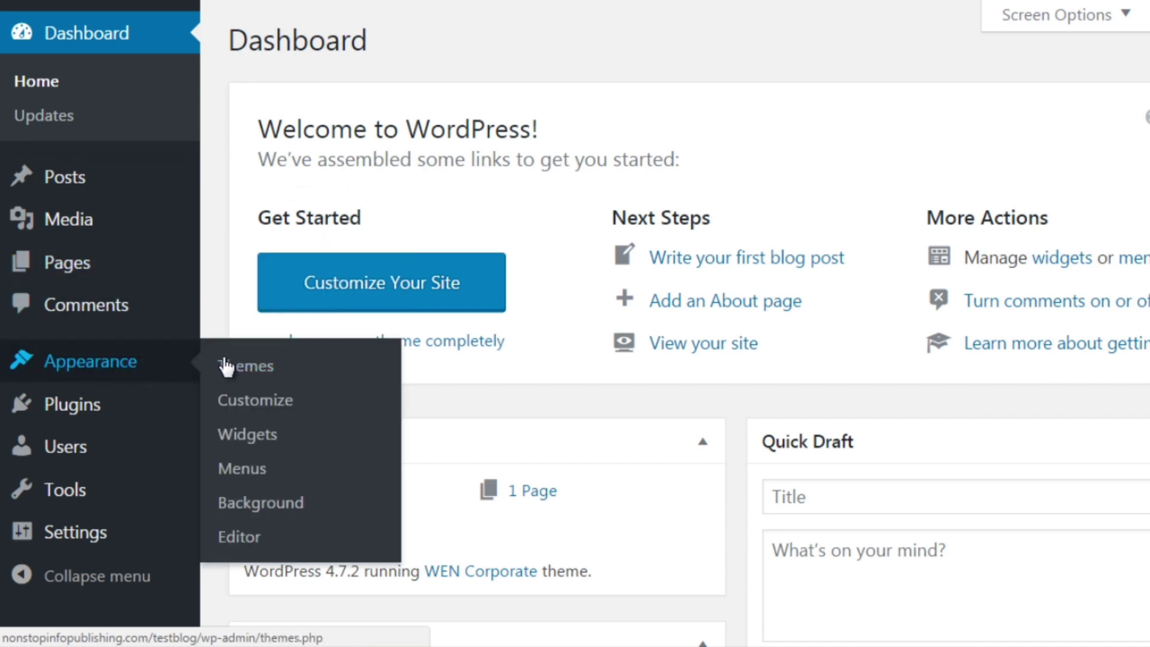
pyautogui.click(243, 361)
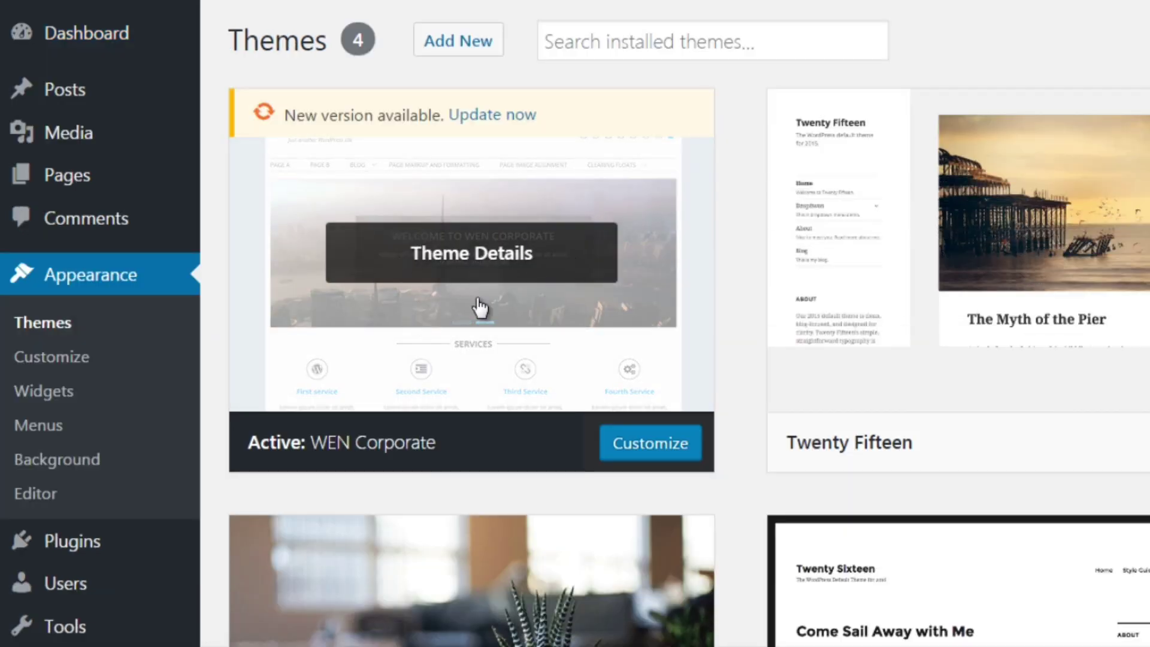
pyautogui.scroll(-5, 740, 363)
pyautogui.scroll(5, 739, 359)
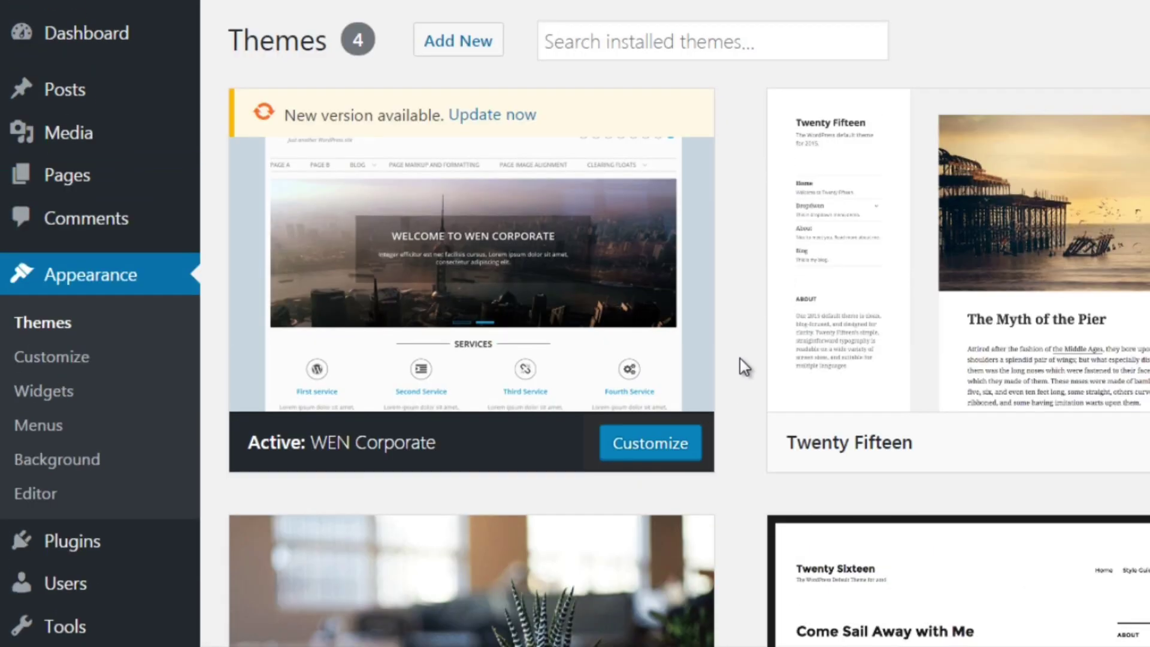
# Add and activate the featured Modern Business theme, and check the blog's front page.
pyautogui.click(459, 48)
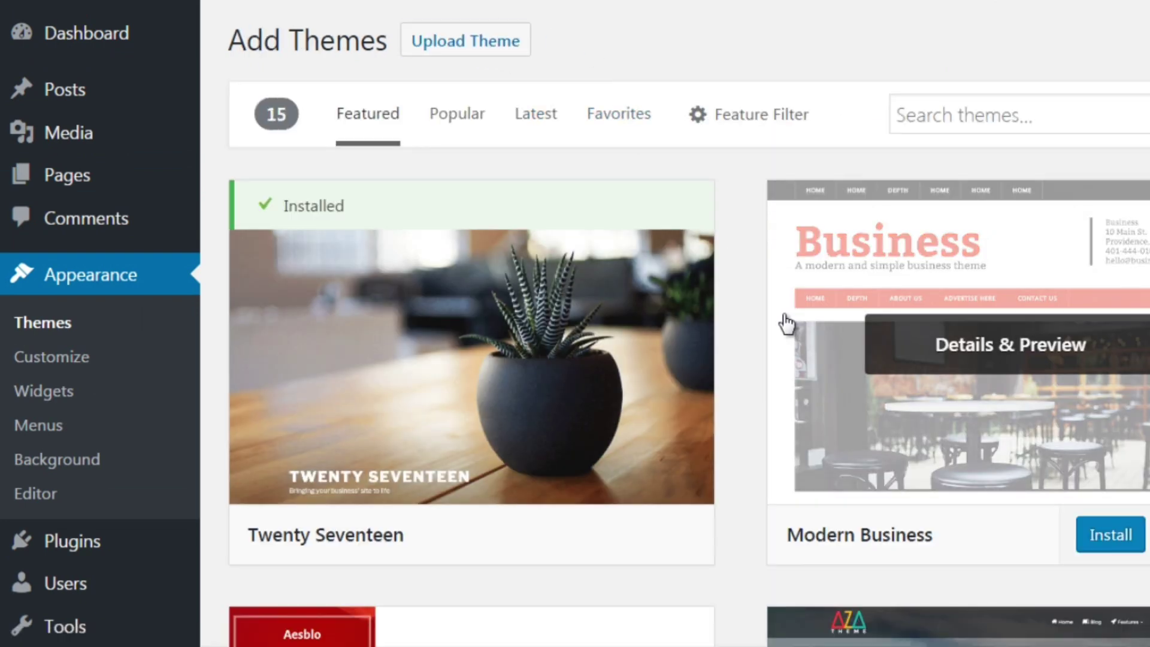
pyautogui.scroll(-10, 772, 330)
pyautogui.scroll(10, 759, 329)
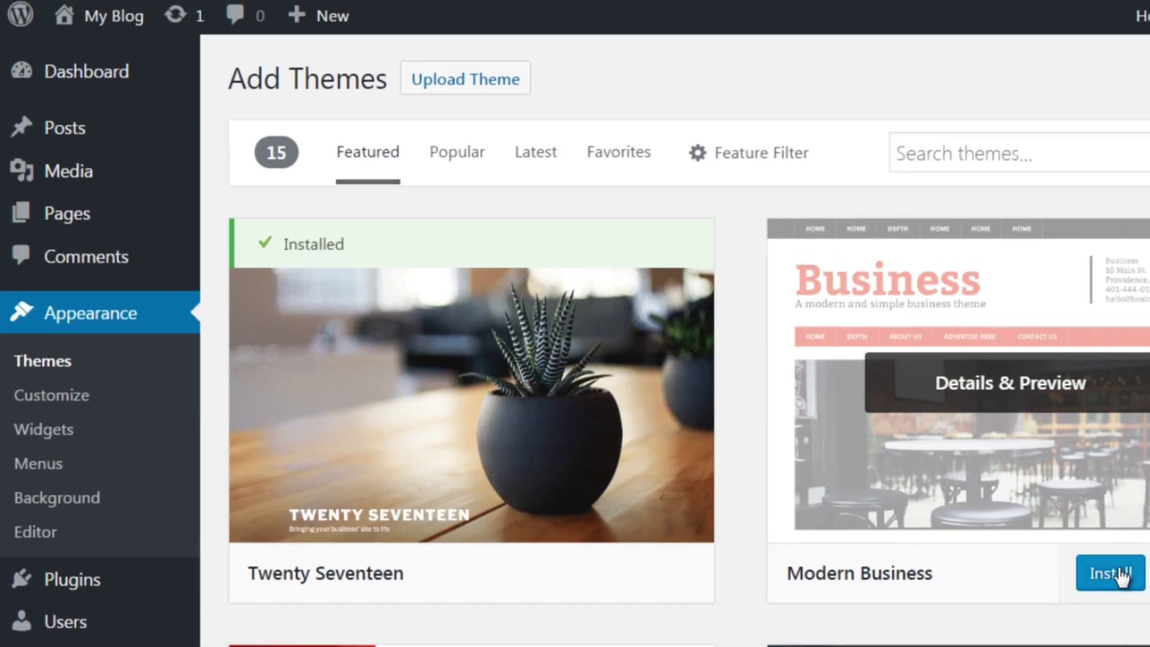
pyautogui.click(1122, 576)
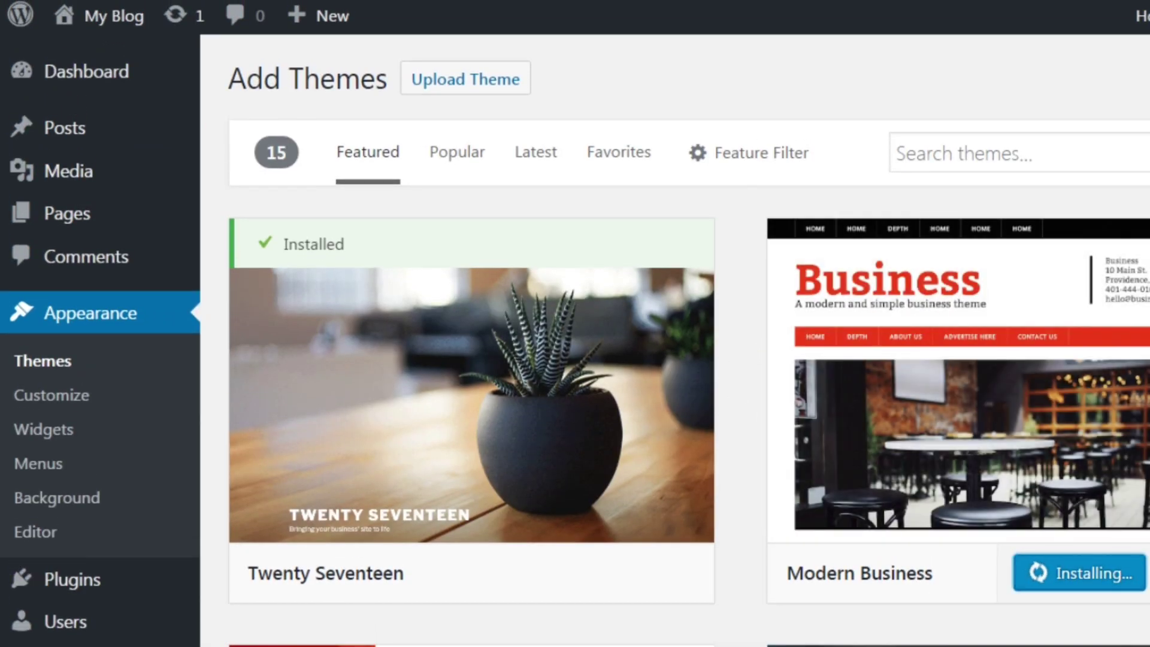
pyautogui.click(1104, 580)
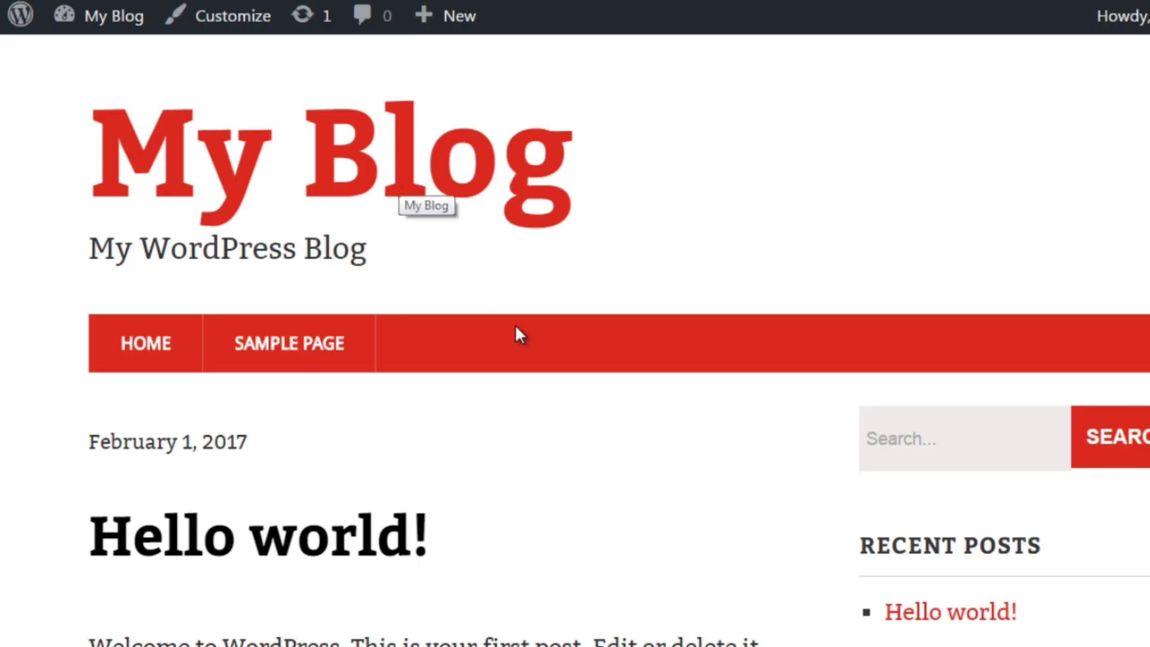
pyautogui.scroll(-10, 523, 344)
pyautogui.scroll(10, 524, 354)
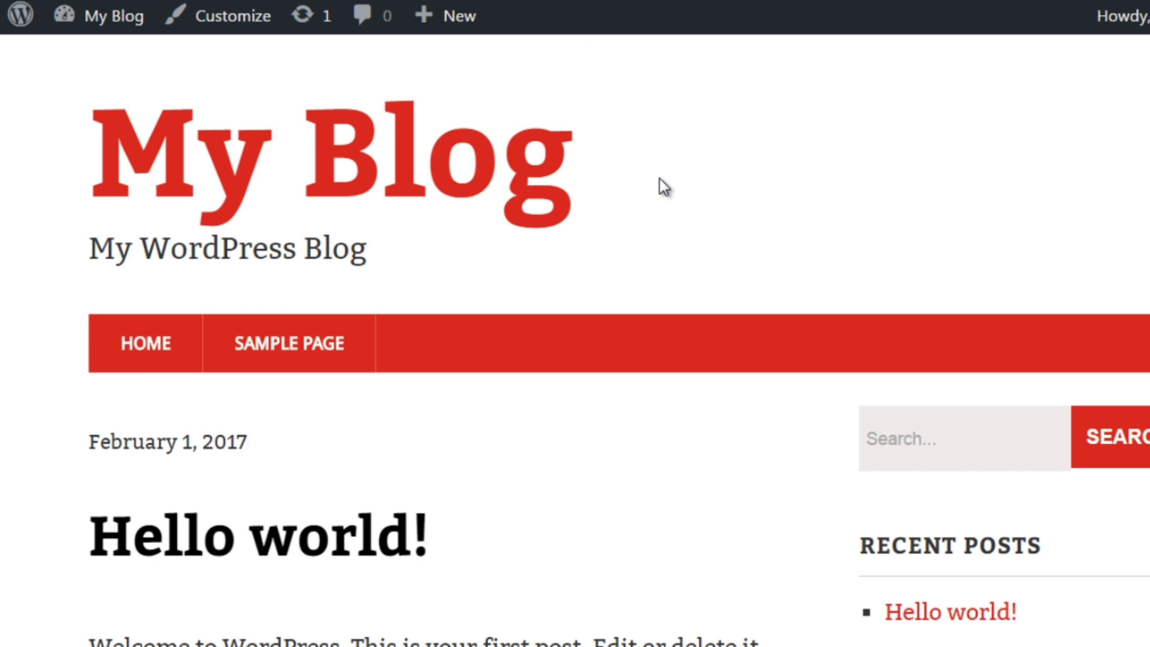
# Go to themeforest.net and open its WordPress Blog / Magazine theme category.
pyautogui.write('theme')
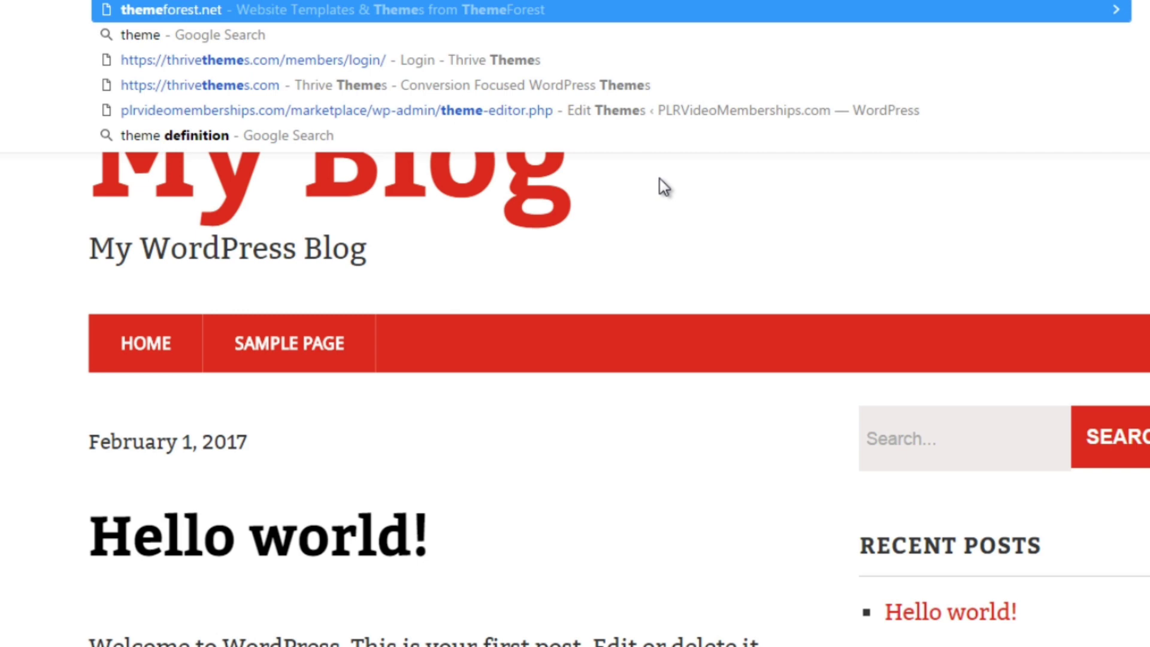
pyautogui.press('Return')
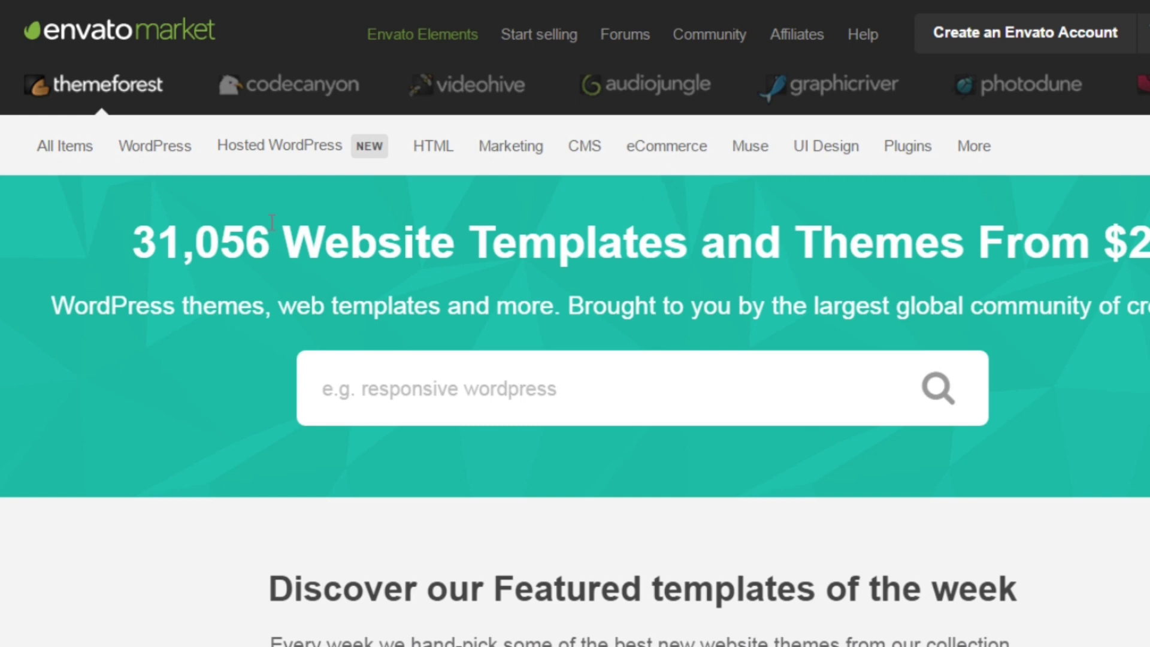
pyautogui.moveTo(159, 151)
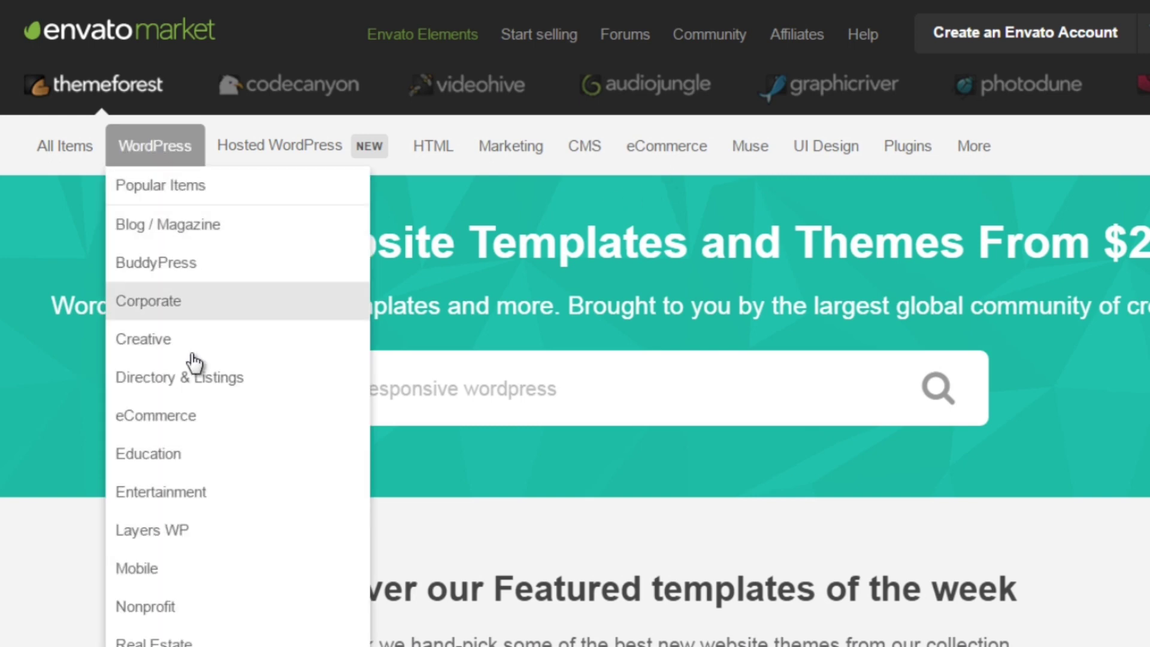
pyautogui.scroll(-3, 210, 452)
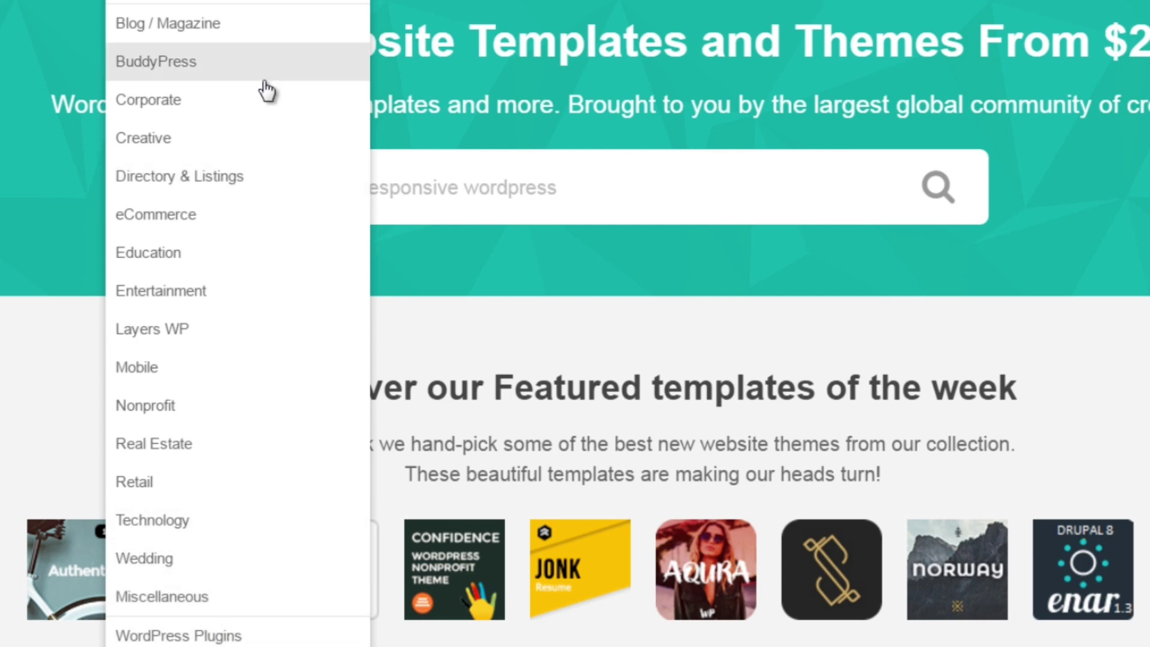
pyautogui.click(287, 38)
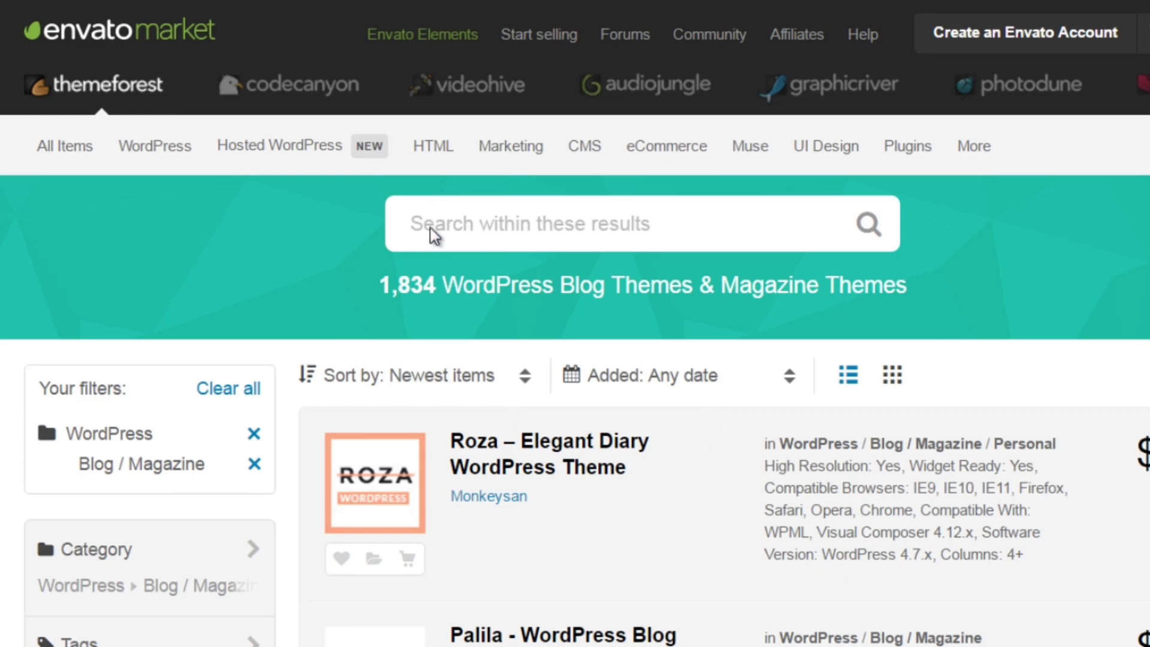
# Examine the WordPress blog and magazine themes listed on ThemeForest, including their styles and compatibility details.
pyautogui.scroll(-5, 426, 230)
pyautogui.scroll(5, 444, 226)
pyautogui.moveTo(203, 173)
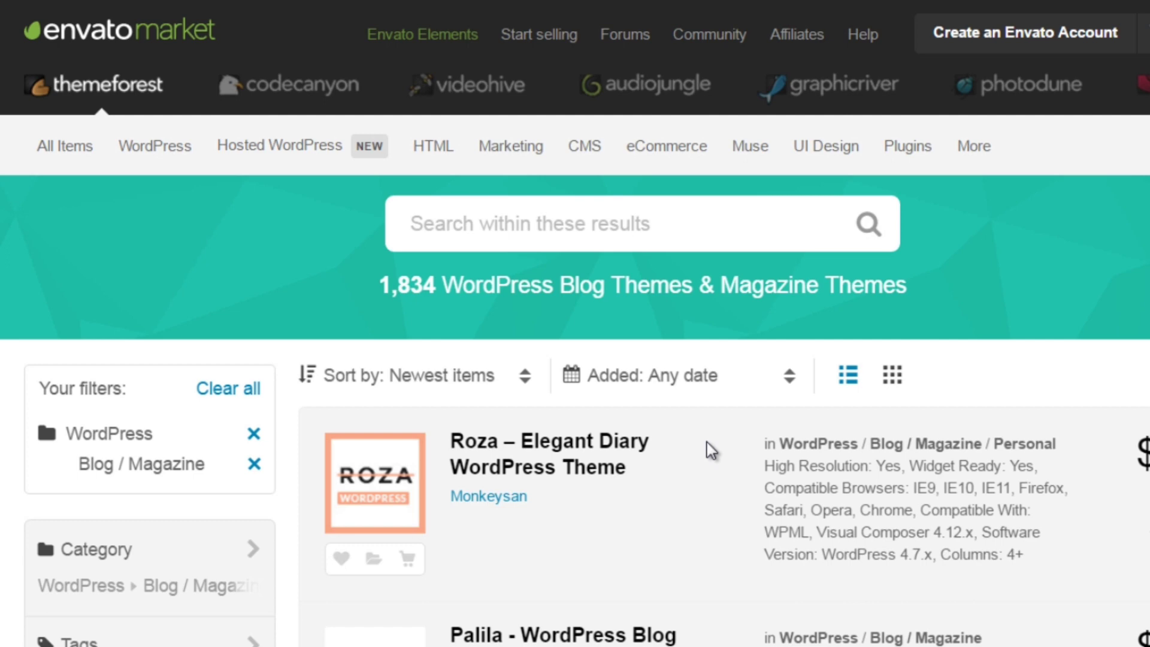
pyautogui.scroll(-18, 709, 451)
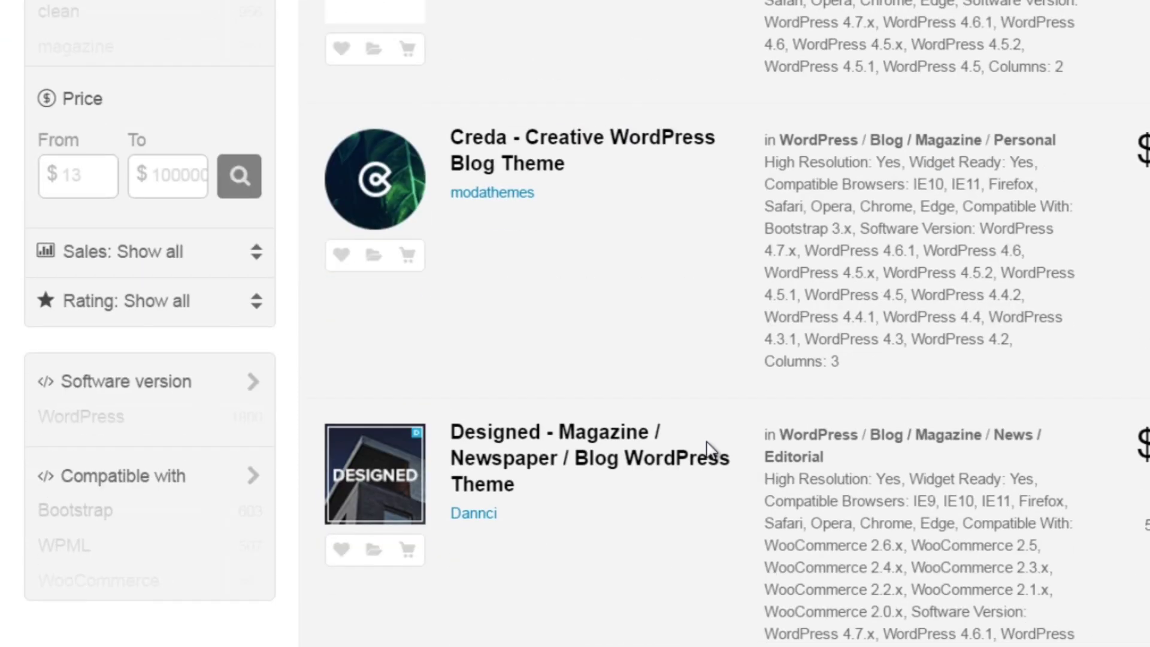
pyautogui.scroll(-5, 710, 443)
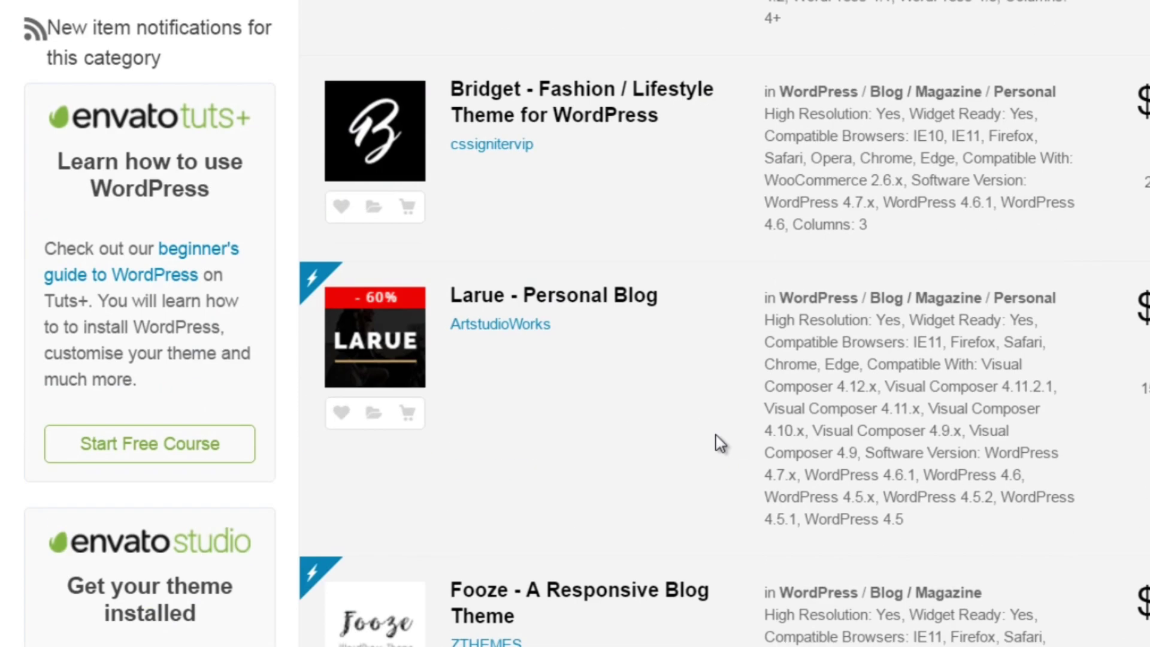
pyautogui.scroll(-10, 718, 437)
pyautogui.scroll(-5, 718, 428)
pyautogui.scroll(20, 727, 418)
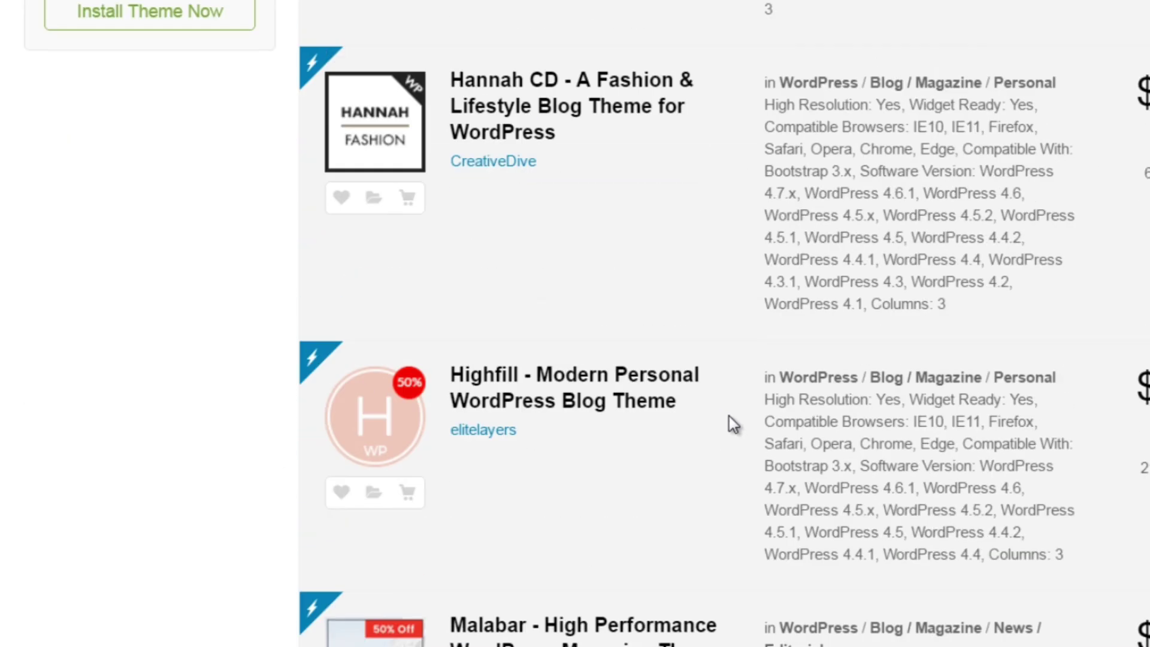
pyautogui.scroll(9, 728, 415)
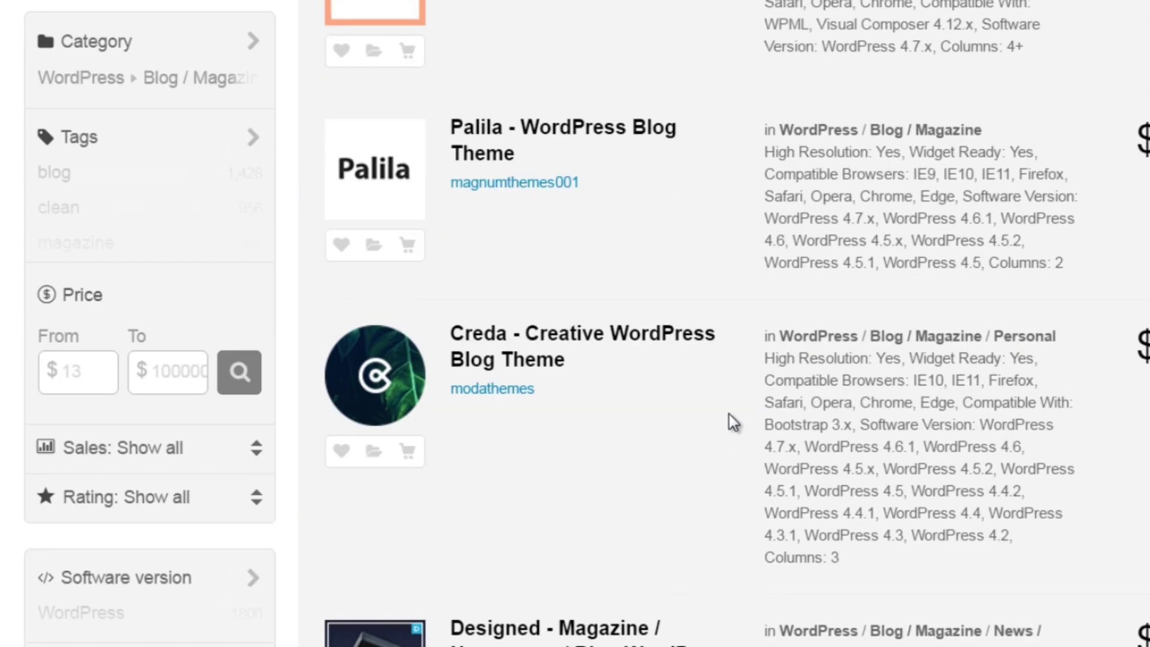
pyautogui.scroll(2, 728, 414)
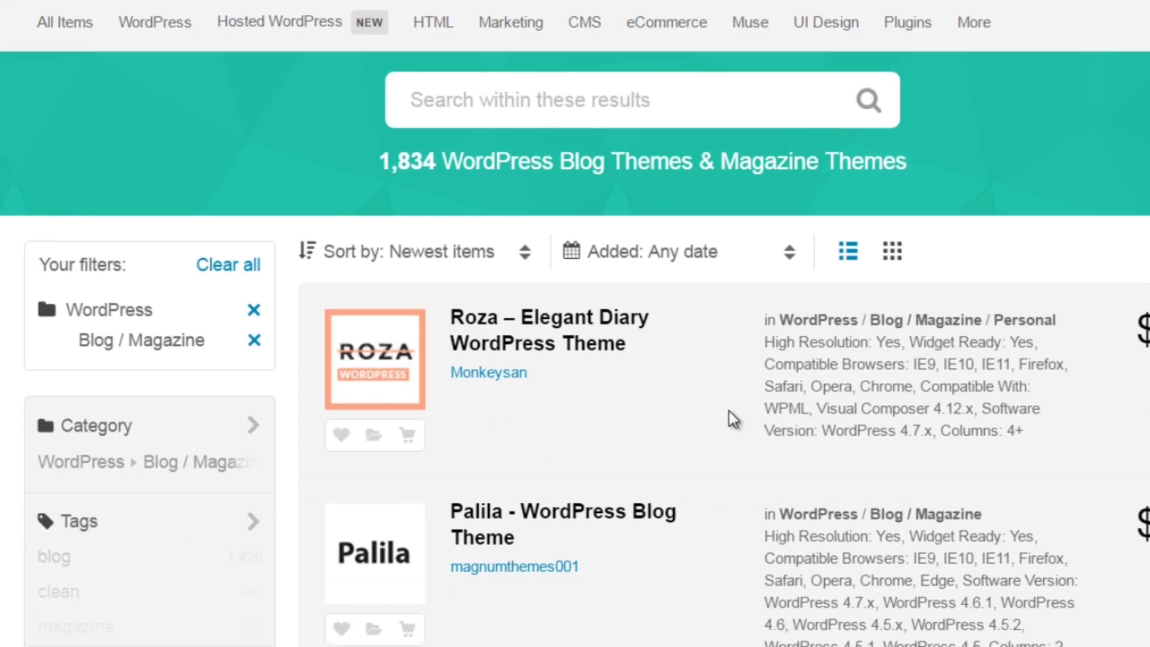
pyautogui.scroll(3, 729, 411)
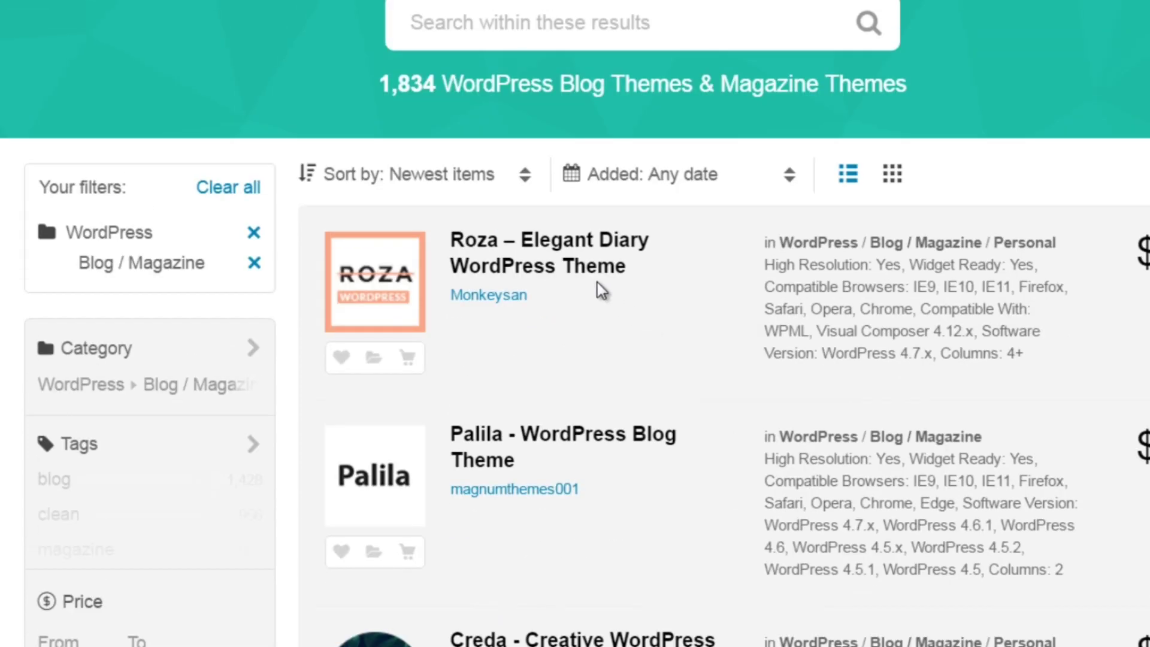